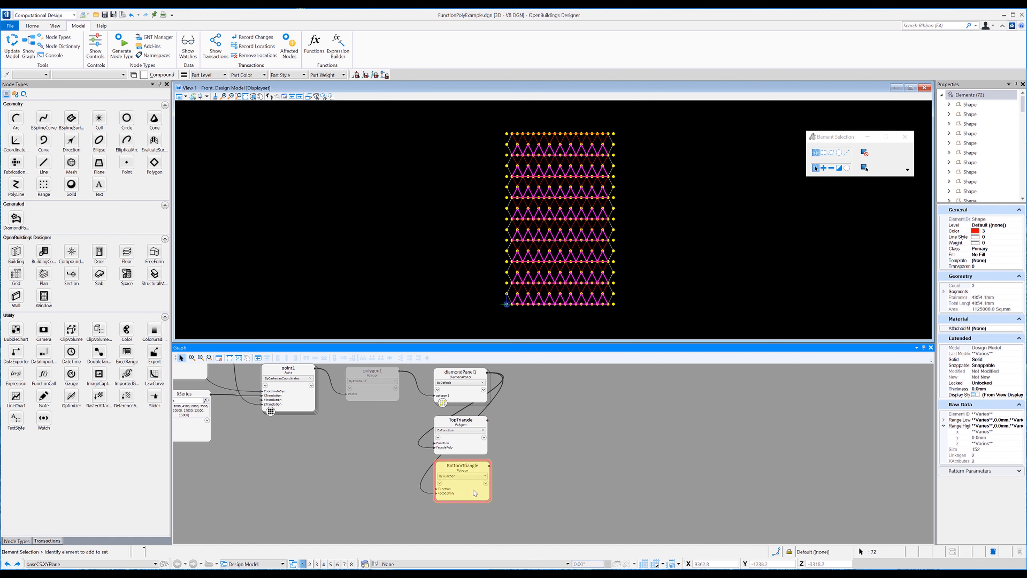
- Add a Polygon node to the graph beside TopTriangle and BottomTriangle, using the ByFunction technique
click(567, 475)
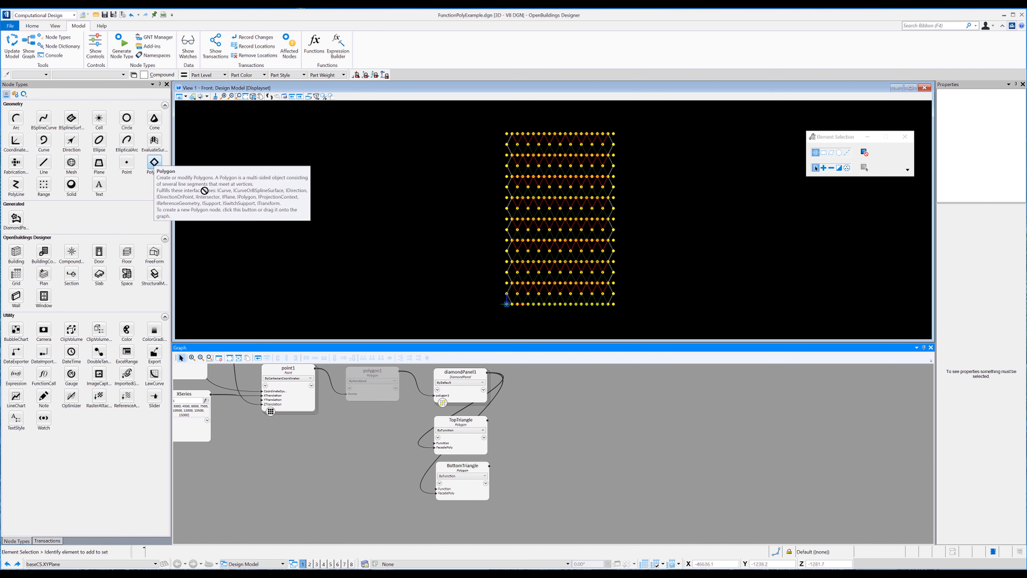
drag(155, 163, 539, 434)
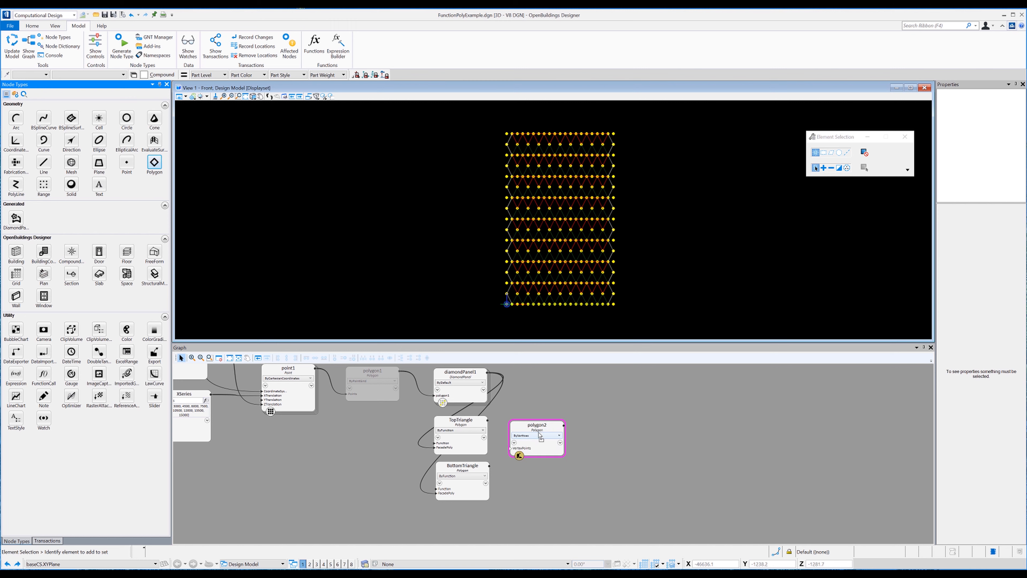
click(536, 435)
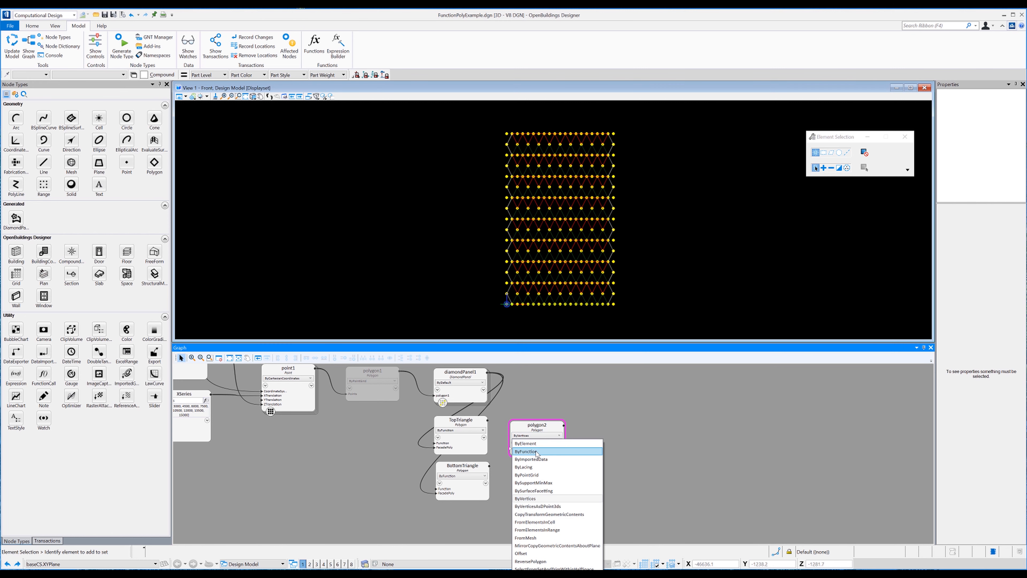
click(537, 451)
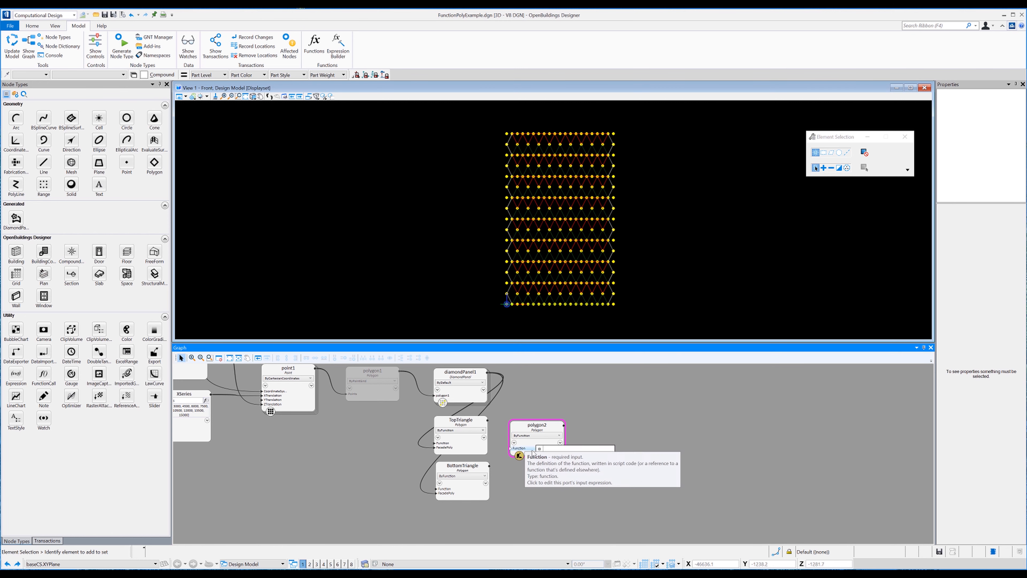
- Paste the copied script with parameters myPolys, dColumn, dspan and dstep as polygon2's function, and close the script editor
double_click(512, 449)
key(ctrl+v)
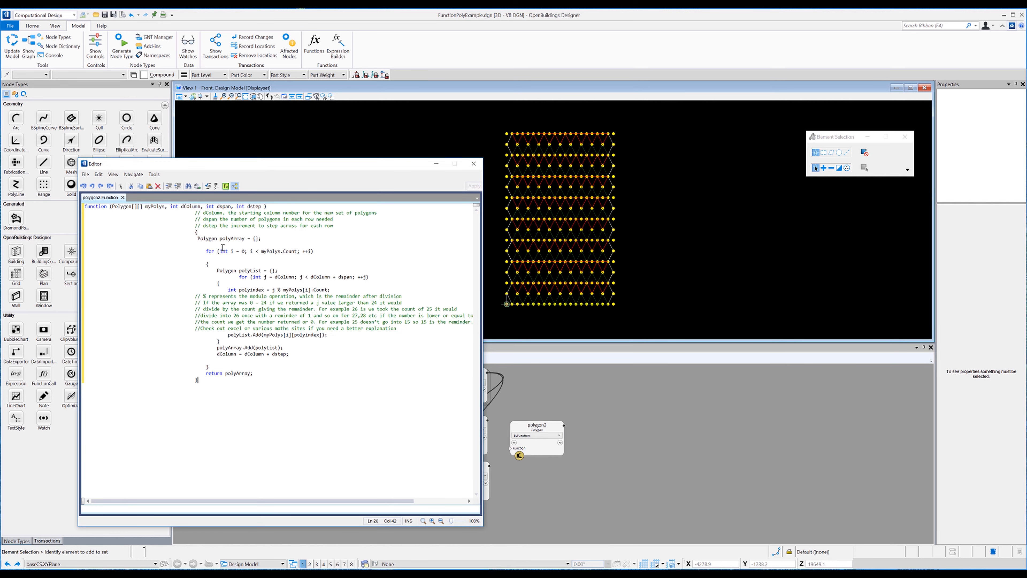
click(474, 186)
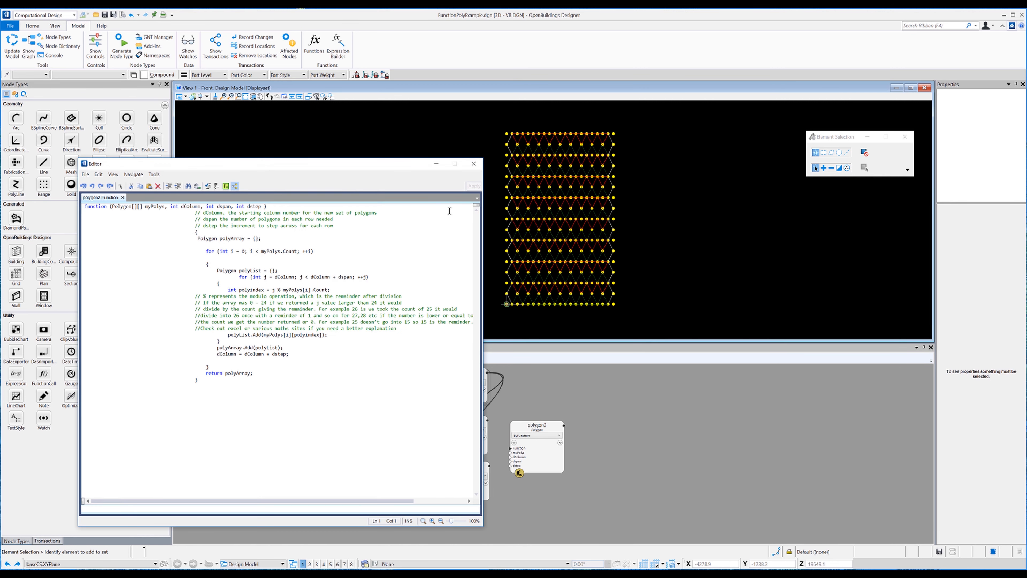
click(474, 163)
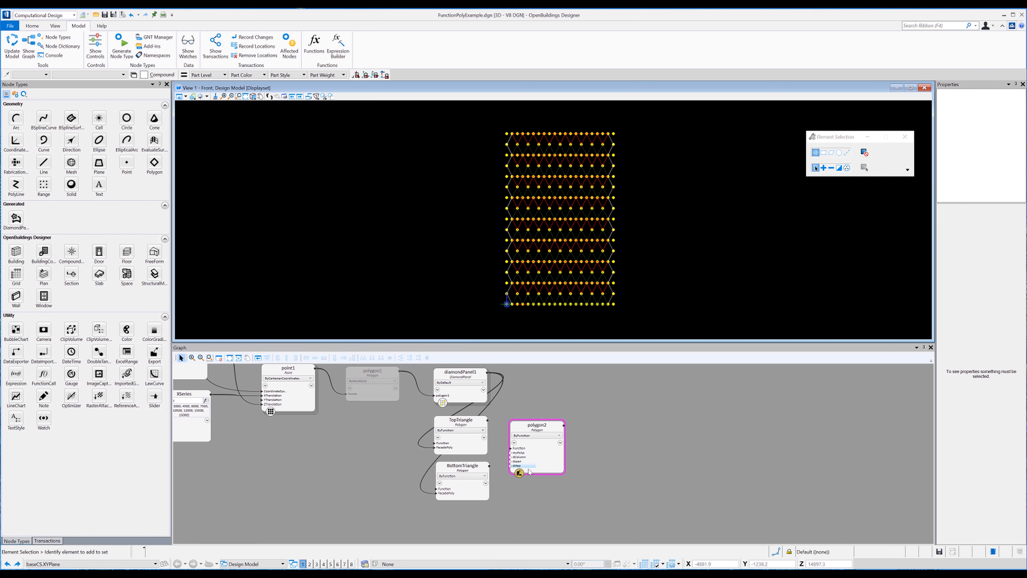
- Connect BottomTriangle to polygon2's myPolys input, and set dColumn to 1, dspan to 2 and dstep to 1
click(510, 452)
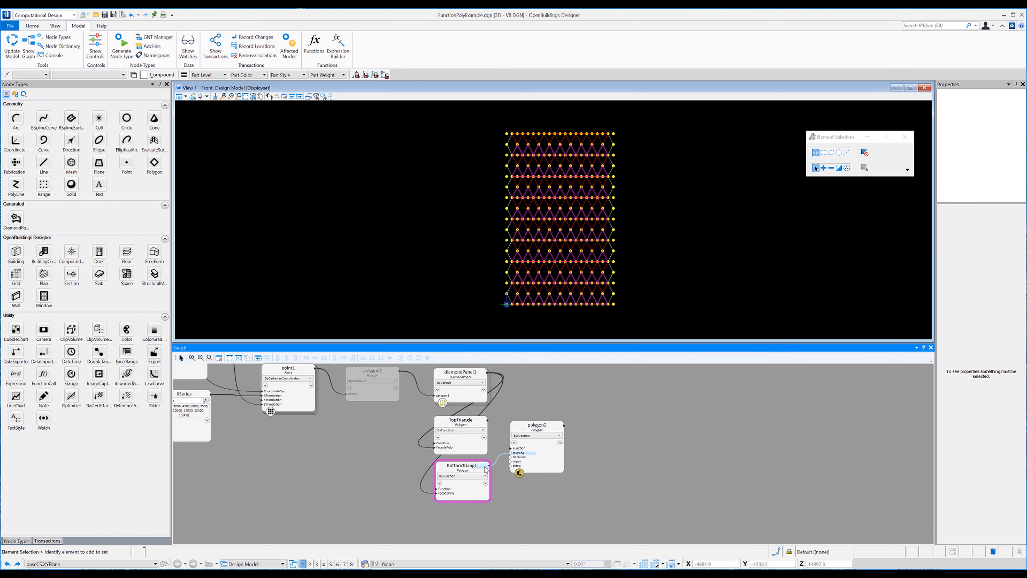
click(486, 468)
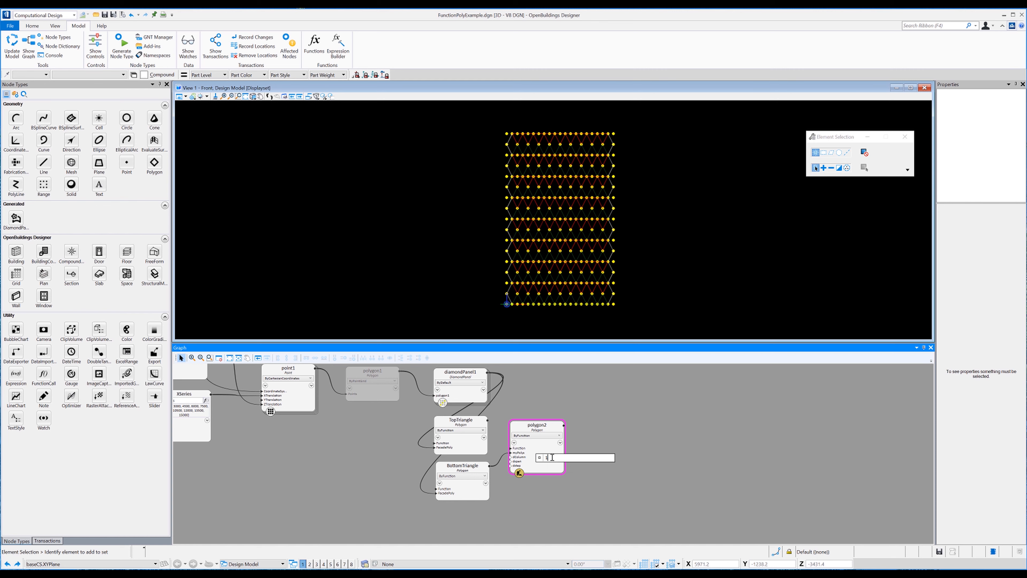
key(Return)
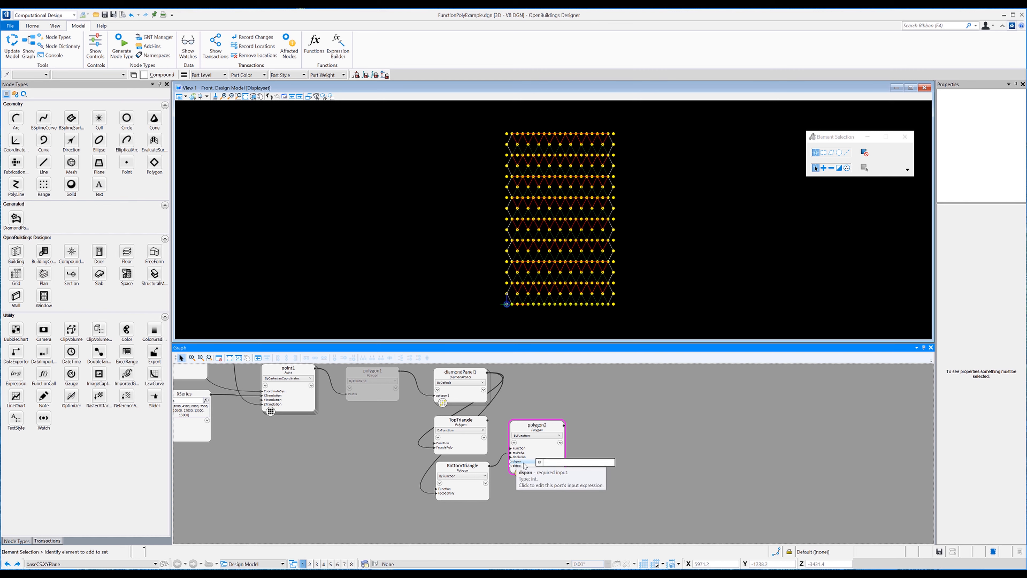
click(524, 465)
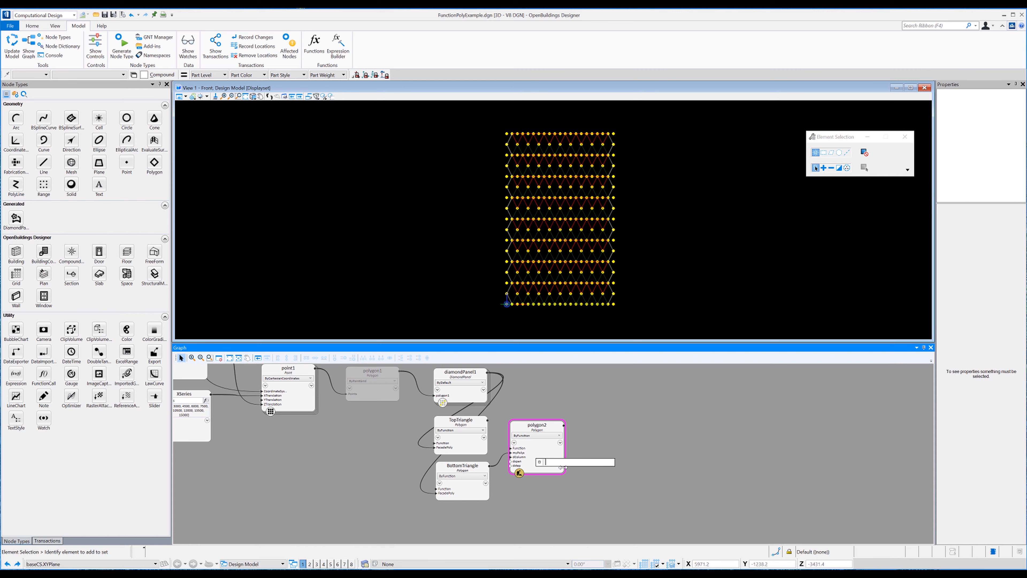
text(2)
key(Return)
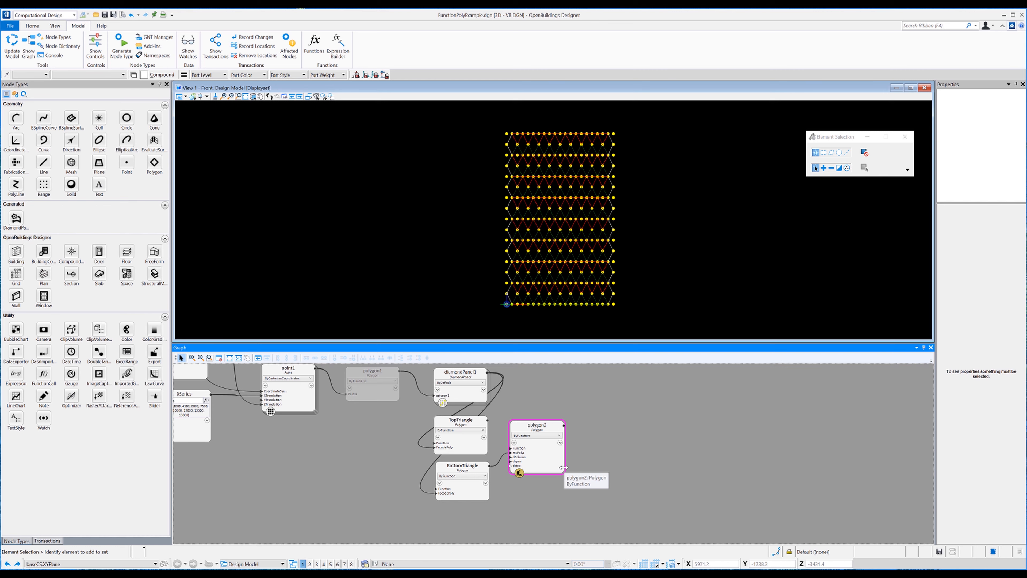
click(523, 467)
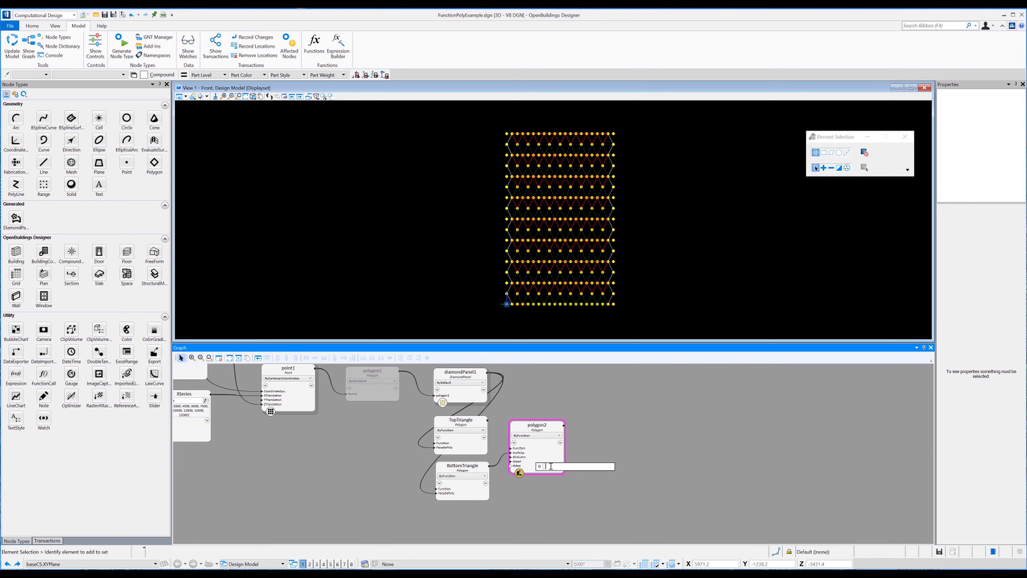
text(1)
key(Return)
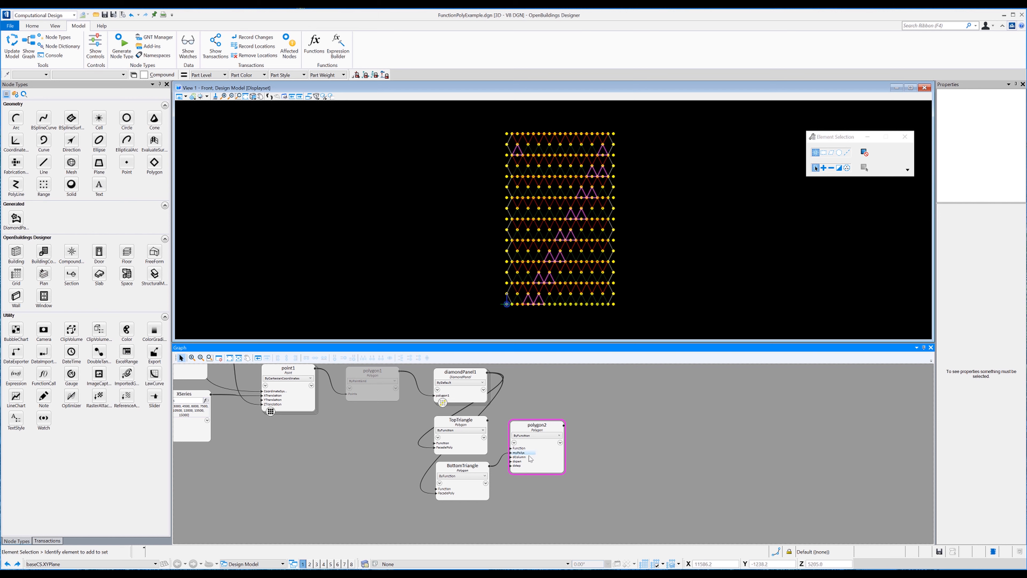
- Set polygon2's starting column dColumn to 5 and select the node to highlight its polygons in the model
click(541, 459)
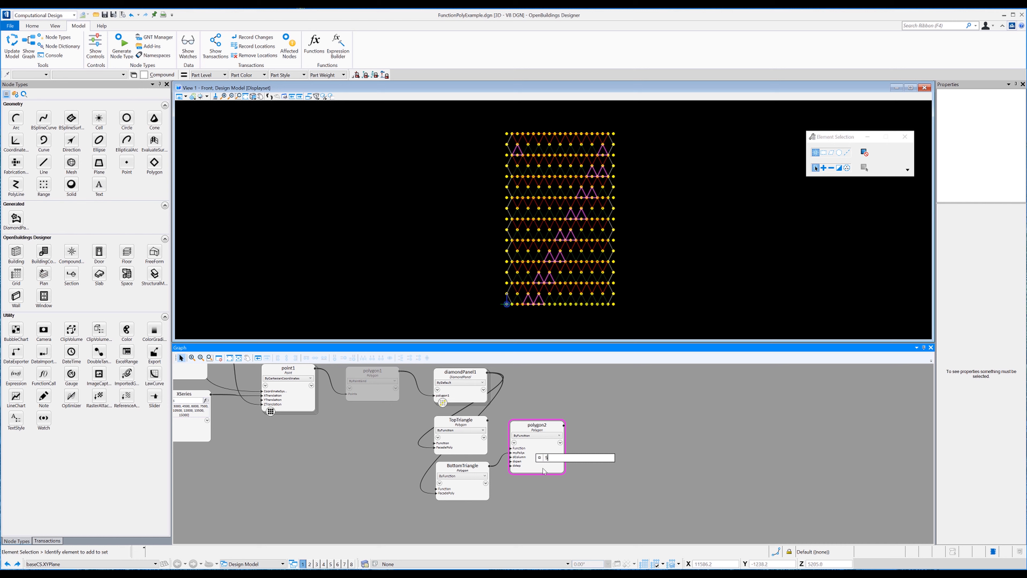
text(5)
key(Return)
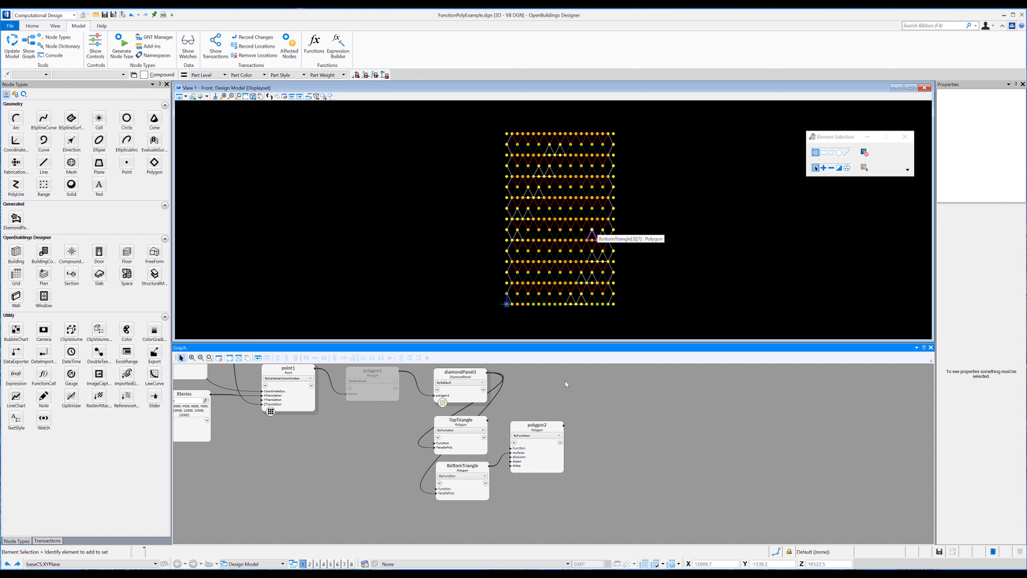
click(545, 456)
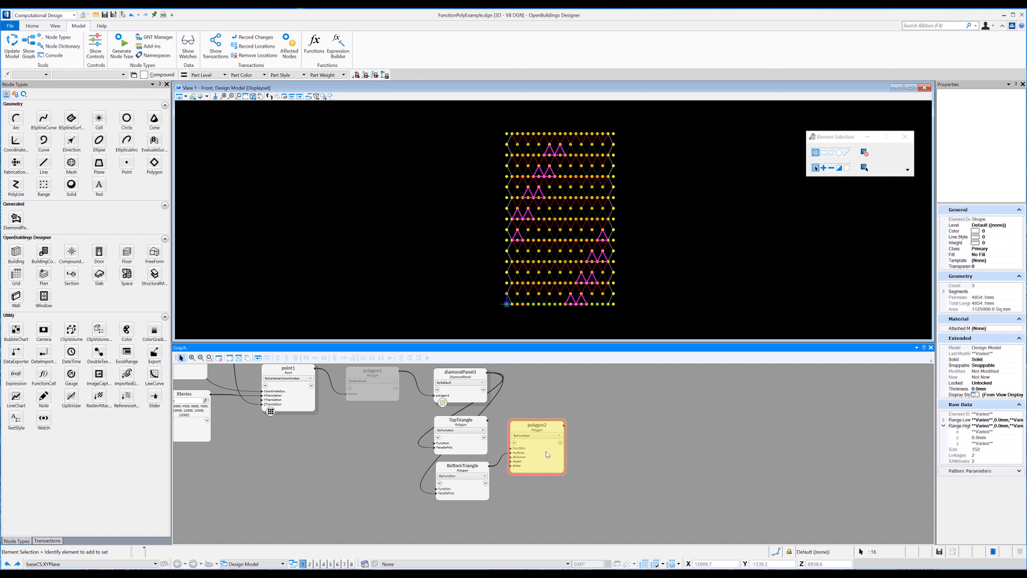
- Set polygon2's dspan to 4 polygons per row and its dstep to 2
click(520, 461)
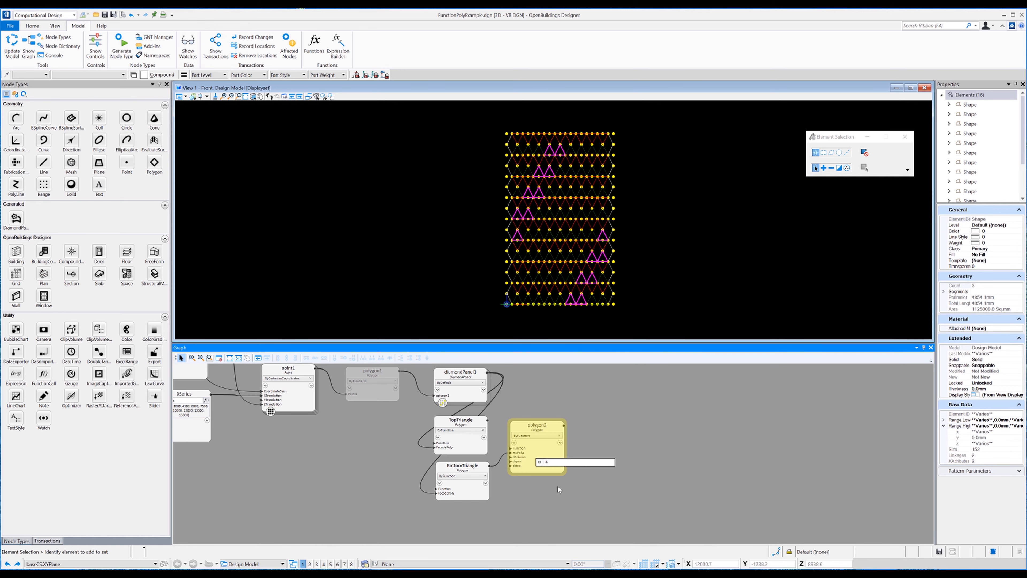
key(Return)
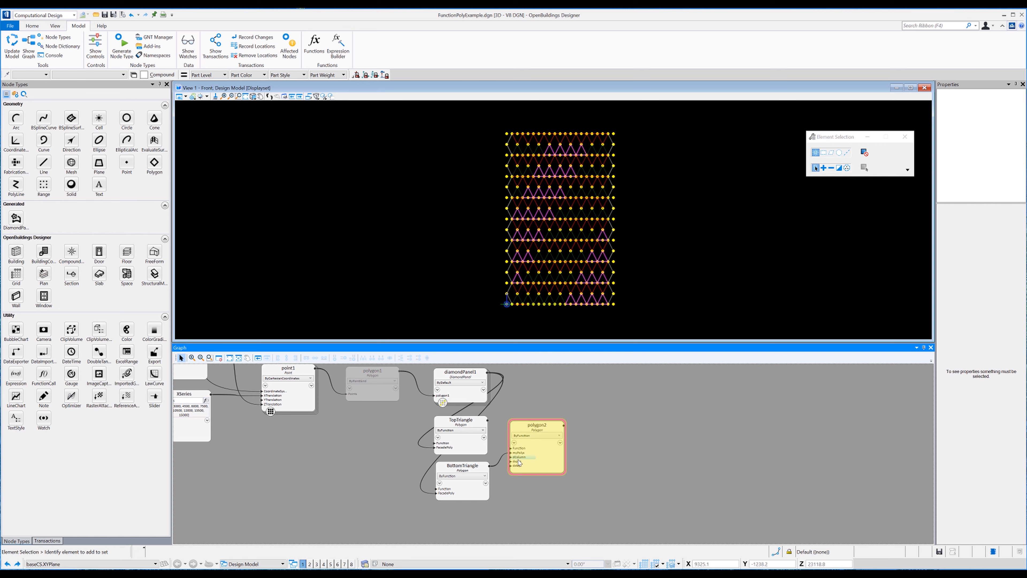
mouse_move(521, 458)
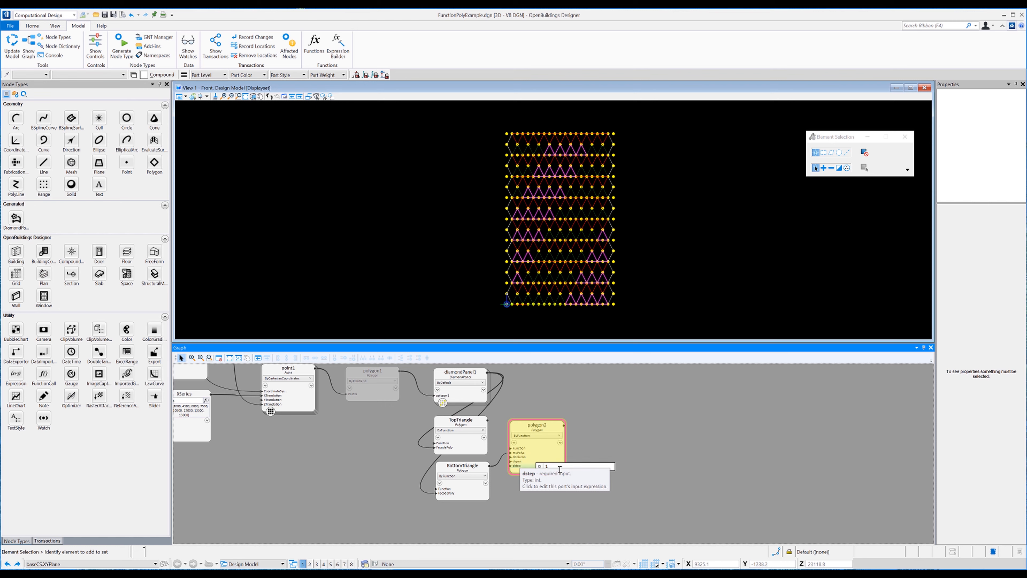
click(543, 467)
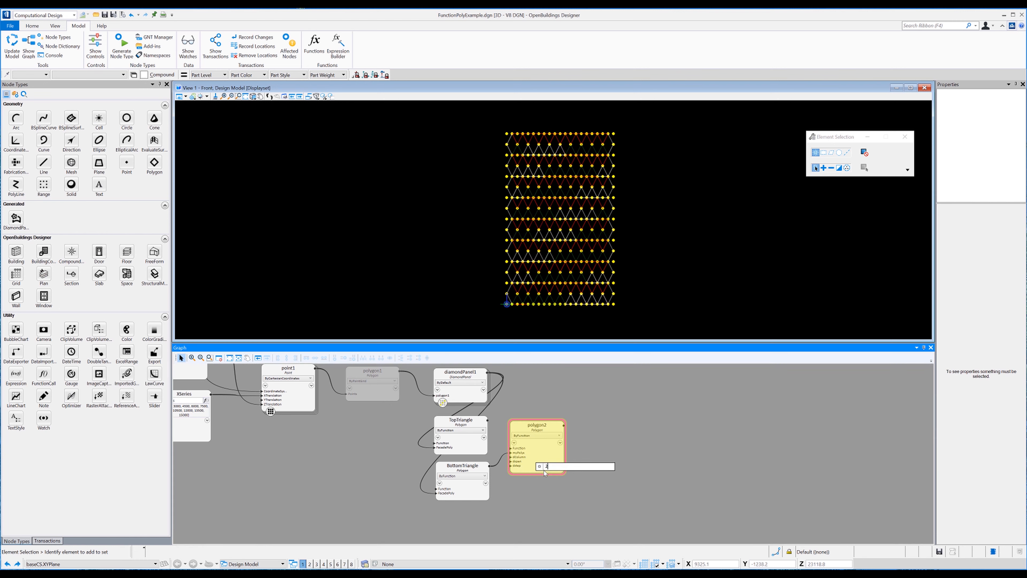
key(Return)
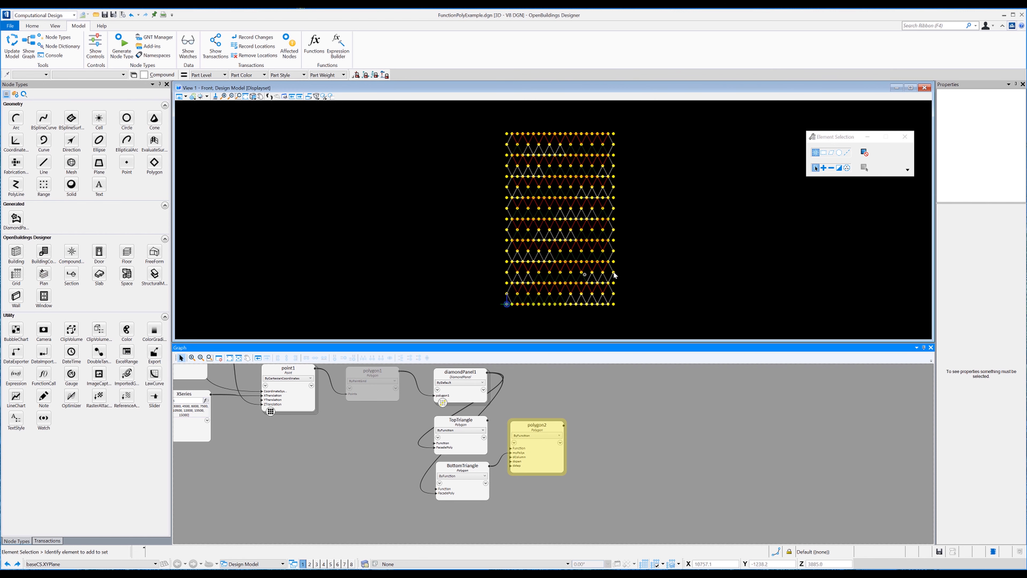
- Set polygon2's dstep back to 1, dspan back to 2 and dColumn back to 1
click(543, 467)
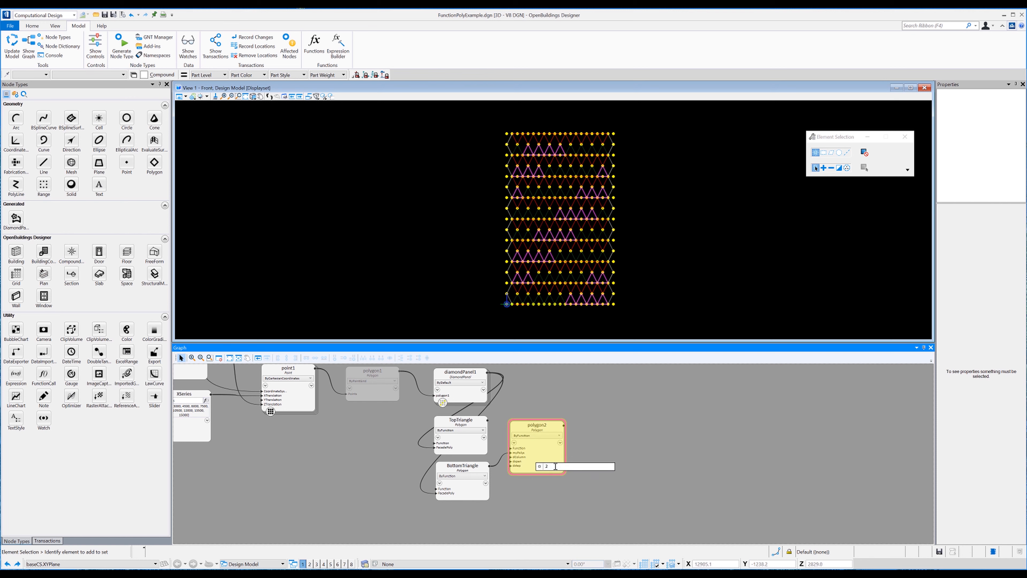
text(1)
key(Return)
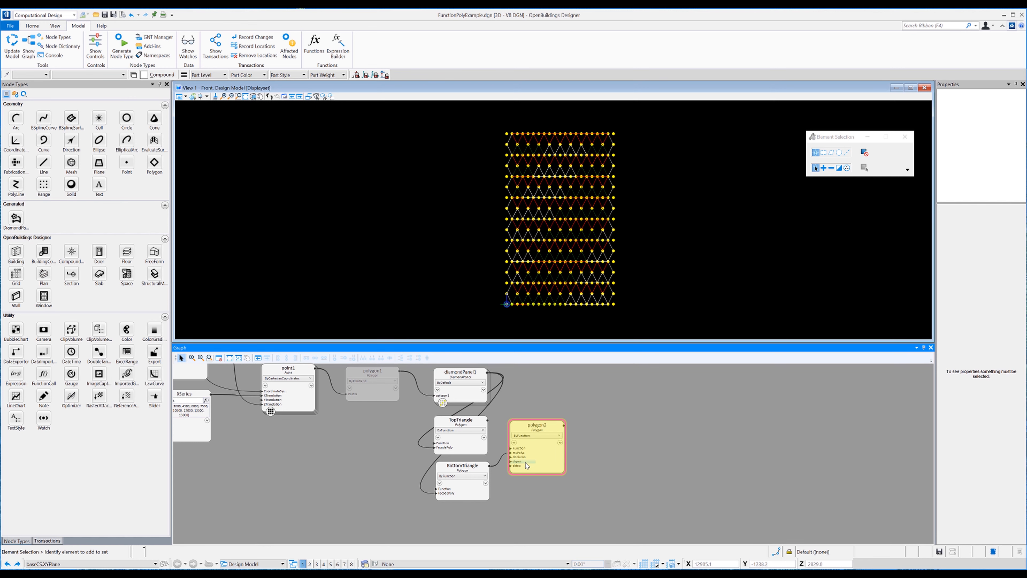
click(546, 461)
double_click(545, 462)
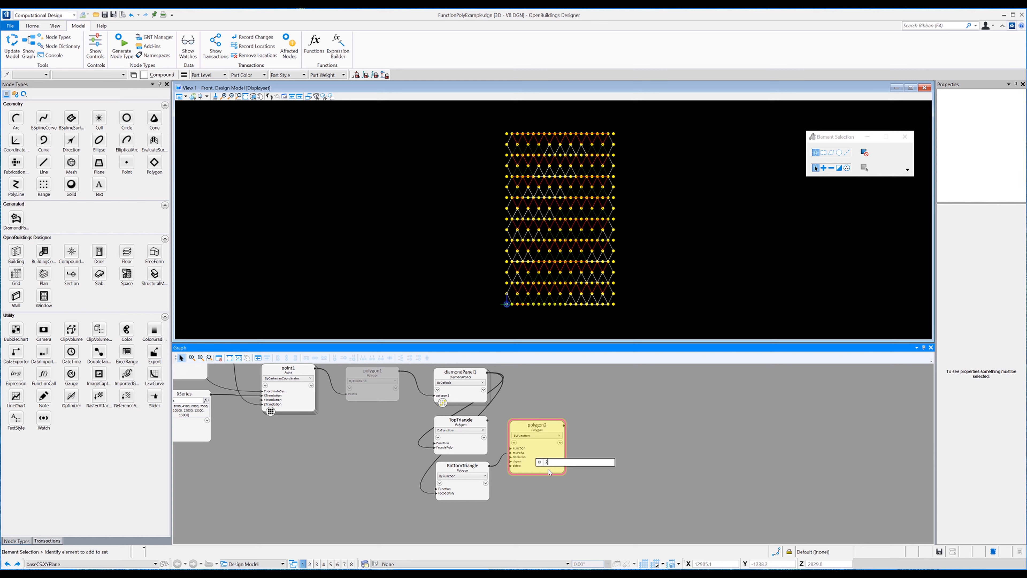
key(Return)
click(548, 457)
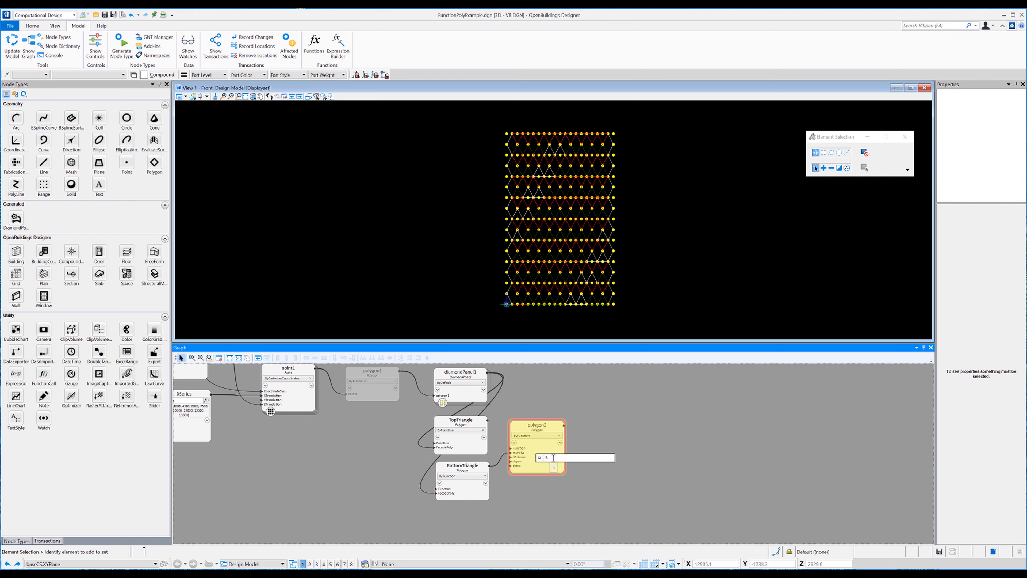
double_click(544, 458)
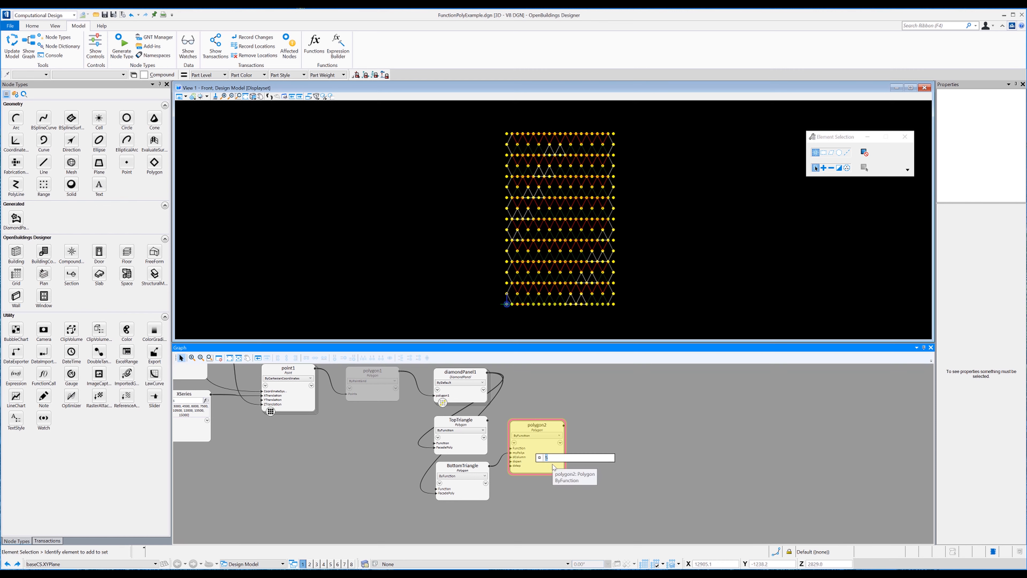
key(Return)
click(626, 427)
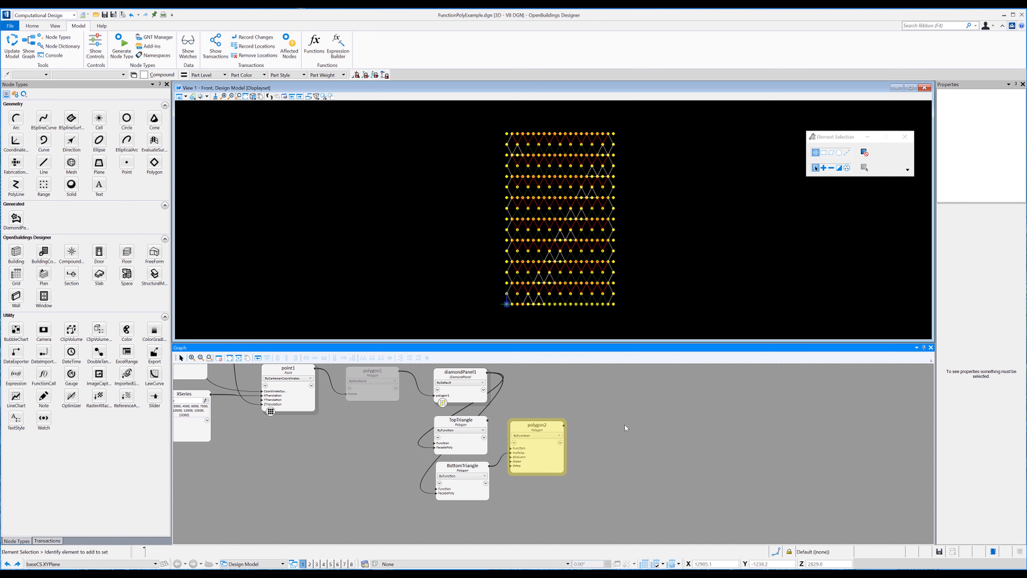
- Move polygon2 down beside BottomTriangle, and place a pasted copy of the node directly above it
drag(555, 458, 561, 485)
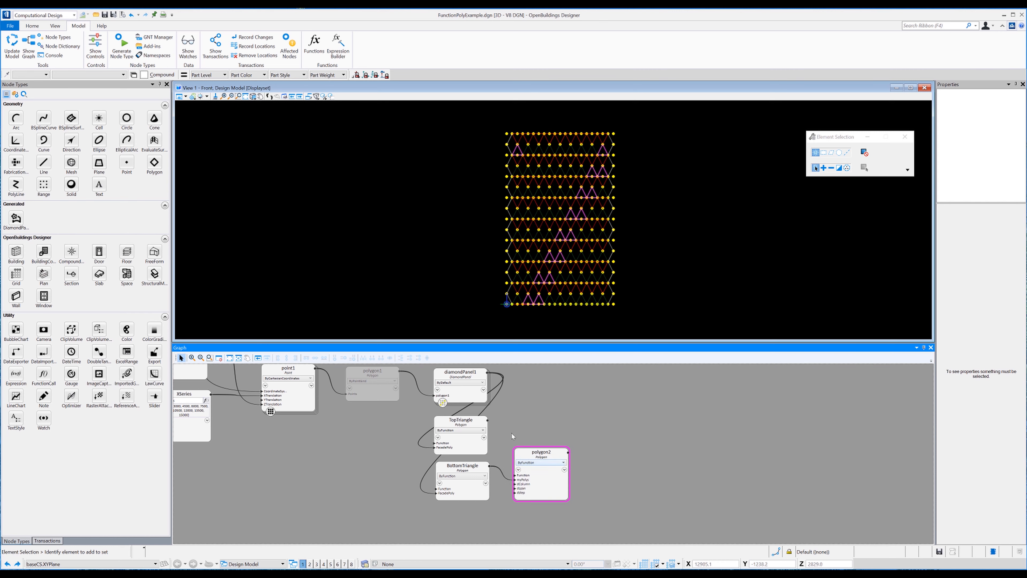
right_click(549, 477)
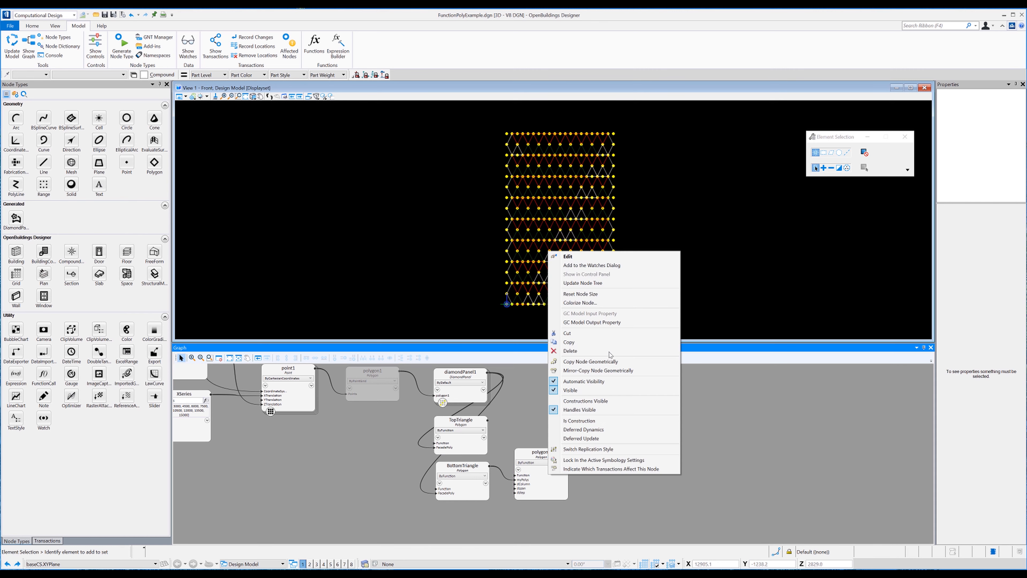
click(607, 342)
right_click(538, 404)
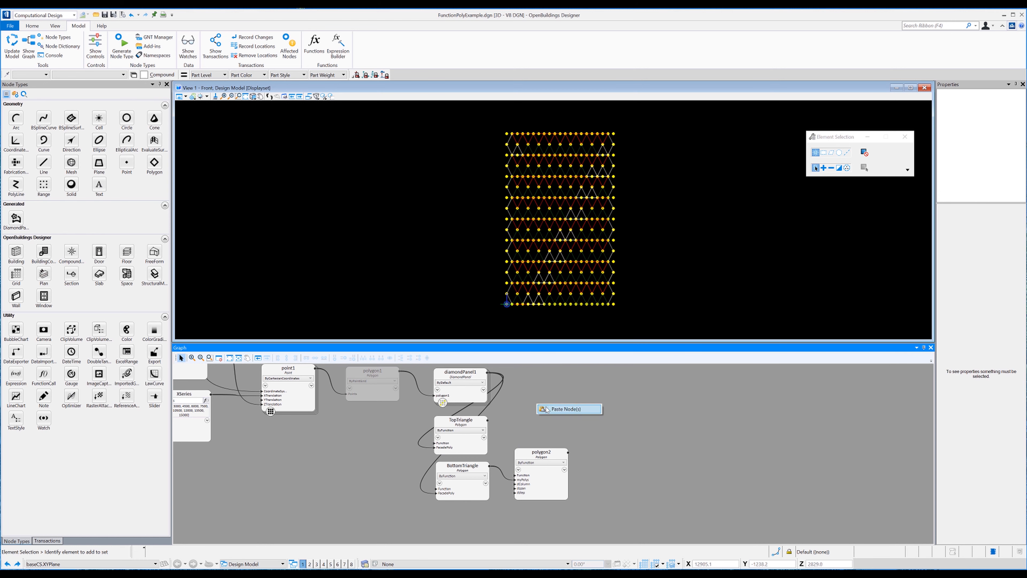
click(546, 409)
drag(547, 436, 524, 419)
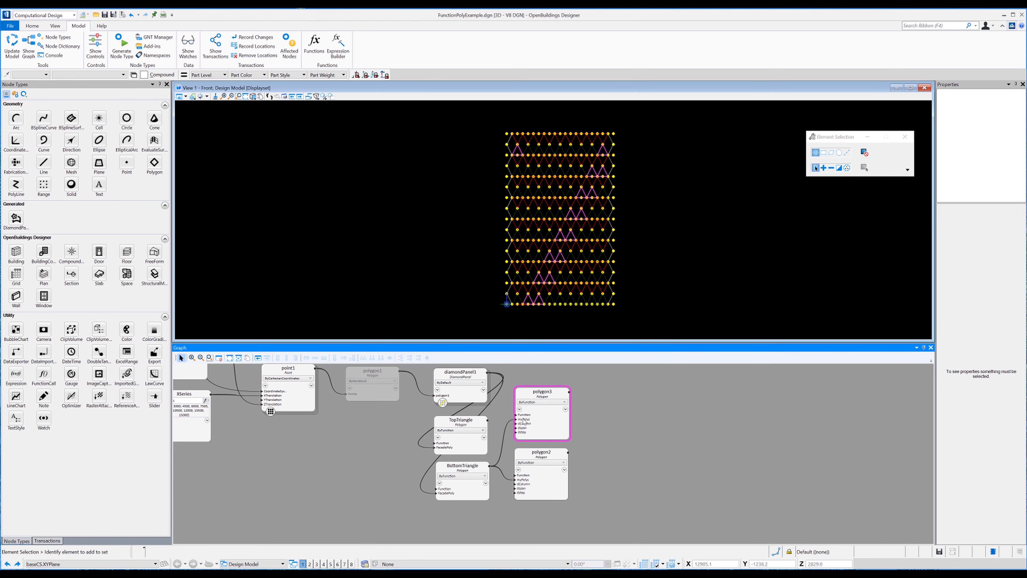
- Disconnect the copied polygon3 node from BottomTriangle and connect its myPolys input to TopTriangle instead
click(508, 427)
right_click(505, 427)
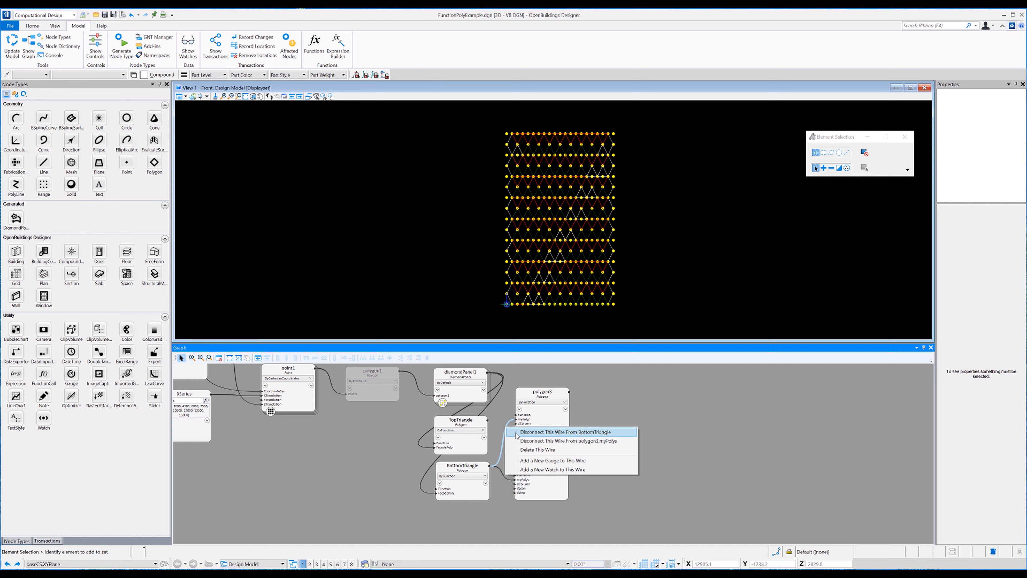
click(562, 432)
drag(516, 419, 487, 420)
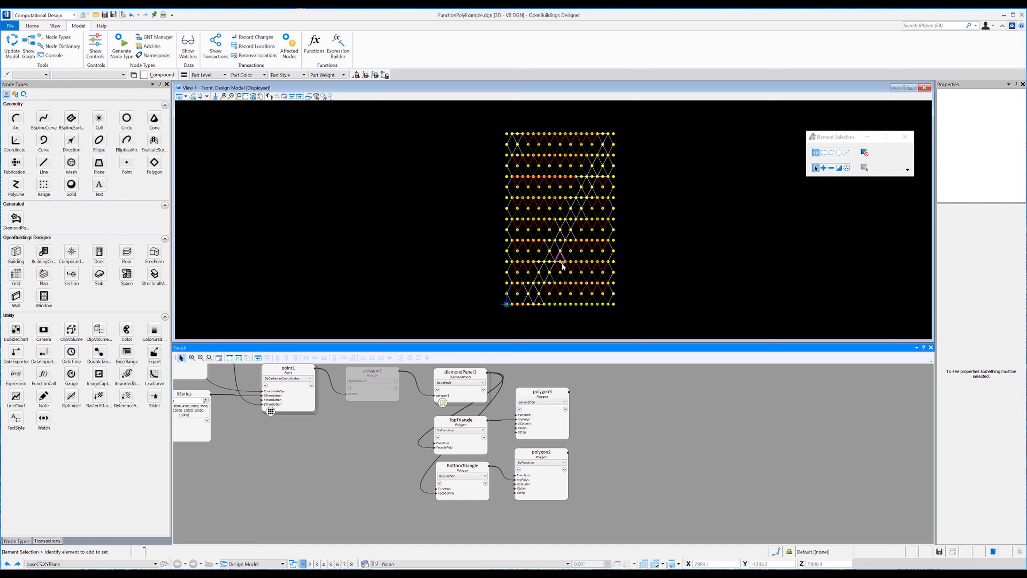
mouse_move(534, 432)
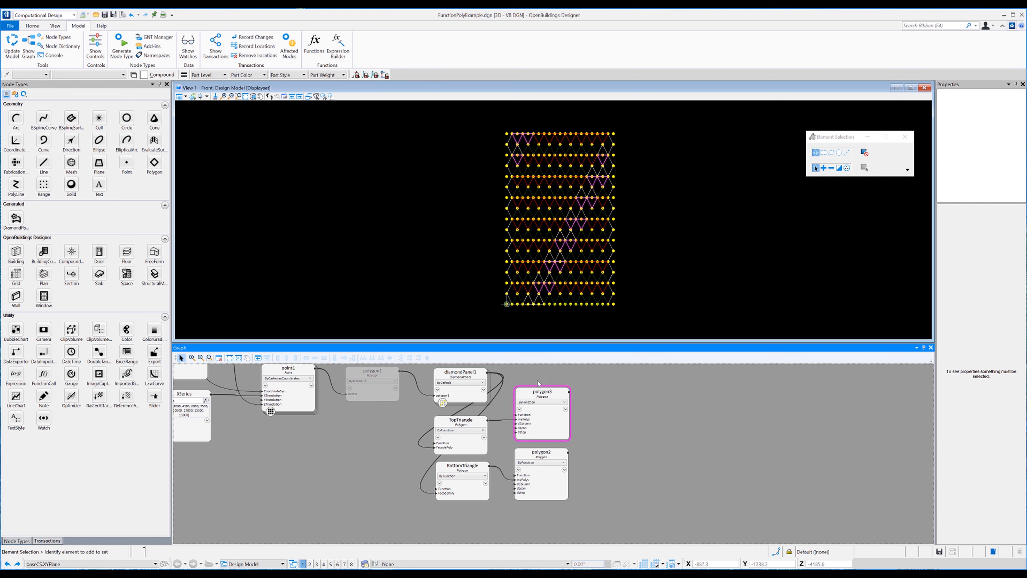
- Paste another copy of the polygon node and place it above polygon3
scroll(537, 392, up, 3)
right_click(536, 405)
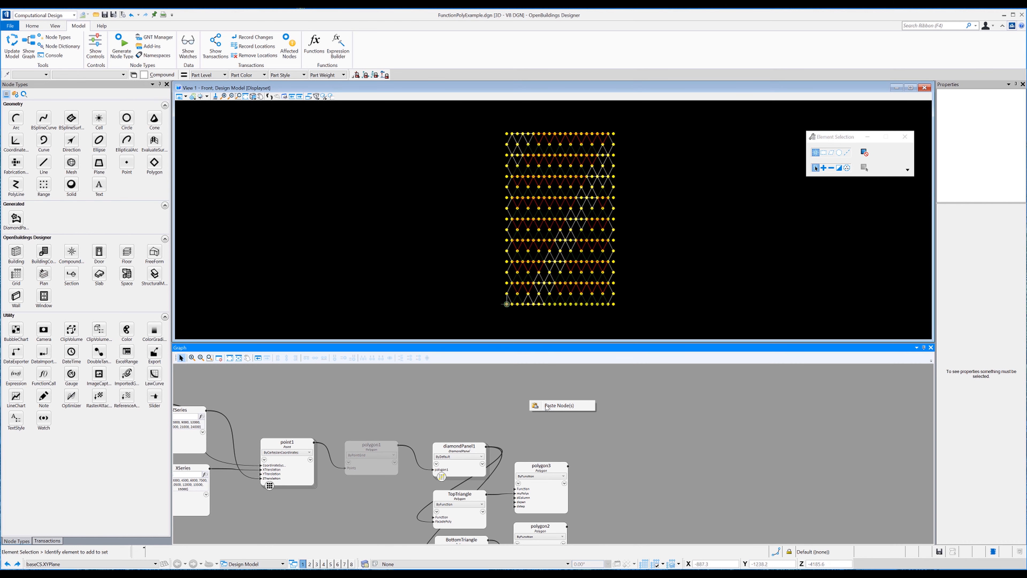
click(547, 406)
drag(545, 413, 536, 404)
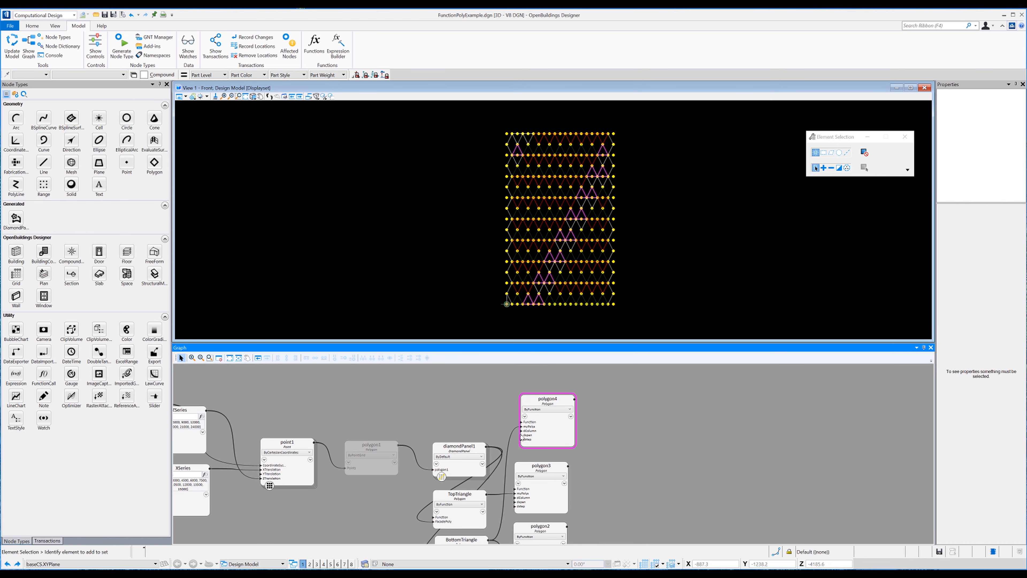
- Set polygon4's myPolys input to diamondPanel1.DiamondPoly in place of BottomTriangle
mouse_move(533, 427)
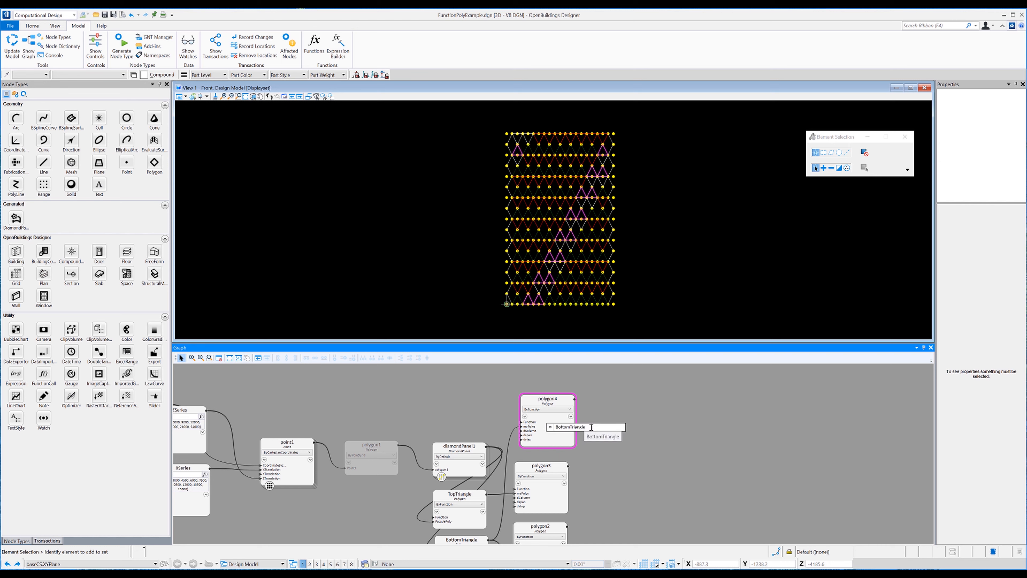
click(592, 427)
double_click(579, 428)
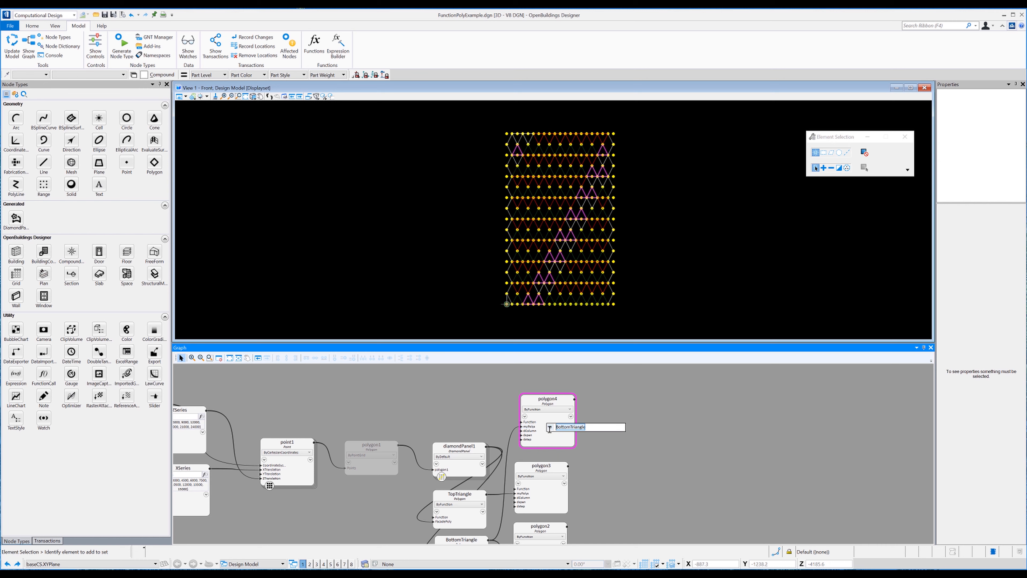
text(dia)
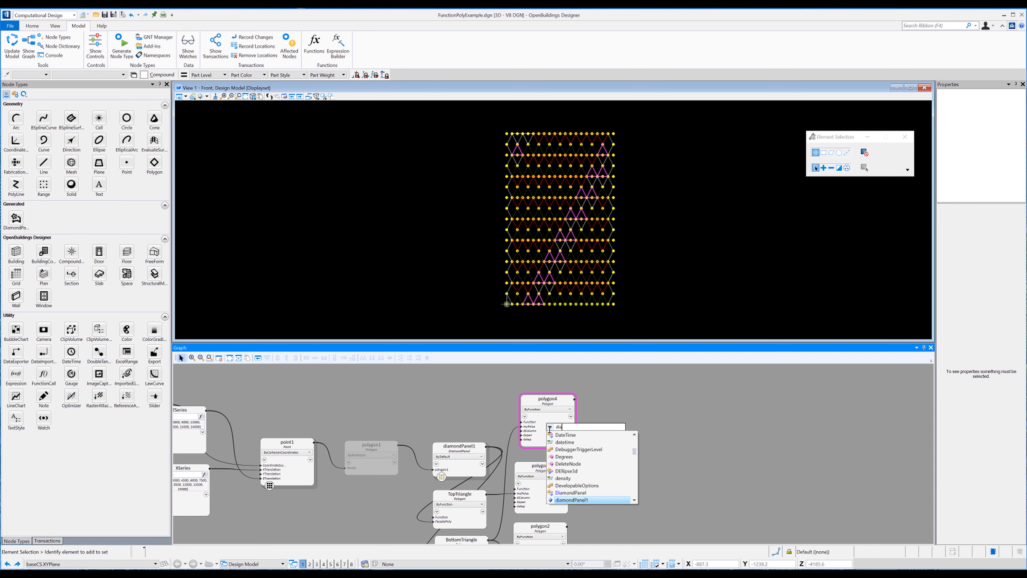
key(Return)
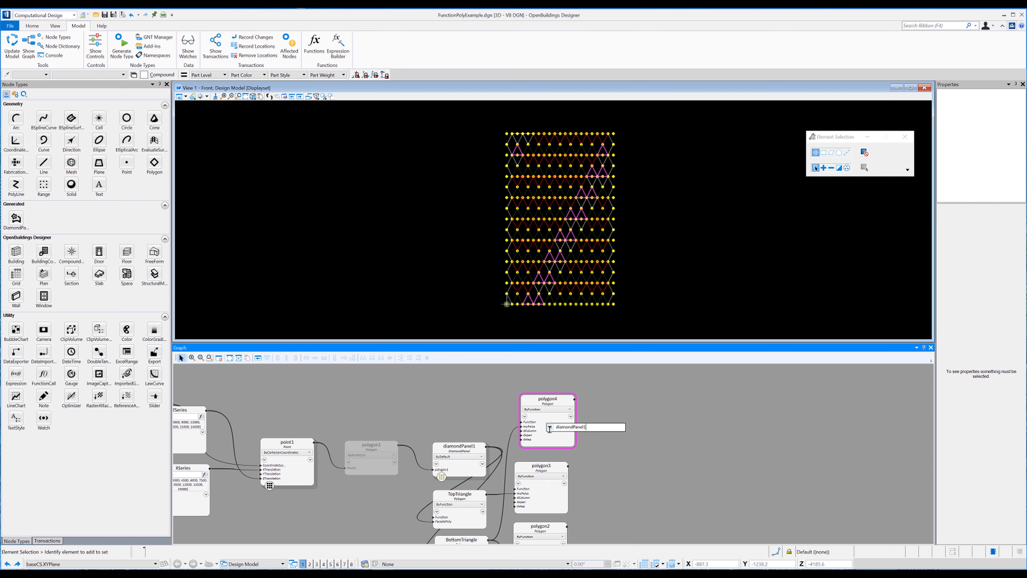
text(.dia)
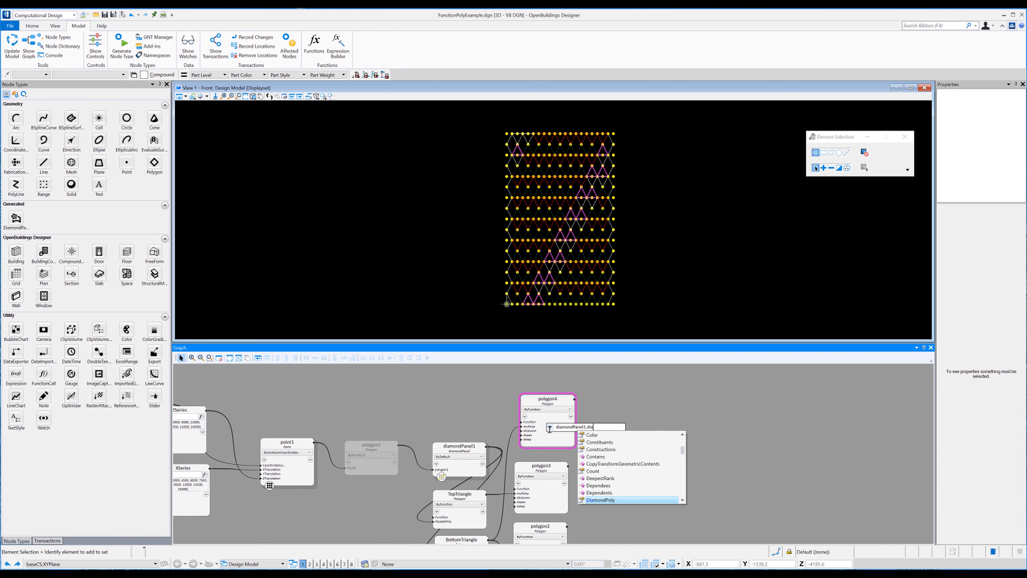
key(Return)
key(Return)
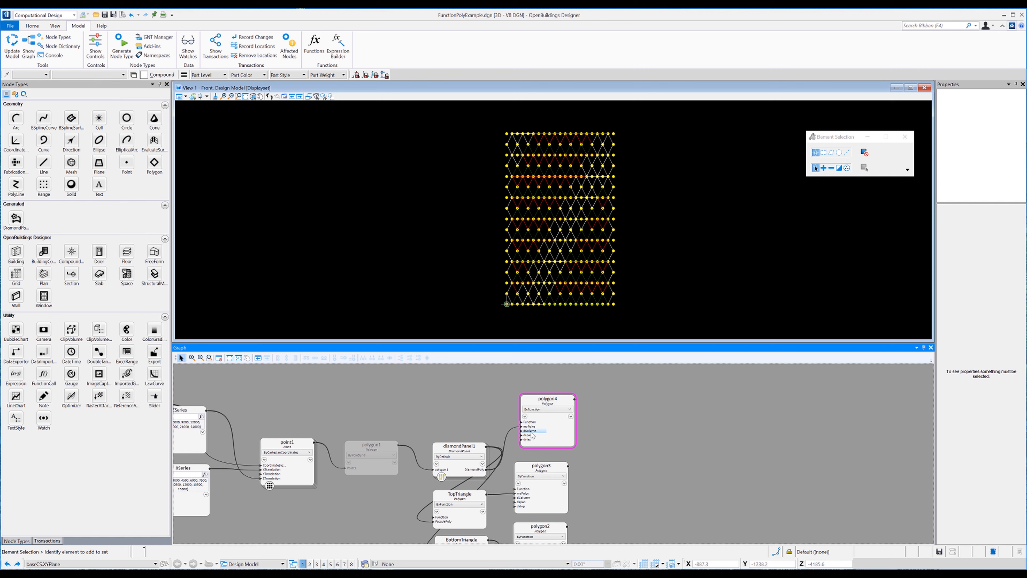
- Change polygon4's dColumn value, and select the three banded polygon nodes together to check the combined diagonal band
click(556, 432)
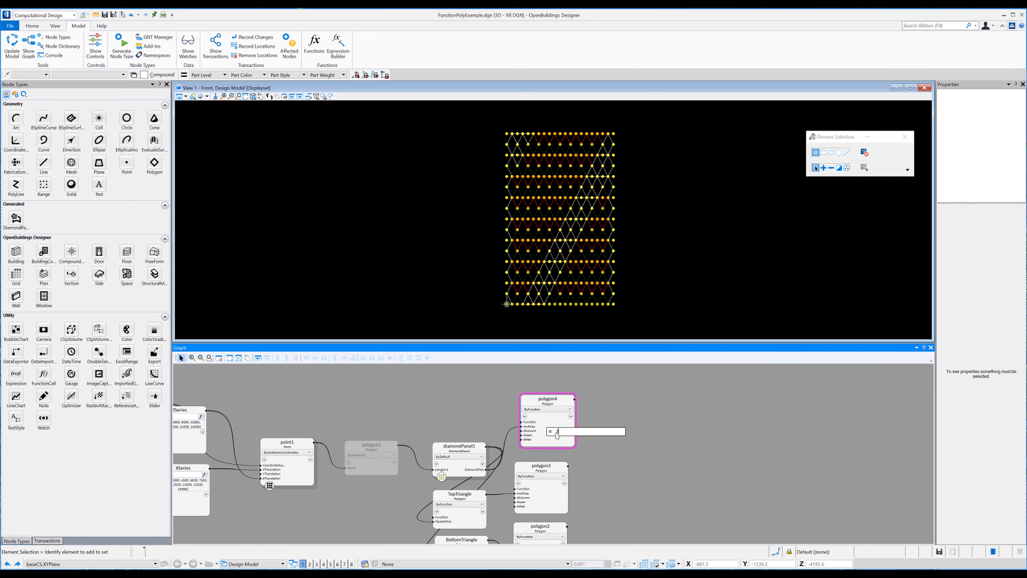
key(Return)
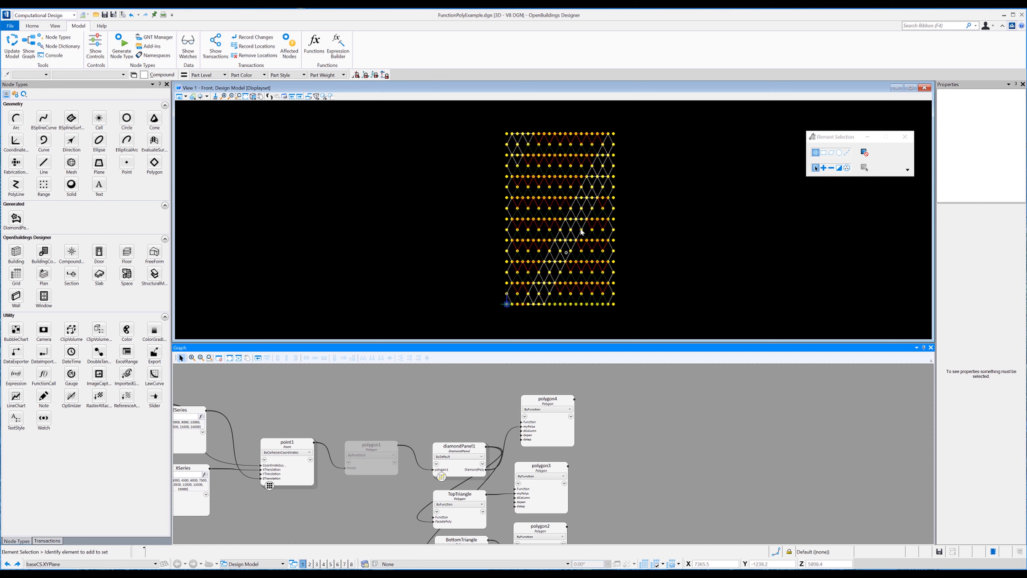
drag(617, 420, 551, 533)
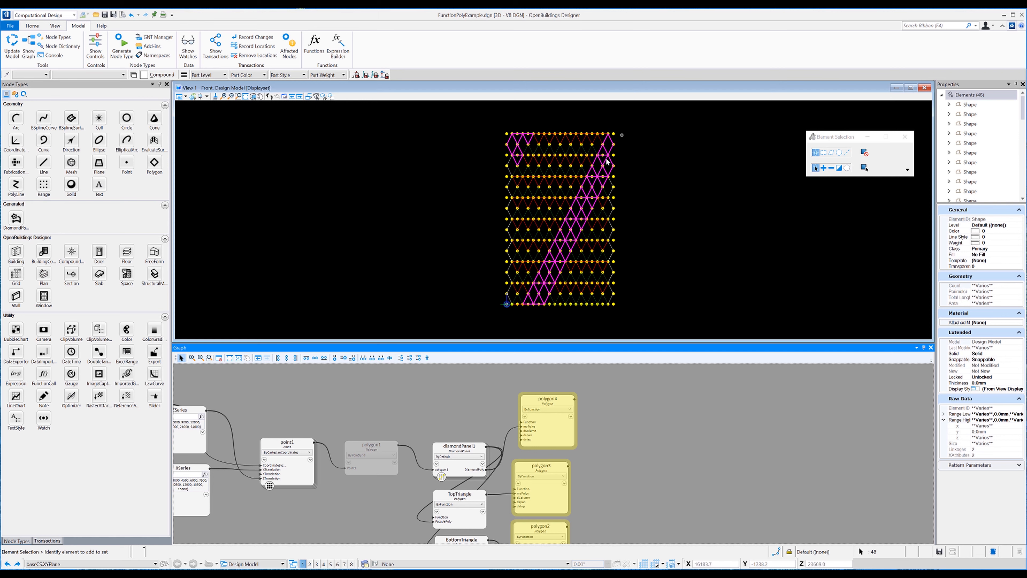
click(617, 417)
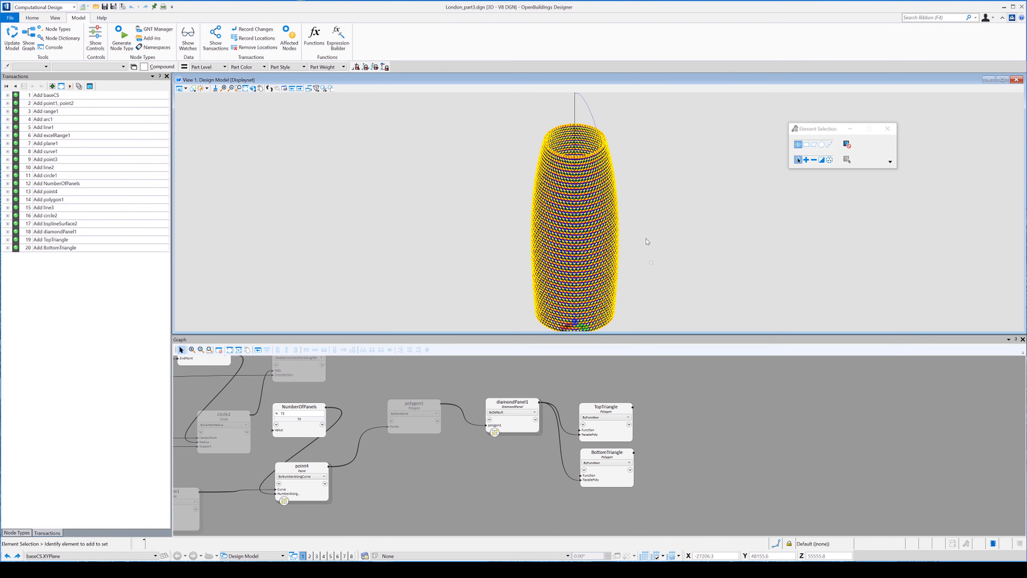
- In London_part3.dgn, move the TopTriangle and BottomTriangle nodes together to just beneath diamondPanel1
scroll(591, 279, up, 5)
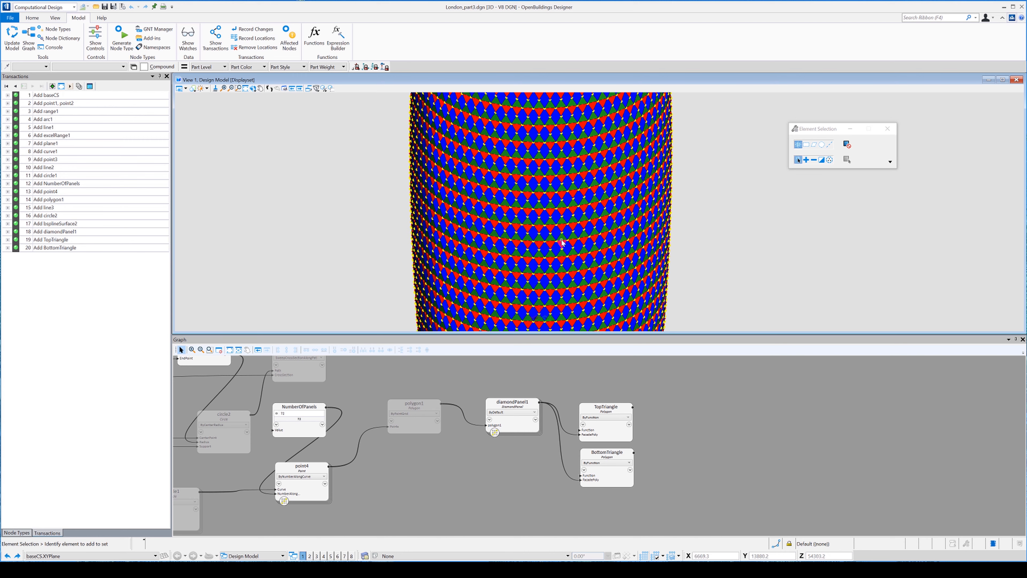
drag(669, 393, 585, 491)
drag(619, 440, 526, 485)
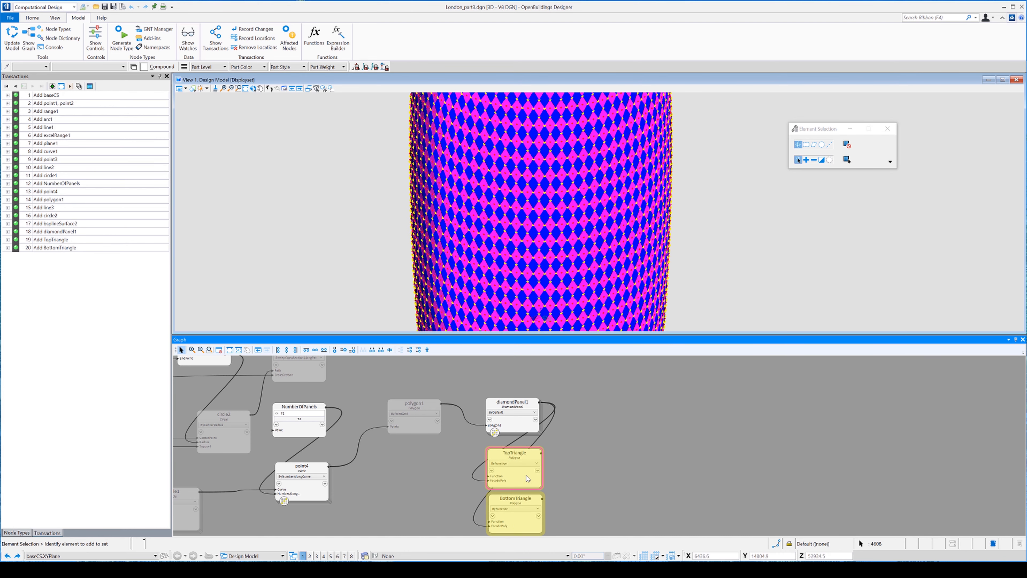
click(598, 453)
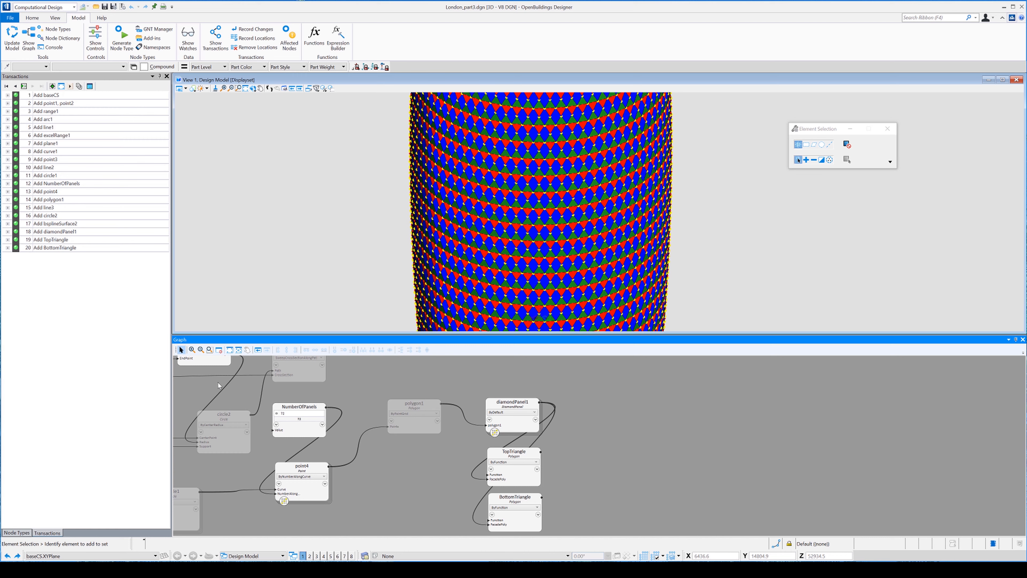
- Add a Polygon node beside the triangle nodes, set its technique to ByFunction and name it Spiral1TopTriangle
click(16, 533)
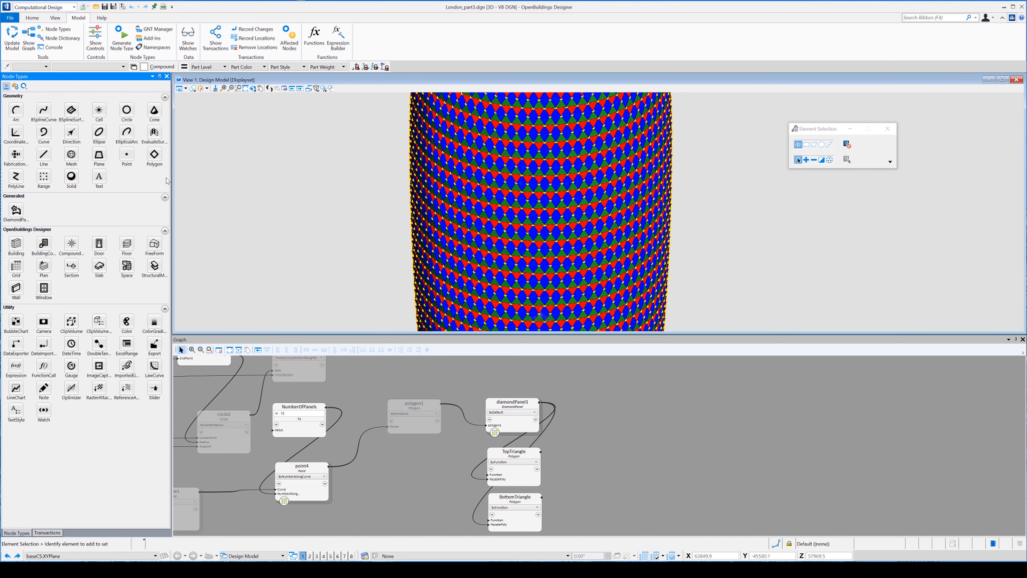
drag(158, 158, 623, 481)
click(620, 456)
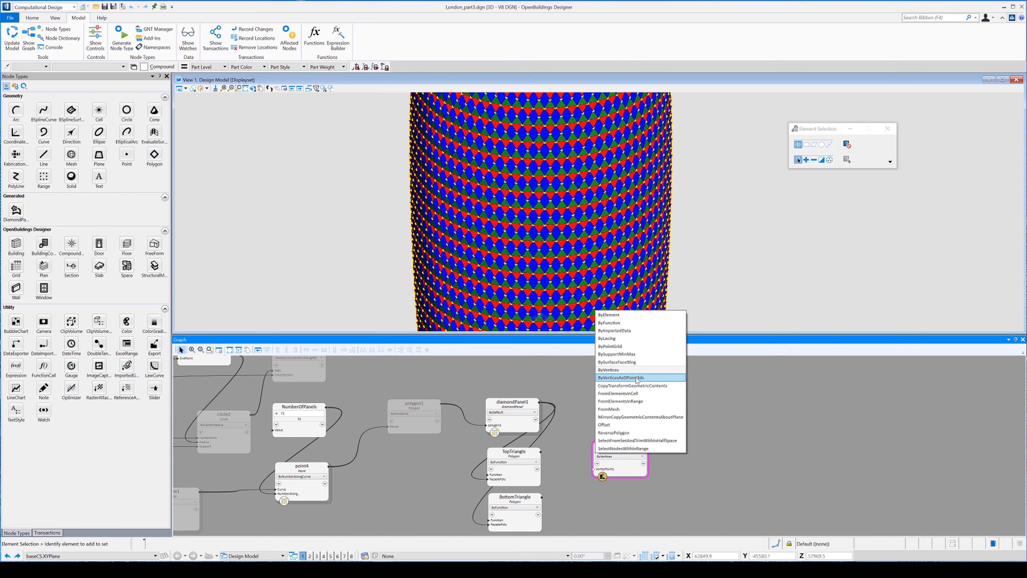
click(610, 323)
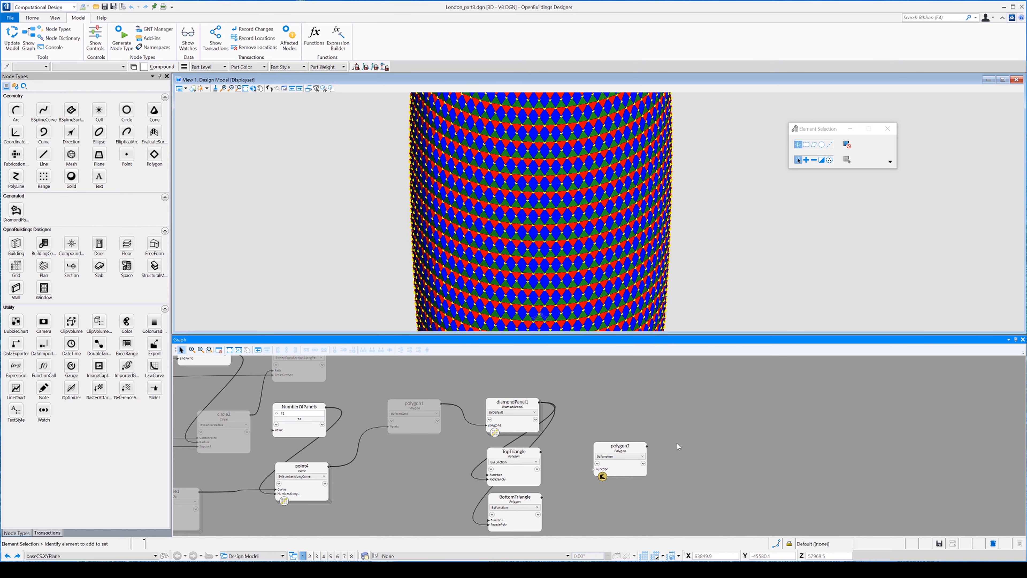
double_click(620, 446)
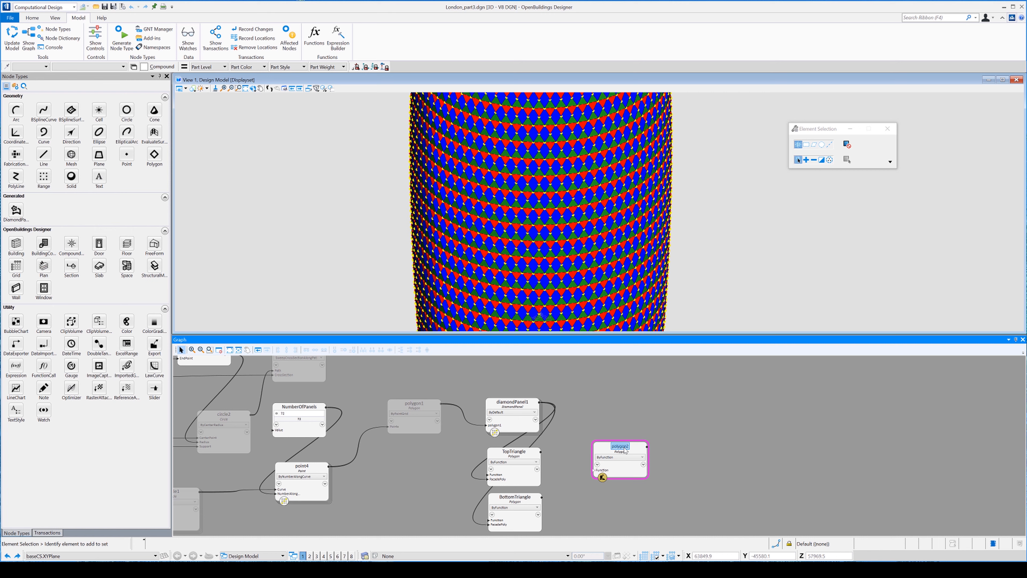
text(Spiral1)
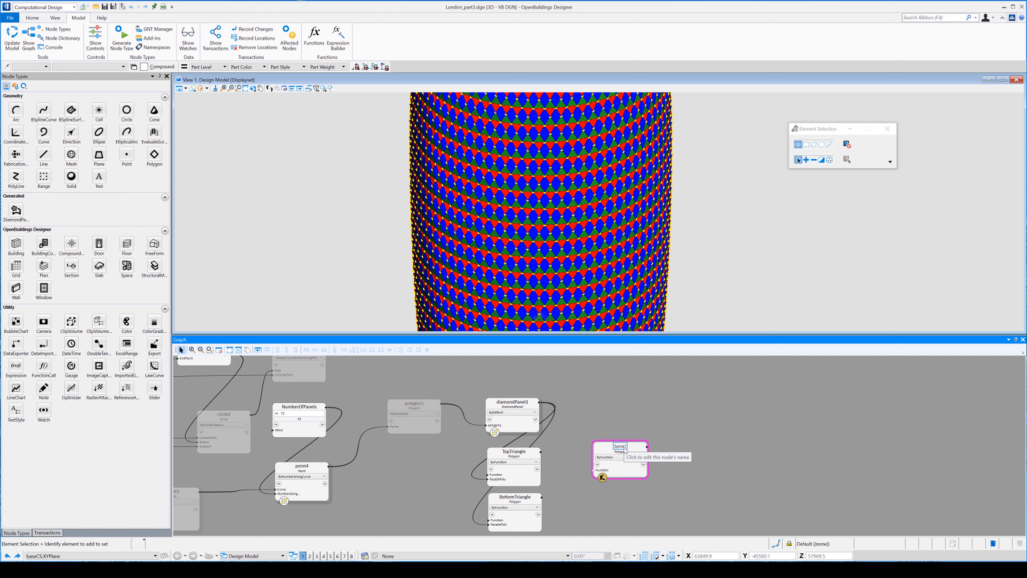
text(TopTriangle)
key(Return)
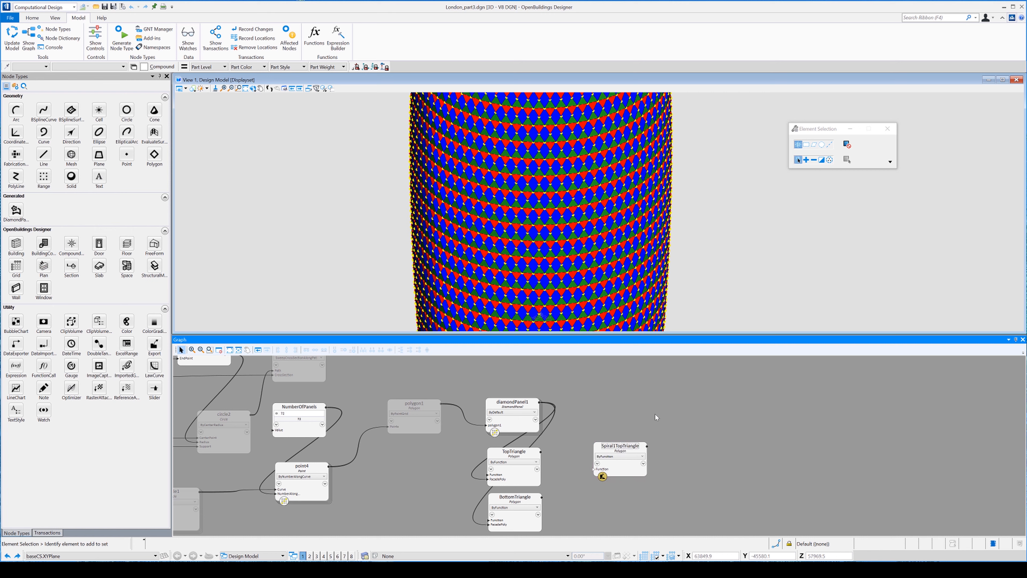
- Move Spiral1TopTriangle up slightly and paste a copy of the node below it
drag(634, 474, 639, 460)
right_click(636, 460)
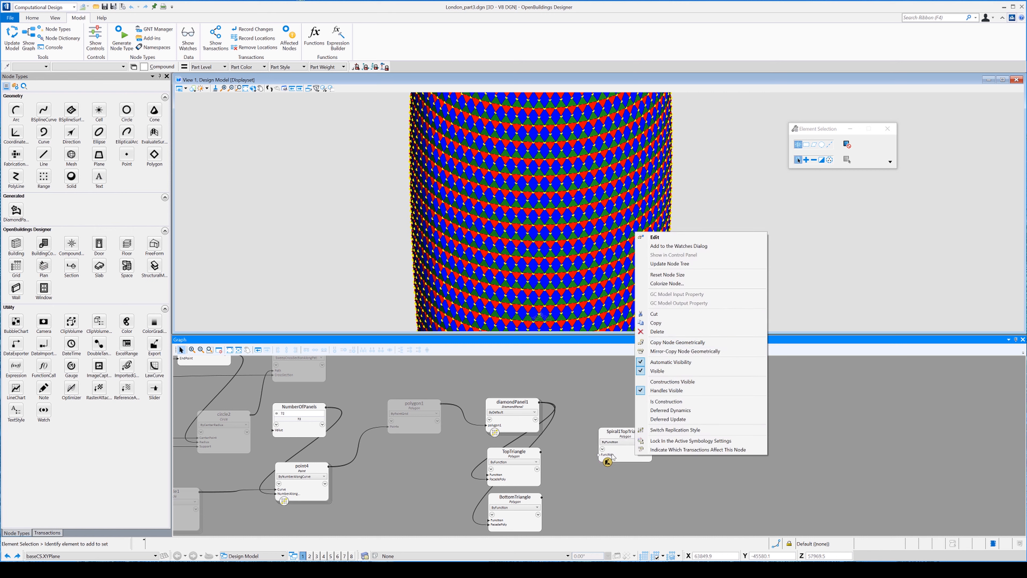
click(674, 324)
key(ctrl+v)
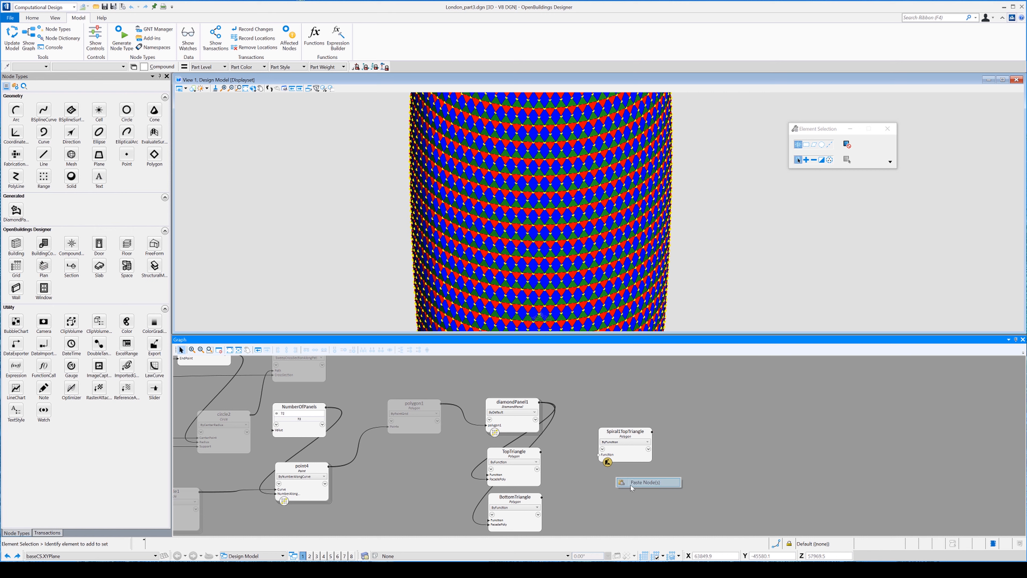
click(621, 487)
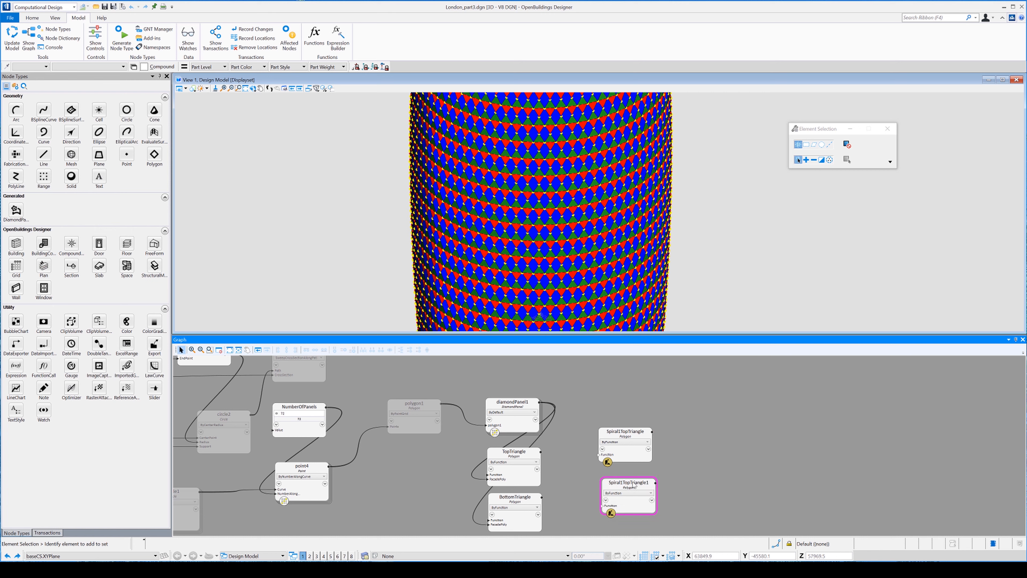
- Rename the copied node Spiral1BottomTriangle
double_click(633, 483)
click(639, 486)
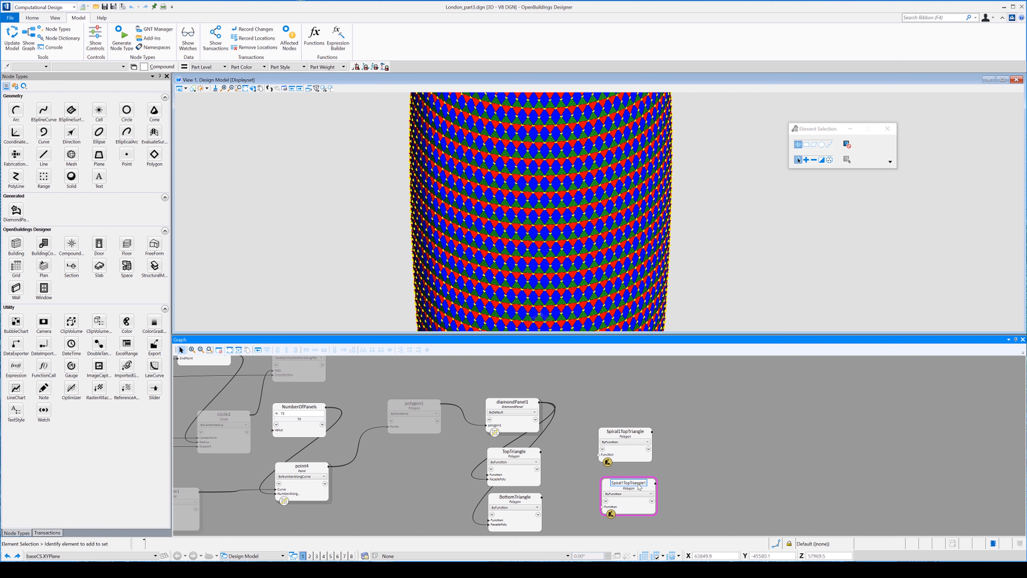
key(BackSpace)
key(BackSpace)
key(BackSpace)
key(BackSpace)
key(BackSpace)
key(BackSpace)
key(BackSpace)
key(BackSpace)
key(BackSpace)
key(BackSpace)
key(BackSpace)
key(BackSpace)
text(om)
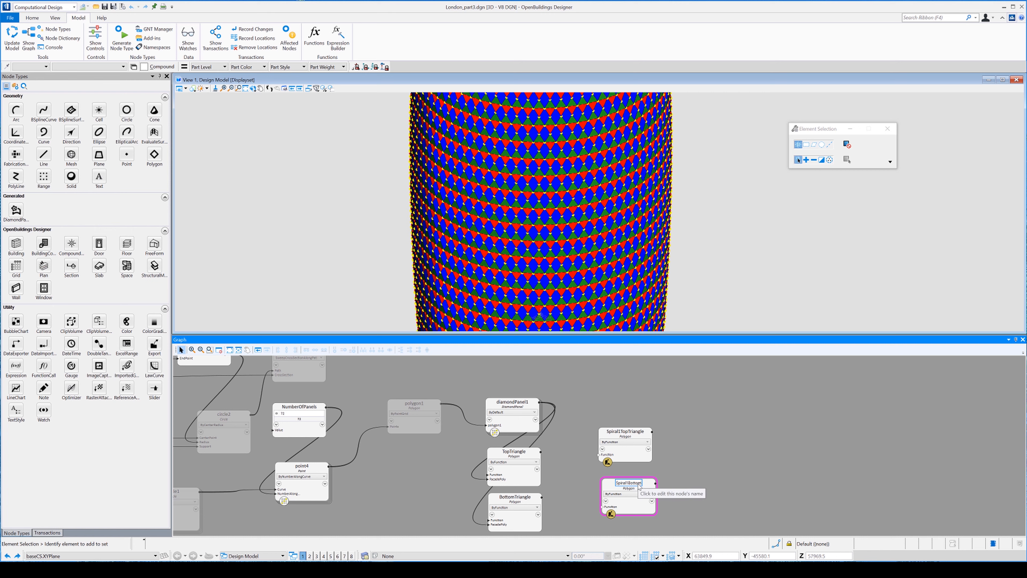
text(Triangle)
key(Return)
click(626, 457)
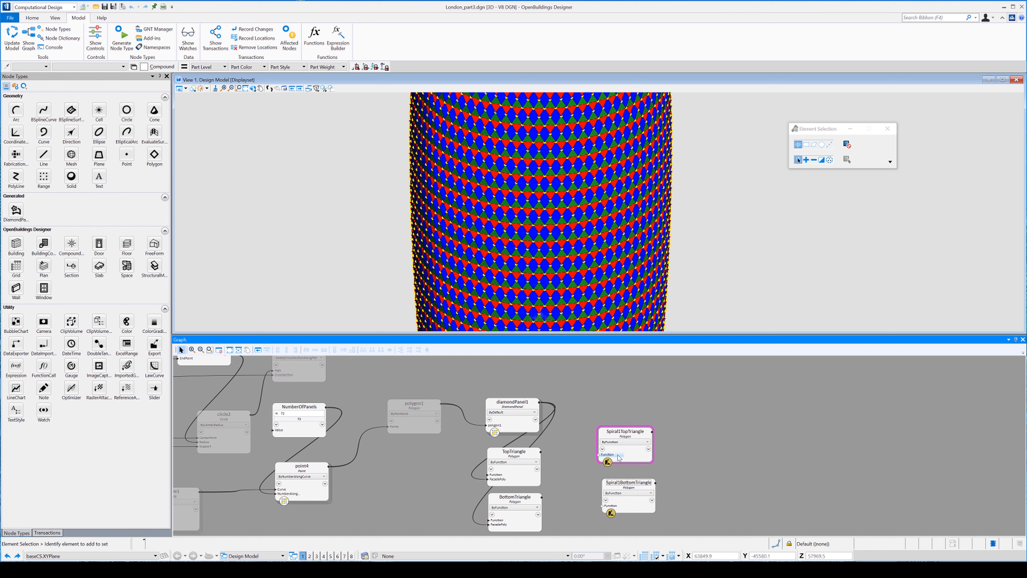
click(627, 457)
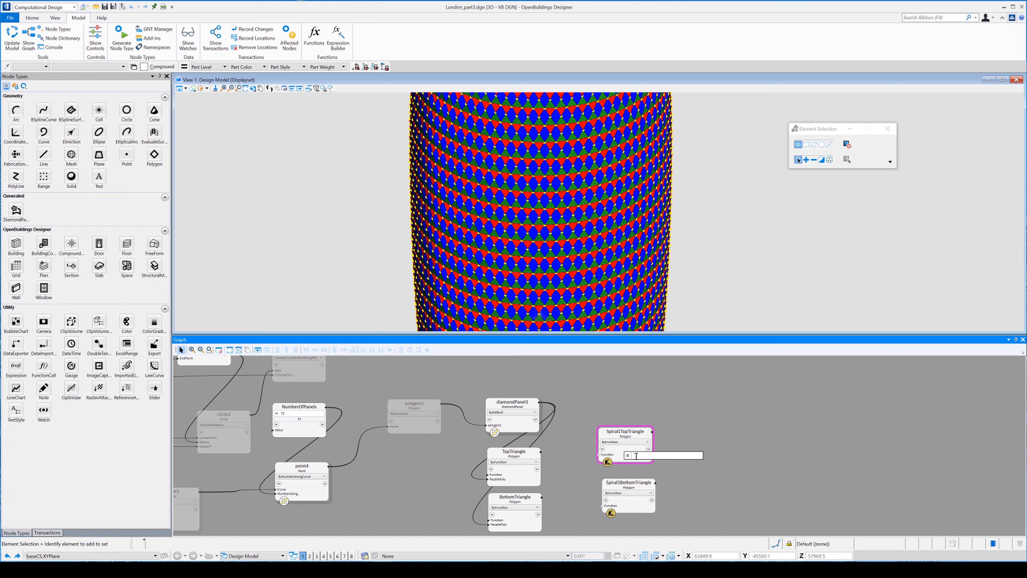
key(Escape)
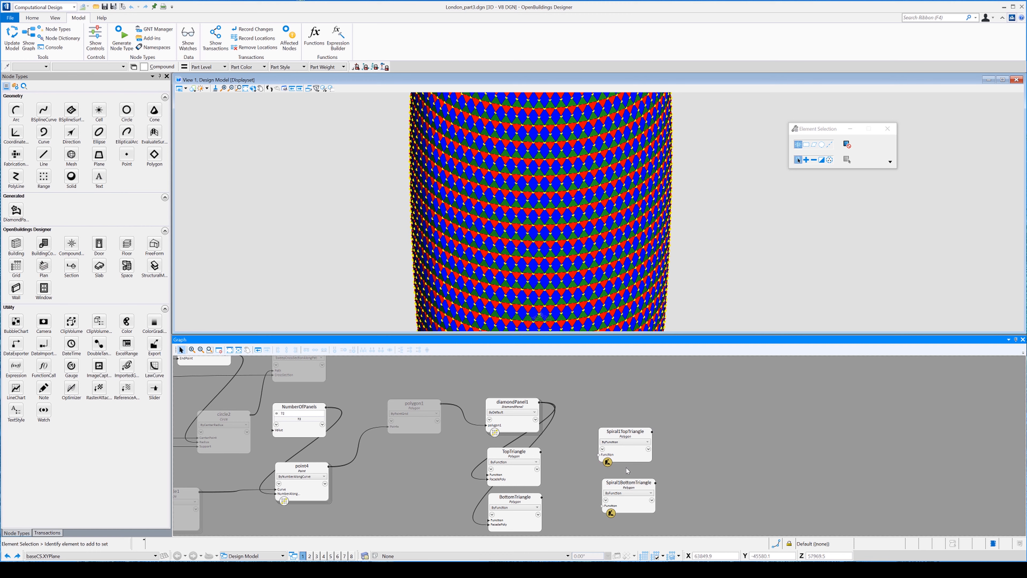
- Paste the stepped-band function with myPolys, dColumn, dspan and dstep parameters into Spiral1TopTriangle's Function script, apply it and close the editor
double_click(611, 456)
text(function (Polygon[][] myPolys, int dColumn, int dspan, int dstep ) // dColumn, the starting column number for the new set of polygons // dspan the number of polygons in each row needed // dstep the increment to step across for each row {  Polygon polyArray = {};      for (int i = 0; i < myPolys.Count; ++i)      {         Polygon polyList = {};                 for (int j = dColumn; j < dColumn + dspan; ++j)         {             int polyindex = j % myPolys[i].Count; // % represents the modulo operation, which is the remainder after division // If the array was 0 – 24 if we returned a j value larger than 24 it would // divide by the count giving the remainder. For example 26 is we took the count of 25 it would //divide into 26 once with a reminder of 1 and so on for 27,28 etc if the number is lower or equal to //the count we get the number returned or 0. For example 25 doesn't go into 15 so 15 is the reminder. //Check out excel or various maths sites if you need a better explanation             polyList.Add(myPolys[i][polyindex]);         }         polyArray.Add(polyList);         dColumn = dColumn + dstep;      }     return polyArray; })
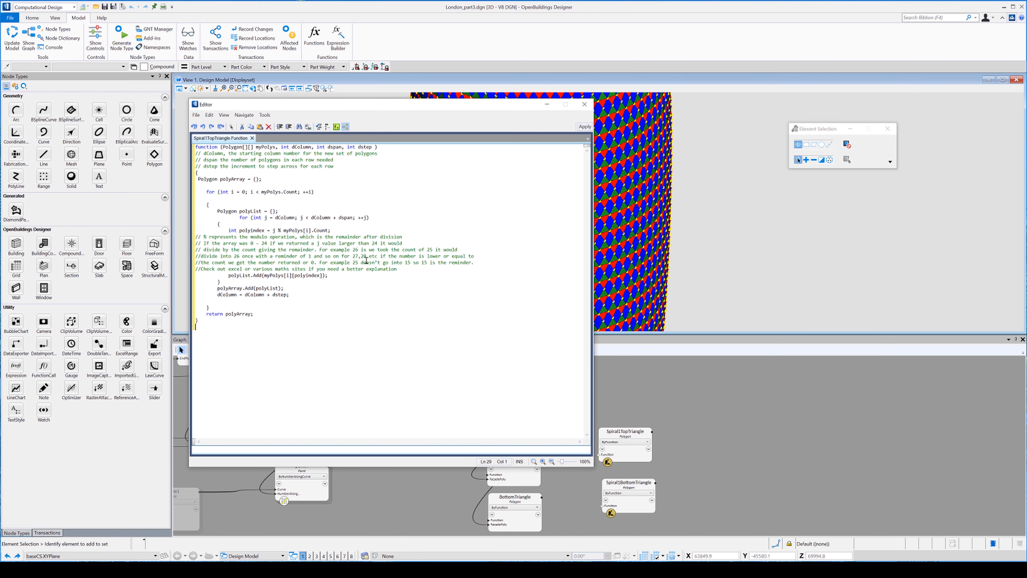
click(584, 126)
drag(376, 107, 437, 102)
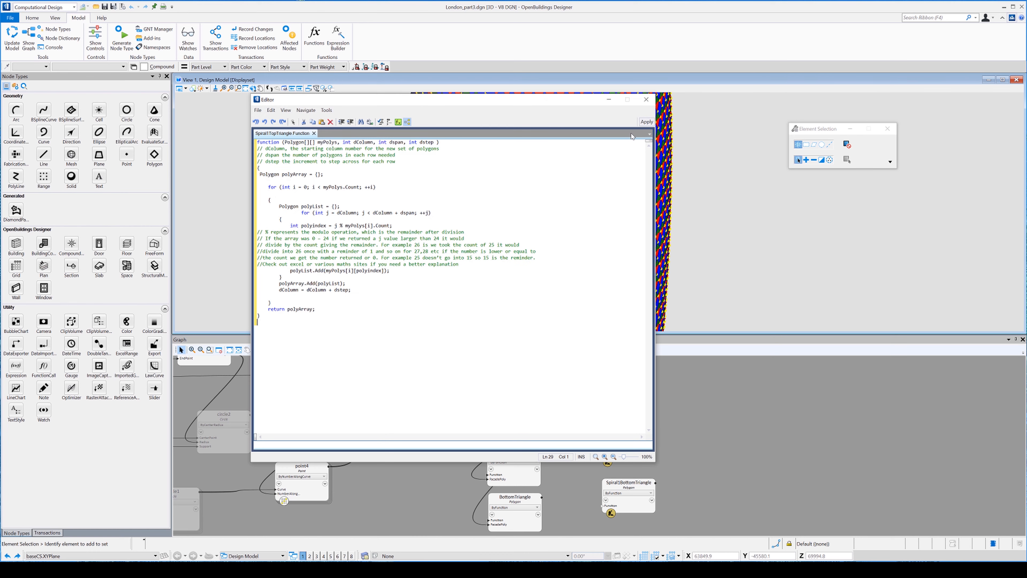
click(646, 122)
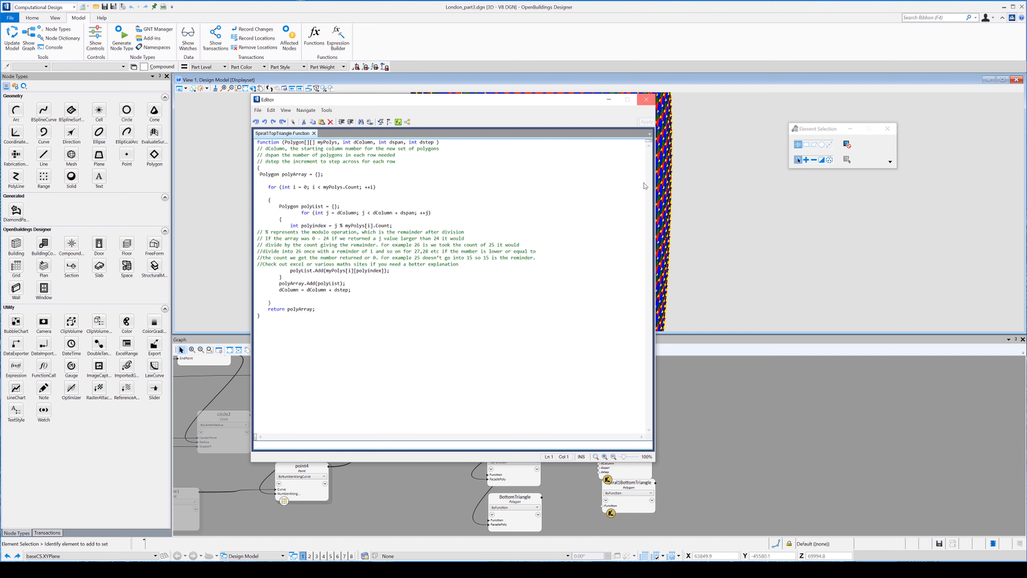
click(646, 100)
- Move Spiral1TopTriangle up clear of the lower node, and enter the same function in Spiral1BottomTriangle's Function input
click(617, 411)
drag(617, 409, 614, 417)
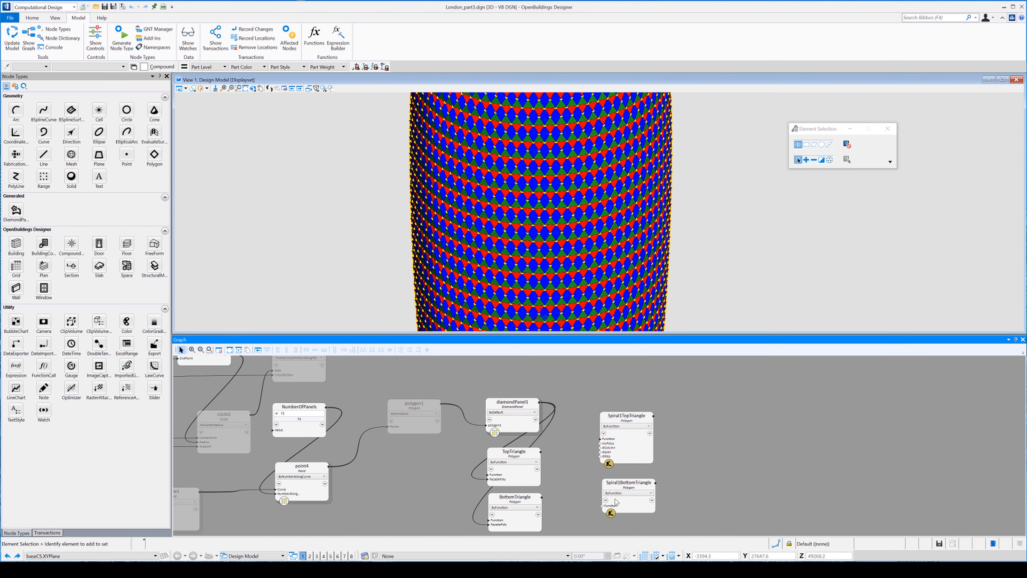
mouse_move(618, 507)
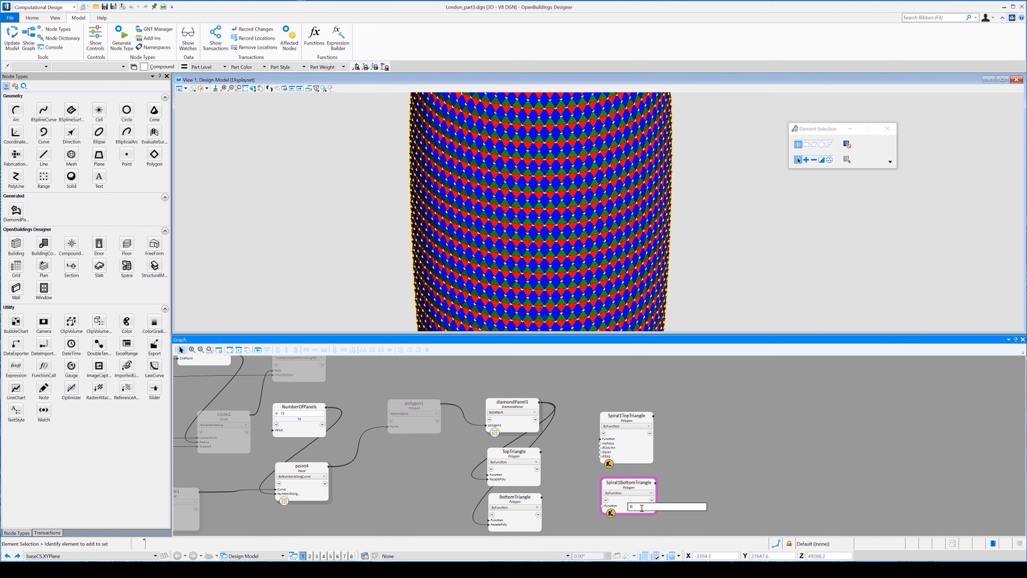
key(Return)
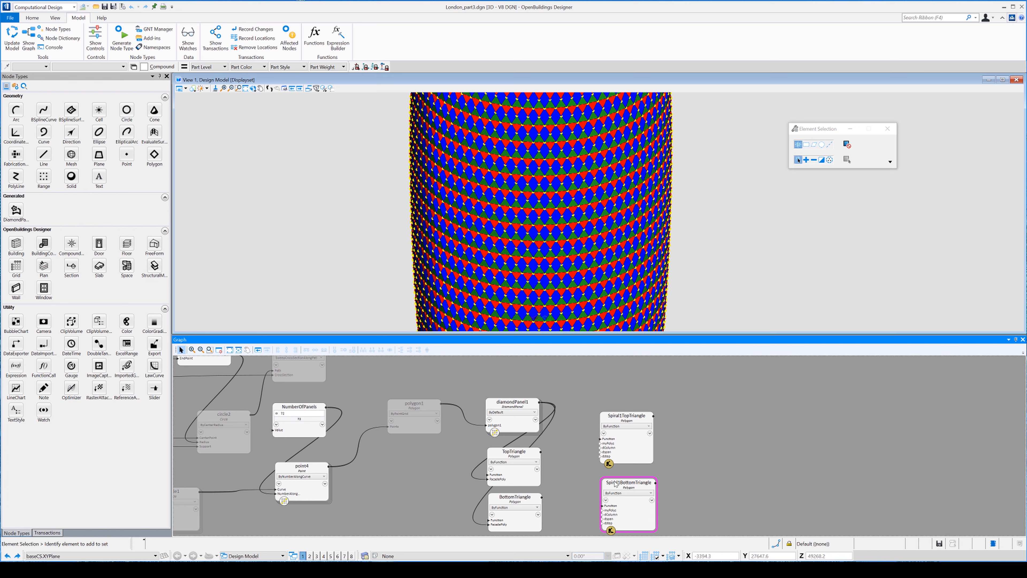
- Line up Spiral1TopTriangle closely above Spiral1BottomTriangle in the graph
drag(614, 483, 616, 485)
click(637, 434)
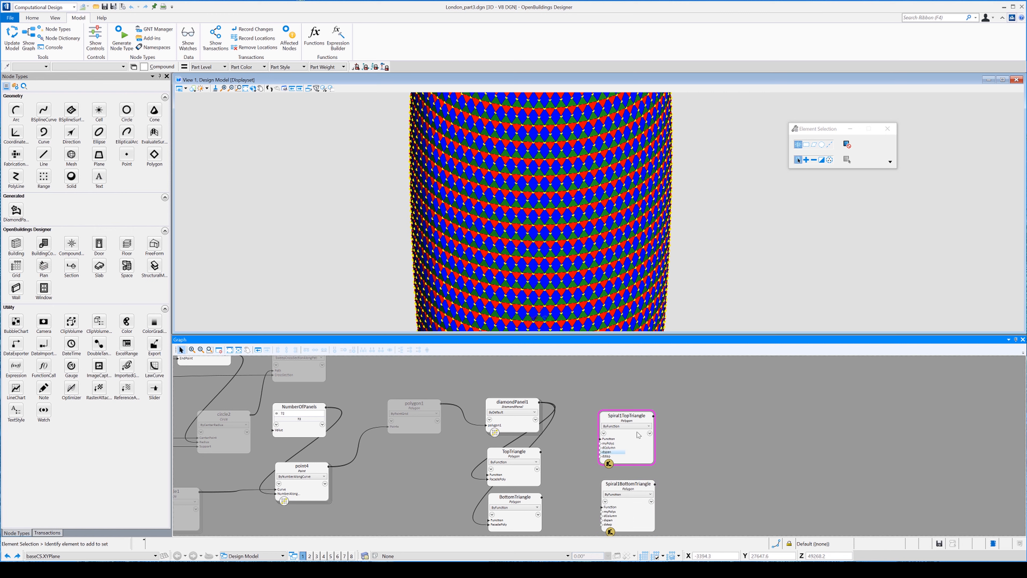
drag(607, 418, 611, 424)
click(701, 440)
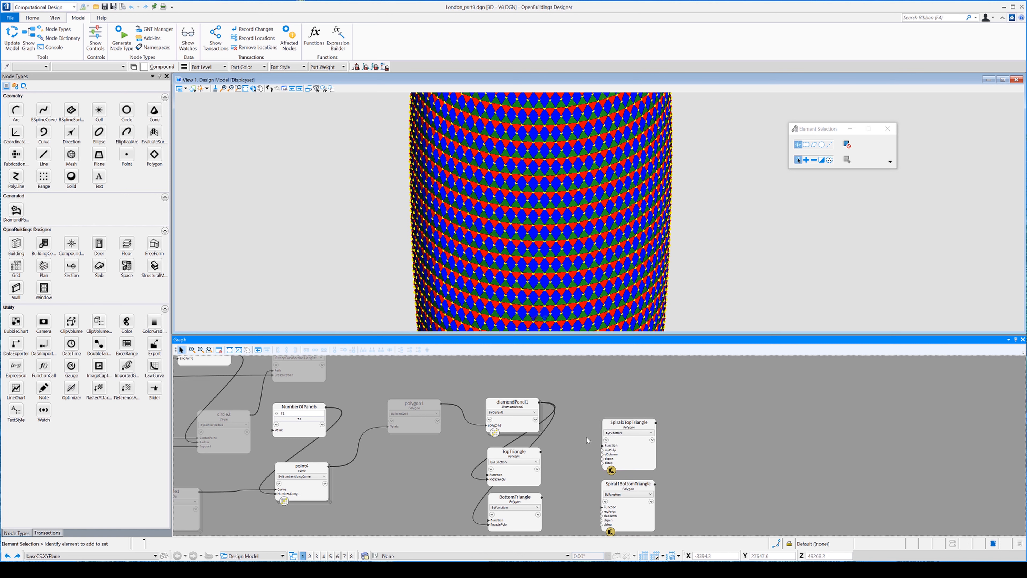
- Fill in Spiral1TopTriangle's dColumn input, and set its dspan to 4 and its dstep to 1
click(615, 456)
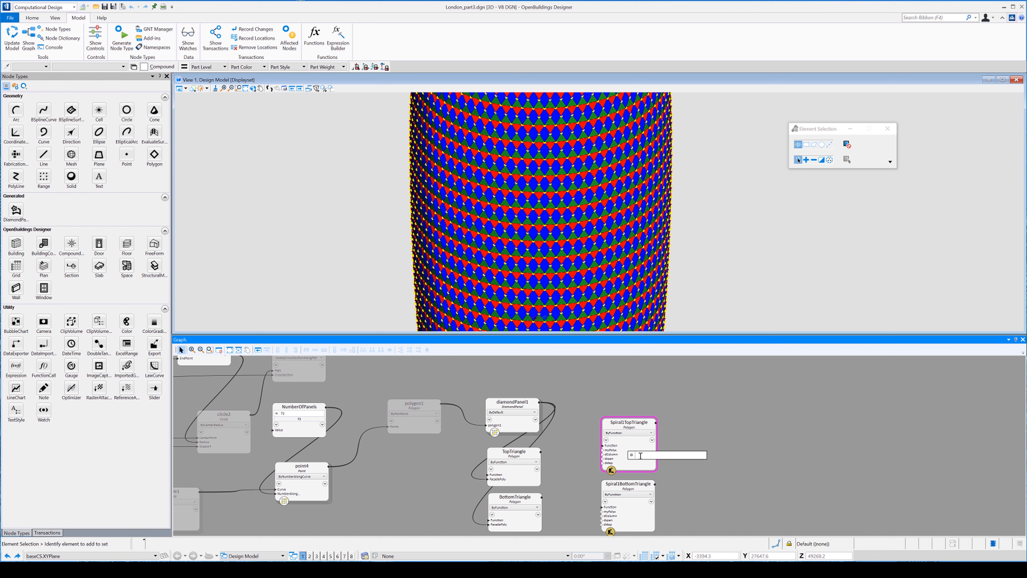
key(Return)
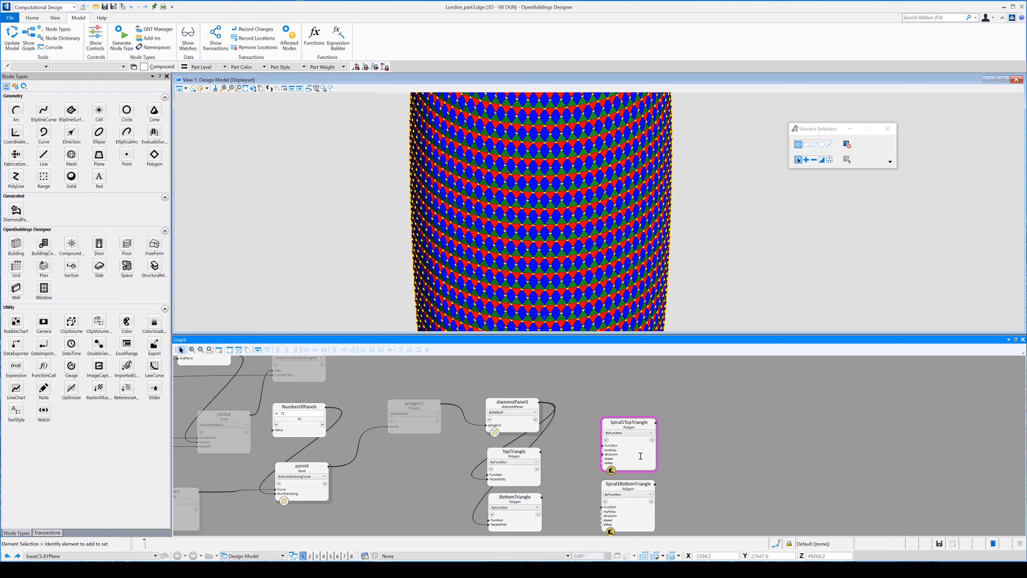
click(621, 460)
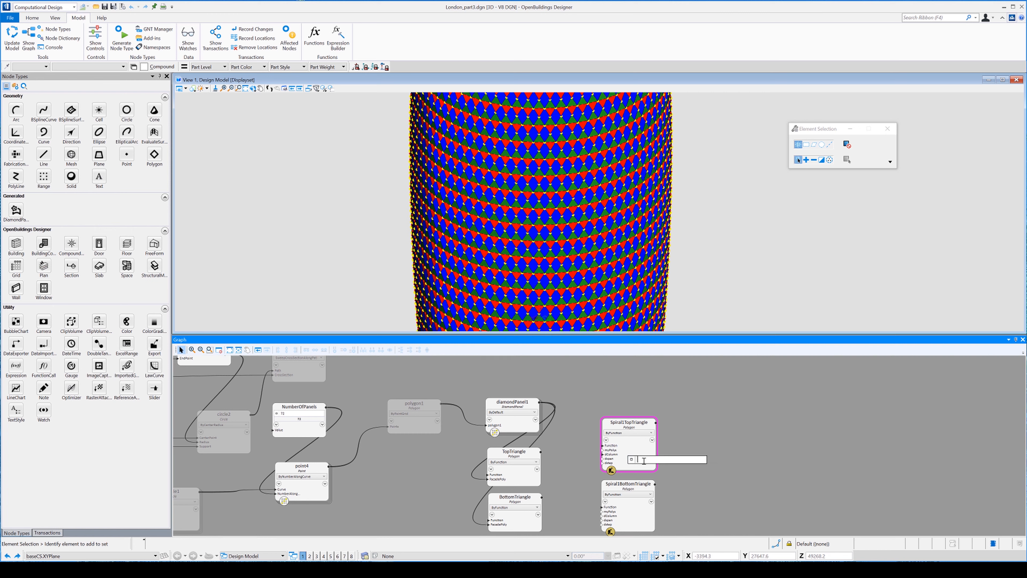
text(4)
key(Return)
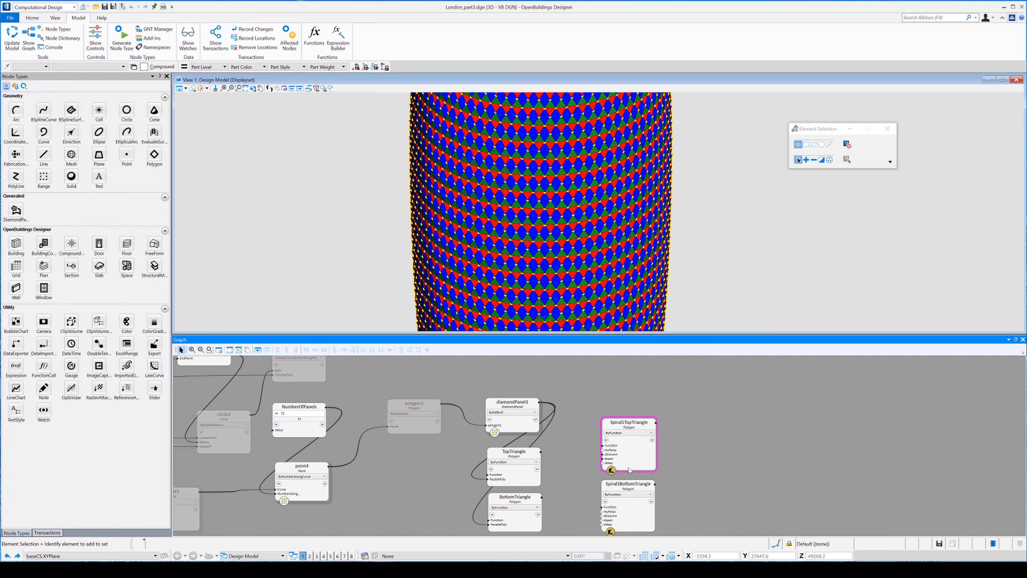
click(634, 465)
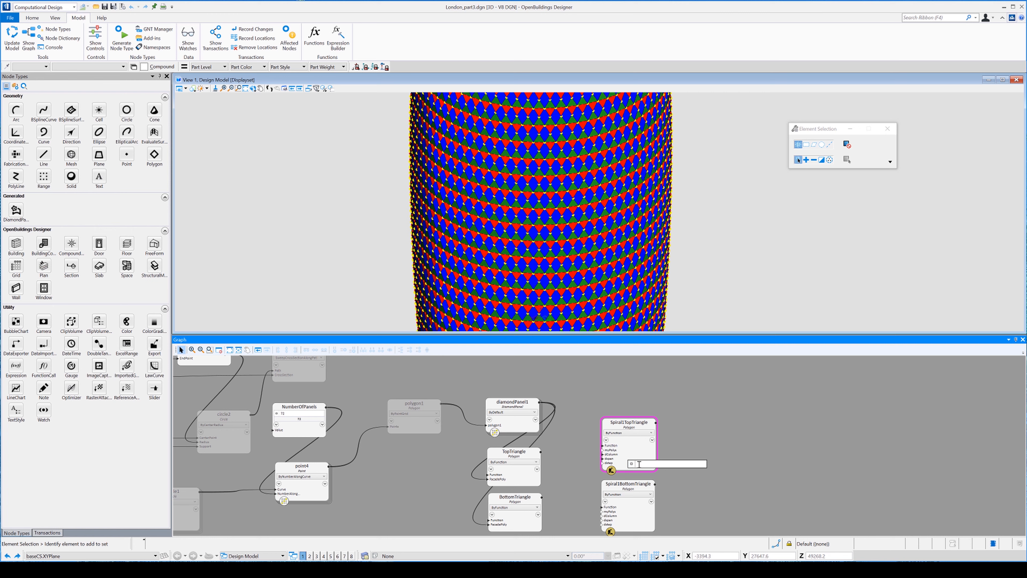
text(1)
key(Return)
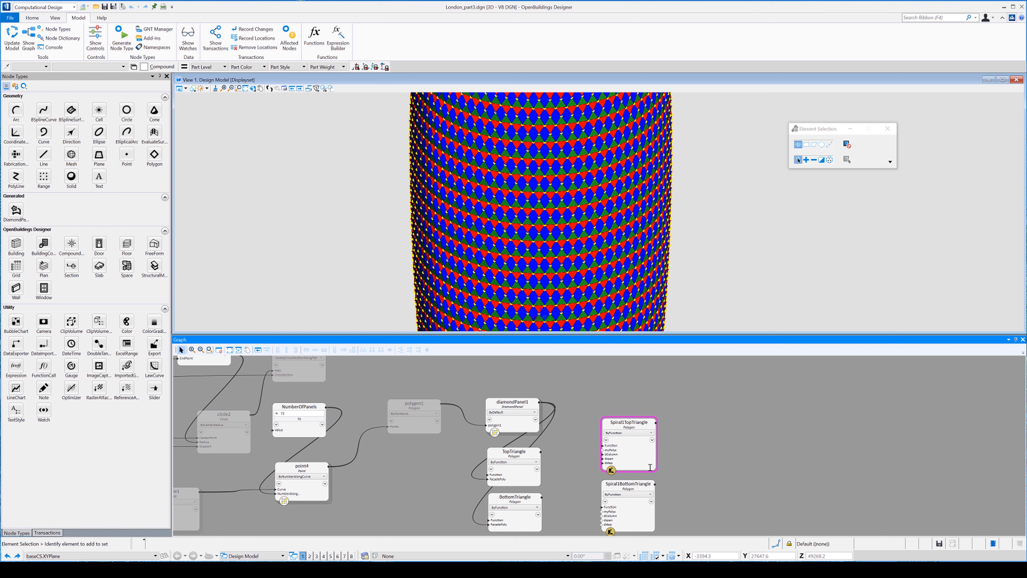
- Fill in Spiral1BottomTriangle's dColumn and dspan inputs, and set its dstep to 1
click(615, 517)
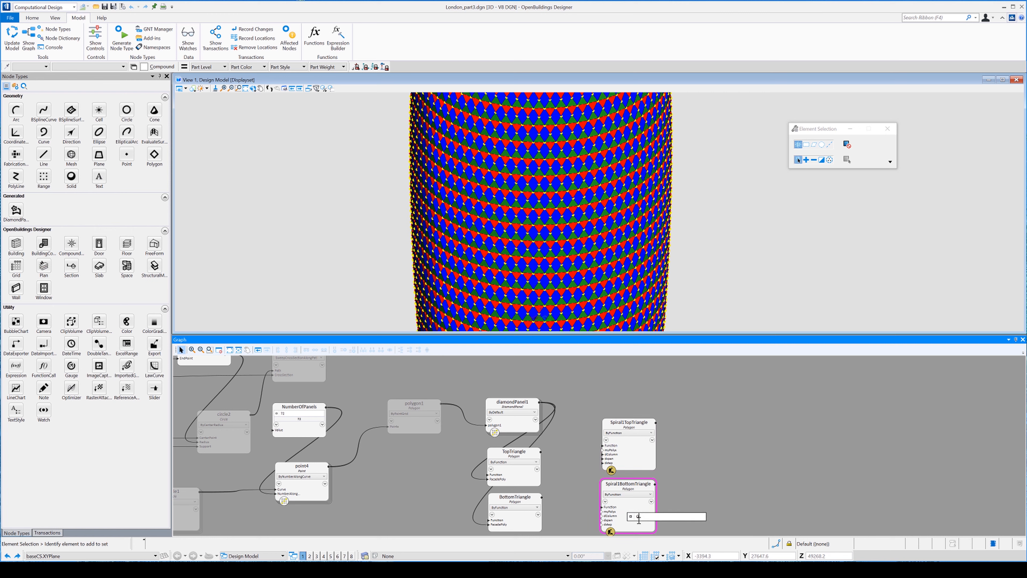
click(607, 520)
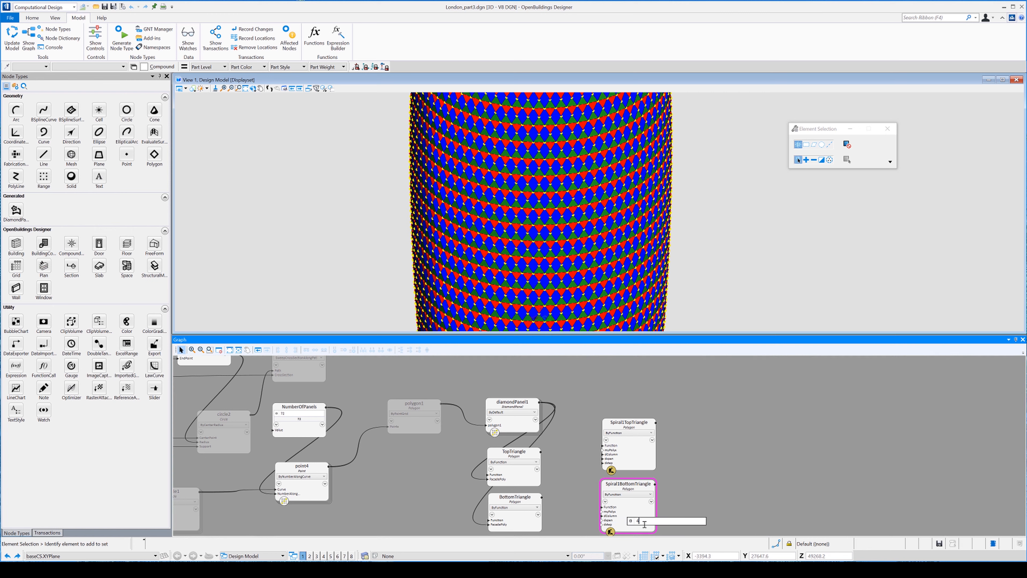
click(607, 524)
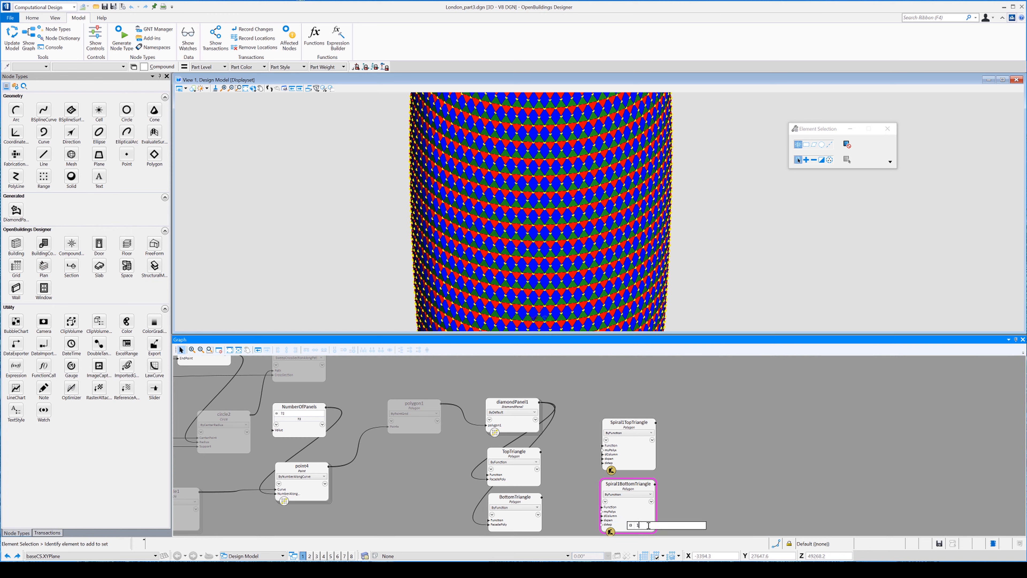
text(1)
key(Return)
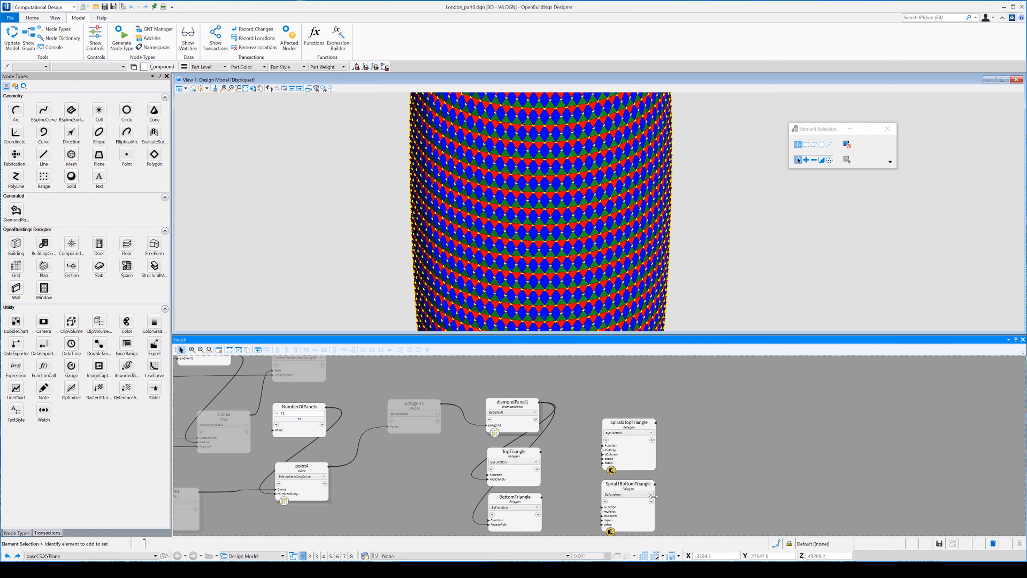
- Connect TopTriangle to Spiral1TopTriangle's myPolys input, and BottomTriangle to Spiral1BottomTriangle's myPolys input
click(603, 451)
click(551, 469)
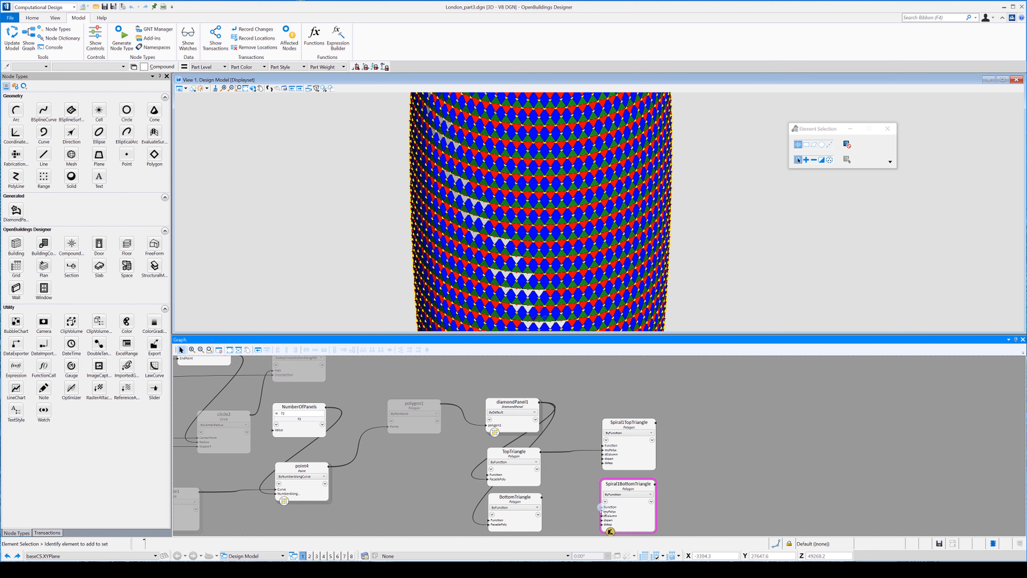
click(602, 512)
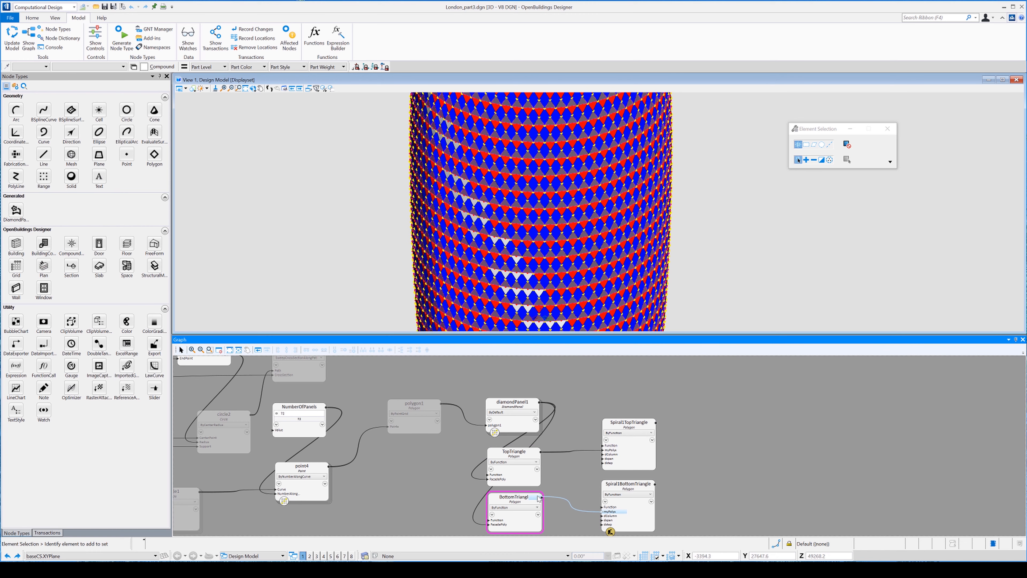
click(541, 496)
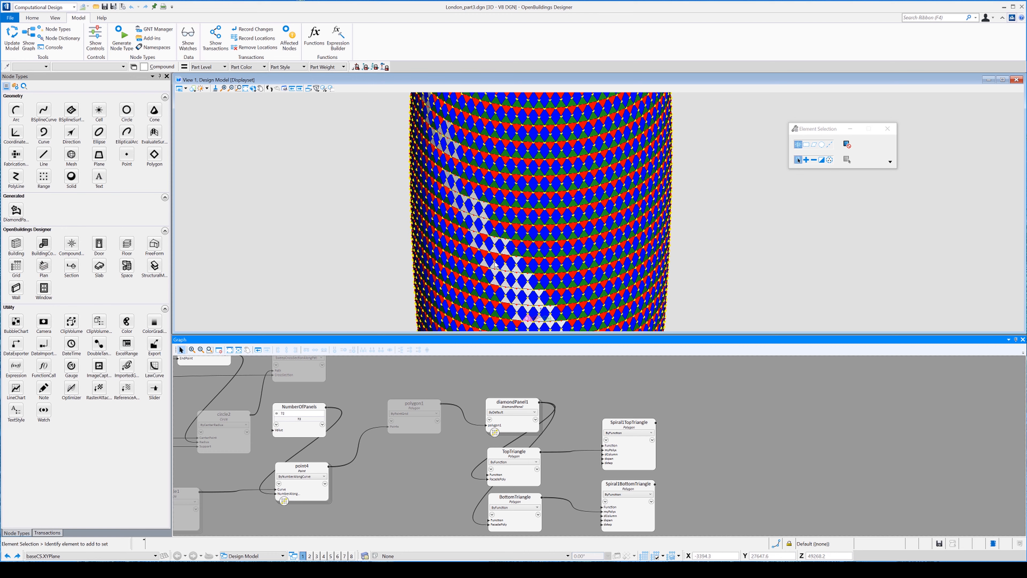
- Copy the Spiral1TopTriangle node, paste the copy, and place it directly above the original
scroll(503, 207, down, 2)
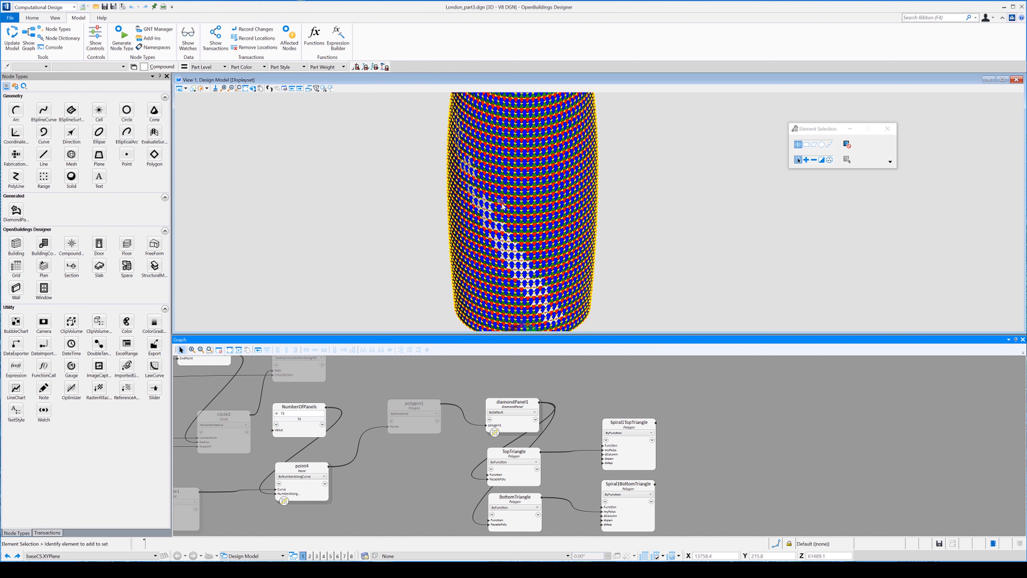
scroll(502, 207, down, 2)
scroll(527, 256, up, 2)
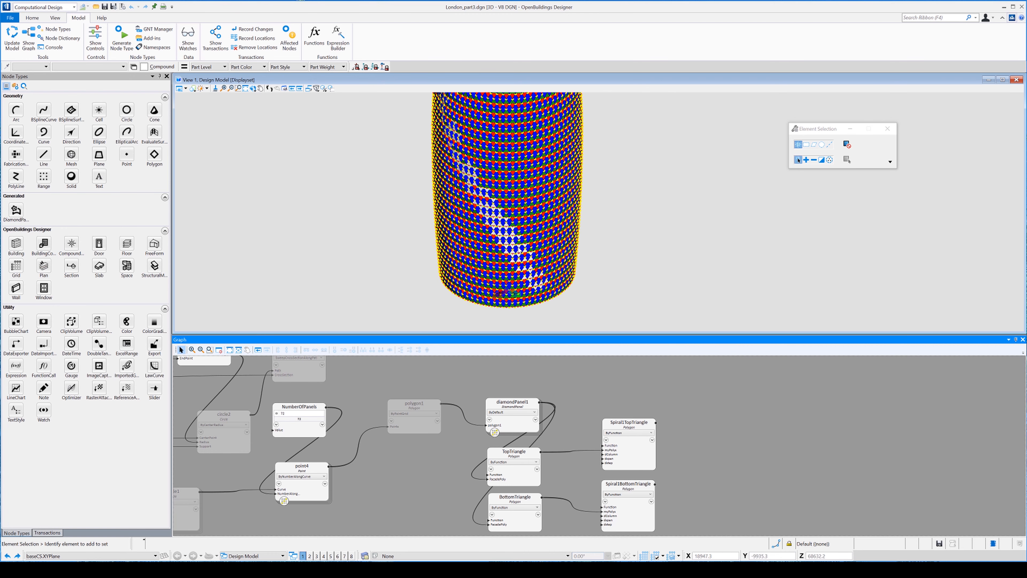
right_click(640, 448)
click(679, 313)
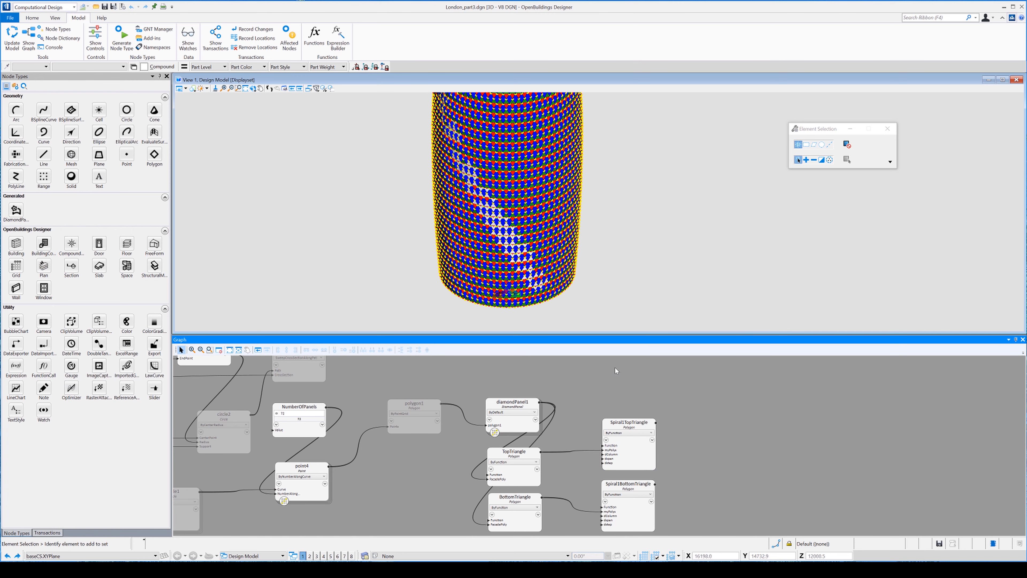
click(617, 368)
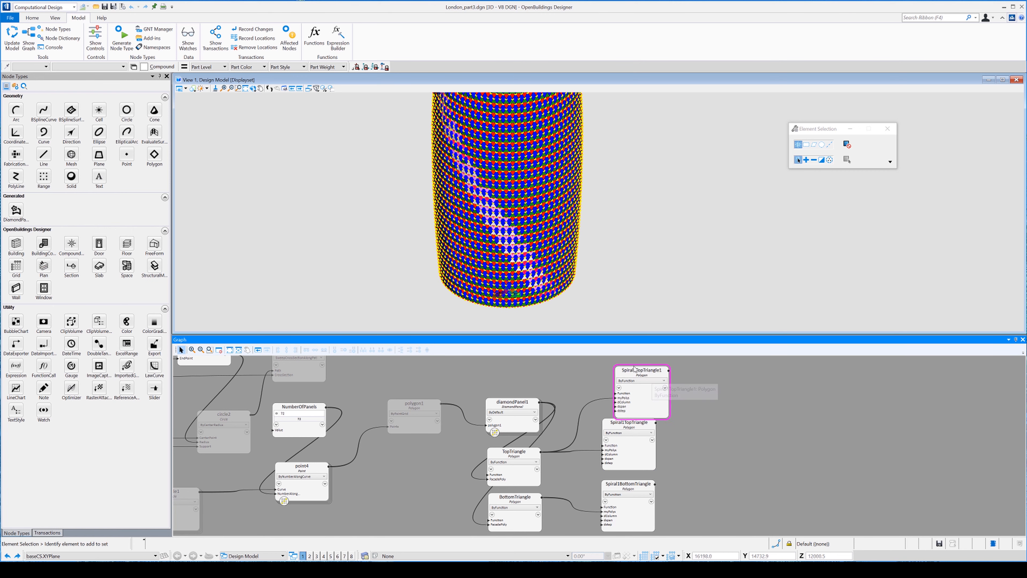
drag(635, 368, 621, 359)
- Rename the copied node Spiral1Diamond
scroll(629, 389, up, 1)
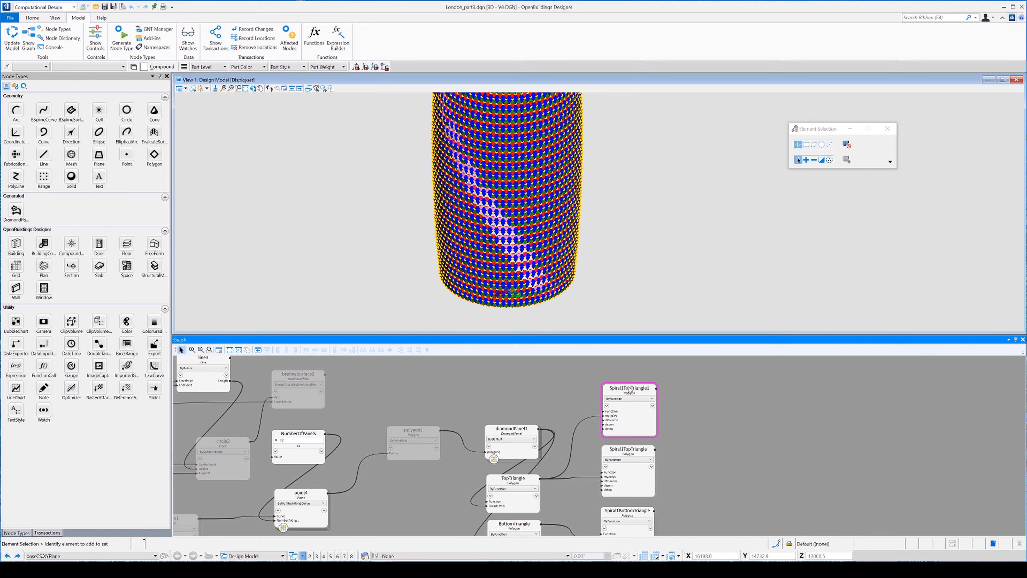
double_click(629, 389)
text(Spiral1TopTri)
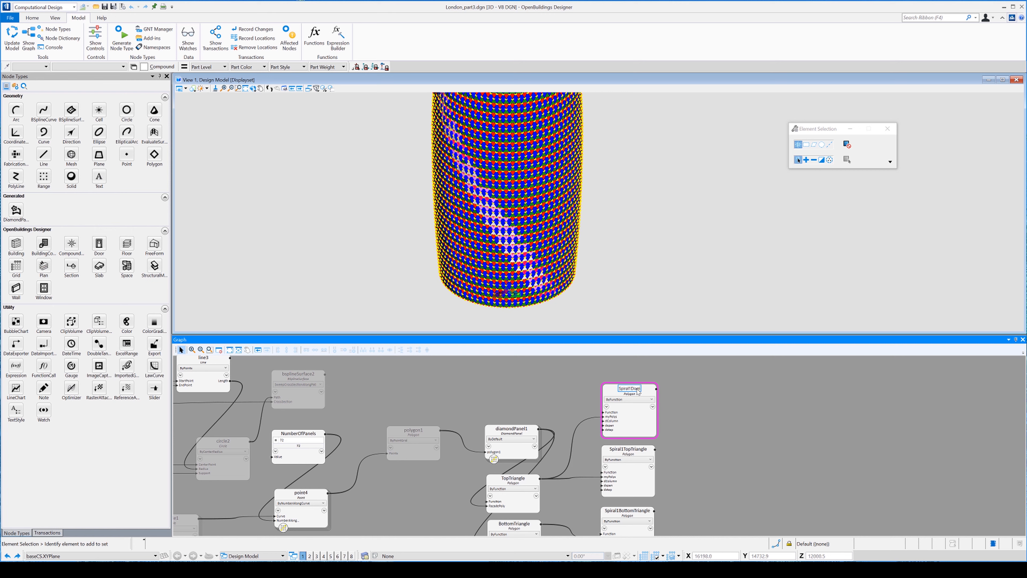
text(ond)
key(Return)
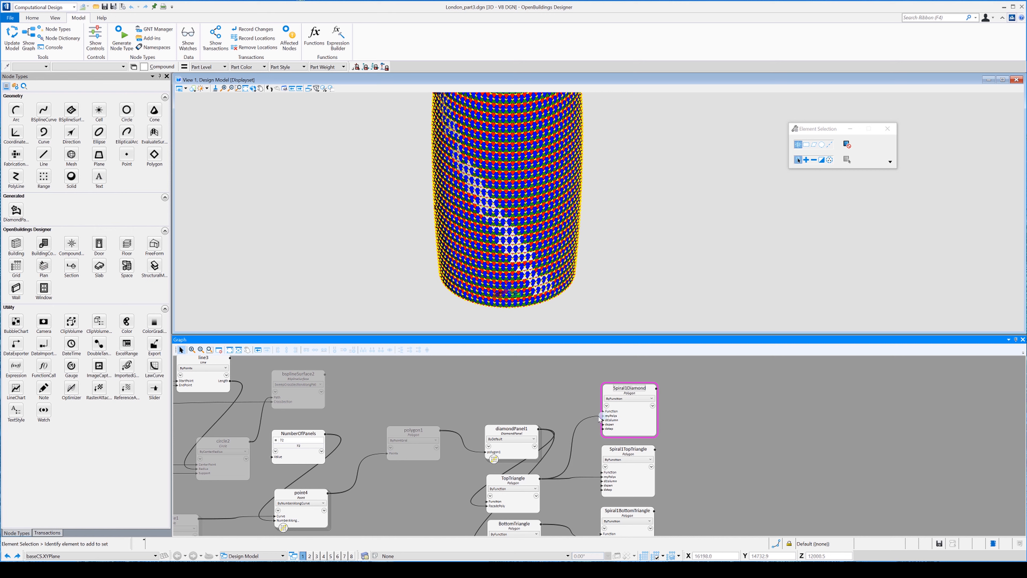
- Disconnect Spiral1Diamond's myPolys wire from TopTriangle and attach it to diamondPanel1 instead
right_click(592, 417)
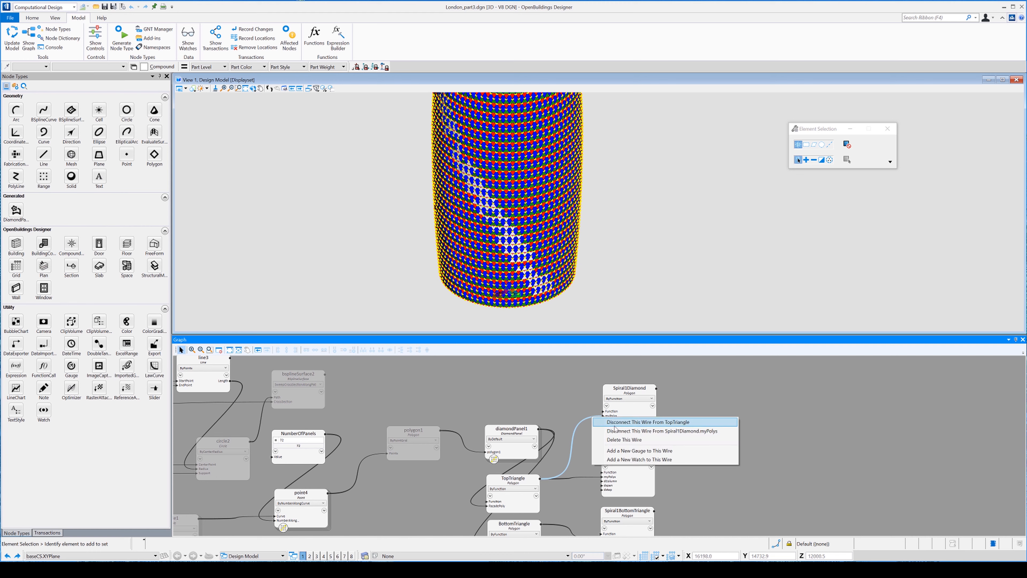
click(623, 422)
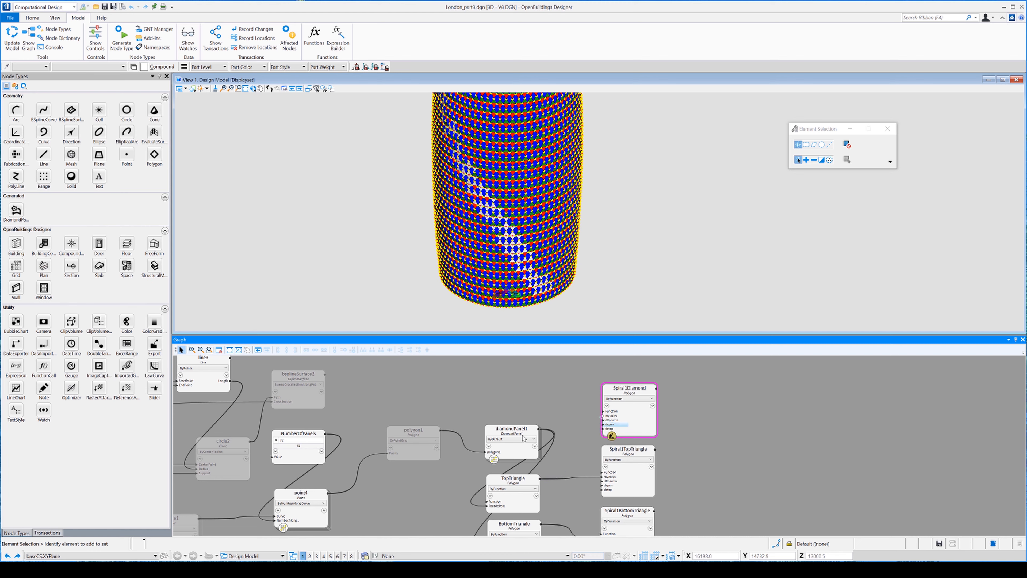
click(567, 484)
mouse_move(612, 436)
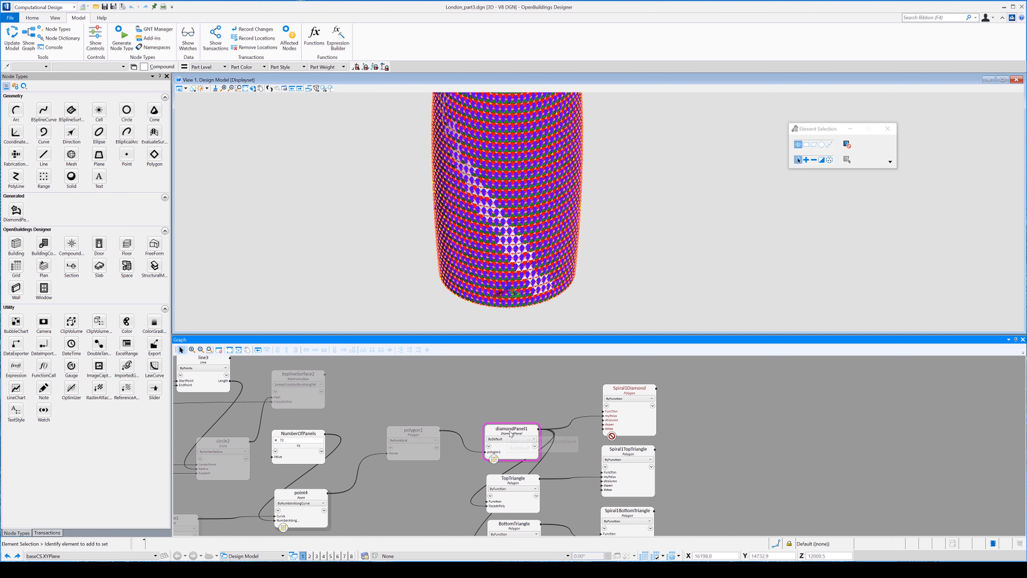
- Set Spiral1Diamond's myPolys input to diamondPanel1.DiamondPoly
click(617, 417)
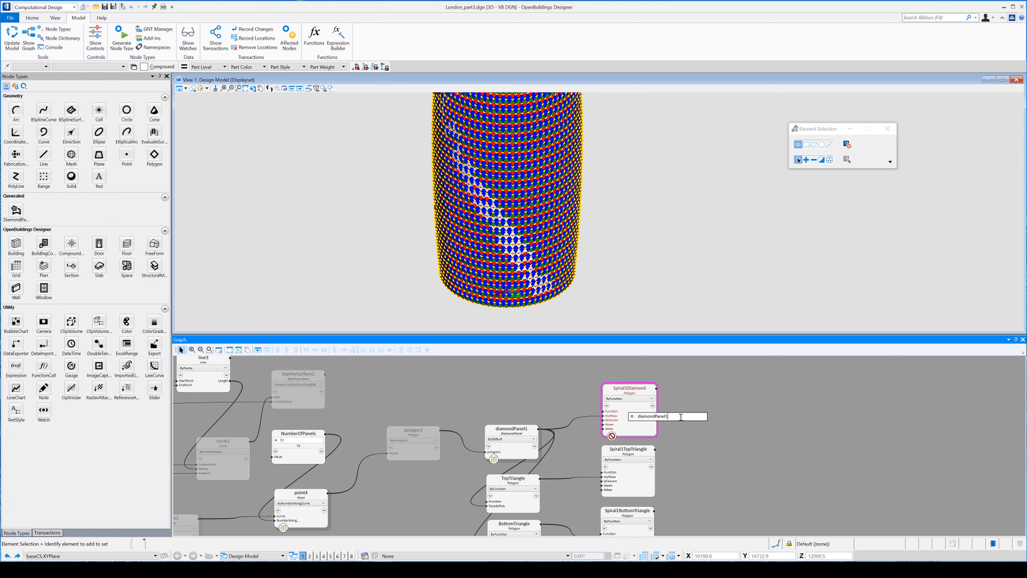
text(.di)
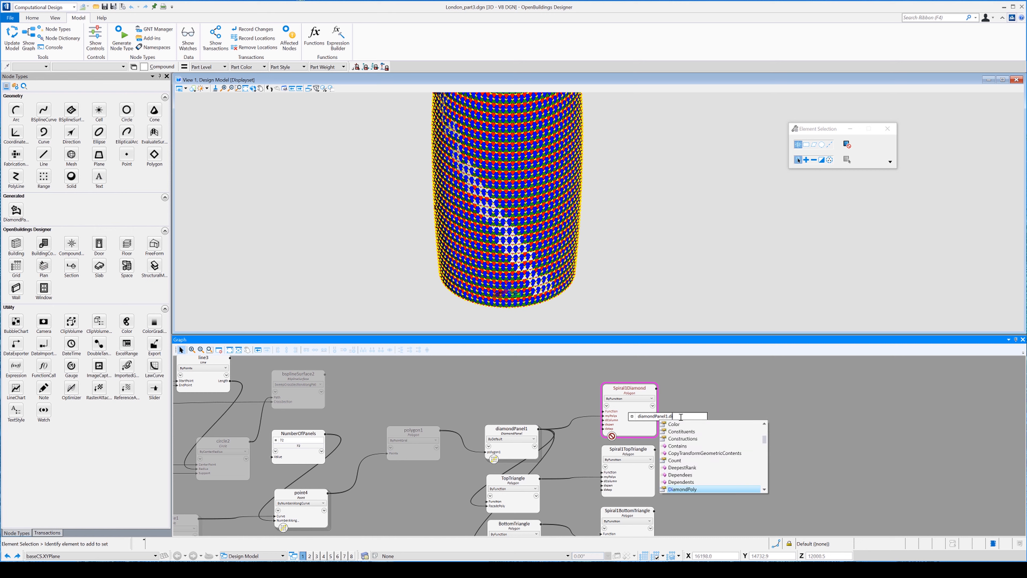
text(a)
key(Tab)
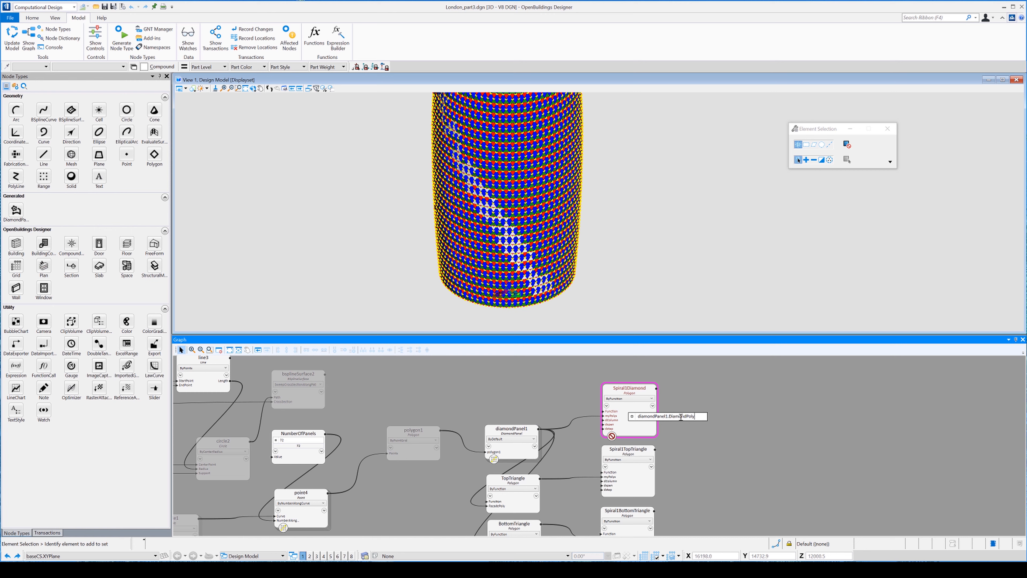
key(Return)
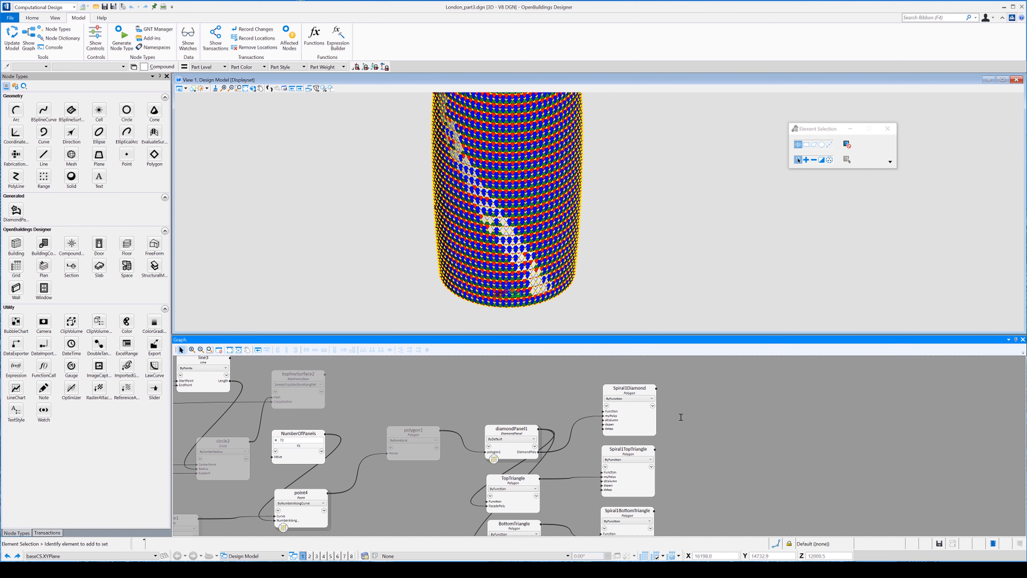
- Shift Spiral1Diamond slightly, then isolate it with Spiral1TopTriangle and Spiral1BottomTriangle in the model view using Displayset Set
click(651, 414)
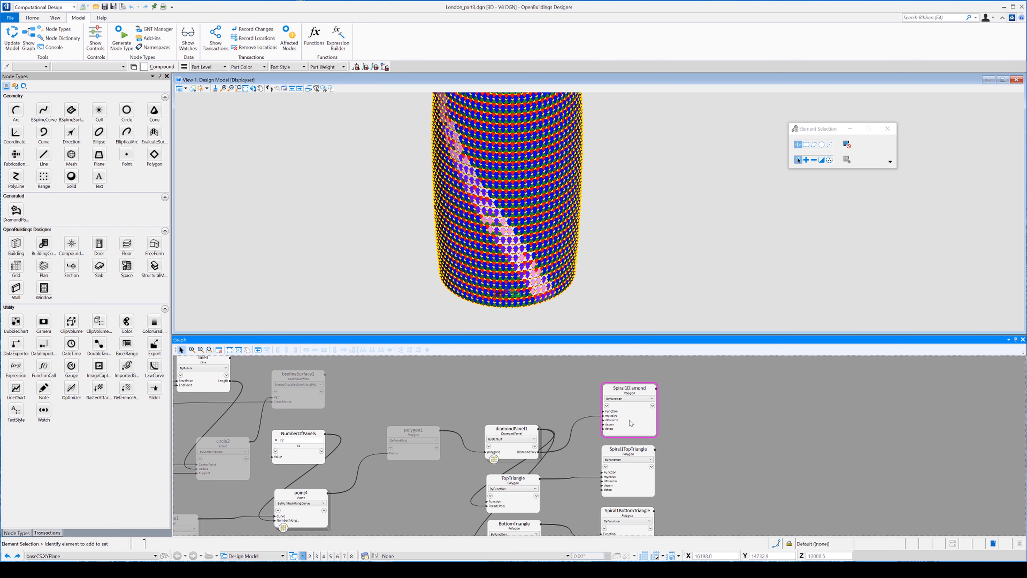
click(714, 447)
click(643, 484)
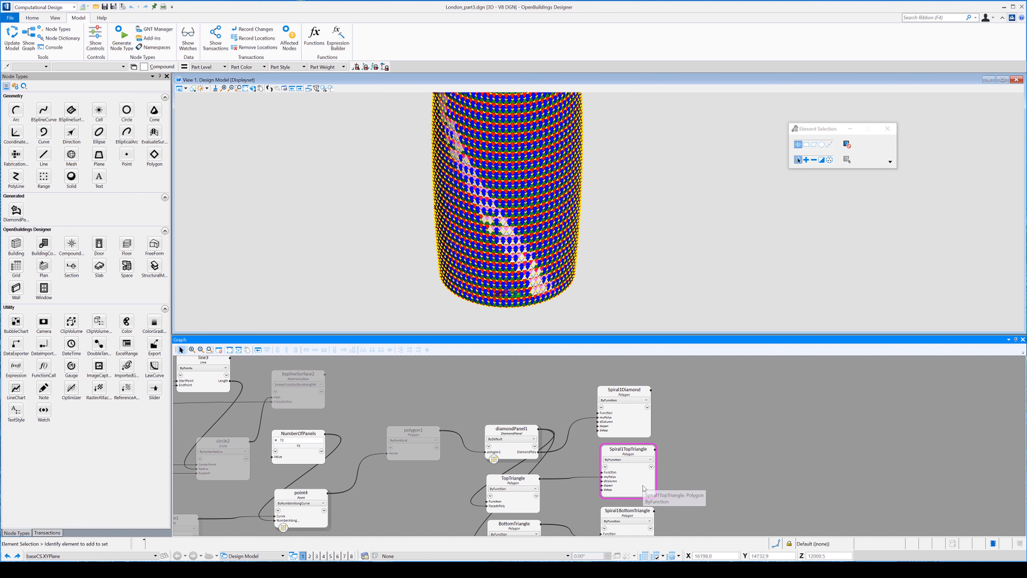
click(646, 518)
drag(697, 391, 638, 530)
right_click(655, 229)
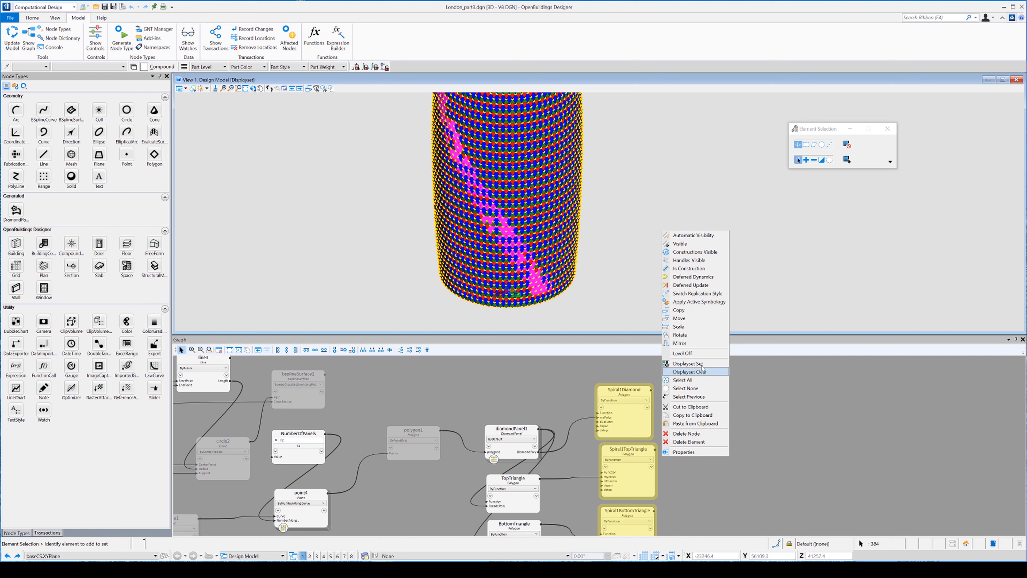
click(687, 363)
click(622, 275)
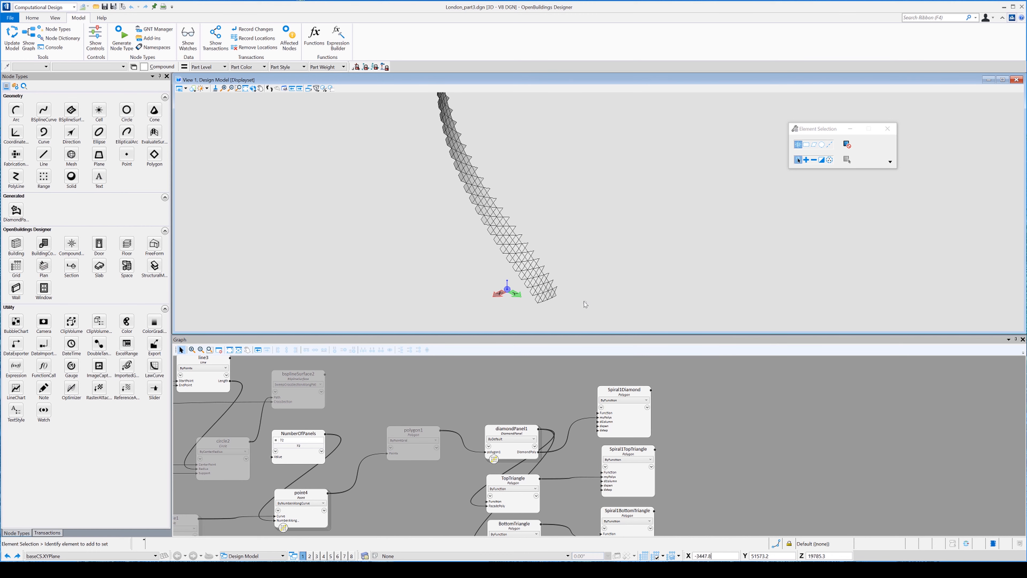
- Set Spiral1TopTriangle's dColumn input to 1 and inspect the realigned band from another angle
scroll(545, 300, up, 2)
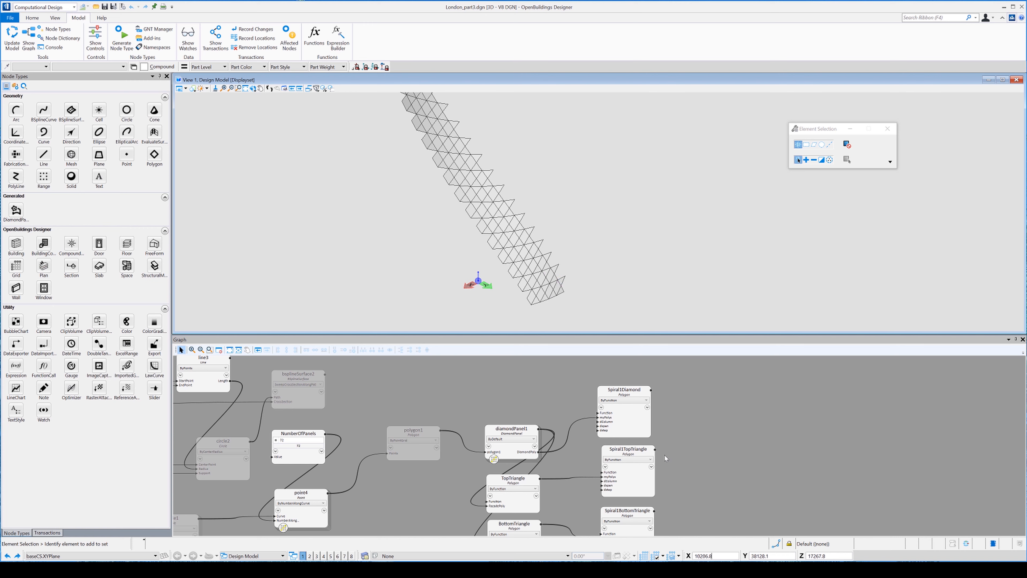
click(616, 481)
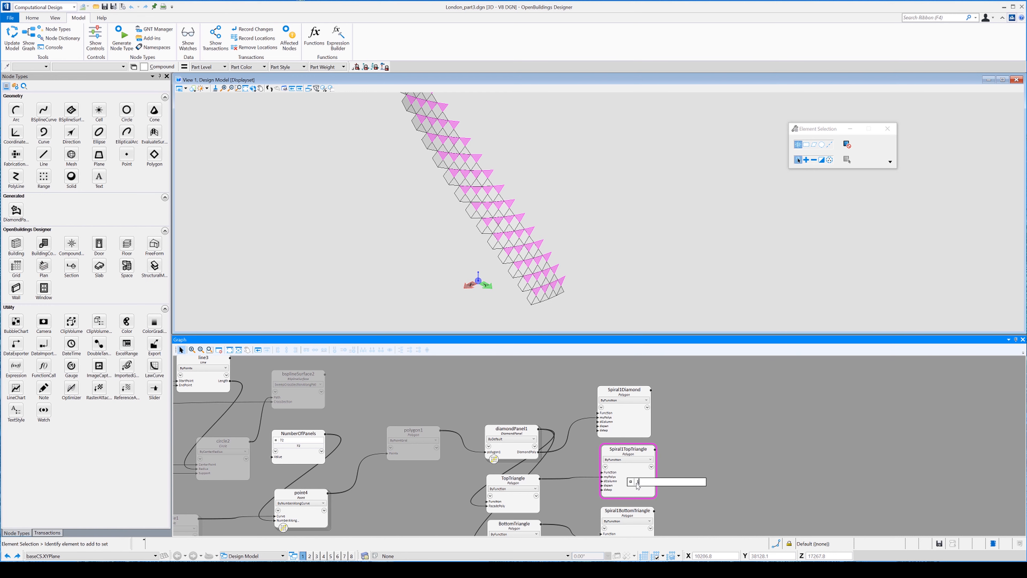
key(Return)
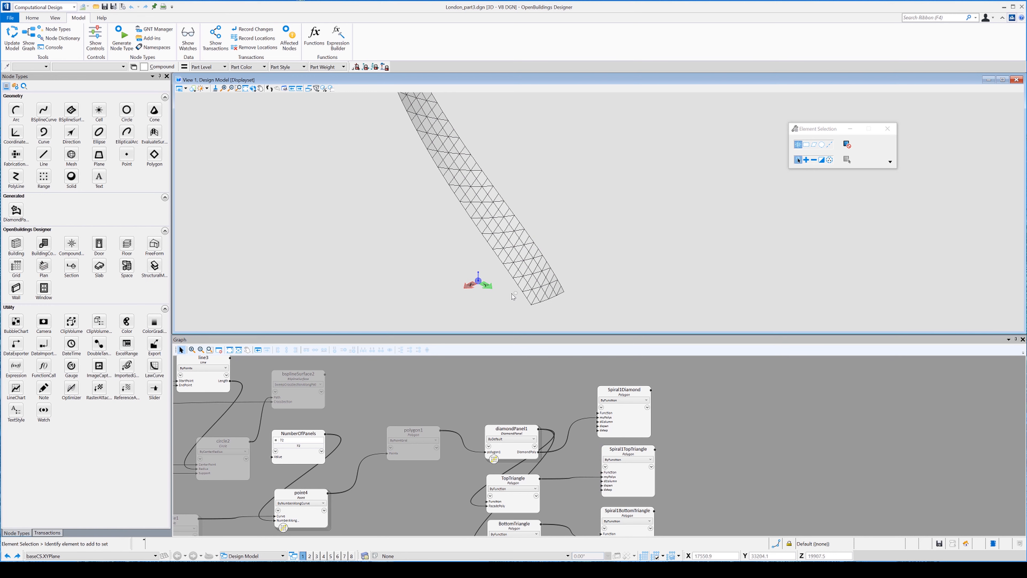
scroll(590, 258, down, 3)
scroll(564, 172, down, 2)
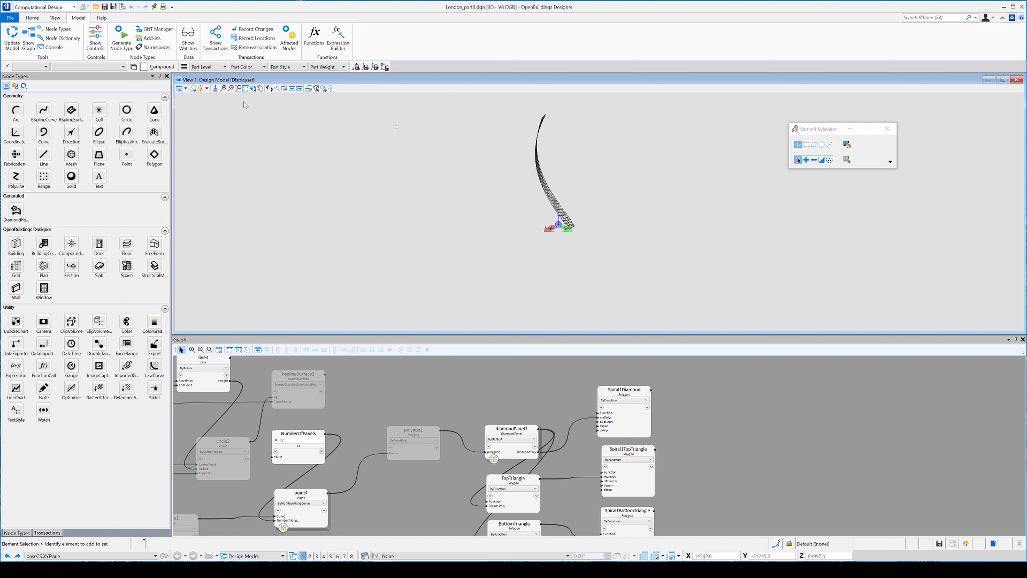
click(252, 88)
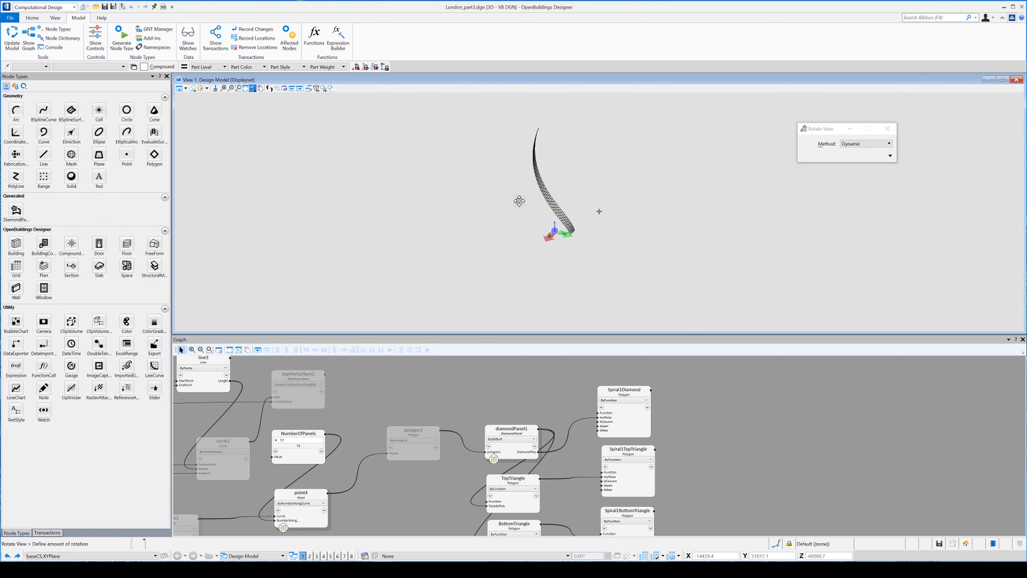
click(504, 198)
right_click(503, 198)
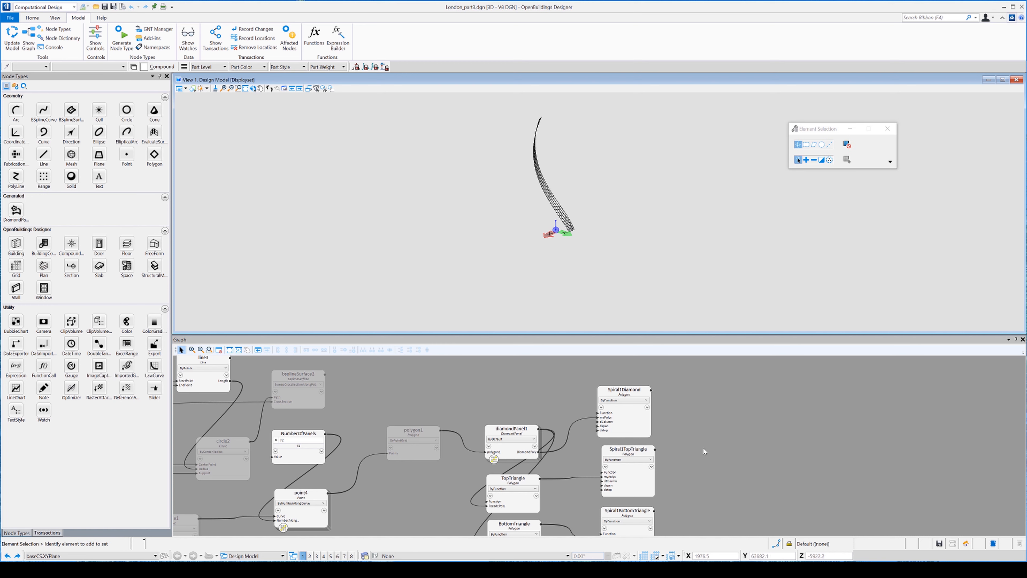
- Copy the Spiral1Diamond, Spiral1TopTriangle and Spiral1BottomTriangle nodes and paste them beside the originals in the graph
middle_drag(703, 448, 688, 425)
scroll(680, 424, down, 2)
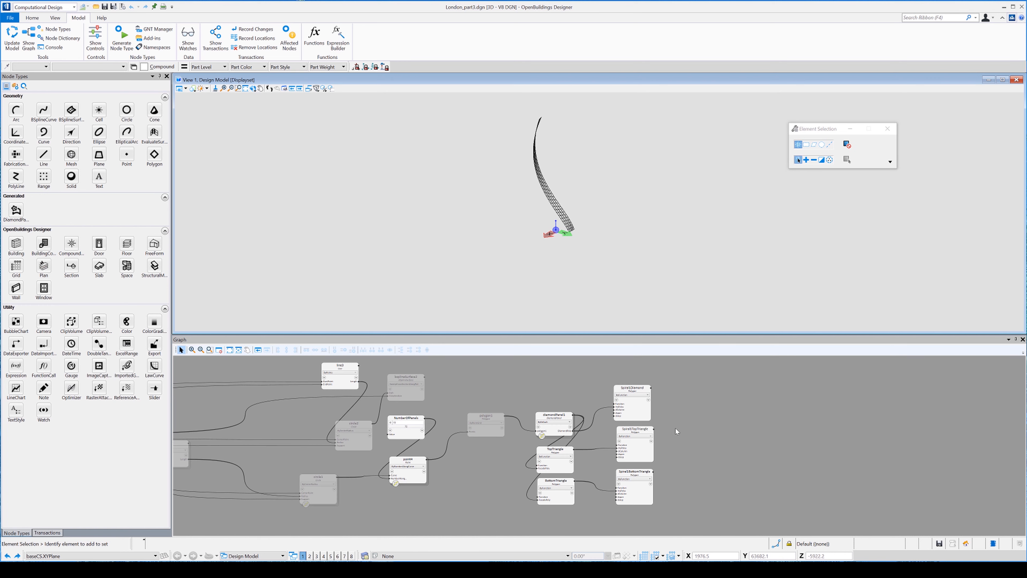
drag(684, 389, 639, 502)
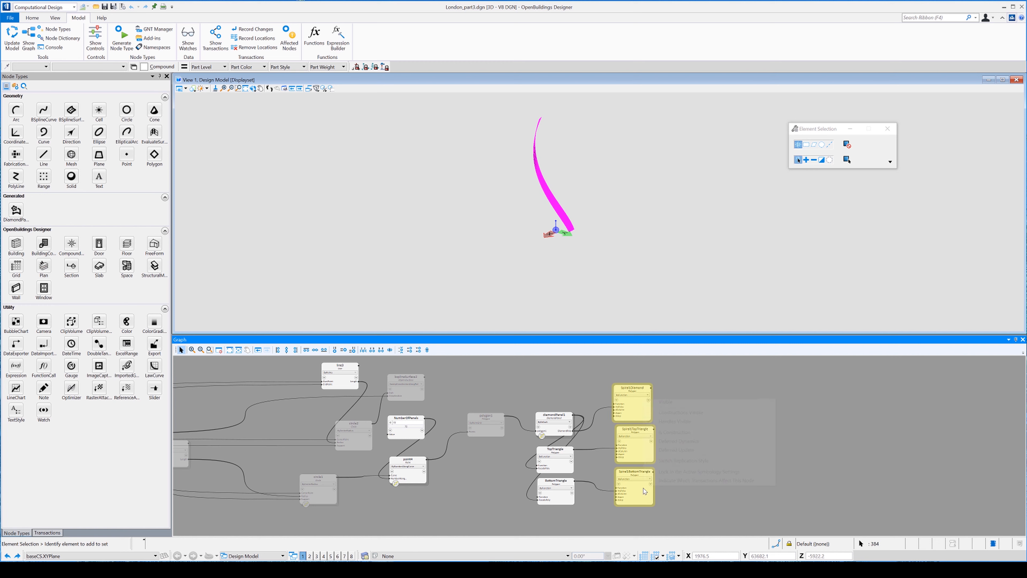
click(694, 355)
right_click(719, 406)
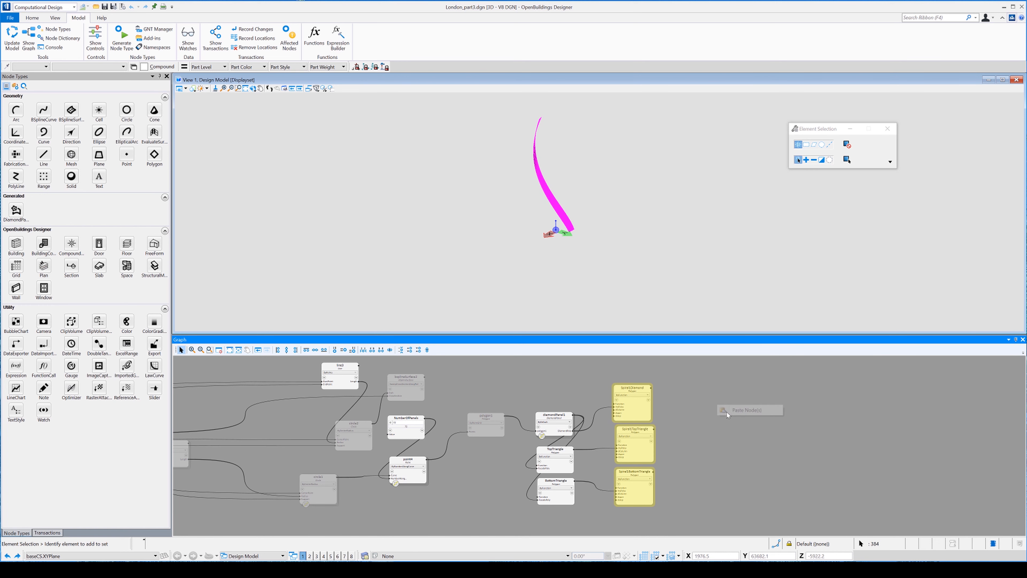
click(741, 410)
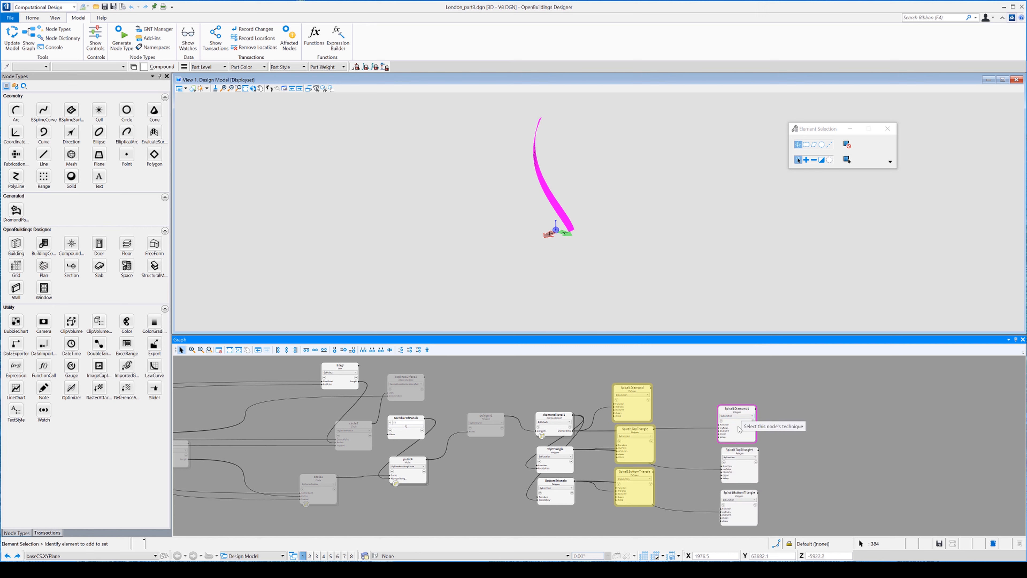
- Separate the copied diamond node from the other copies, and rename the diamond and top triangle copies Spiral2Diamond1 and Spiral2TopTriangle1
drag(740, 416, 723, 391)
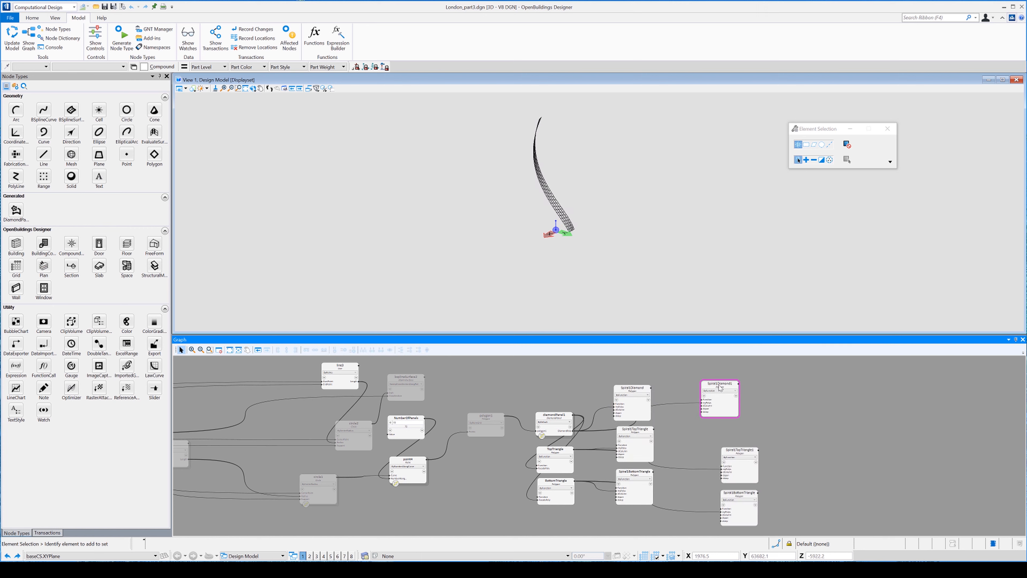
click(720, 386)
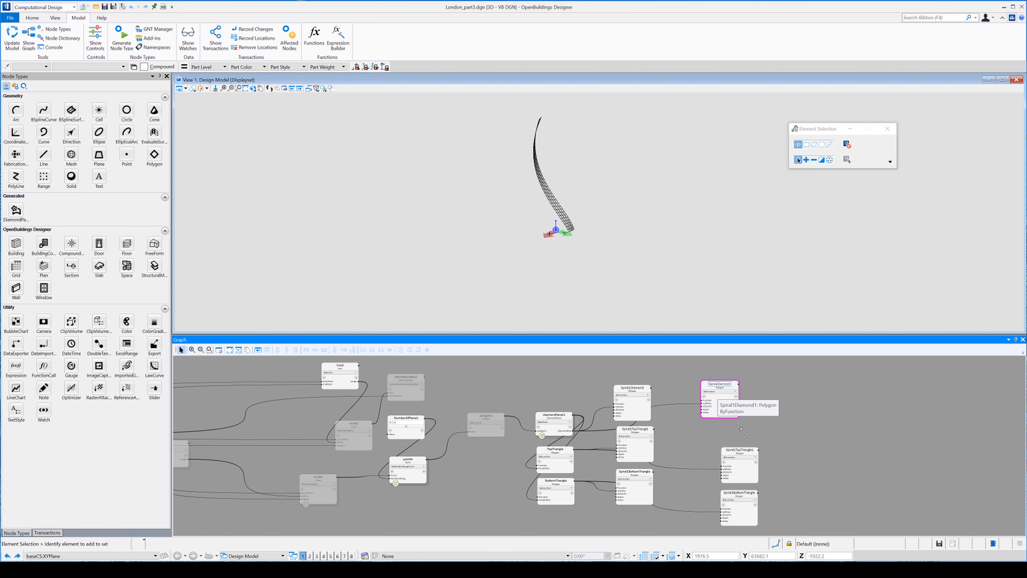
click(737, 452)
click(736, 451)
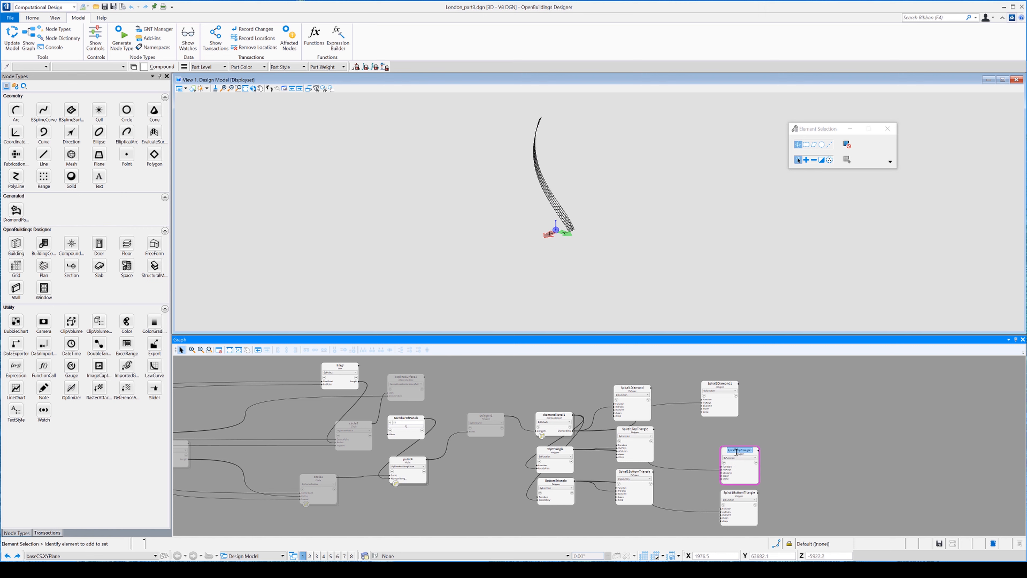
click(736, 451)
text(2)
key(Return)
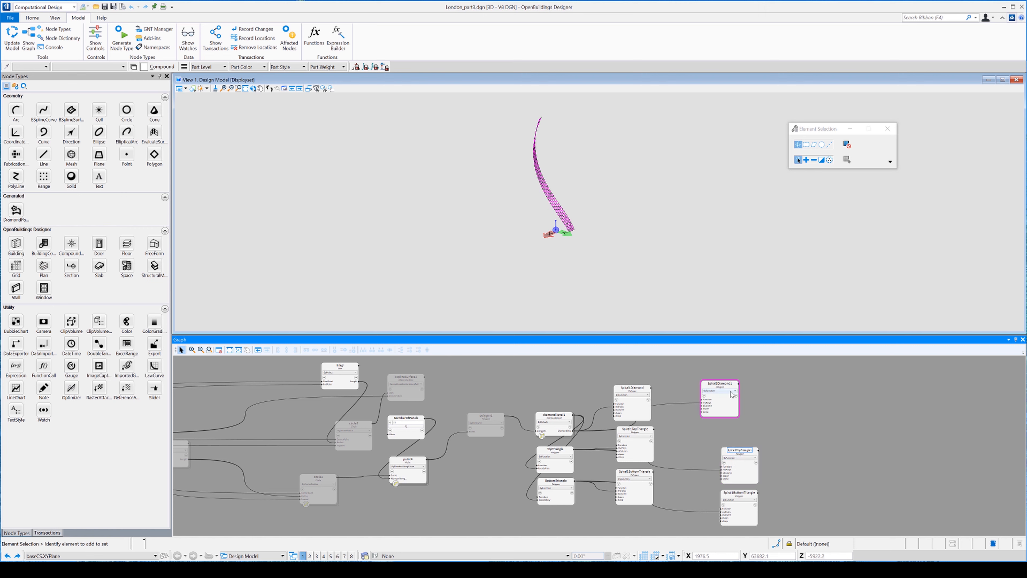
- Rename the copied bottom triangle node Spiral2BottomTriangle
click(733, 490)
click(734, 493)
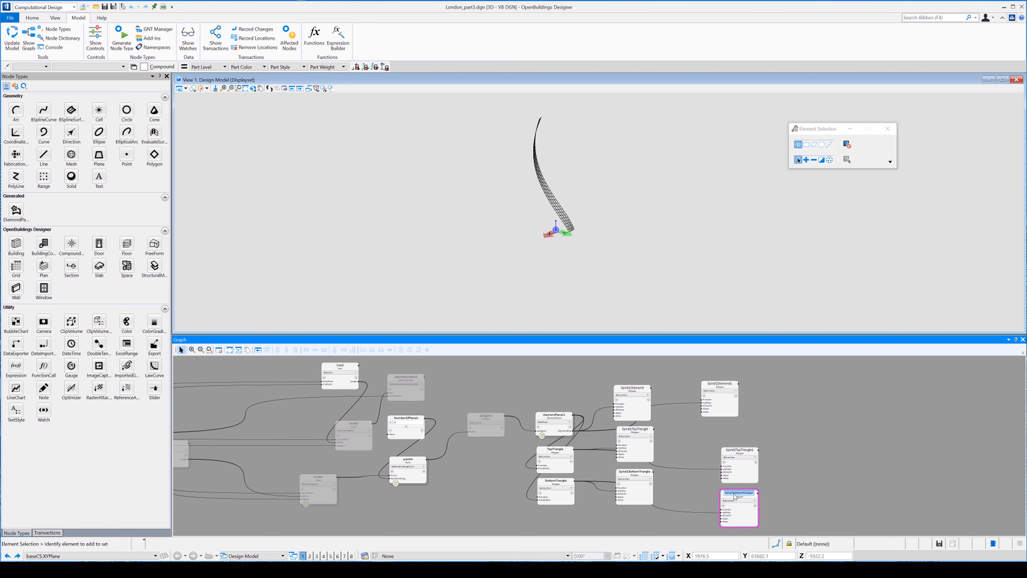
click(734, 494)
text(2)
- Shorten the other two copies' names to Spiral2TopTriangle and Spiral2Diamond, and move the diamond node back above the triangle nodes
click(751, 456)
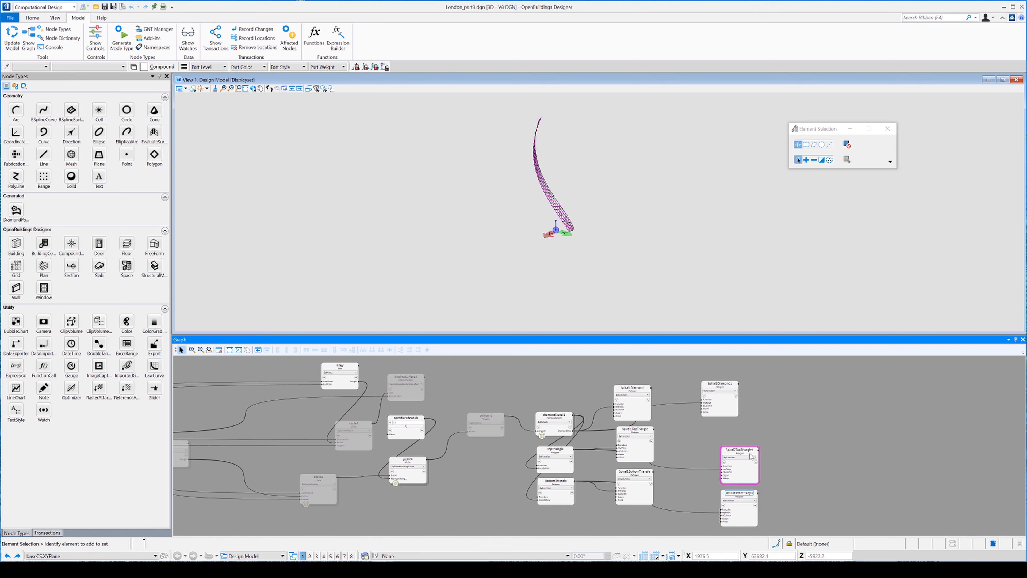
double_click(750, 452)
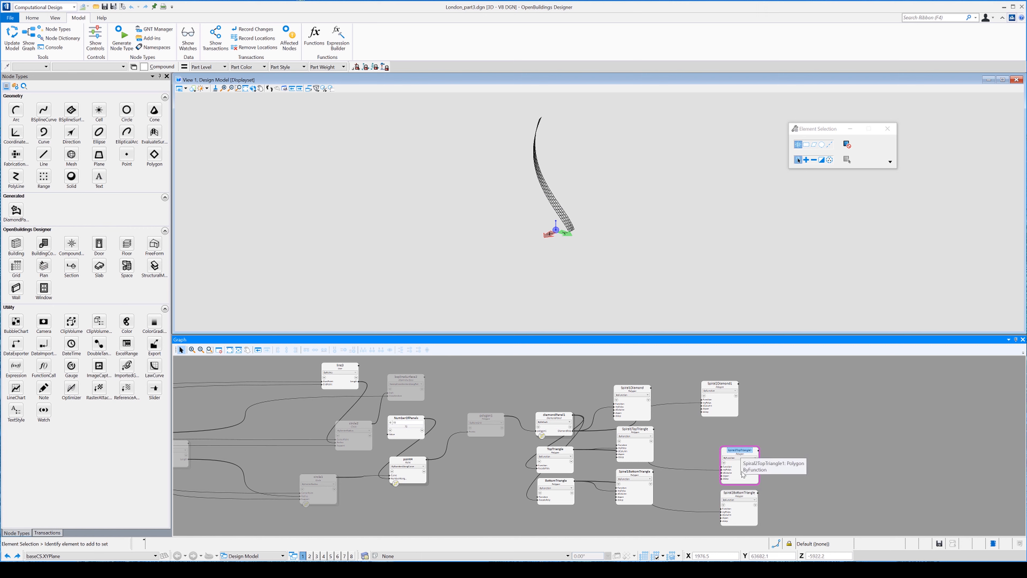
key(BackSpace)
click(724, 390)
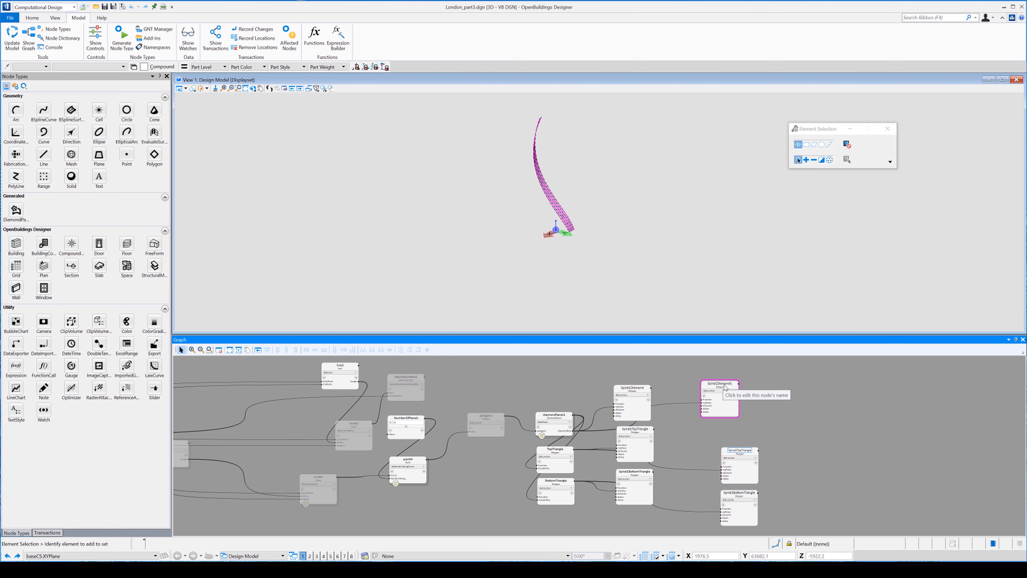
click(725, 387)
click(725, 383)
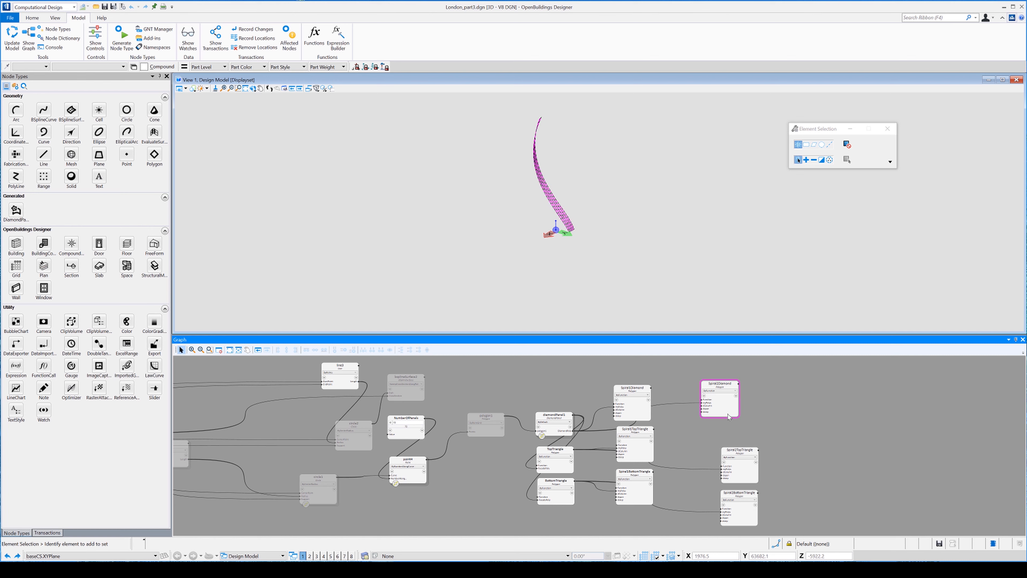
drag(730, 417, 747, 435)
click(786, 423)
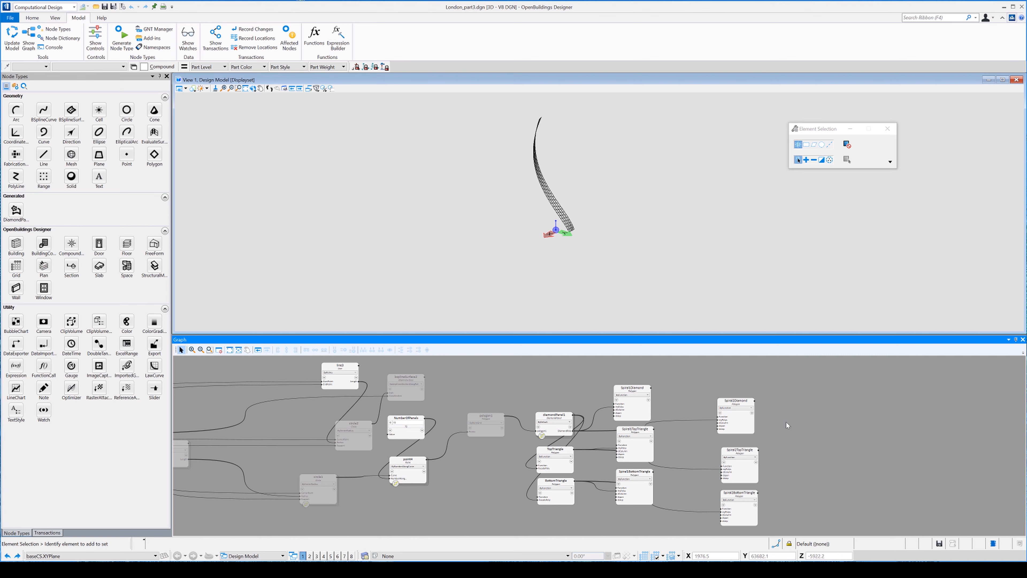
- Set Spiral2Diamond's dColumn input to 4 and its dSpan input to 8
scroll(796, 425, up, 2)
middle_drag(773, 429, 755, 412)
click(672, 397)
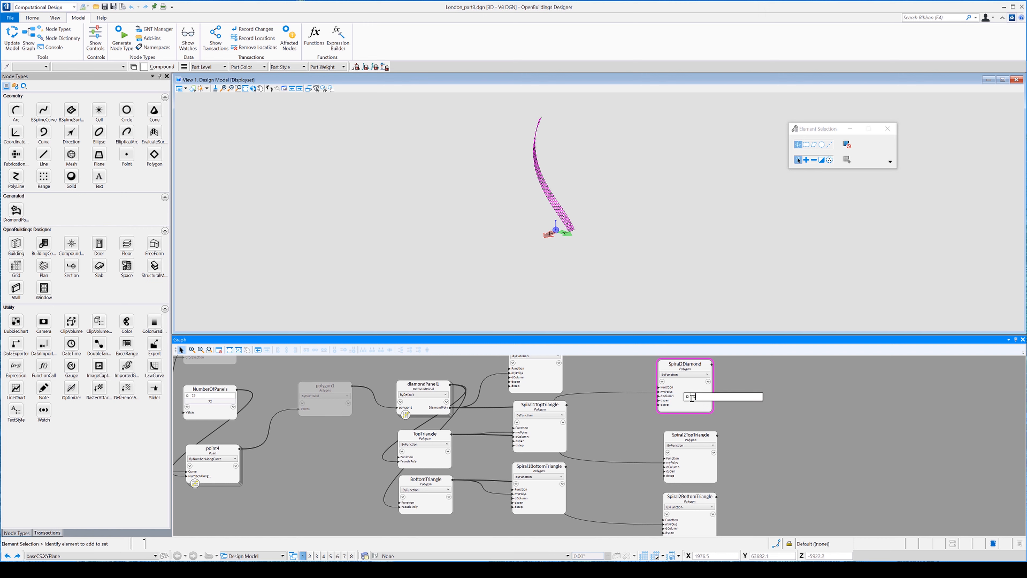
click(737, 447)
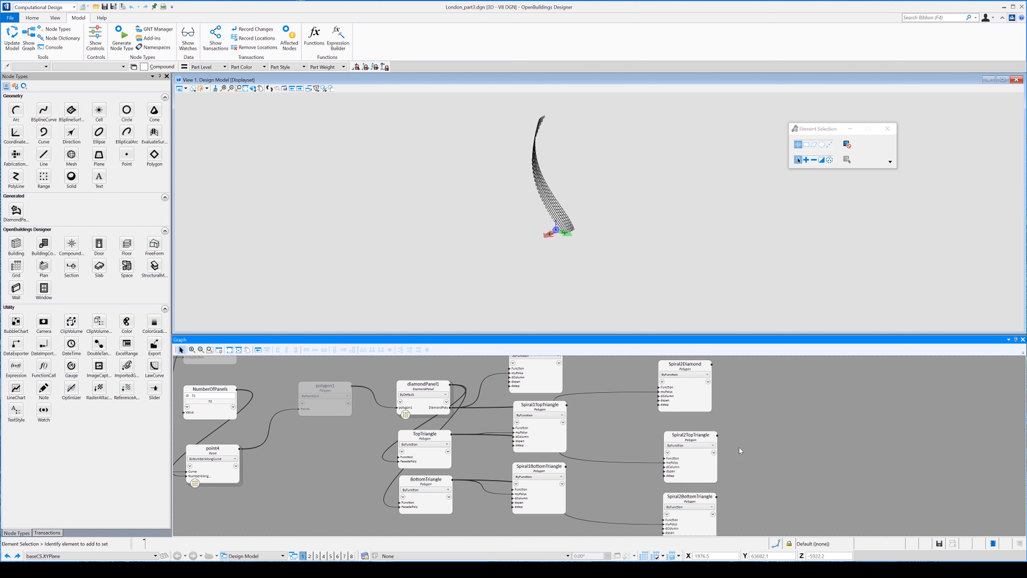
click(673, 405)
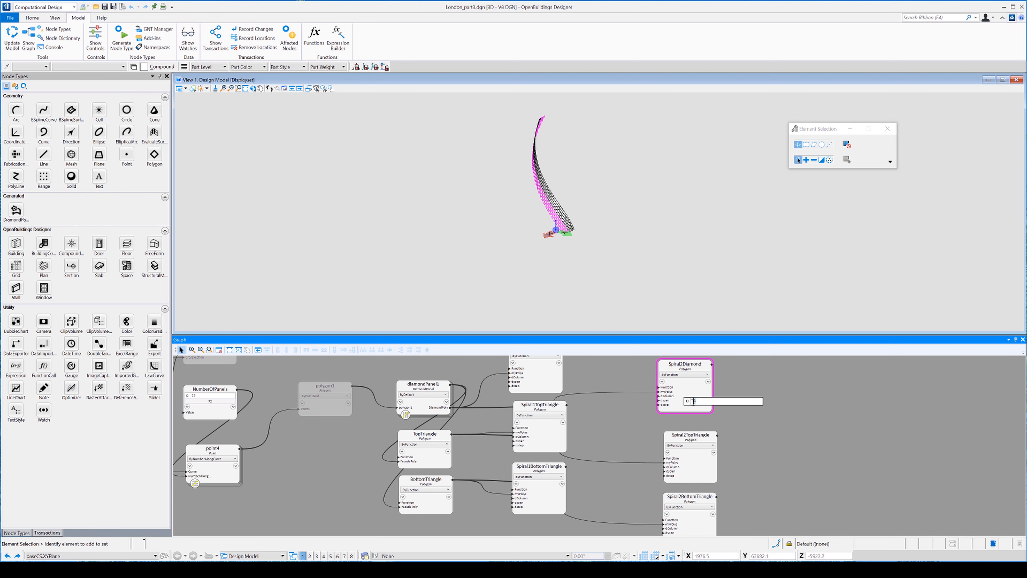
text(8)
key(Return)
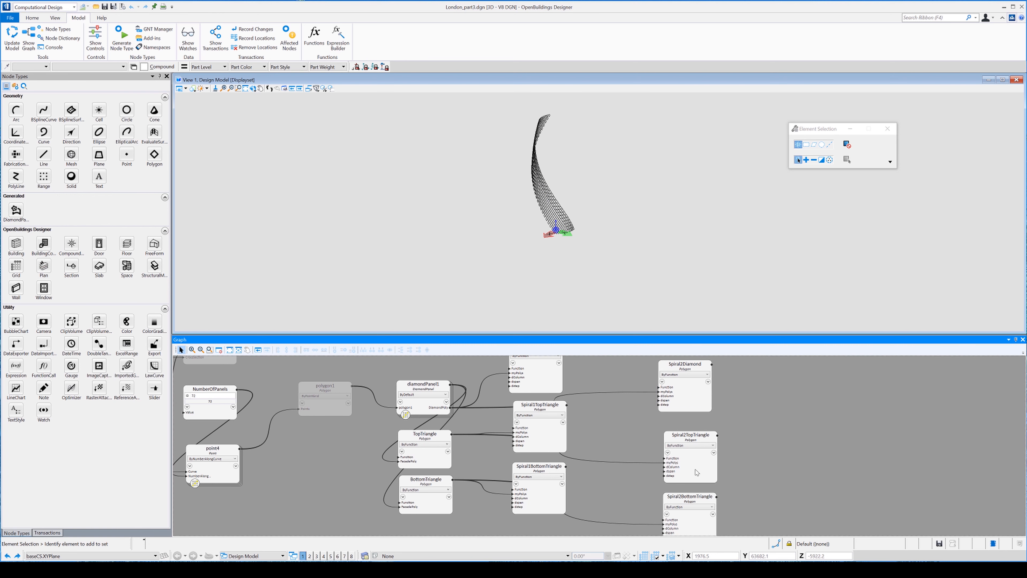
- Set Spiral2TopTriangle's dColumn input to 5 and its dSpan input to 8
double_click(680, 468)
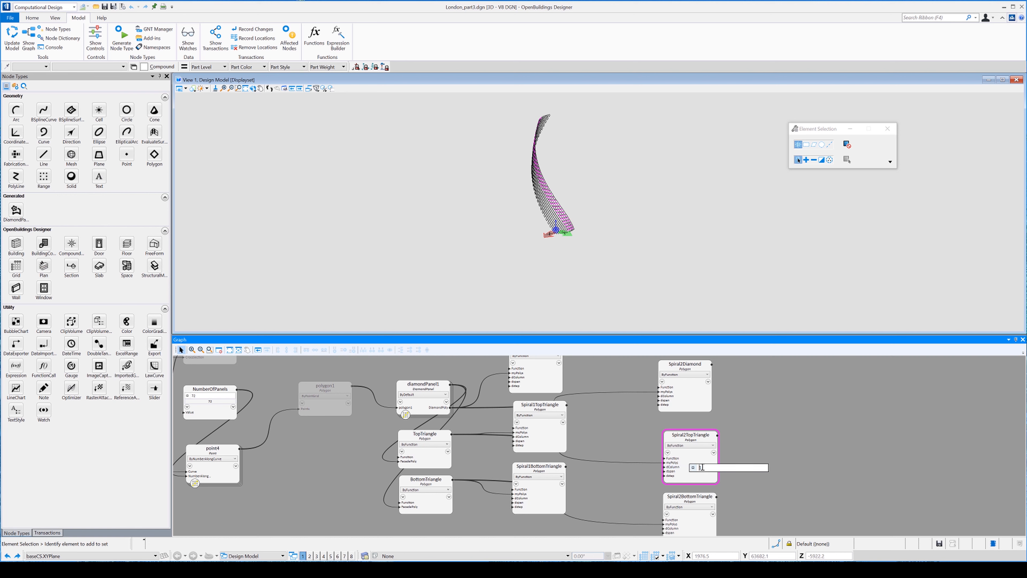
text(5)
key(Return)
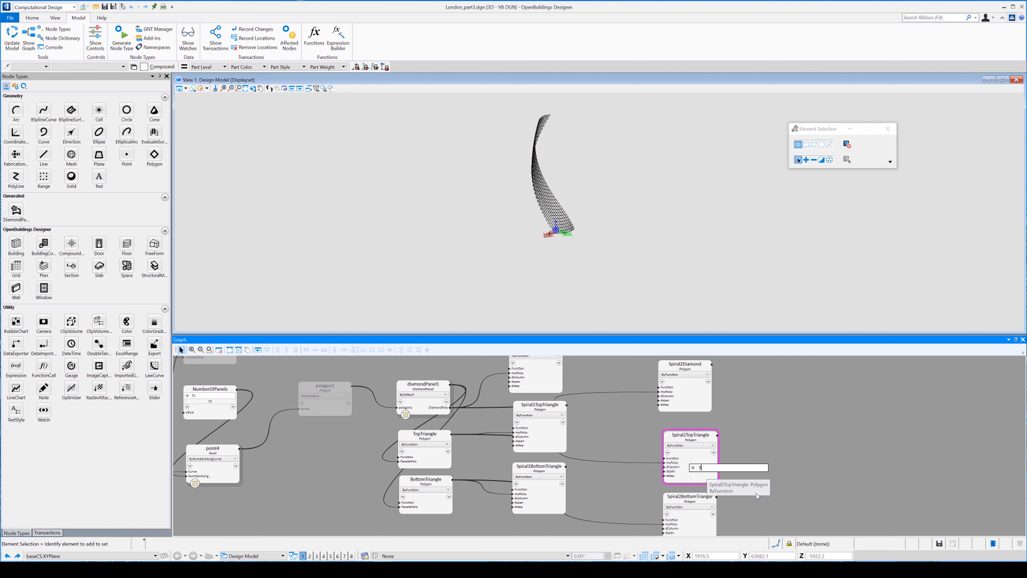
double_click(683, 472)
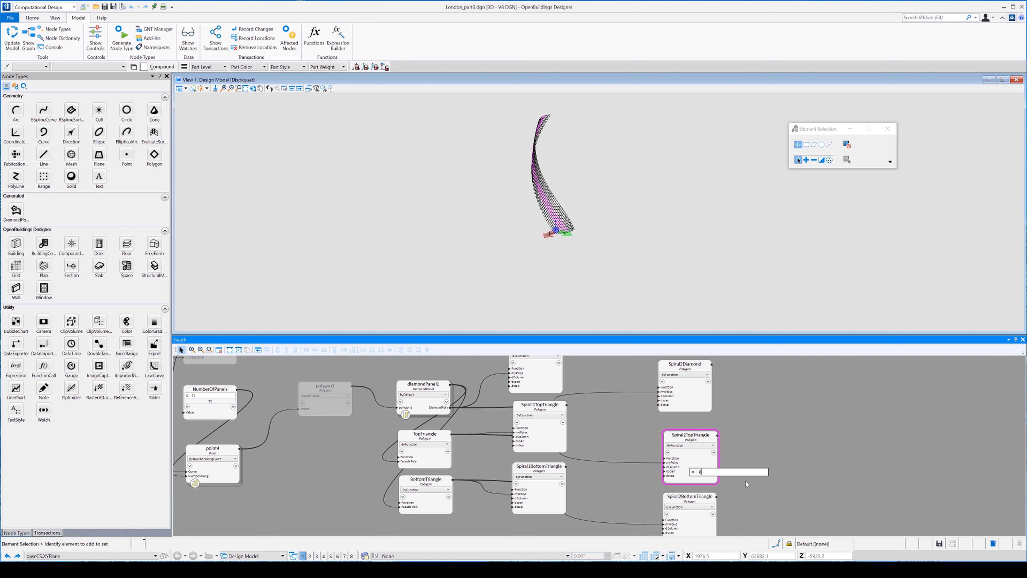
text(8)
key(Return)
- Set Spiral2BottomTriangle's dColumn input to 4 and its dSpan input to 8
scroll(760, 499, down, 1)
click(679, 488)
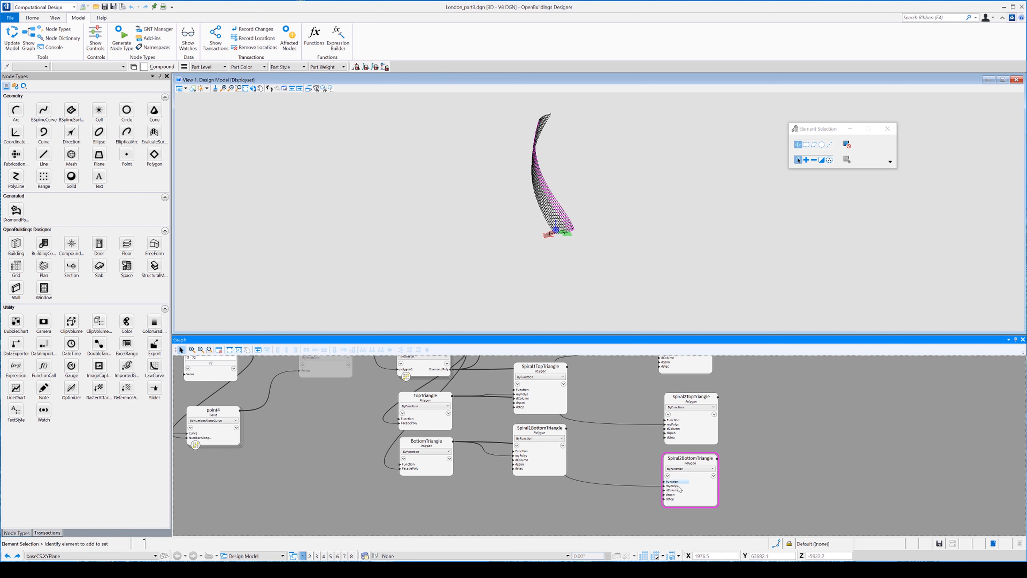
double_click(679, 491)
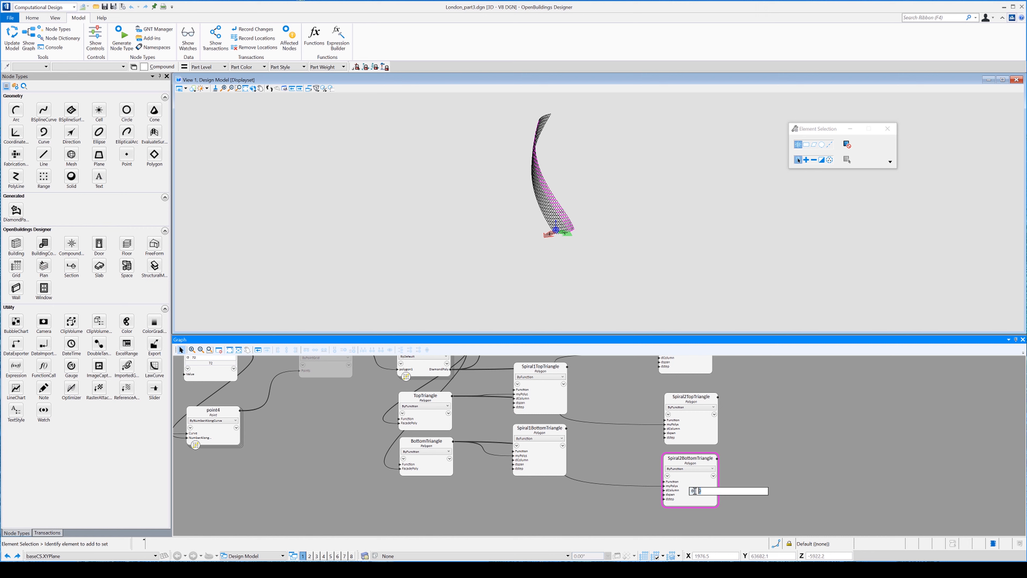
key(BackSpace)
text(4)
key(Return)
click(701, 495)
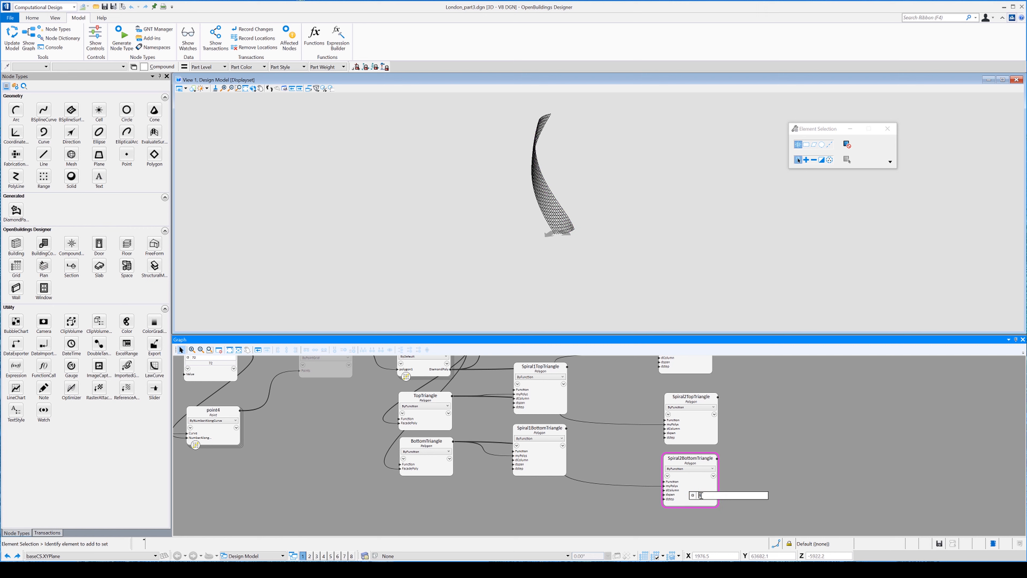
text(8)
key(Return)
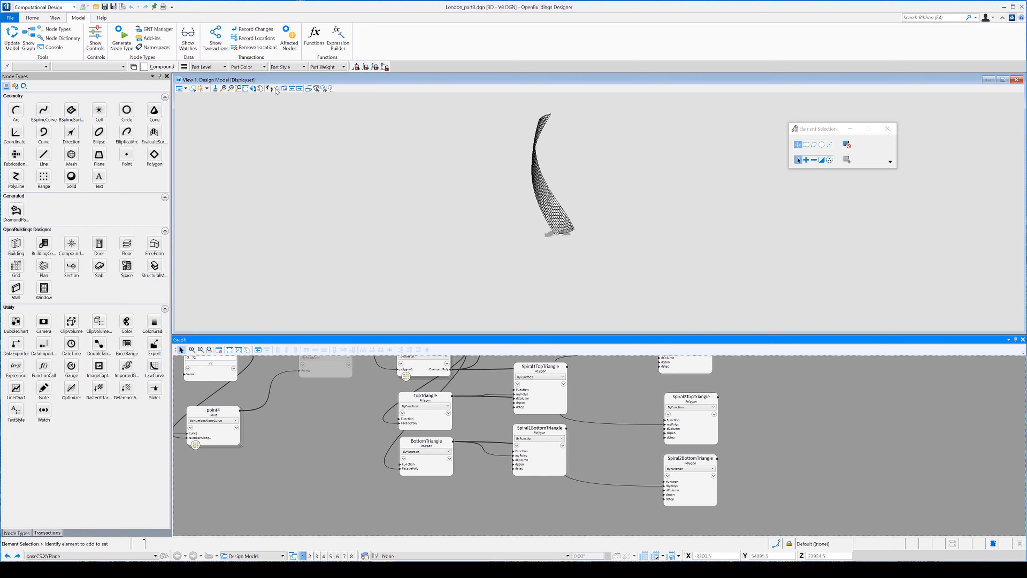
- Highlight the panels of the three Spiral1 nodes in the rotated model and move the three Spiral2 nodes closer beside those nodes
click(252, 88)
click(600, 211)
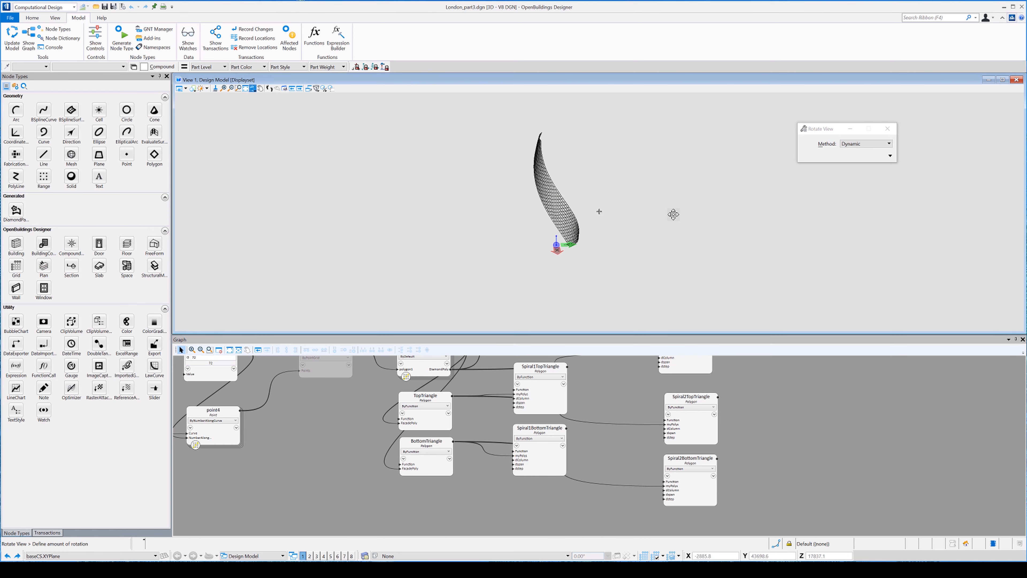
click(682, 298)
scroll(619, 403, down, 4)
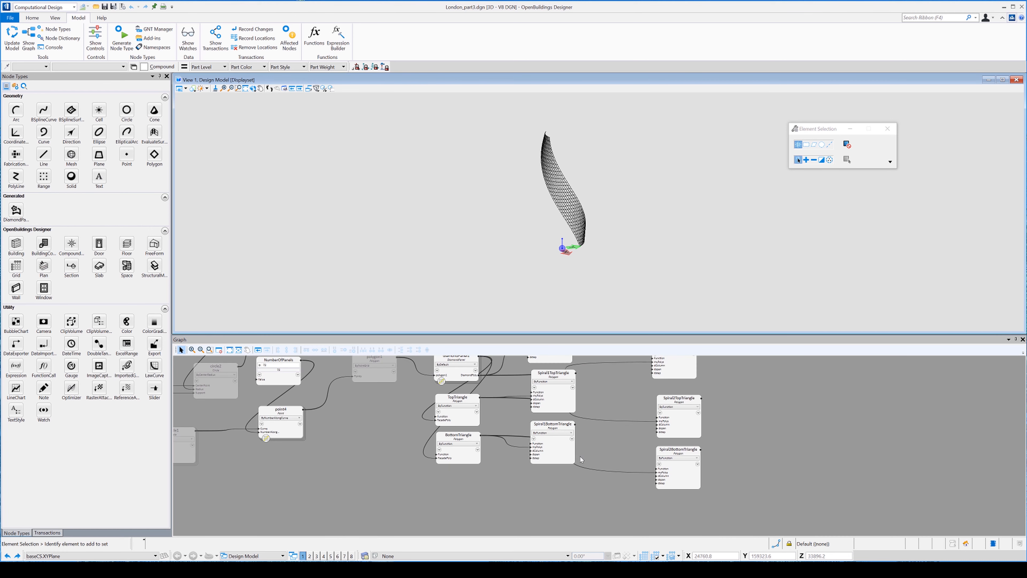
drag(565, 385, 571, 339)
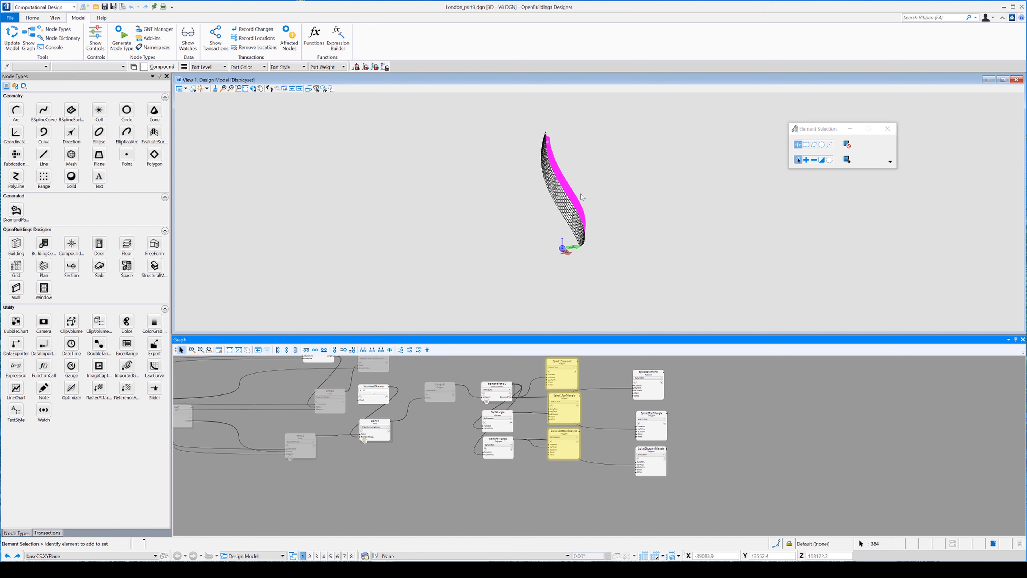
click(521, 234)
drag(650, 396, 611, 382)
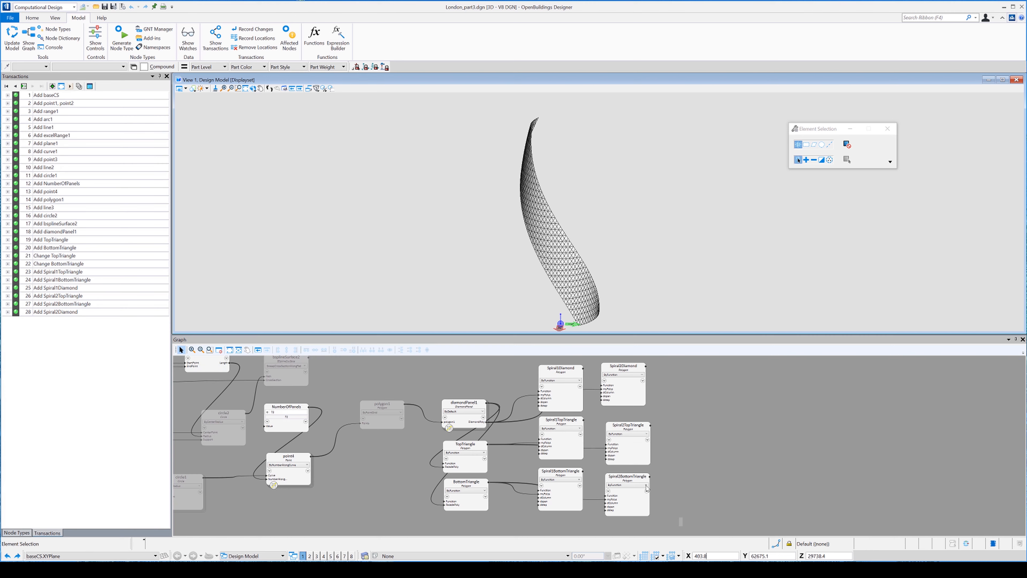
- Copy the six Spiral1 and Spiral2 nodes and paste the duplicates into the empty graph space beside them
drag(684, 526, 565, 389)
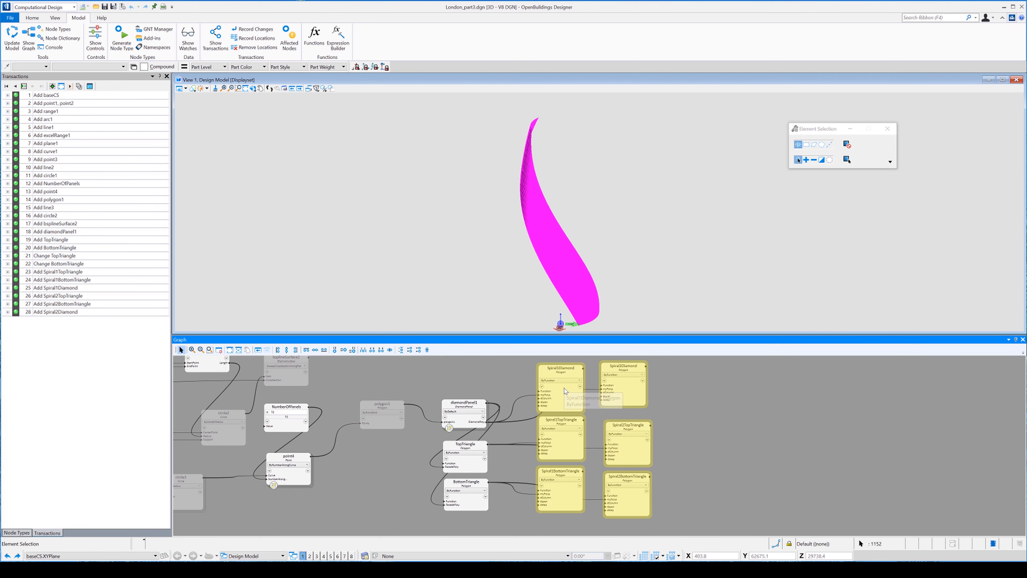
right_click(565, 390)
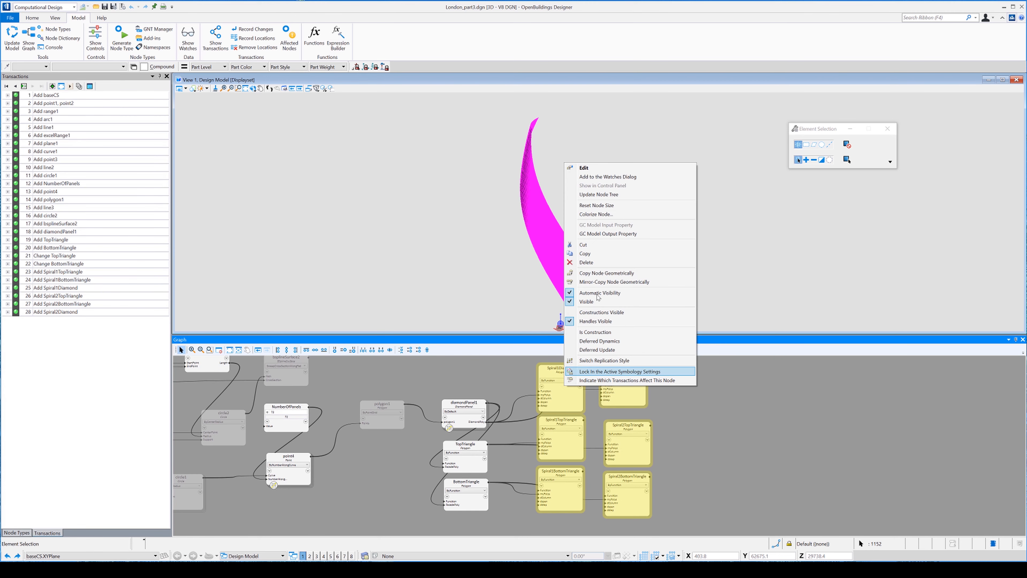
click(724, 407)
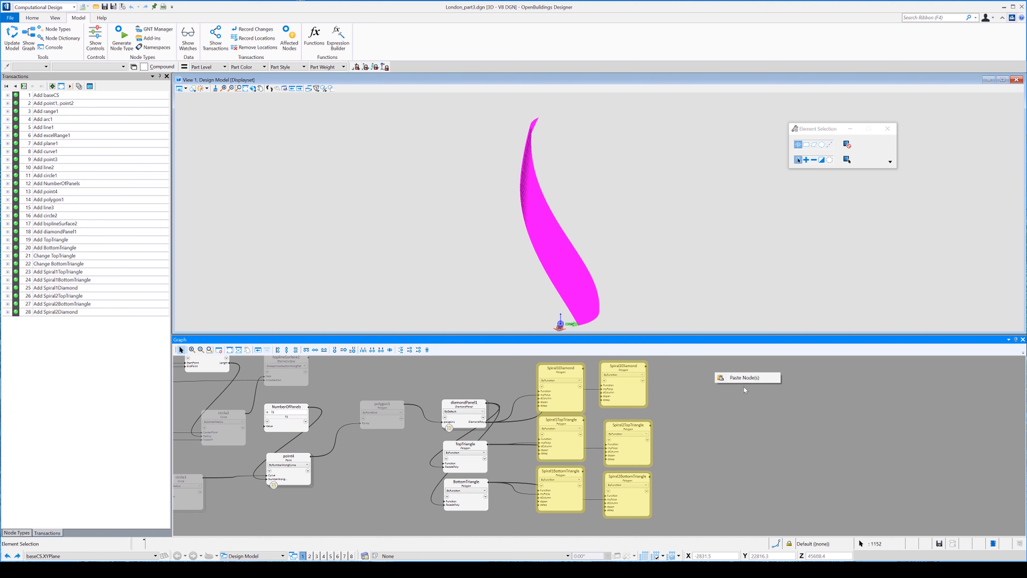
click(744, 377)
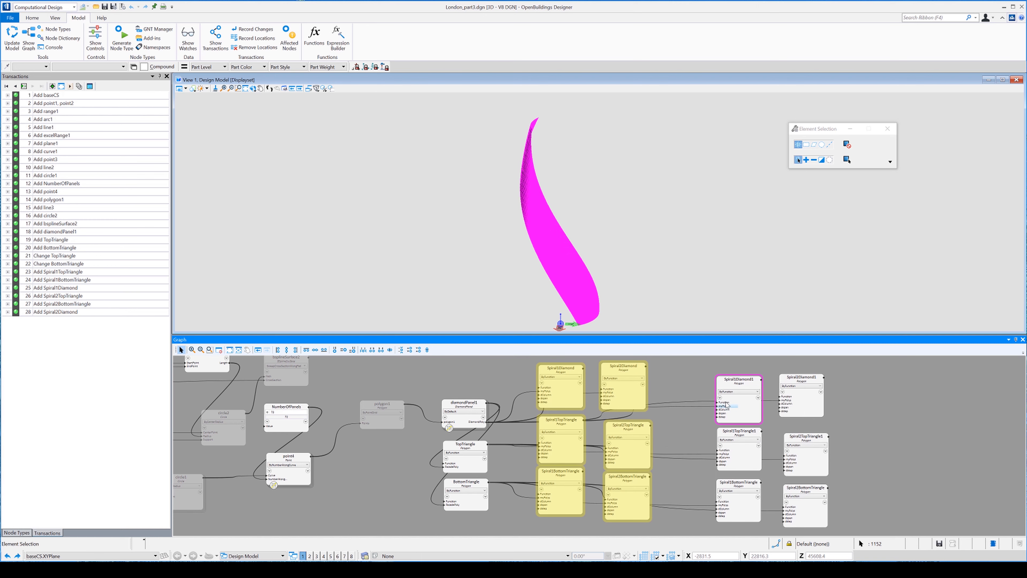
- Rename the pasted diamond nodes as Spiral3Diamond and Spiral4Diamond
click(752, 380)
key(BackSpace)
double_click(799, 377)
key(BackSpace)
text(4)
click(816, 378)
key(BackSpace)
- Rename the pasted top triangle nodes as Spiral3TopTriangle and Spiral4TopTriangle
double_click(737, 431)
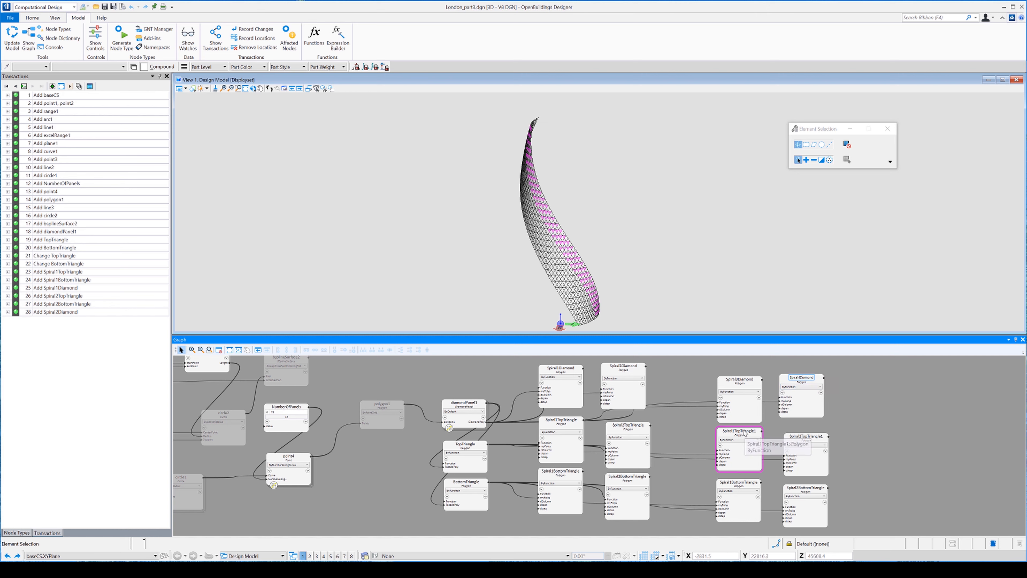
text(3)
click(754, 431)
key(BackSpace)
click(803, 436)
key(BackSpace)
text(4)
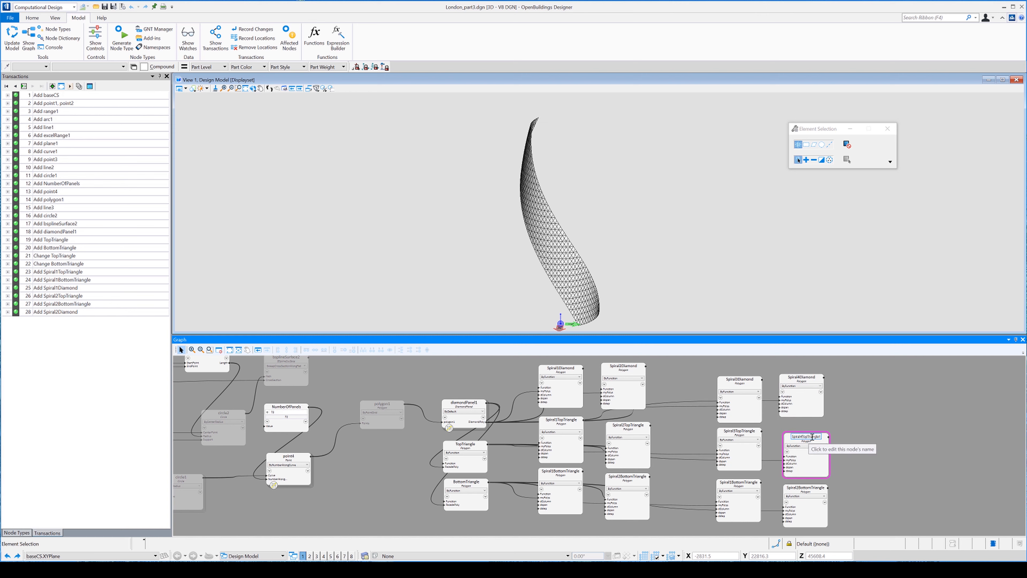
click(820, 437)
key(BackSpace)
- Rename the pasted bottom triangle nodes as Spiral3BottomTriangle and Spiral4BottomTriangle
click(733, 482)
key(BackSpace)
text(3)
click(756, 483)
key(BackSpace)
click(801, 488)
key(BackSpace)
text(4BottomTriangle1)
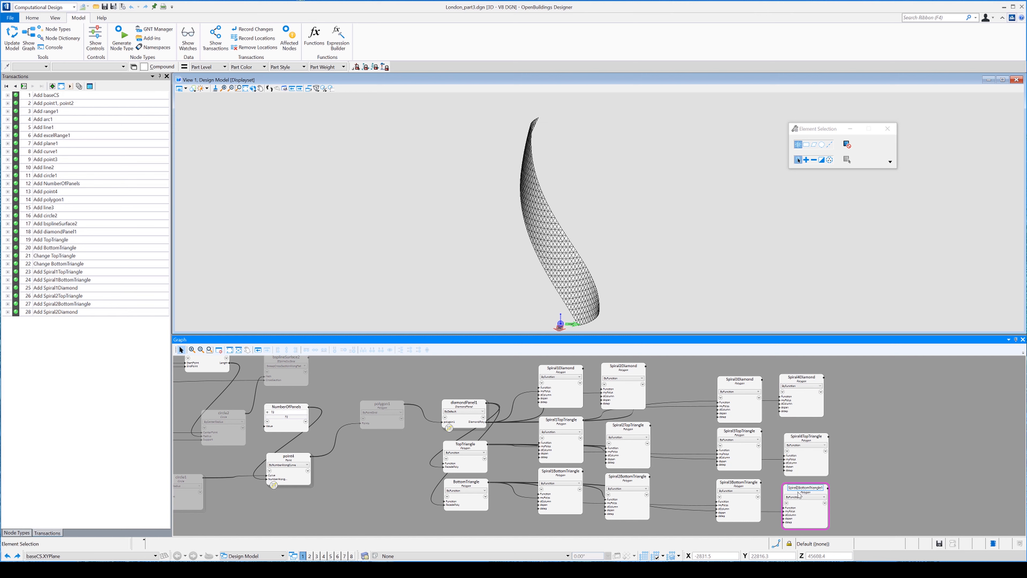
click(820, 491)
key(BackSpace)
key(Return)
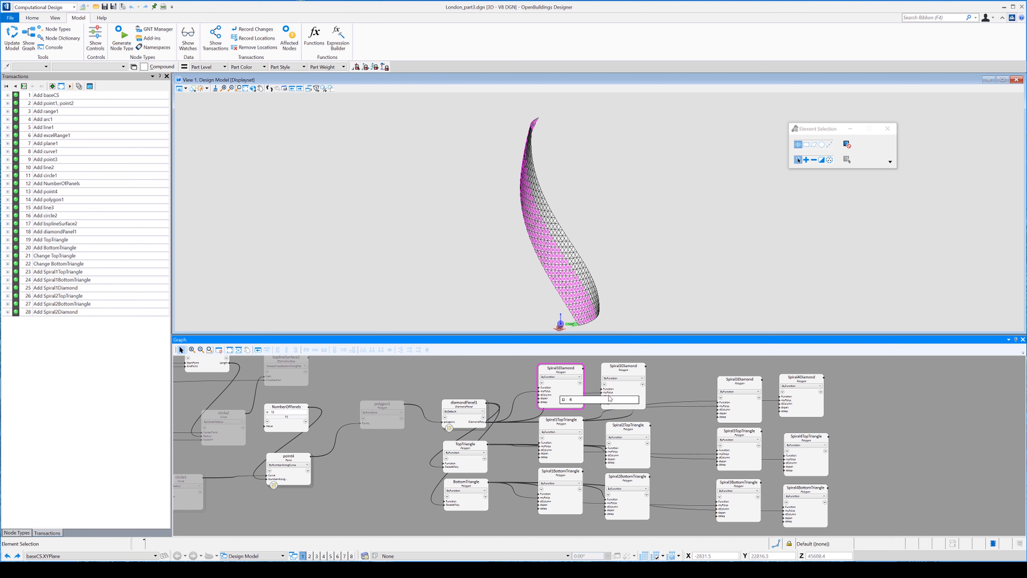
- Raise the dColumn inputs of the three Spiral3 nodes by 12, using 12 for the diamond and bottom triangle
click(726, 410)
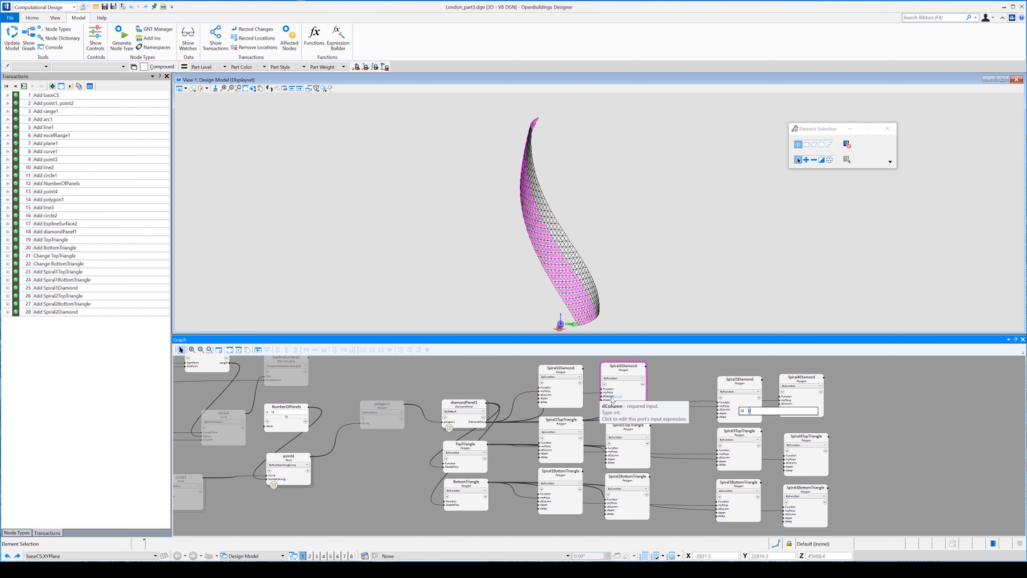
text(2)
key(Return)
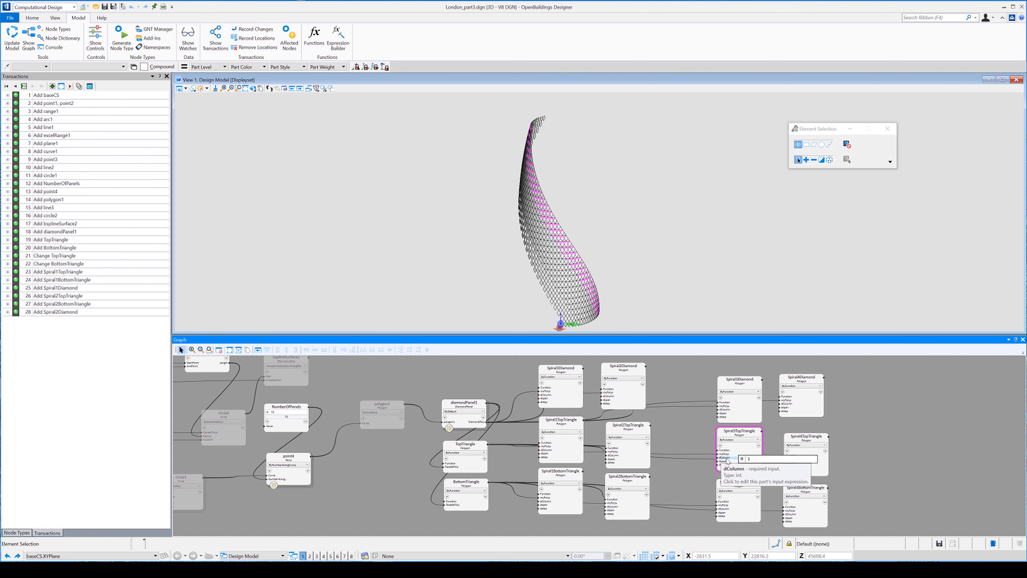
click(728, 510)
text(2)
key(Return)
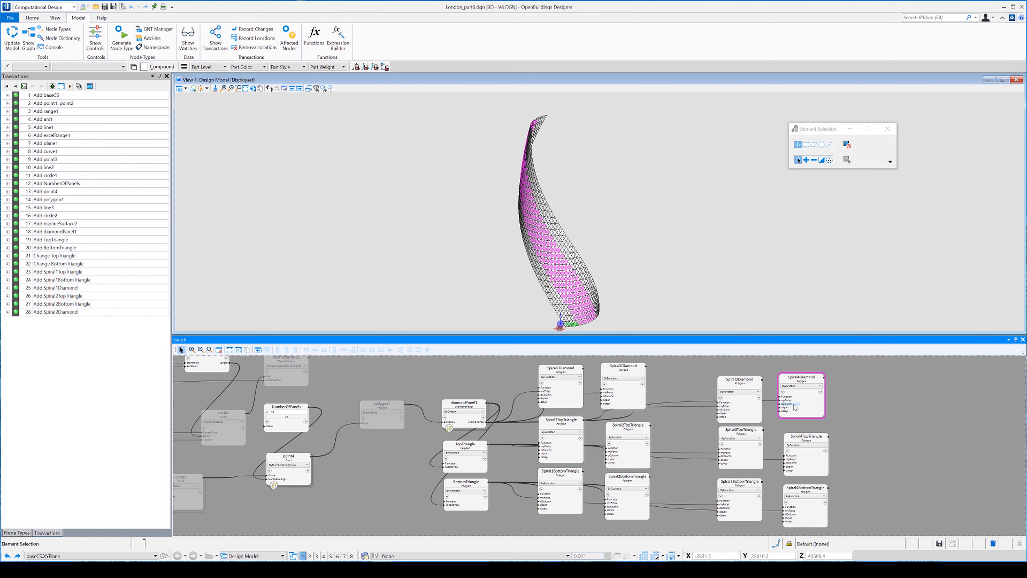
- Raise the dColumn inputs of the three Spiral4 nodes by 12, using 17 for the top triangle
click(787, 404)
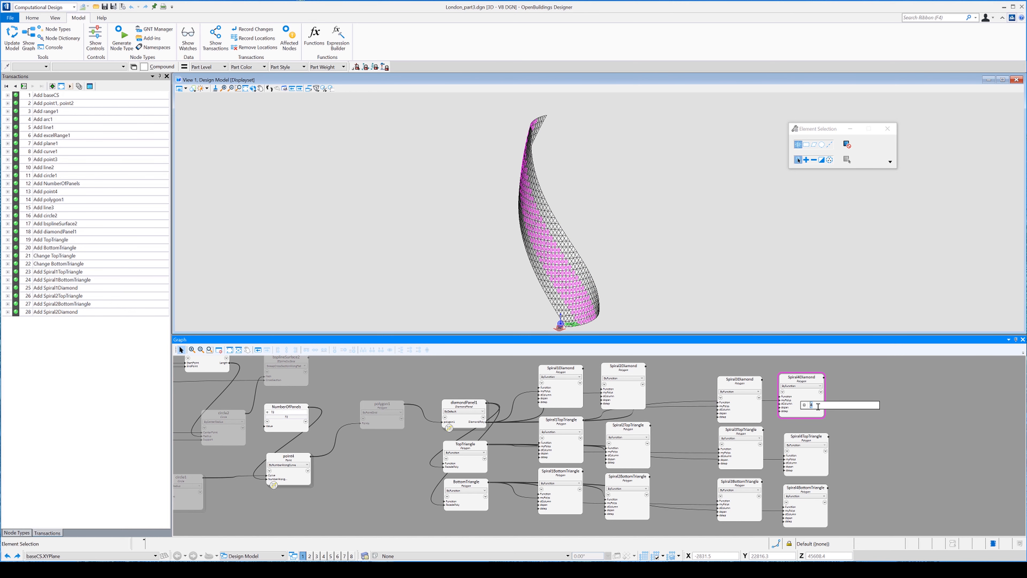
text(2)
key(Return)
click(788, 515)
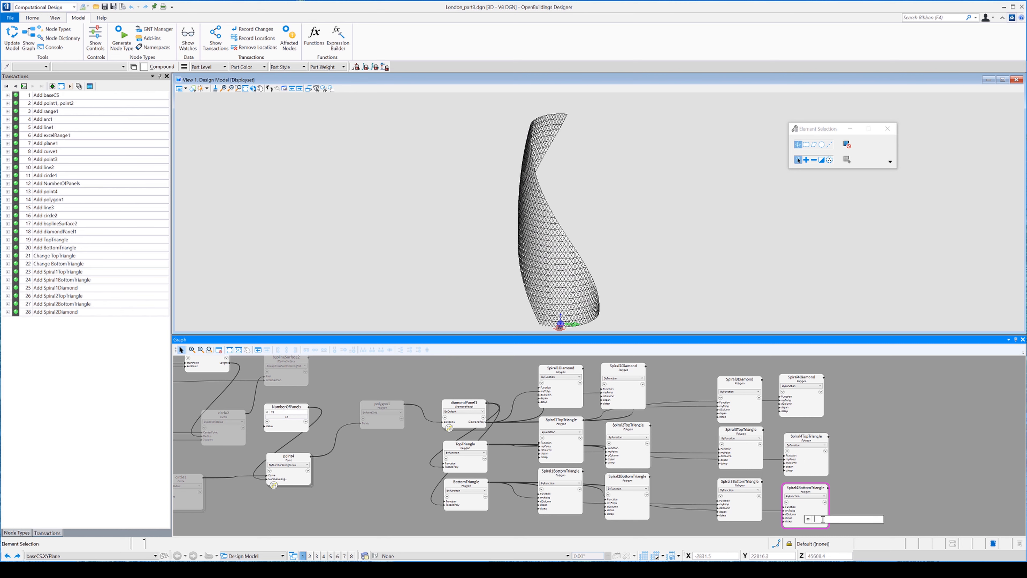
text(2)
key(Return)
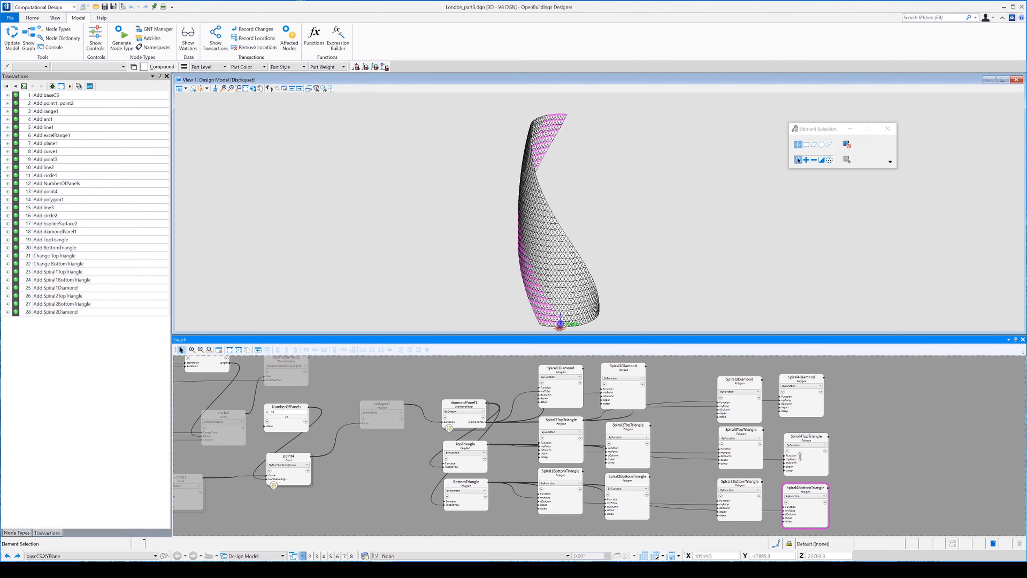
- Copy the six Spiral3 and Spiral4 nodes and paste the duplicates beside them in the graph
drag(705, 368, 847, 532)
right_click(743, 405)
click(775, 349)
right_click(914, 383)
click(926, 388)
- Rename the pasted Spiral3 copies as Spiral5Diamond, Spiral5TopTriangle and Spiral5BottomTriangle
middle_drag(869, 378, 612, 362)
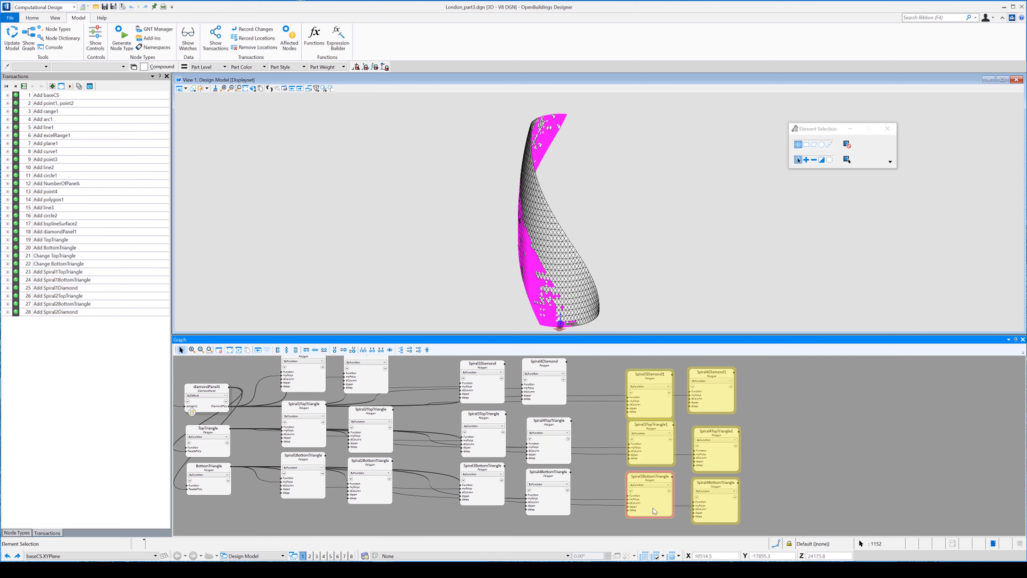
double_click(638, 416)
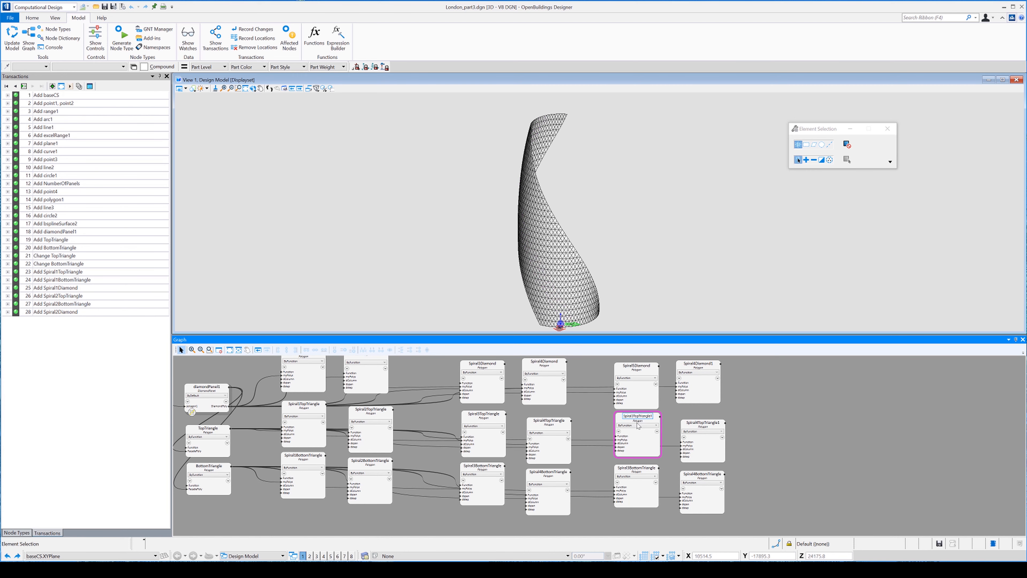
key(BackSpace)
drag(633, 416, 631, 416)
text(5)
click(636, 467)
key(BackSpace)
drag(630, 468, 628, 468)
text(5)
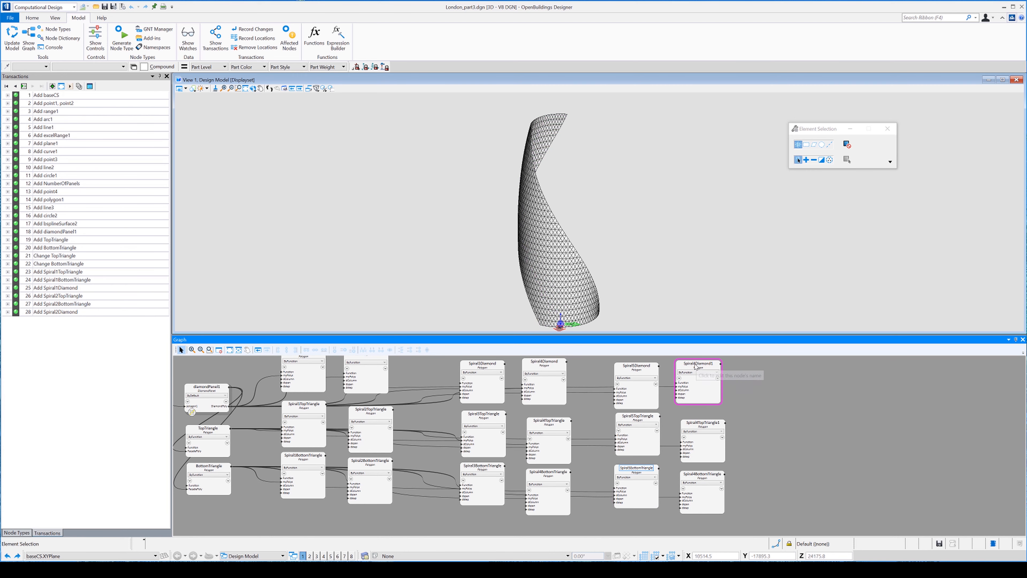
- Rename the pasted Spiral4 copies as Spiral6Diamond, Spiral6TopTriangle and Spiral6BottomTriangle
click(695, 365)
drag(696, 364, 693, 363)
text(6)
click(703, 422)
key(BackSpace)
drag(699, 422, 696, 422)
text(6)
click(707, 366)
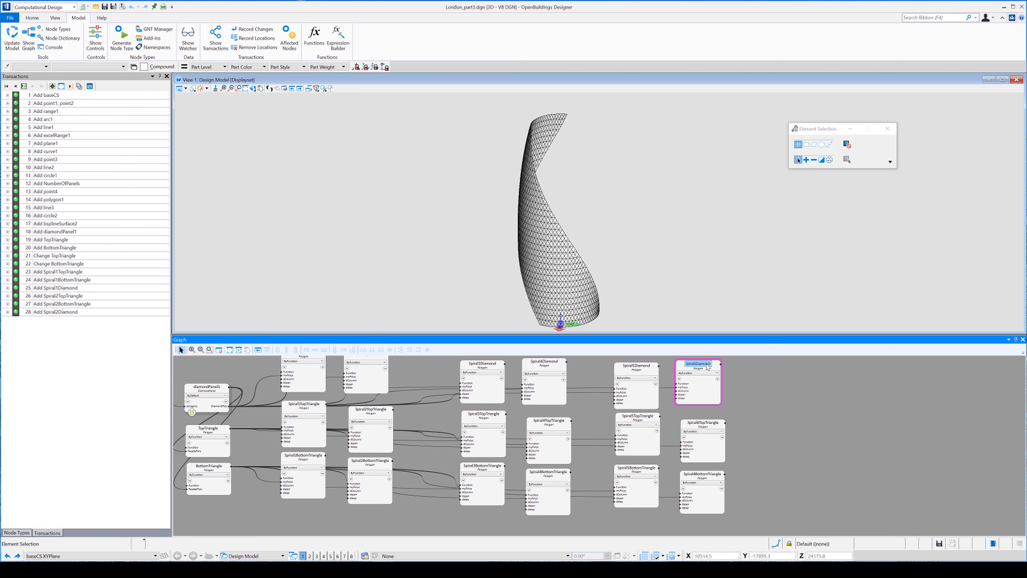
click(710, 363)
key(BackSpace)
click(702, 474)
drag(694, 474, 693, 474)
text(6)
click(591, 421)
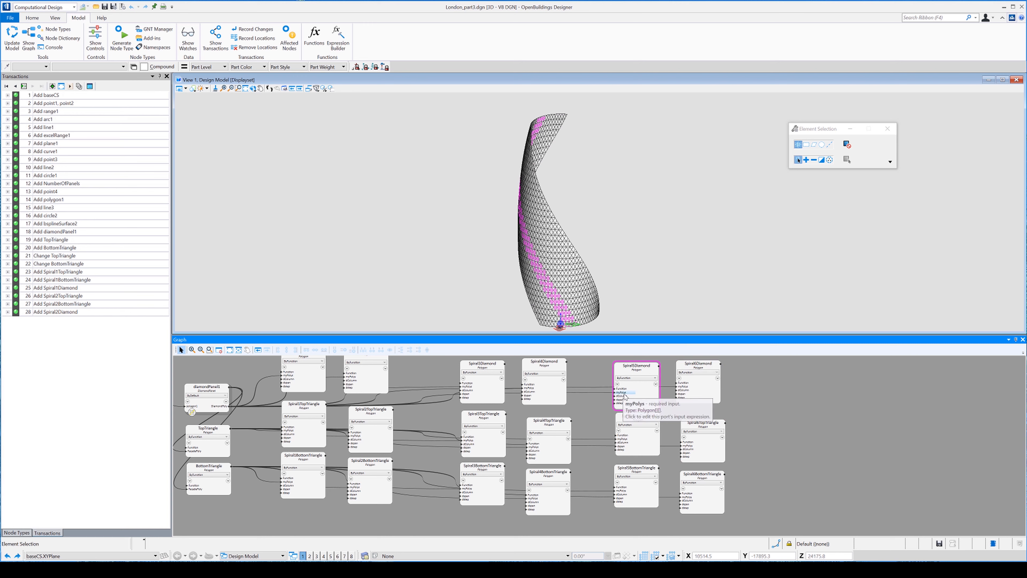
- Raise the dColumn inputs of the three Spiral5 nodes by 12, using 24 for the diamond and bottom triangle
click(623, 393)
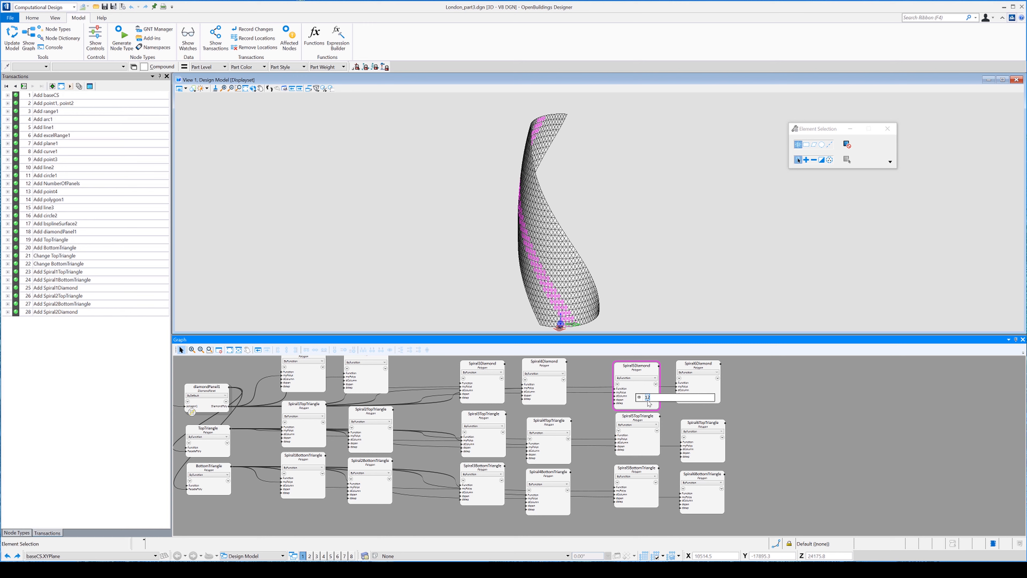
text(24)
key(Return)
click(622, 443)
double_click(648, 444)
text(24)
key(Return)
click(623, 494)
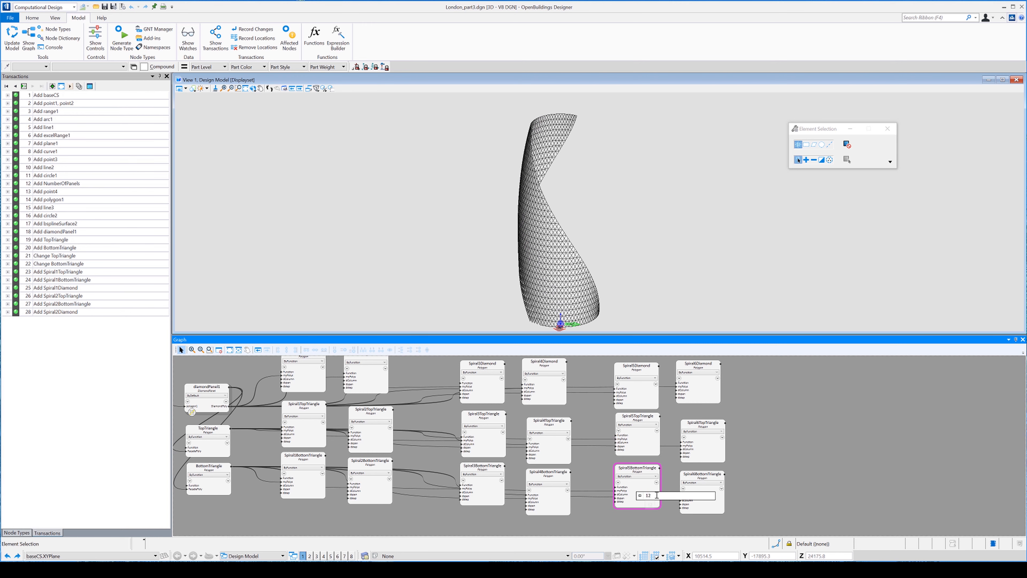
double_click(648, 495)
text(24)
key(Return)
- Raise the dColumn inputs of the three Spiral6 nodes by 12, using 29 for the top triangle
click(690, 391)
double_click(709, 392)
text(29)
key(Return)
click(695, 450)
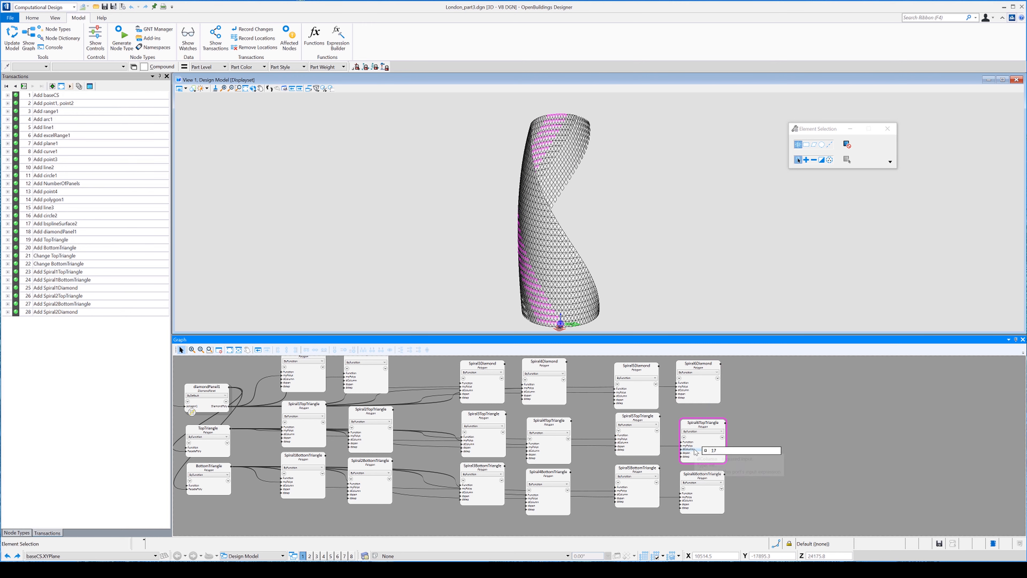
double_click(713, 450)
text(29)
key(Return)
click(693, 501)
double_click(713, 502)
text(29)
key(Return)
- Copy the six Spiral5 and Spiral6 nodes and paste the duplicates beside them in the graph
drag(757, 514, 619, 373)
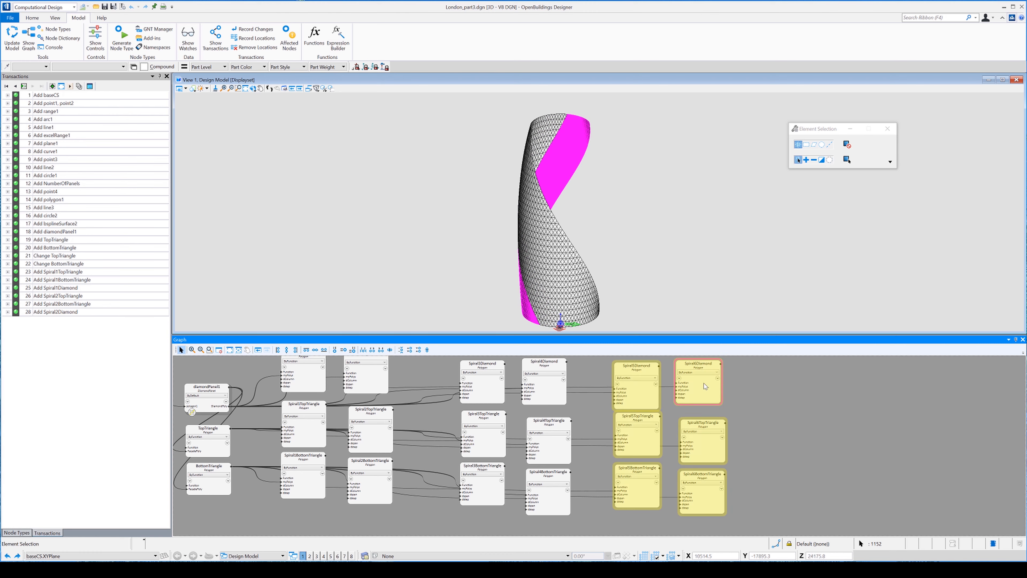
right_click(703, 383)
click(733, 263)
right_click(782, 366)
click(799, 371)
- Rename the pasted Spiral5 copies as Spiral7Diamond, Spiral7TopTriangle and Spiral7BottomTriangle
middle_drag(813, 388, 658, 389)
double_click(648, 373)
click(648, 373)
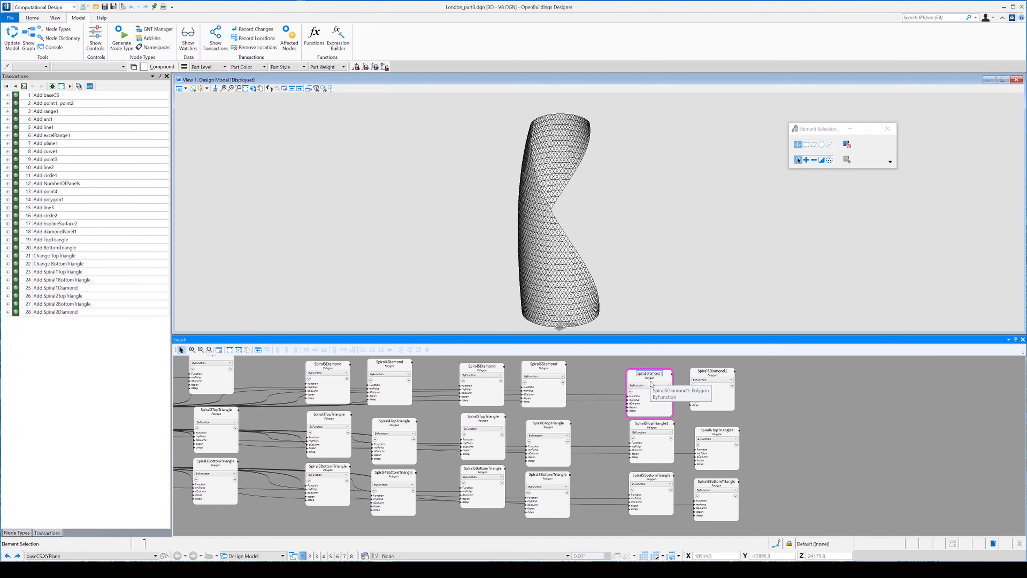
text(7)
key(End)
key(BackSpace)
click(650, 423)
click(649, 424)
click(647, 424)
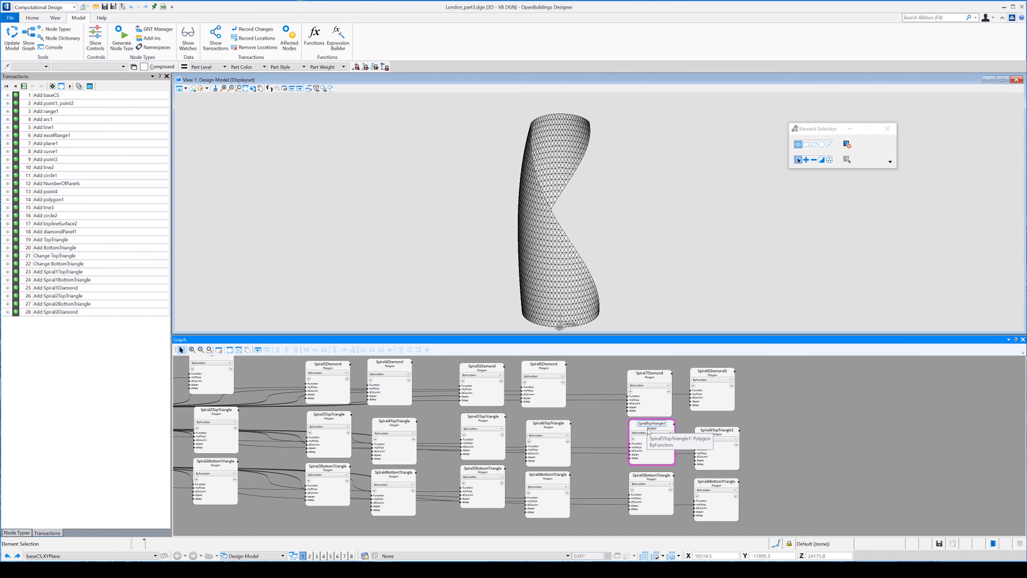
key(BackSpace)
text(7)
key(End)
key(BackSpace)
click(643, 476)
key(BackSpace)
text(7)
- Rename the pasted Spiral6 copies as Spiral8Diamond, Spiral8TopTriangle and Spiral8BottomTriangle
click(710, 371)
key(BackSpace)
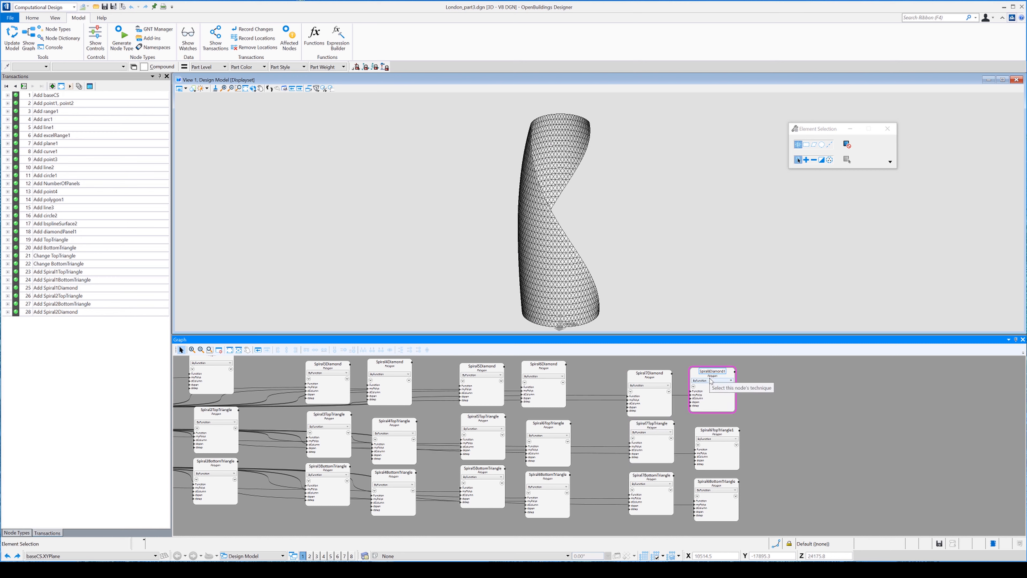
text(8)
key(End)
key(BackSpace)
click(712, 431)
key(BackSpace)
text(8)
key(End)
key(BackSpace)
click(716, 481)
key(BackSpace)
text(8)
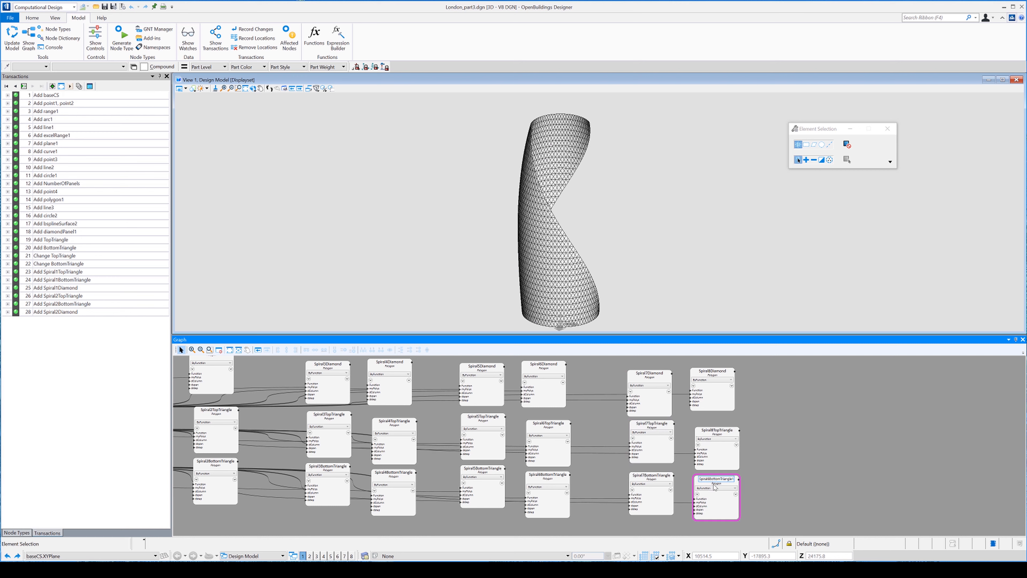
key(End)
key(BackSpace)
- Raise the dColumn inputs of the three Spiral7 nodes by 12, using 36 for the diamond
click(539, 394)
click(647, 404)
text(35)
click(650, 450)
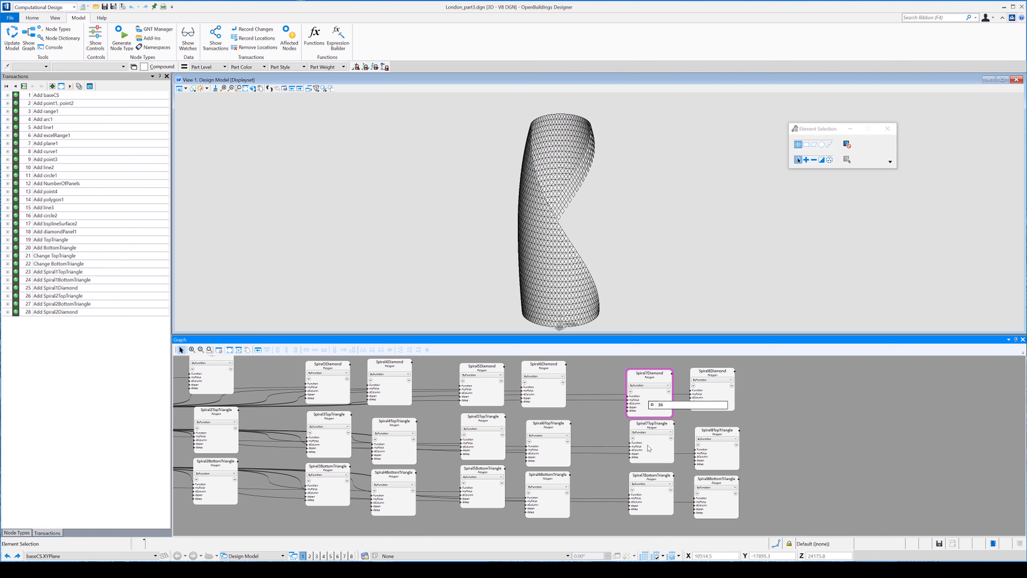
text(35)
key(Return)
click(637, 502)
text(35)
key(Return)
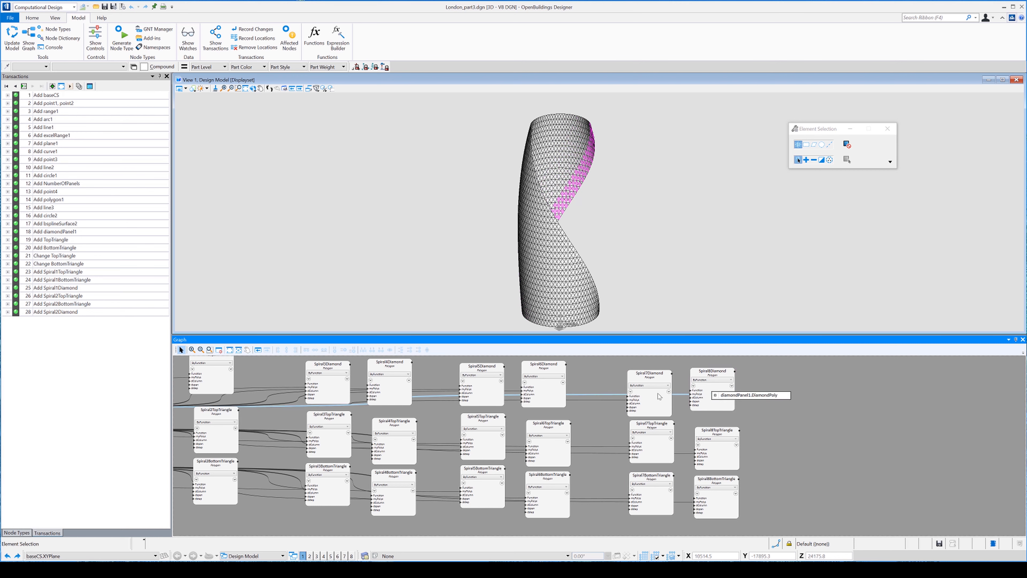
- Raise the dColumn inputs of the three Spiral8 nodes by 12, using 40 for the diamond and bottom triangle
click(700, 398)
key(BackSpace)
text(40)
key(Return)
click(701, 457)
text(40)
key(Return)
click(702, 505)
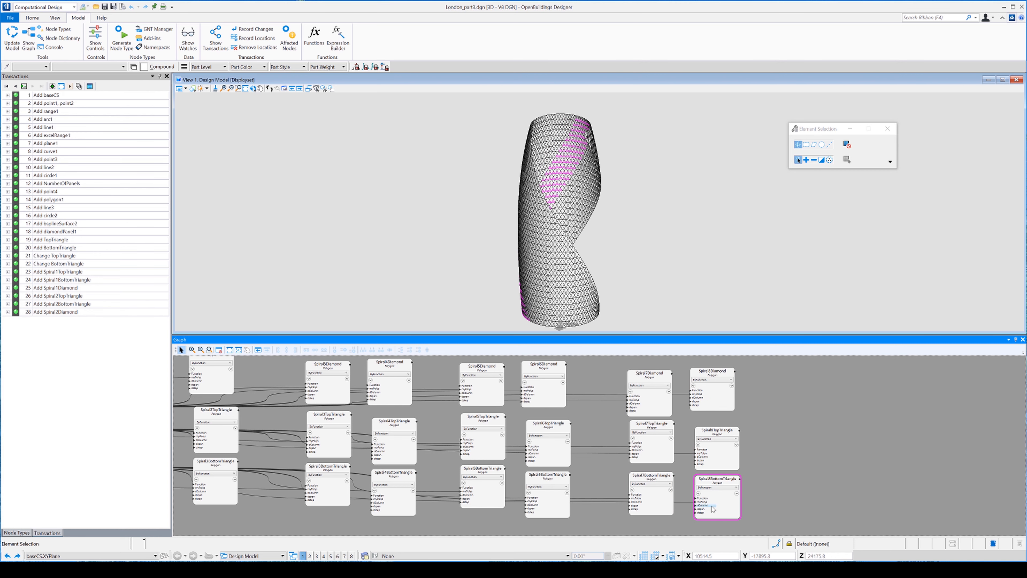
text(40)
key(Return)
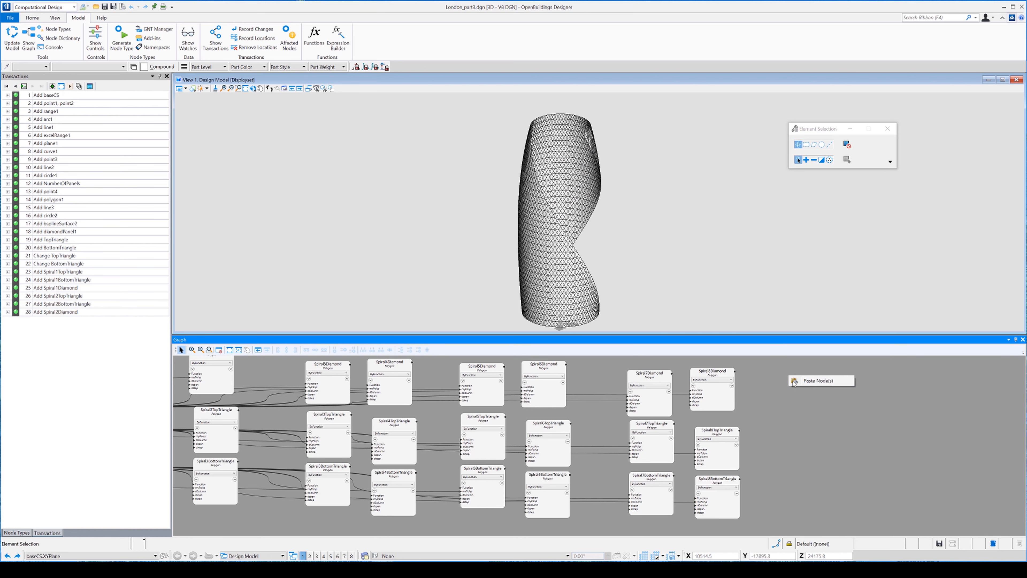
- Paste copies of the Spiral7 and Spiral8 nodes beside them and rename the Spiral7Diamond copy as Spiral9Diamond
middle_drag(780, 382, 719, 397)
click(732, 370)
key(BackSpace)
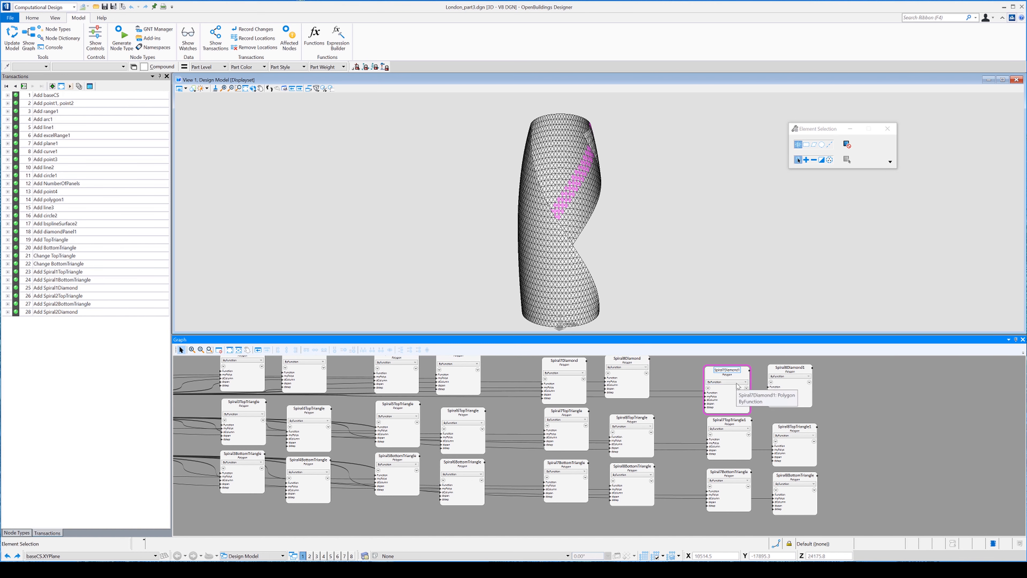
key(BackSpace)
text(9)
- Rename the pasted Spiral7 triangle copies as Spiral9TopTriangle and Spiral9BottomTriangle
click(727, 420)
key(BackSpace)
click(725, 420)
key(BackSpace)
text(9)
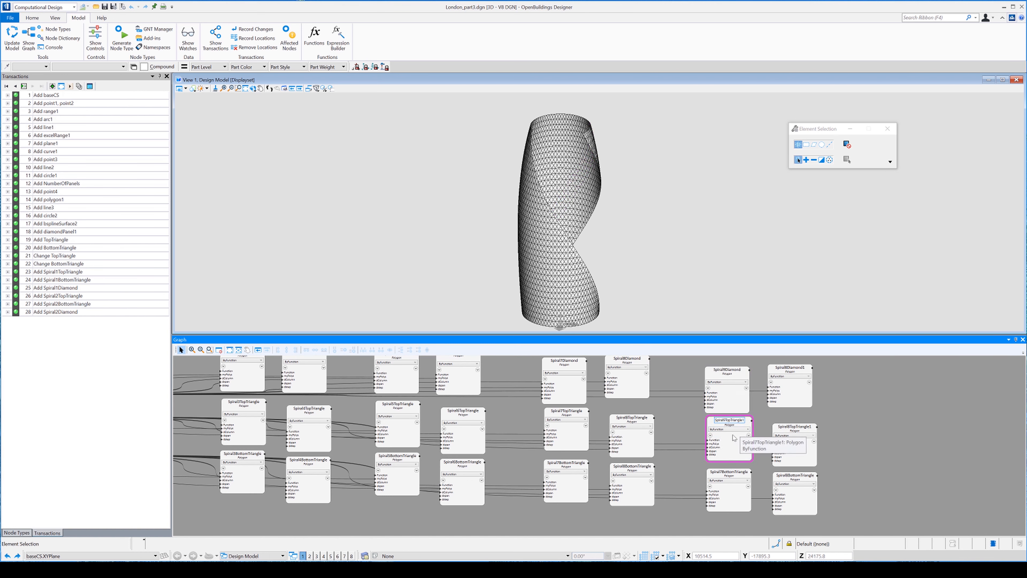
click(724, 473)
key(BackSpace)
text(9)
- Rename the pasted Spiral8 copies as Spiral10Diamond, Spiral10TopTriangle and Spiral10BottomTriangle
click(788, 368)
key(BackSpace)
text(10)
click(792, 427)
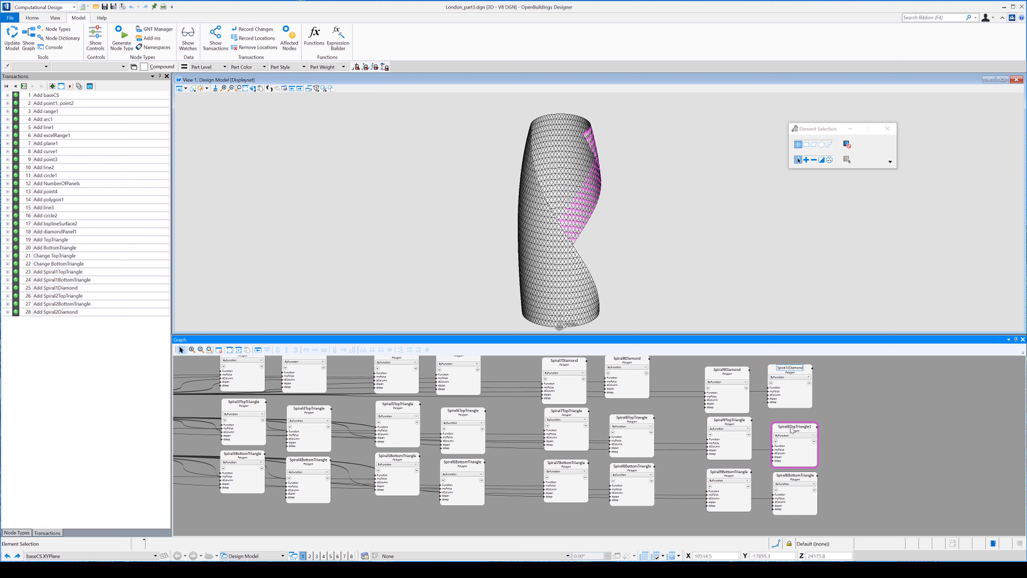
key(BackSpace)
text(10)
key(End)
key(BackSpace)
click(789, 476)
key(BackSpace)
text(10)
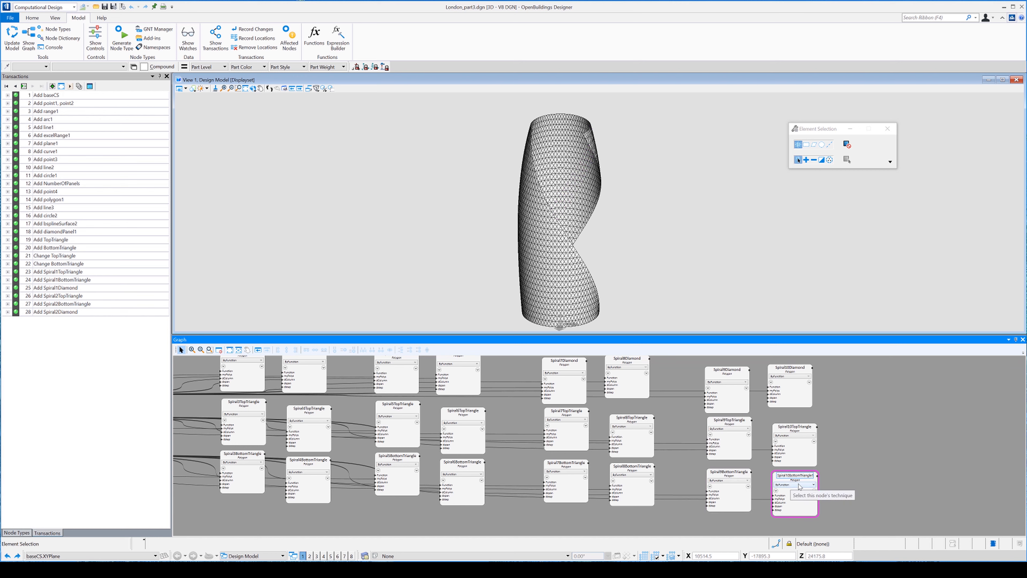
- Raise the dColumn inputs of the three Spiral9 nodes by 12
click(629, 386)
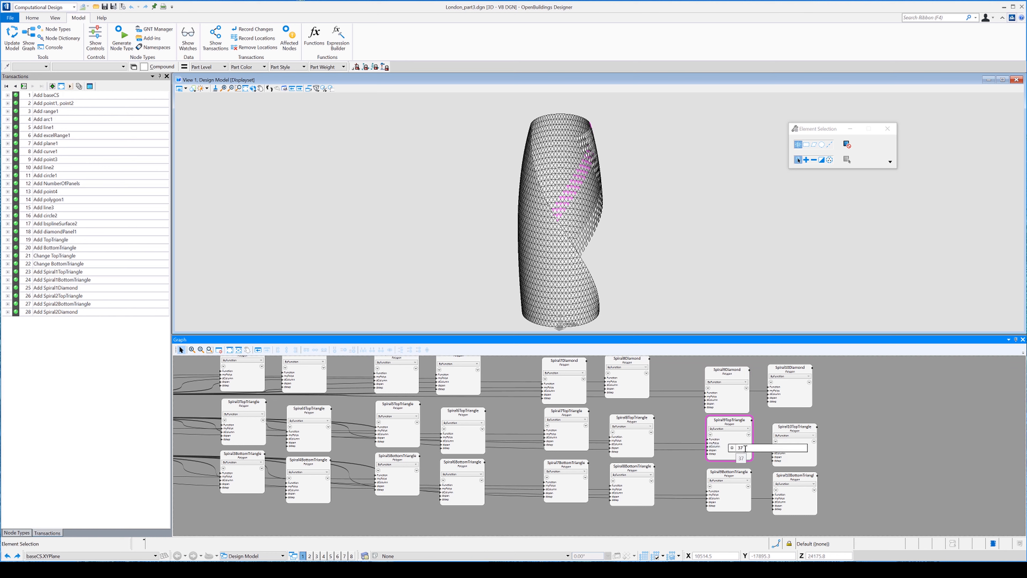
click(730, 498)
key(Return)
- Raise the dColumn inputs of the three Spiral10 nodes by 12, using 52 for the diamond
click(784, 394)
key(Delete)
text(52)
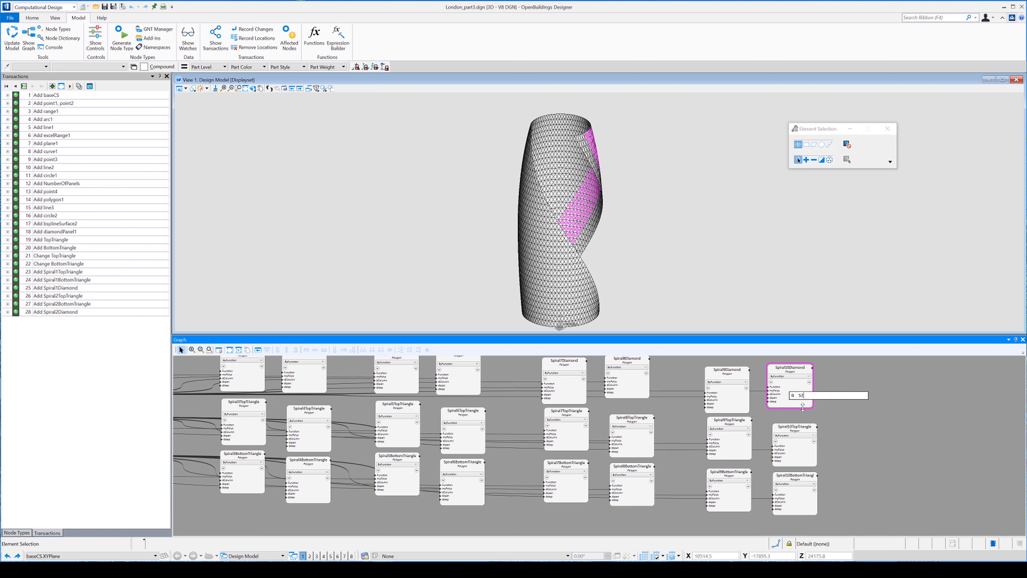
key(Return)
click(790, 453)
key(Return)
click(791, 502)
text(53)
key(Return)
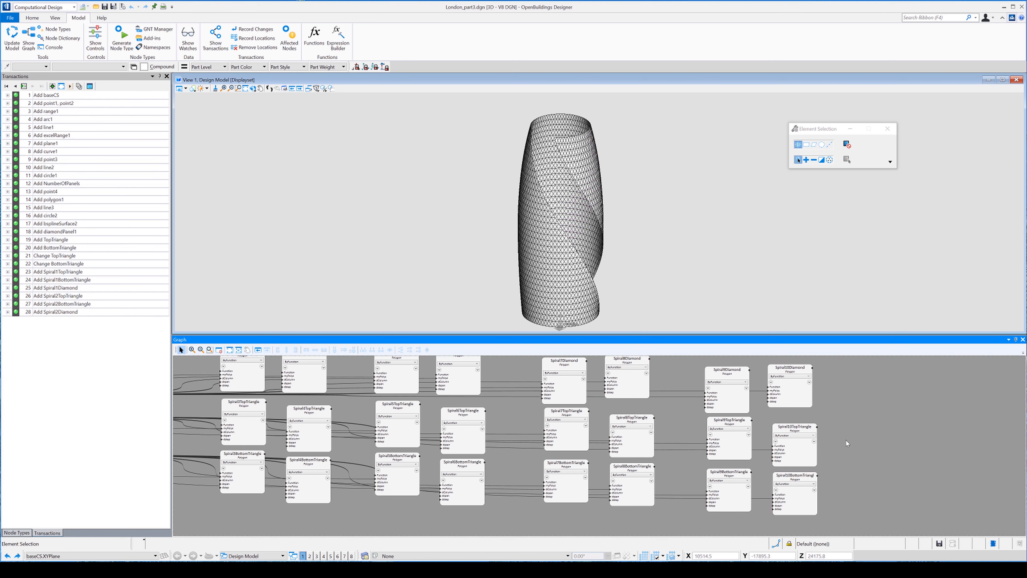
- Copy the six Spiral9 and Spiral10 nodes and paste the copies beside them in the graph
drag(841, 487, 738, 391)
right_click(735, 395)
click(756, 264)
right_click(870, 362)
click(895, 368)
middle_drag(895, 369, 743, 373)
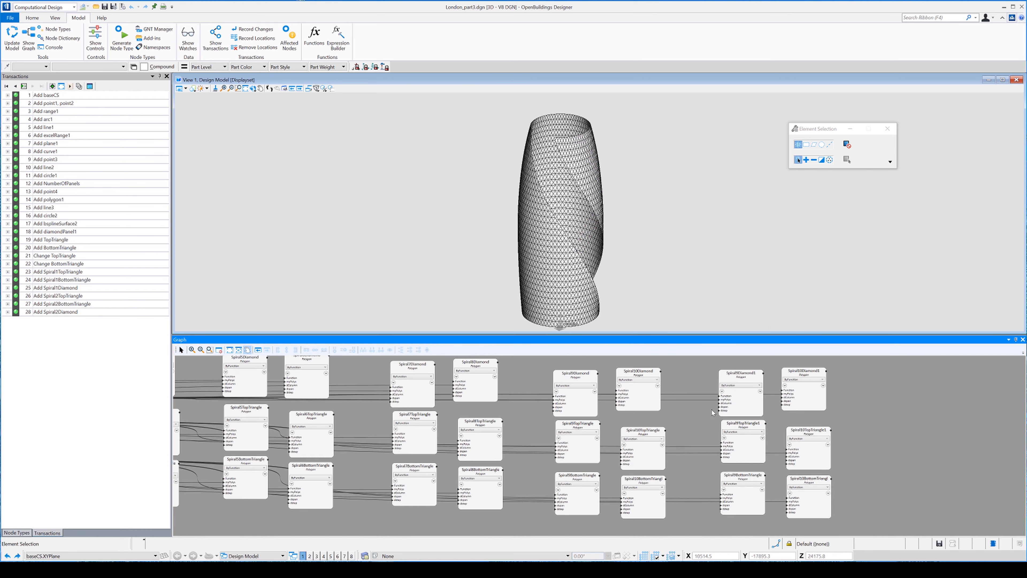
- Rename the pasted Spiral9 copies as Spiral11Diamond, Spiral11TopTriangle and Spiral11BottomTriangle
click(741, 373)
text(Spiral11Diamond)
click(742, 423)
text(Spiral11TopTriangle)
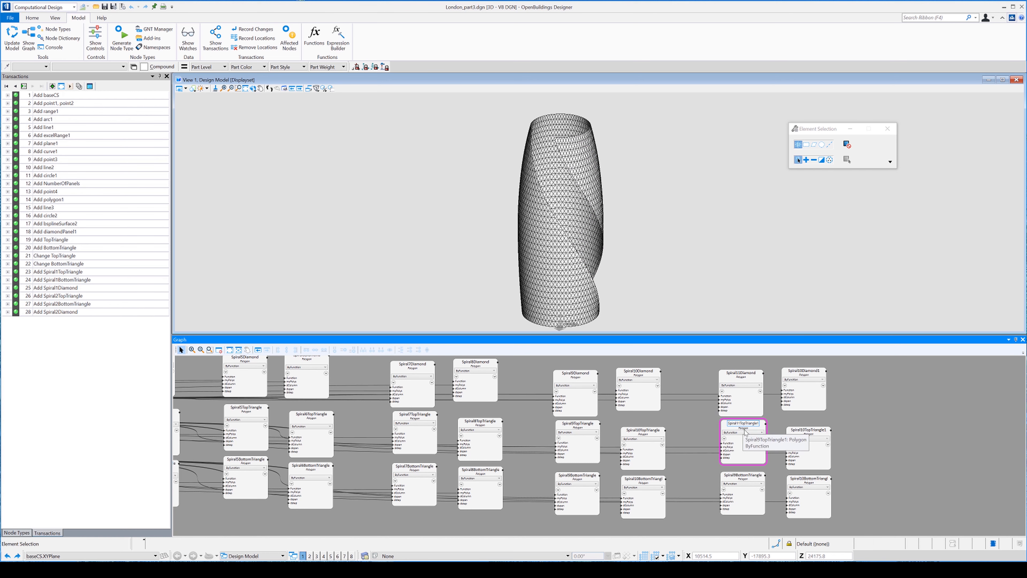
click(742, 475)
text(Spiral11BottomTriangle)
- Rename the pasted Spiral10 copies as Spiral12Diamond, Spiral12TopTriangle and Spiral12BottomTriangle
click(803, 371)
text(Spiral12Diamond)
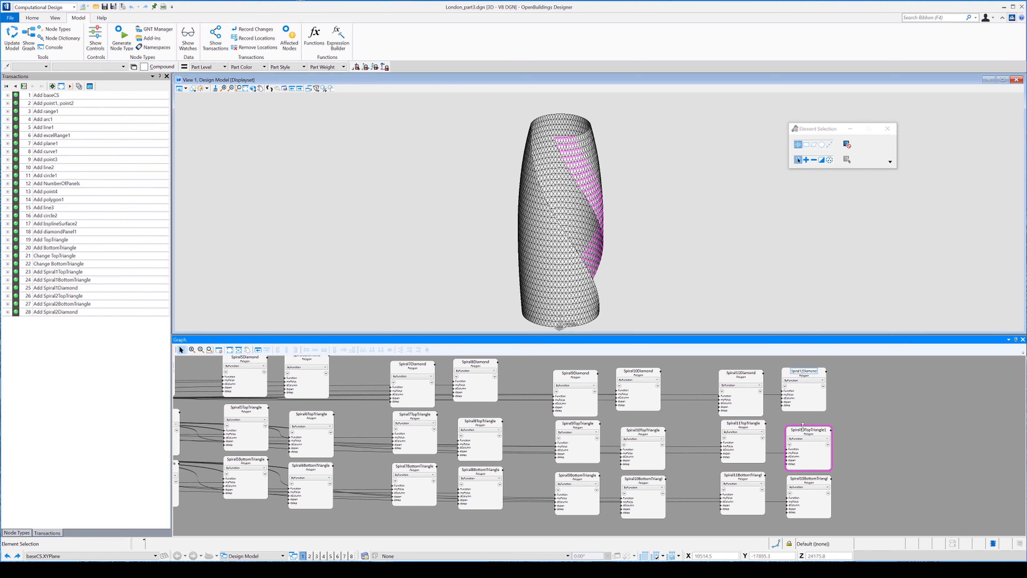
click(808, 430)
text(Spiral12TopTriangle)
click(805, 479)
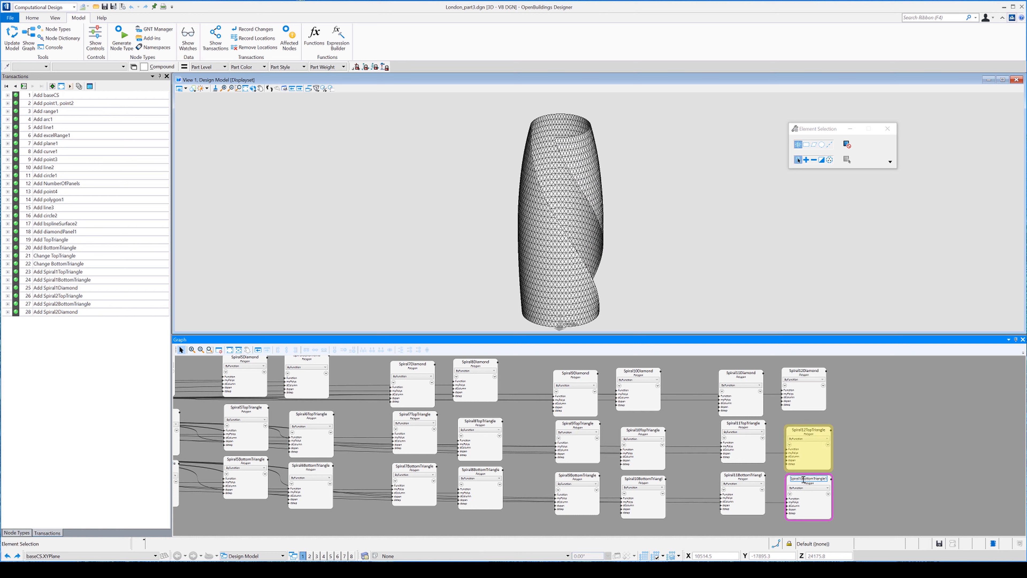
key(BackSpace)
text(2)
- Raise the dColumn inputs of the three Spiral11 nodes by 12
mouse_move(626, 398)
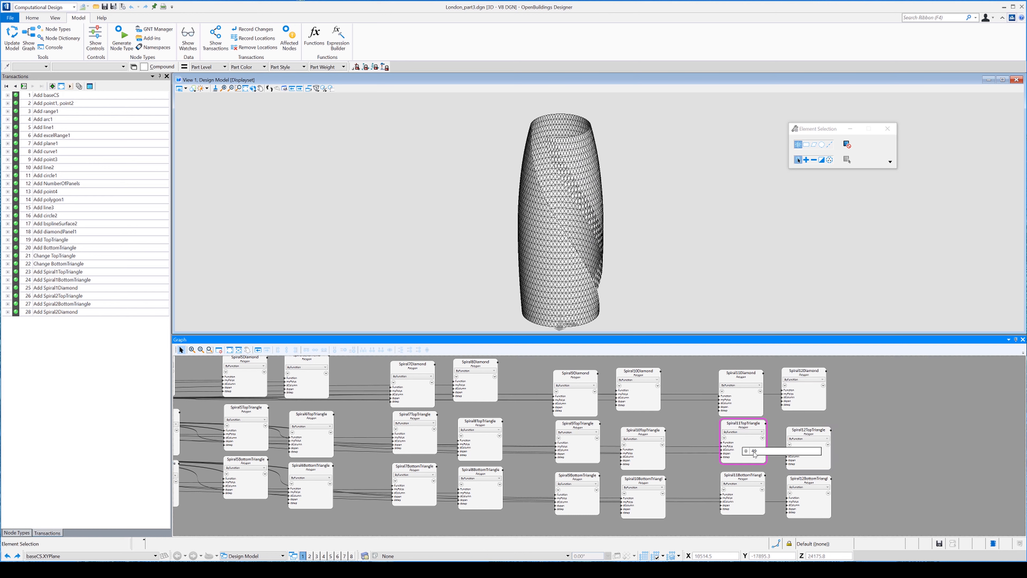
mouse_move(723, 502)
text(0)
key(Return)
- Set the dColumn inputs of the Spiral12 diamond, top triangle and bottom triangle nodes to 64
double_click(817, 399)
text(64)
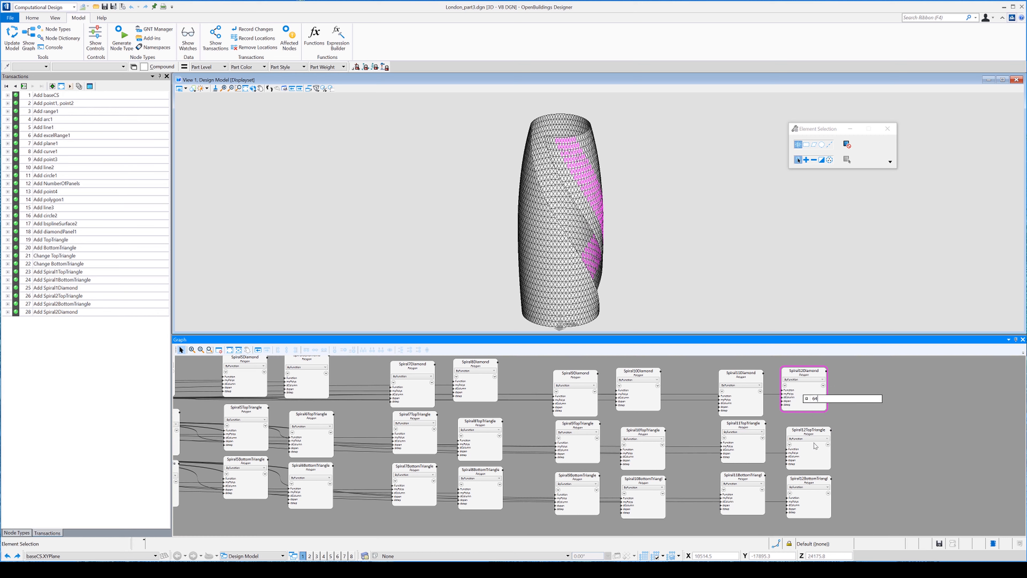
key(Return)
double_click(821, 457)
text(64)
key(Return)
text(64)
key(Return)
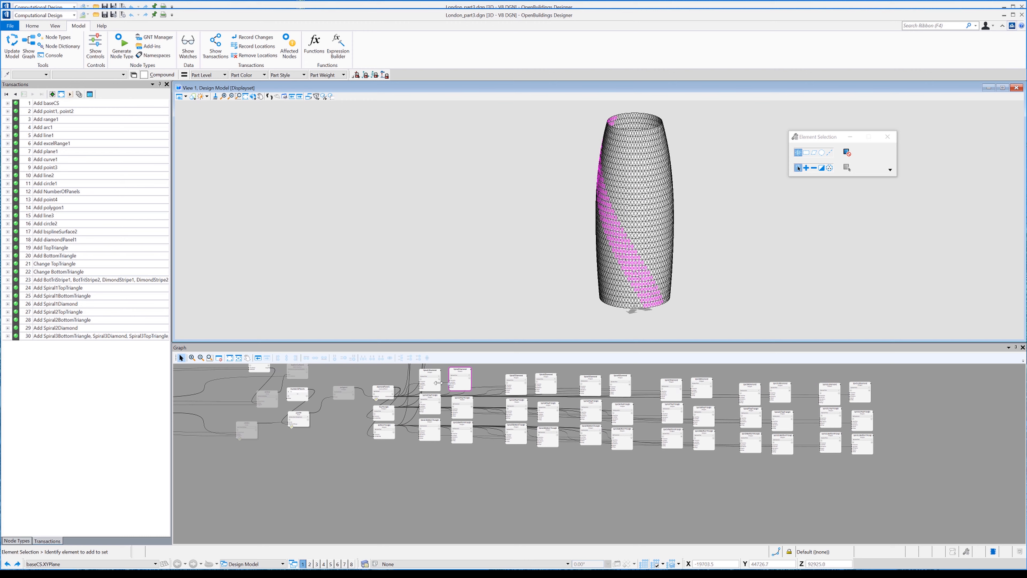
middle_drag(488, 490, 502, 534)
middle_drag(537, 396, 629, 459)
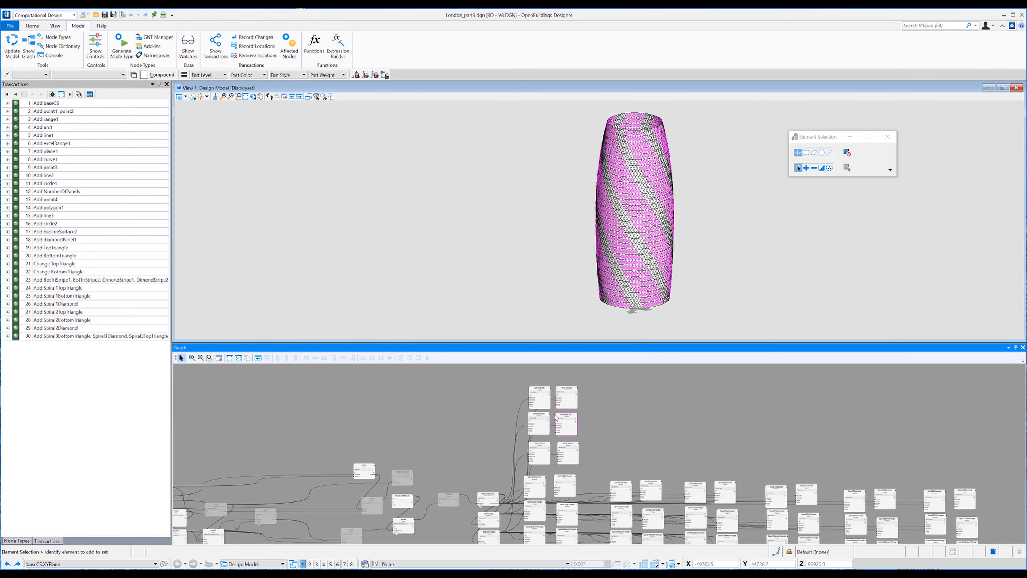
scroll(618, 419, up, 3)
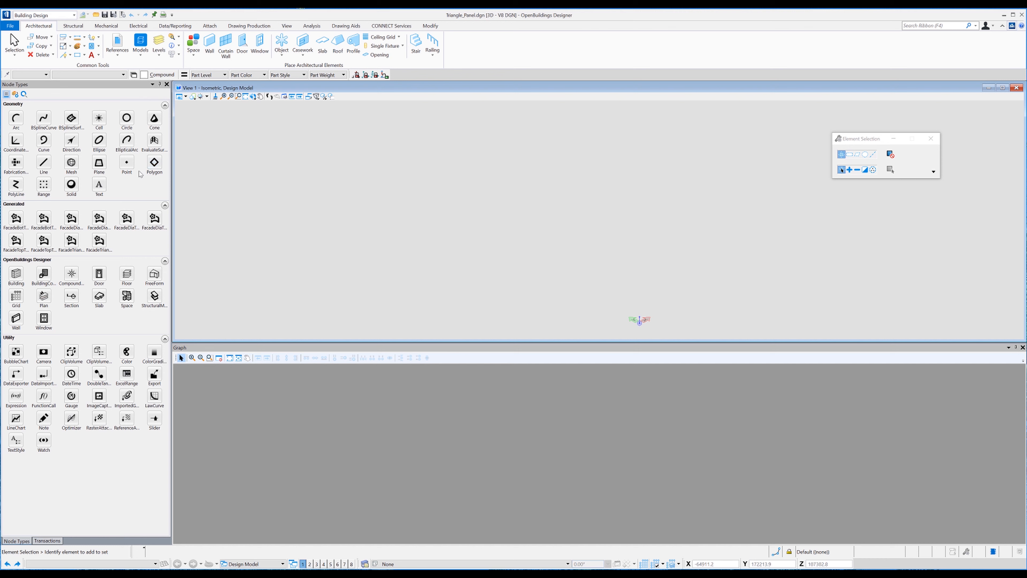
- Switch the empty triangle panel file to the Computational Design workflow and start point placement, creating a base coordinate system
click(49, 15)
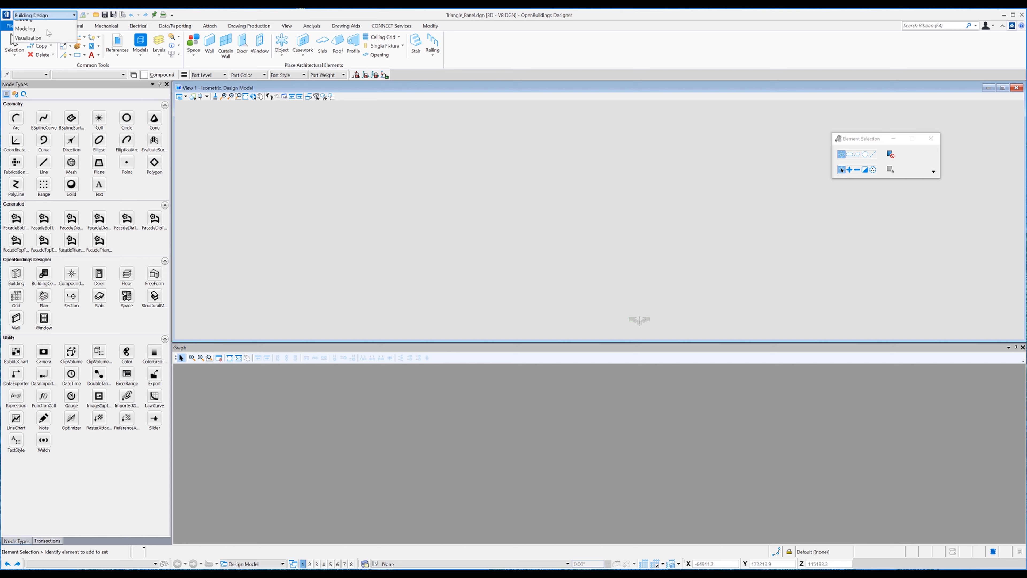
click(38, 35)
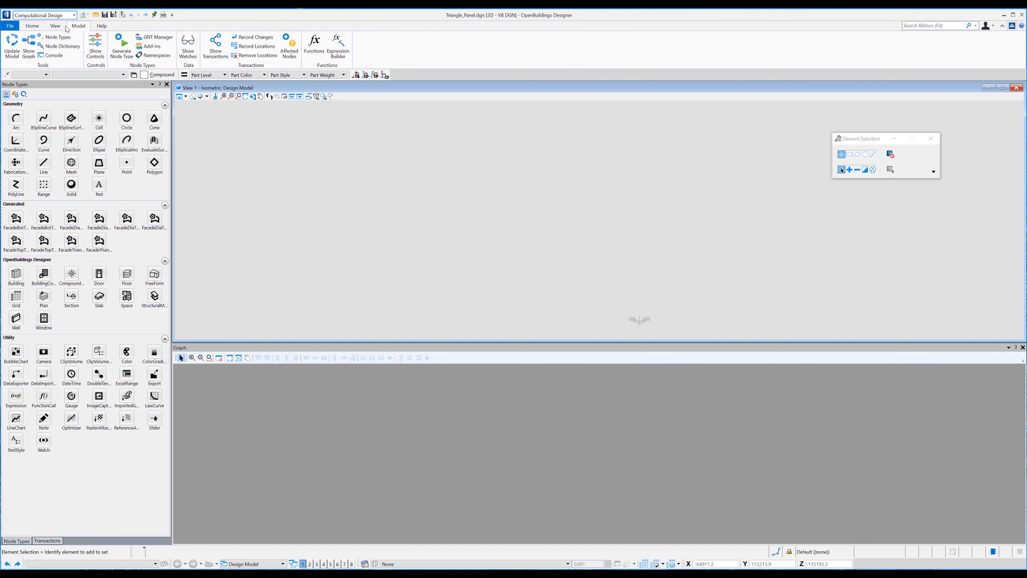
click(347, 45)
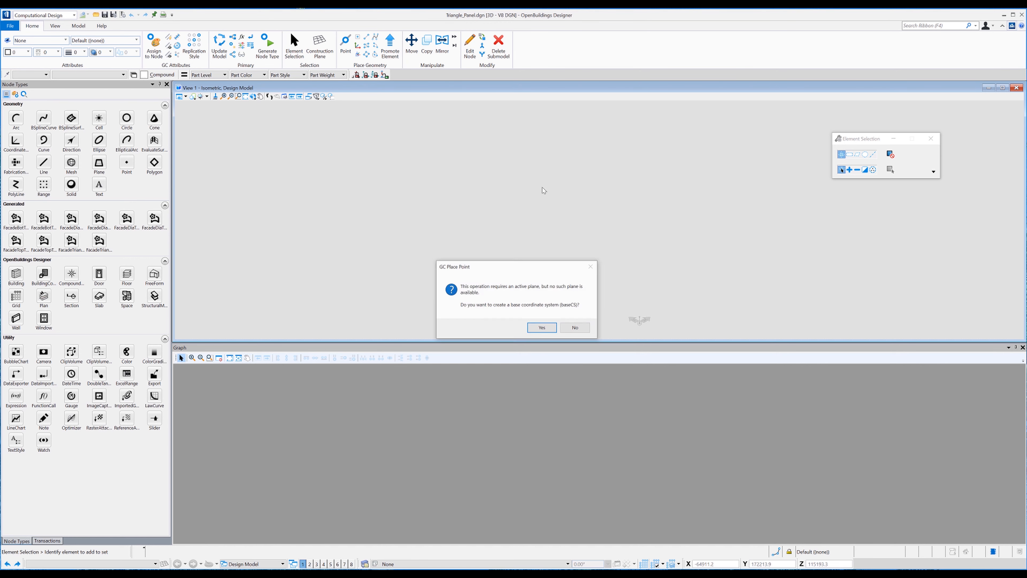
click(543, 329)
click(530, 334)
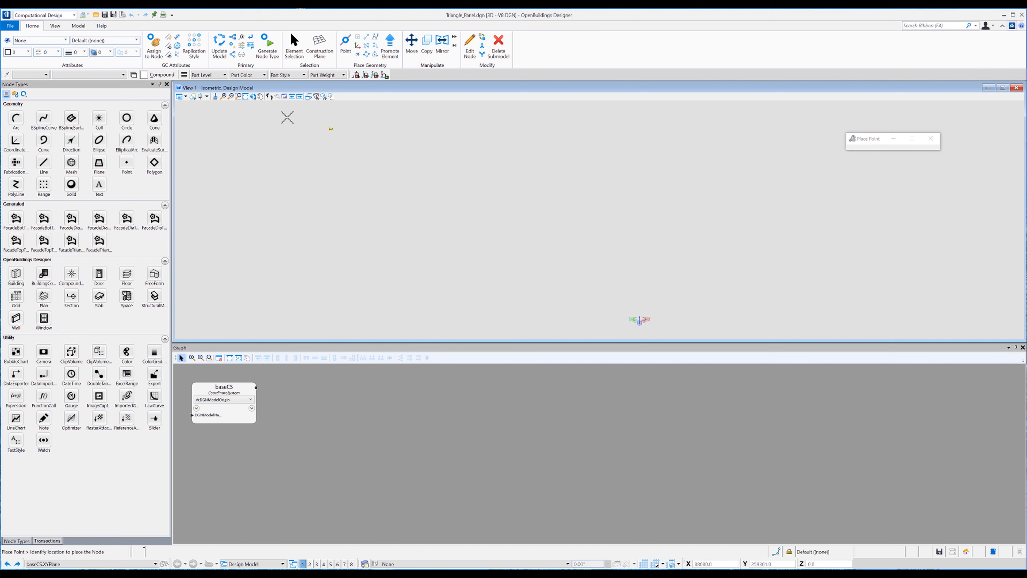
- Change the view to a dark-background display style and place a point near the base coordinate system
click(242, 97)
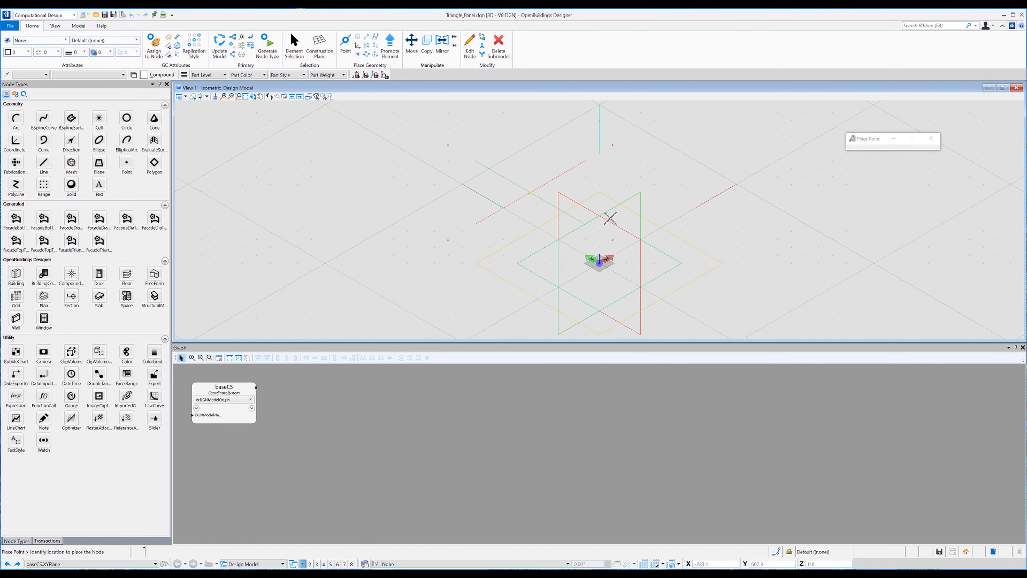
right_click(676, 184)
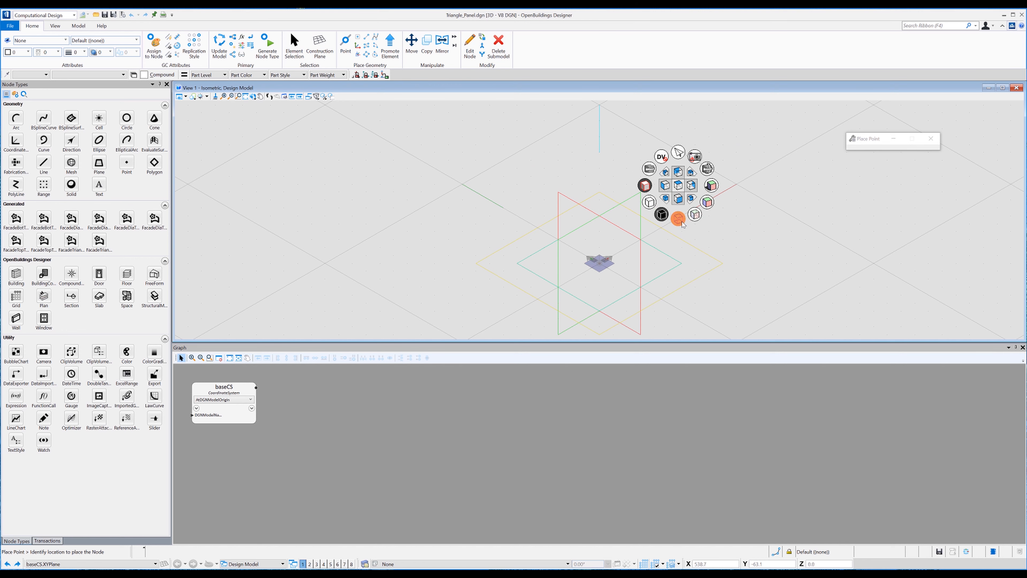
click(678, 218)
scroll(634, 188, down, 5)
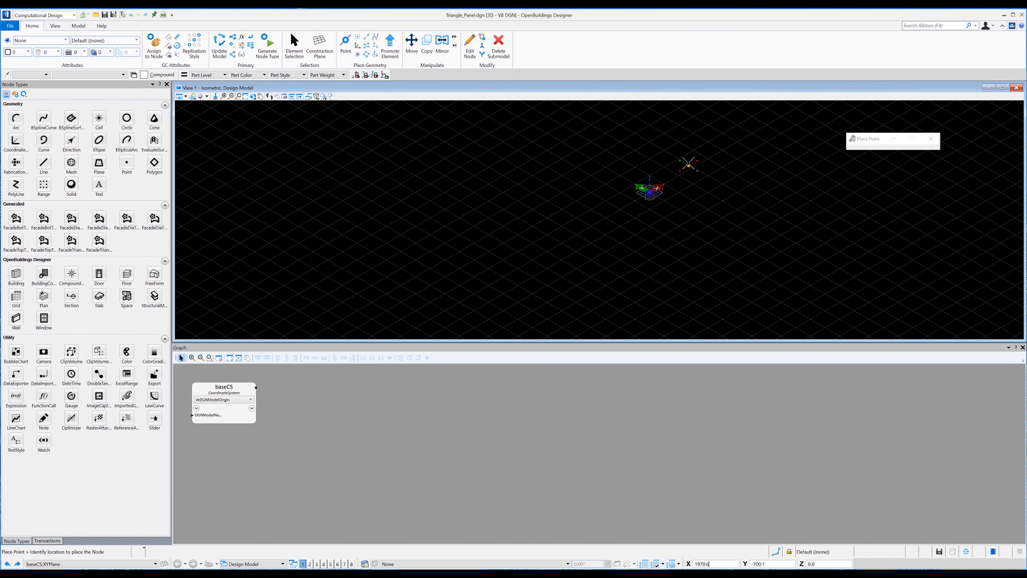
click(694, 167)
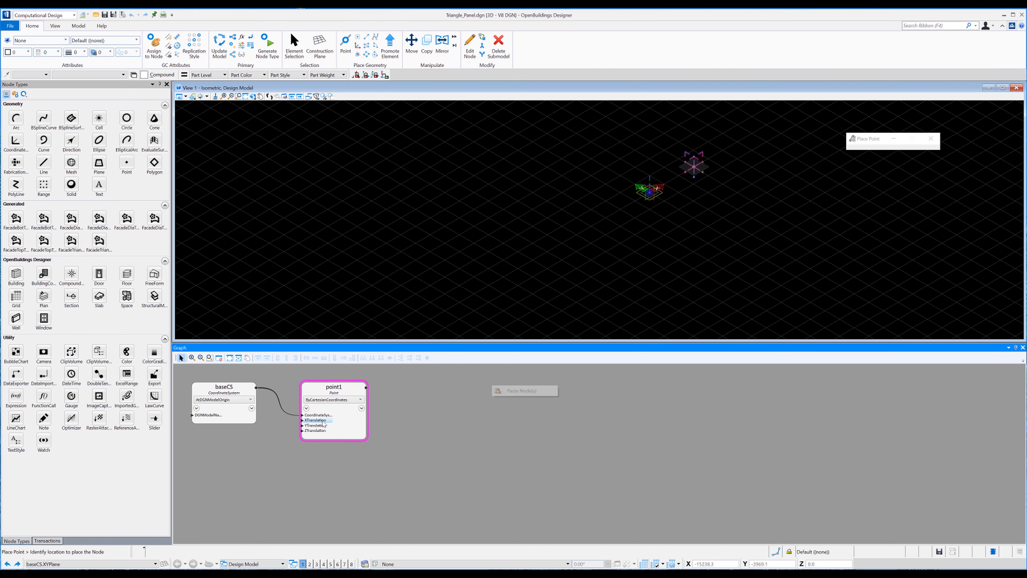
key(Escape)
- Set point1's XTranslation to 1000 and its YTranslation and ZTranslation to 0
mouse_move(336, 423)
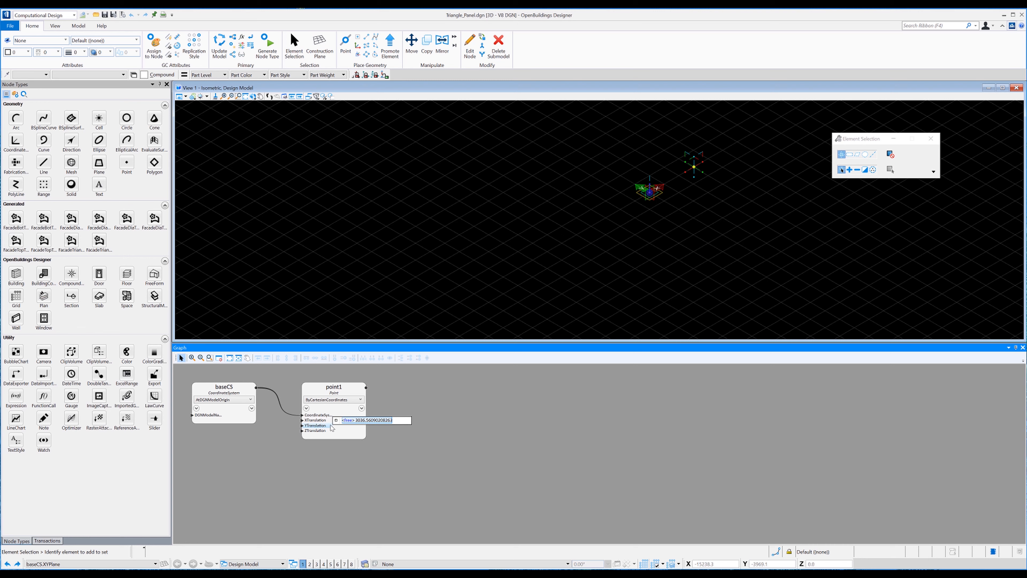
key(Return)
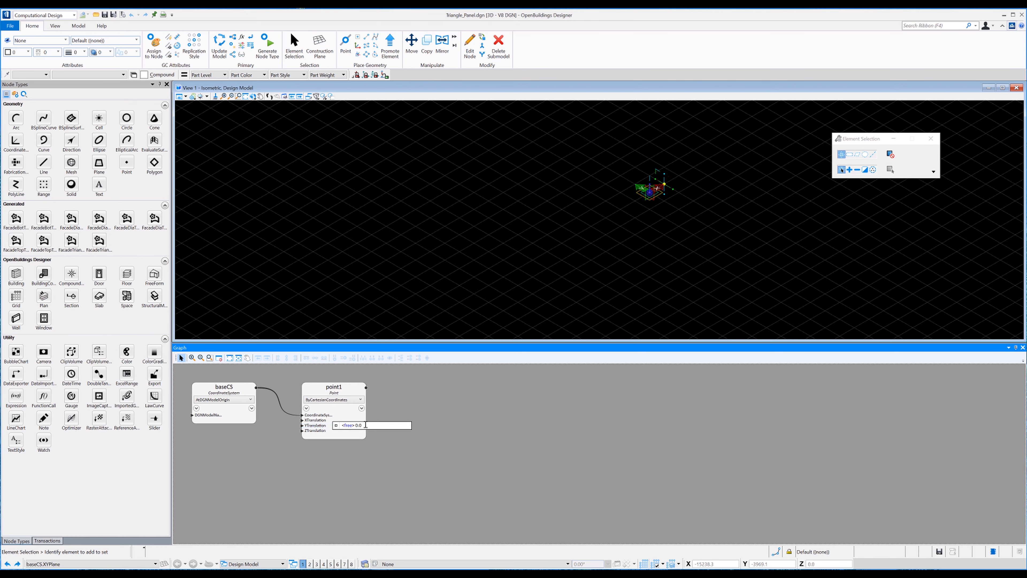
click(322, 431)
key(Return)
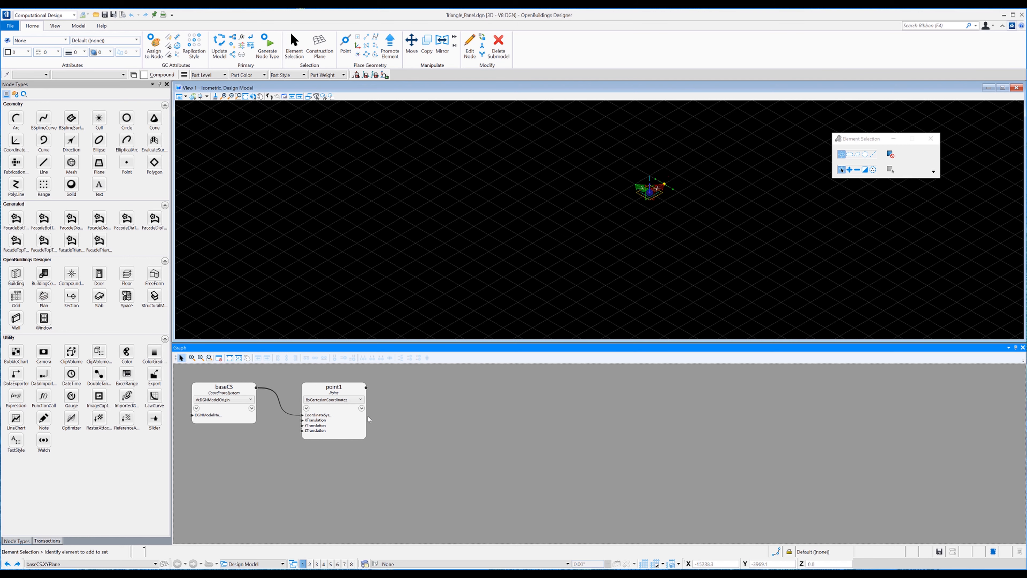
mouse_move(333, 434)
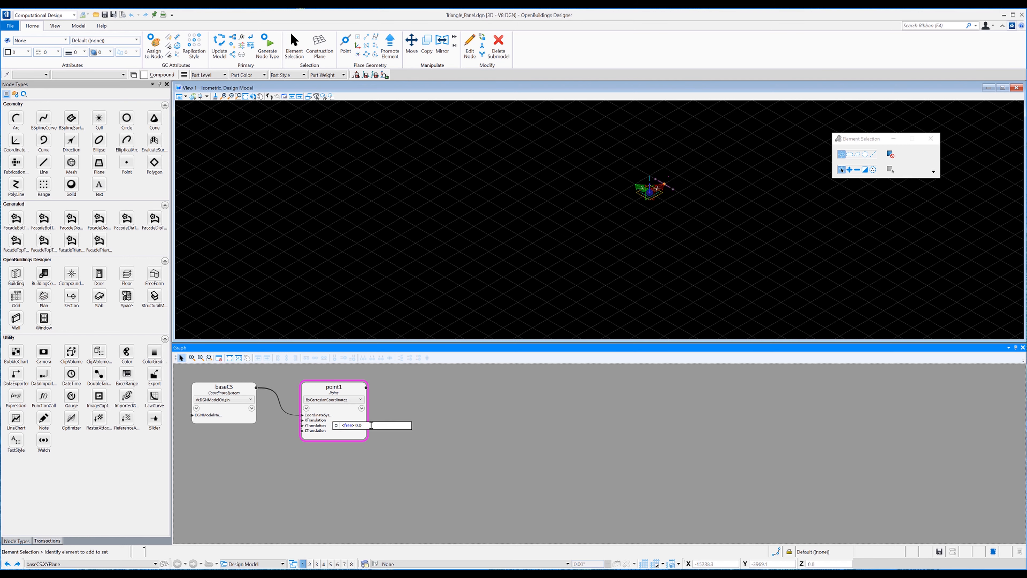
click(456, 395)
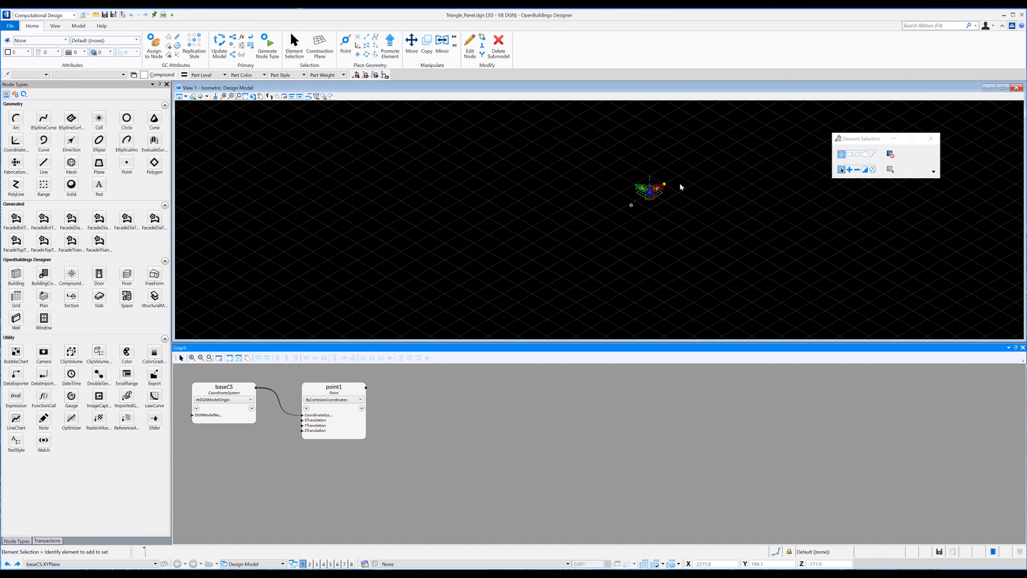
- Copy the point1 node and paste two copies below it in the graph
scroll(680, 188, up, 3)
click(355, 424)
right_click(356, 424)
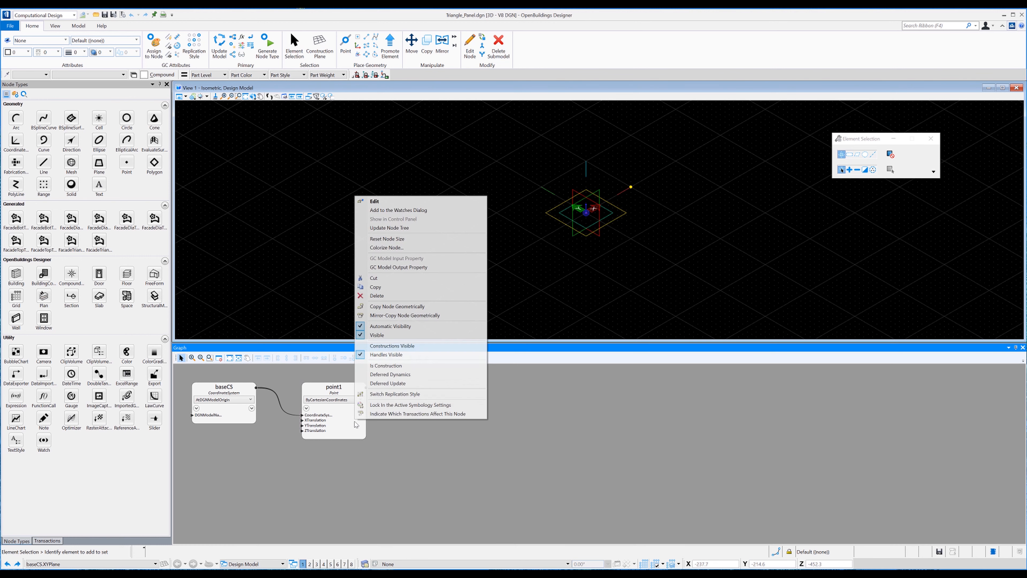
click(375, 287)
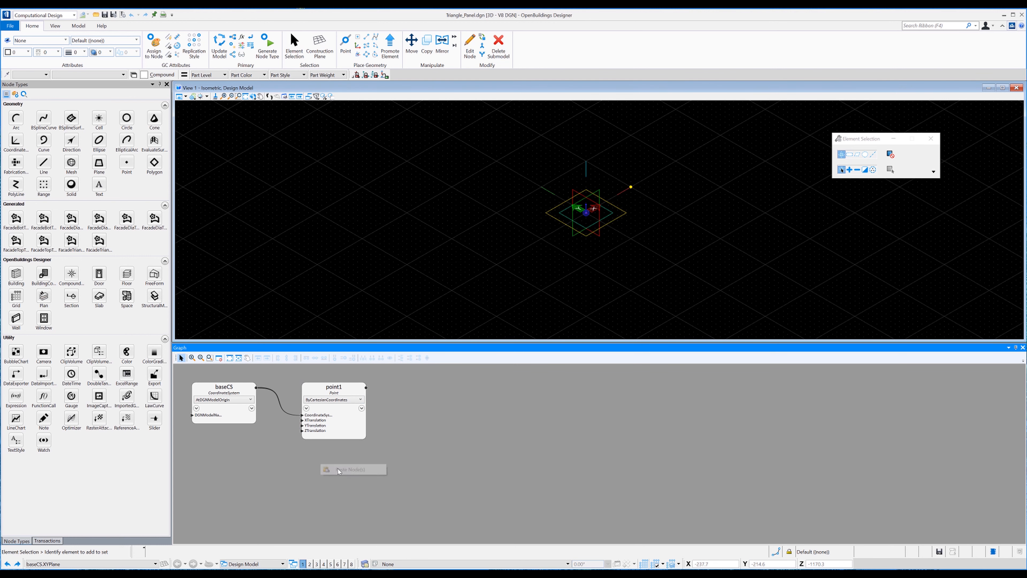
click(329, 464)
click(329, 451)
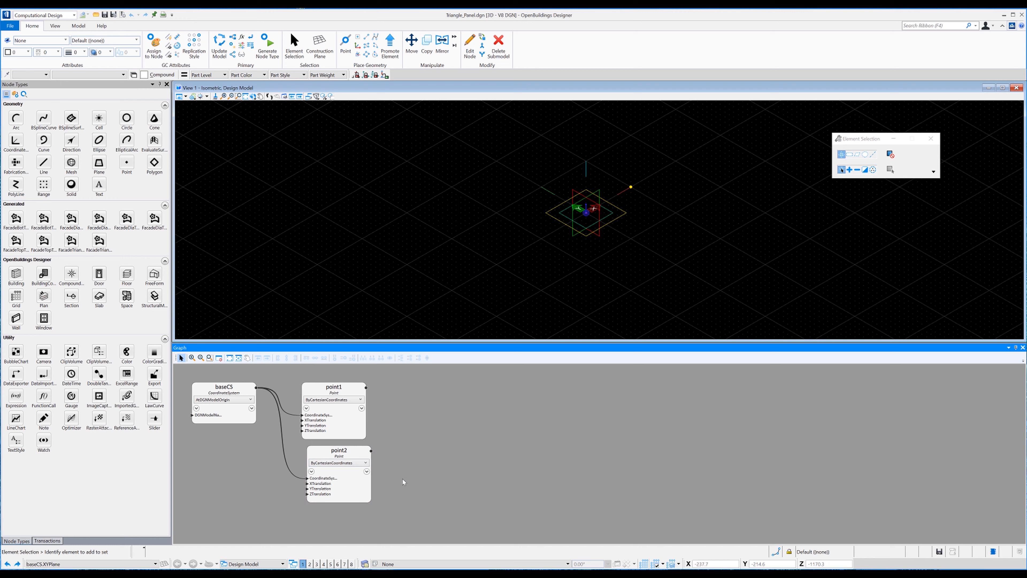
click(317, 523)
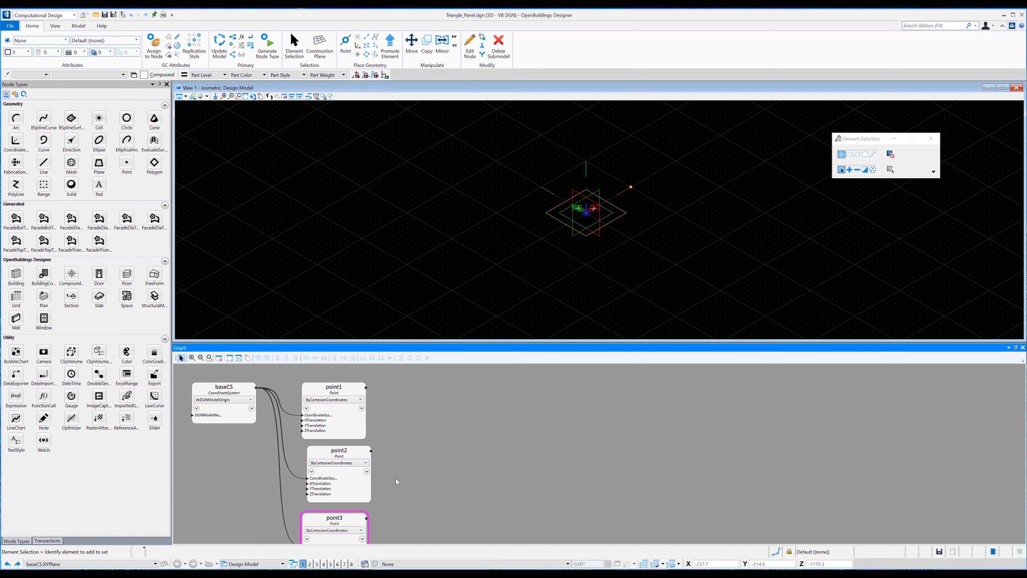
- Set point2's XTranslation to 500, halfway between the base origin and point1
middle_drag(422, 481, 415, 431)
click(315, 448)
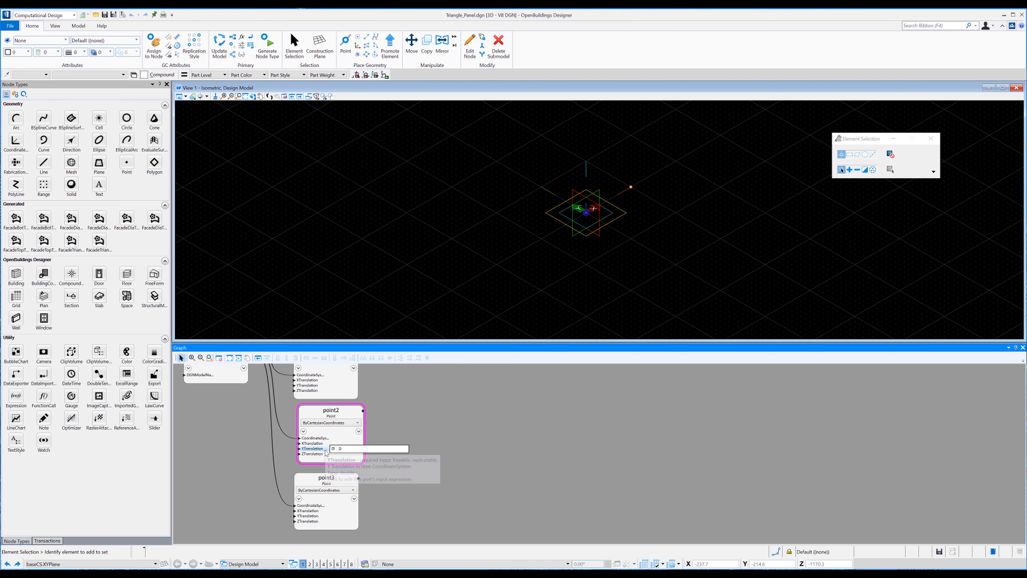
click(316, 444)
key(ctrl+a)
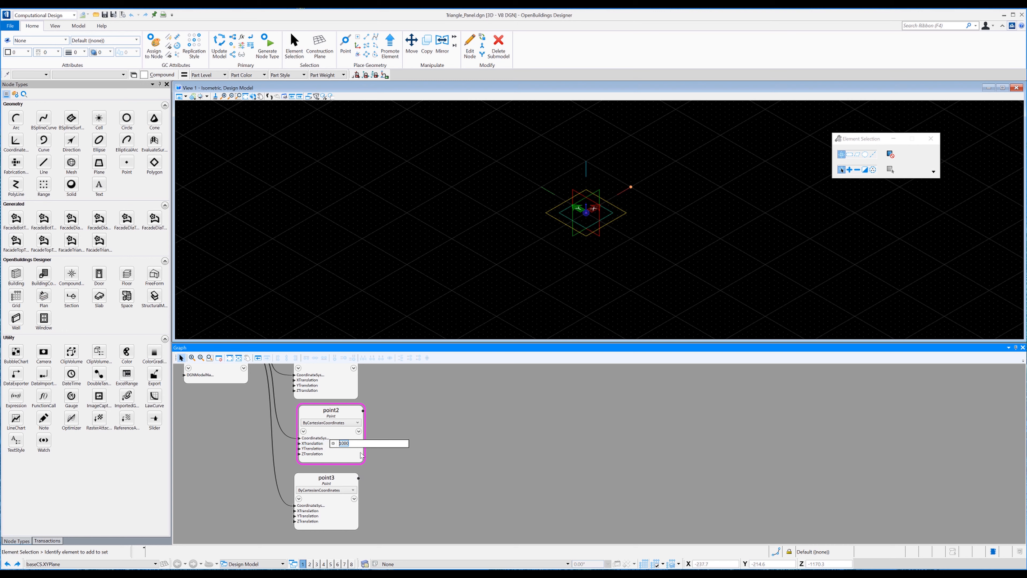
text(50)
key(Return)
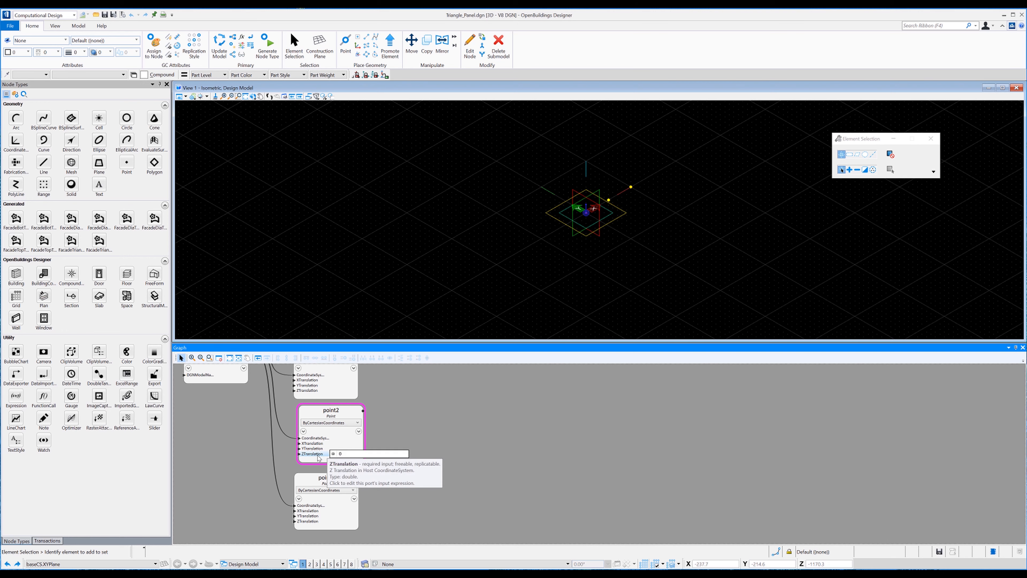
- Raise point2 through its ZTranslation, and move point3 beyond point1 in X and up to point2's height
click(318, 454)
key(Return)
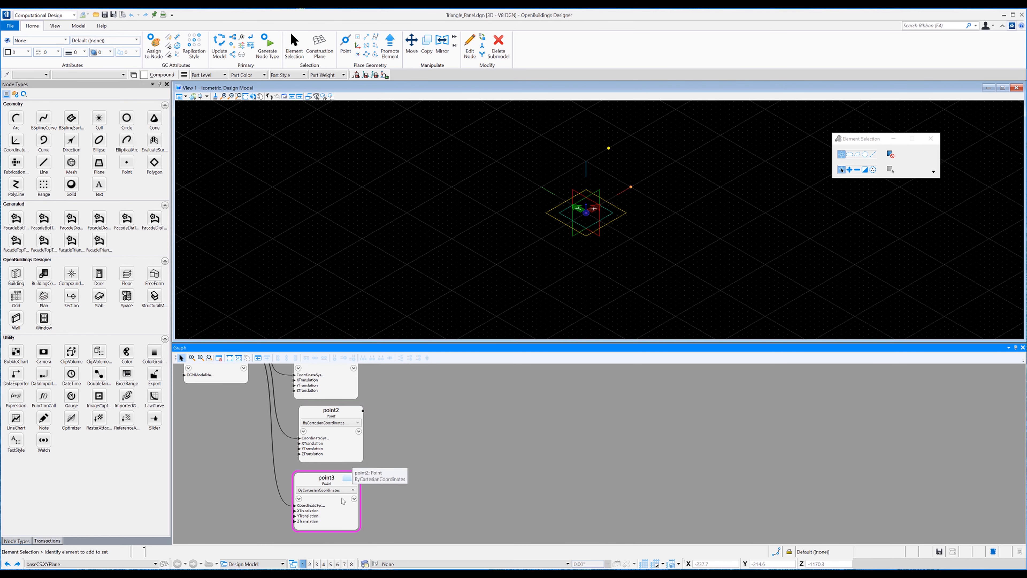
click(341, 511)
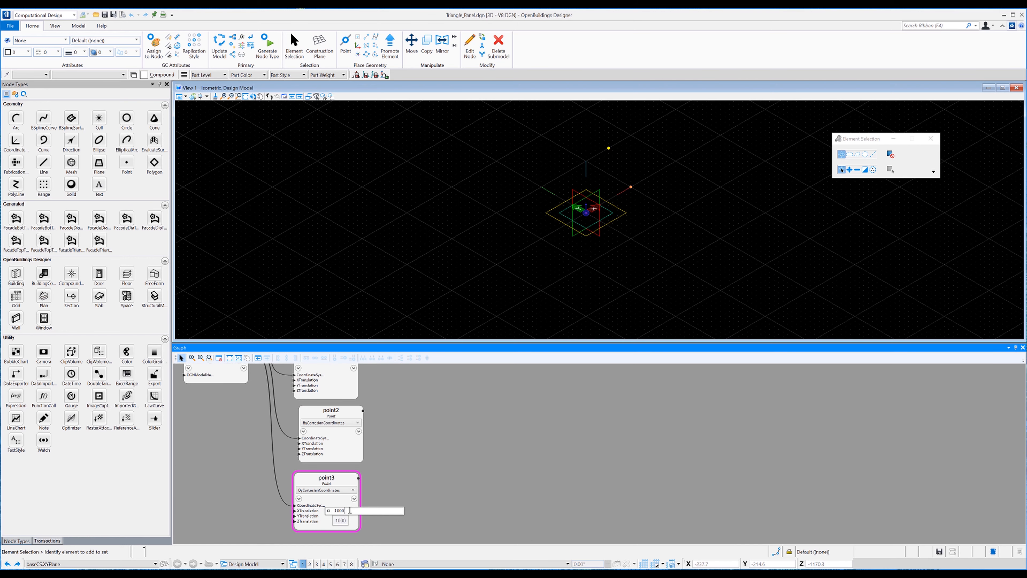
double_click(336, 511)
key(Return)
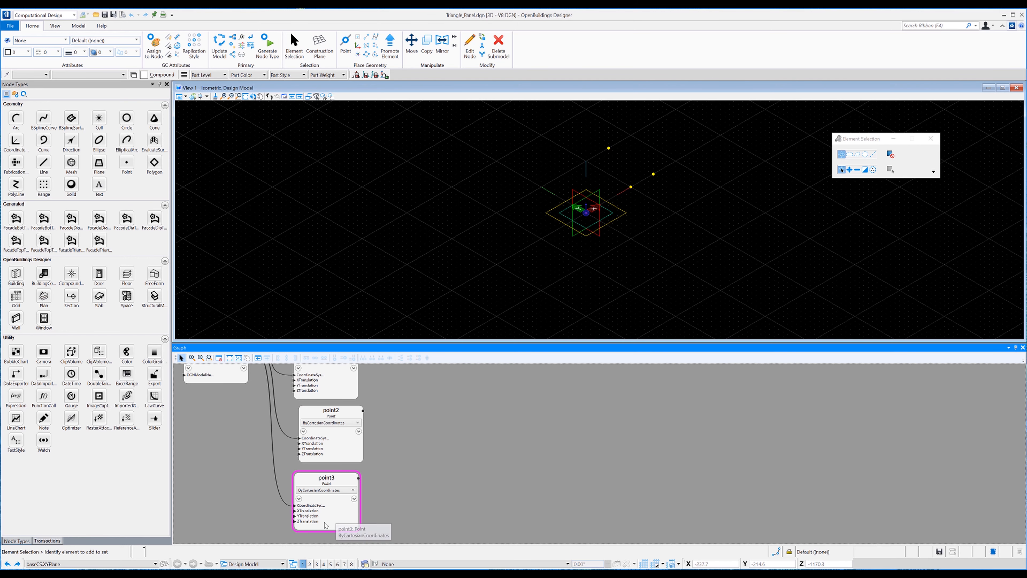
click(341, 521)
text(10)
key(Return)
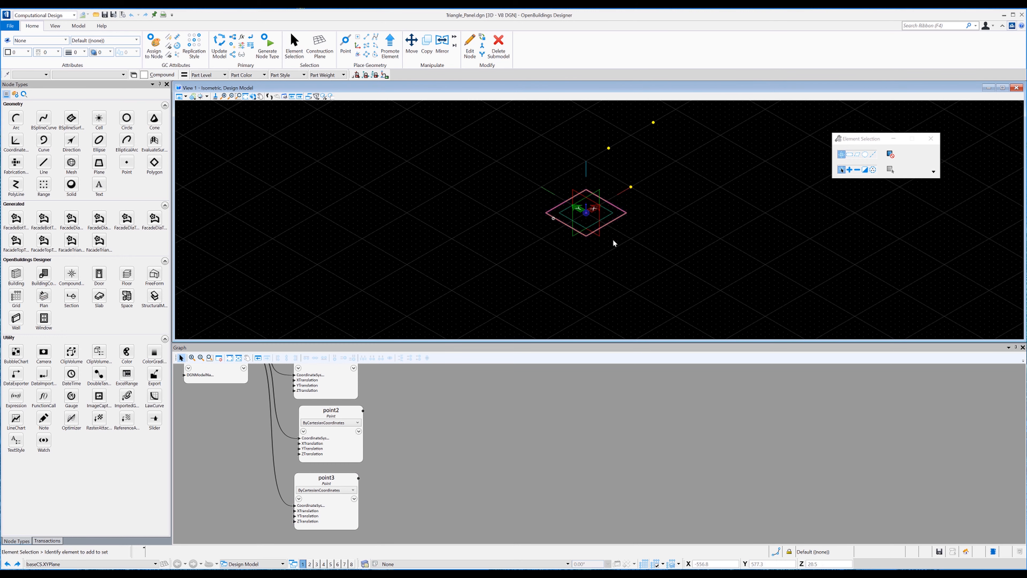
- Add a Polygon node using the ByVertices technique, with point1, point2 and point3 as its VertexPoints
click(253, 98)
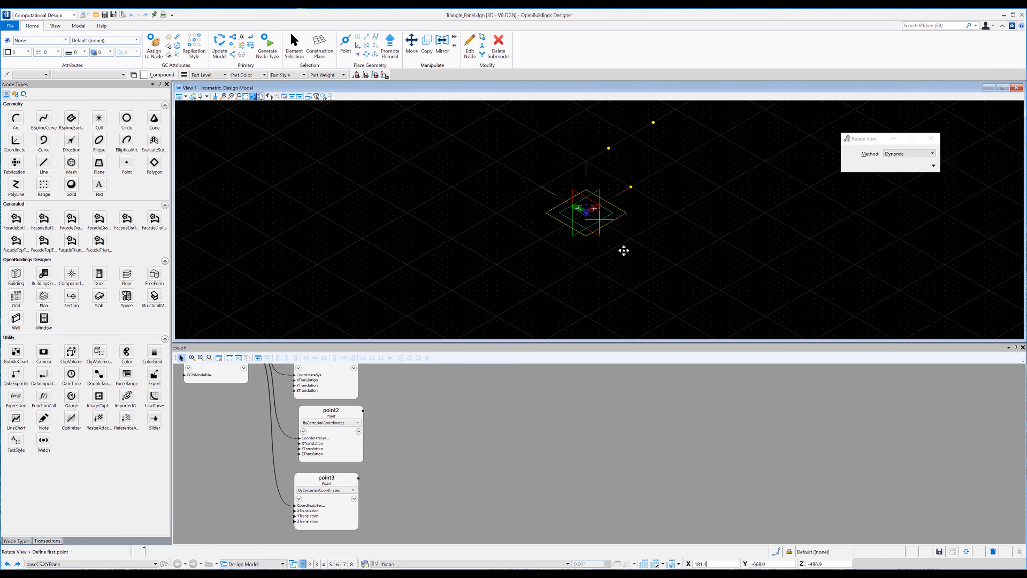
drag(623, 250, 478, 220)
right_click(644, 215)
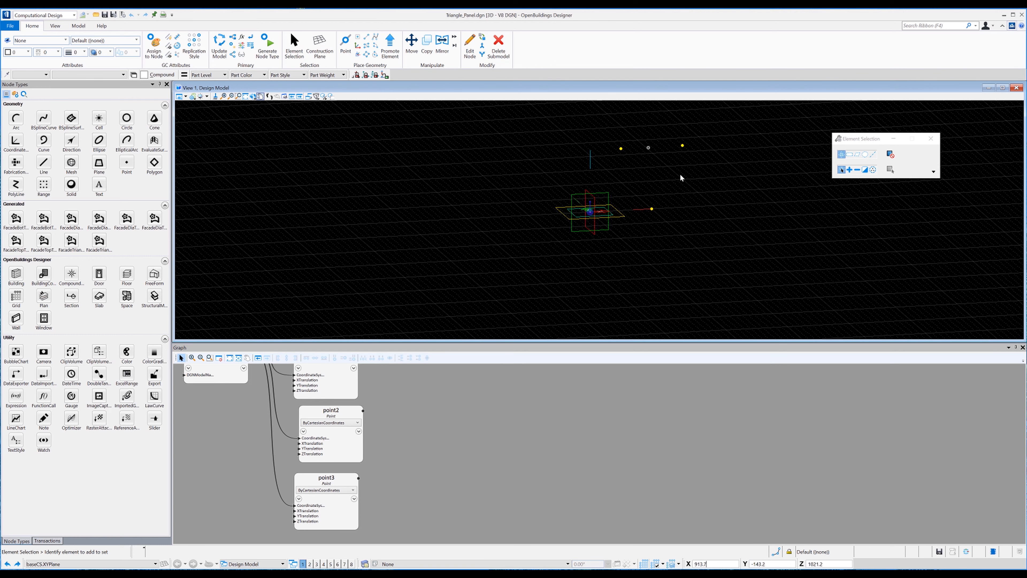
middle_drag(415, 405, 399, 429)
scroll(416, 420, down, 2)
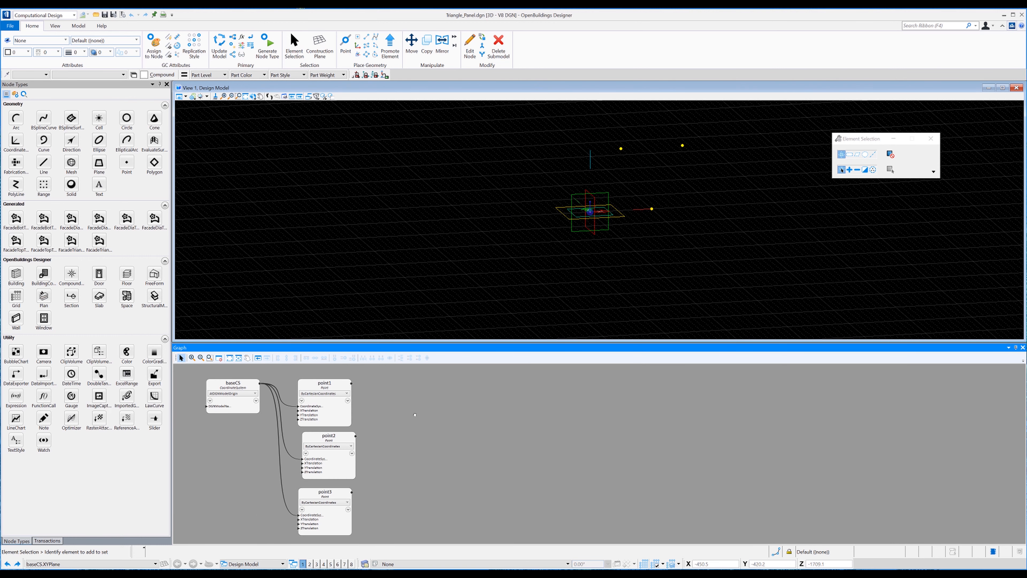
click(154, 164)
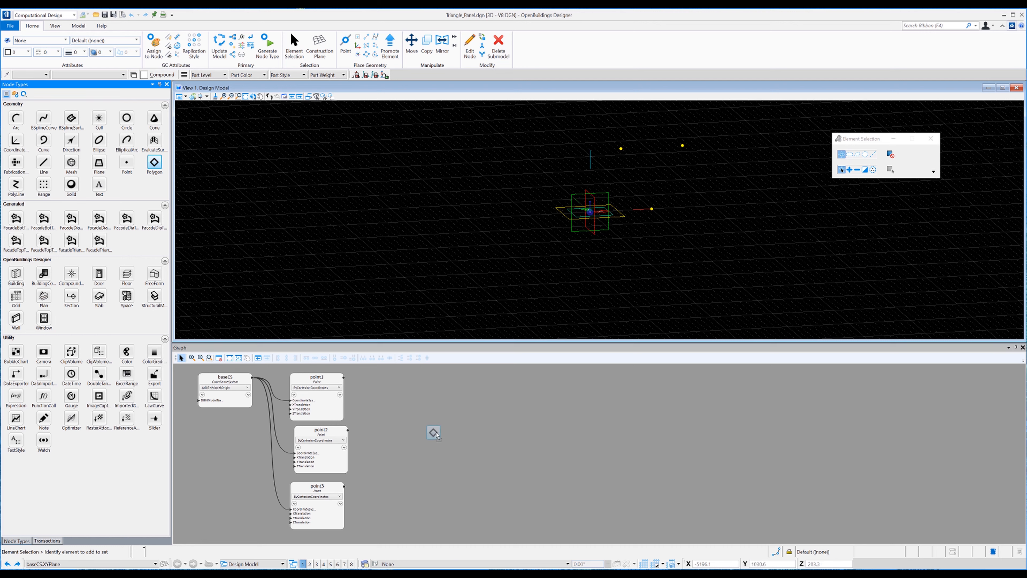
click(410, 436)
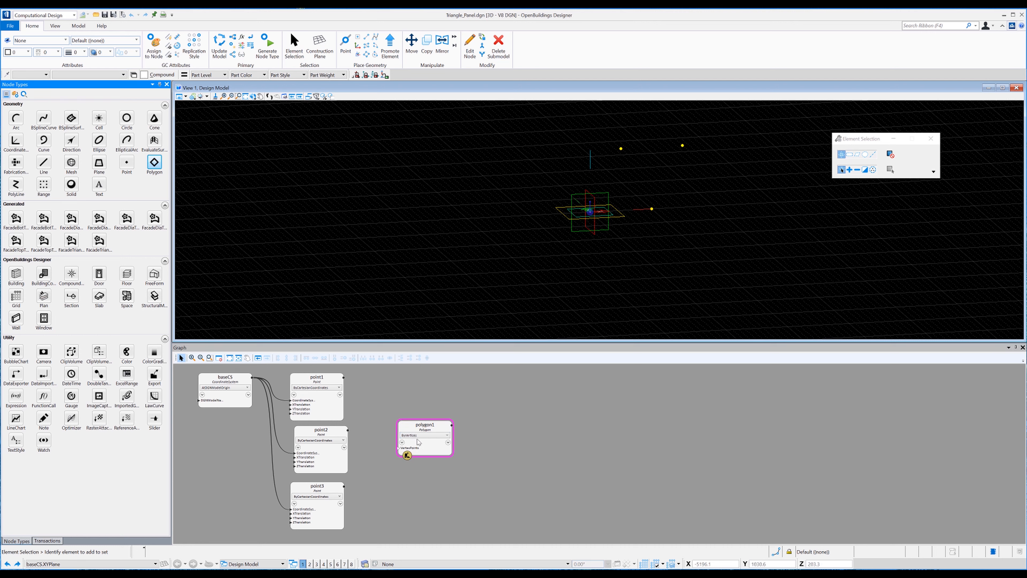
click(409, 448)
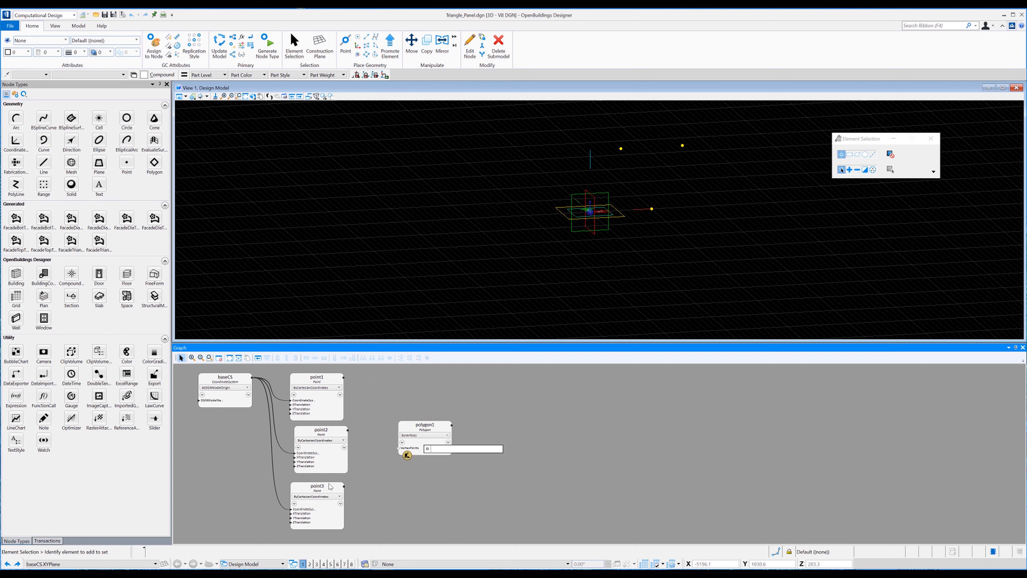
drag(373, 377, 321, 512)
click(526, 399)
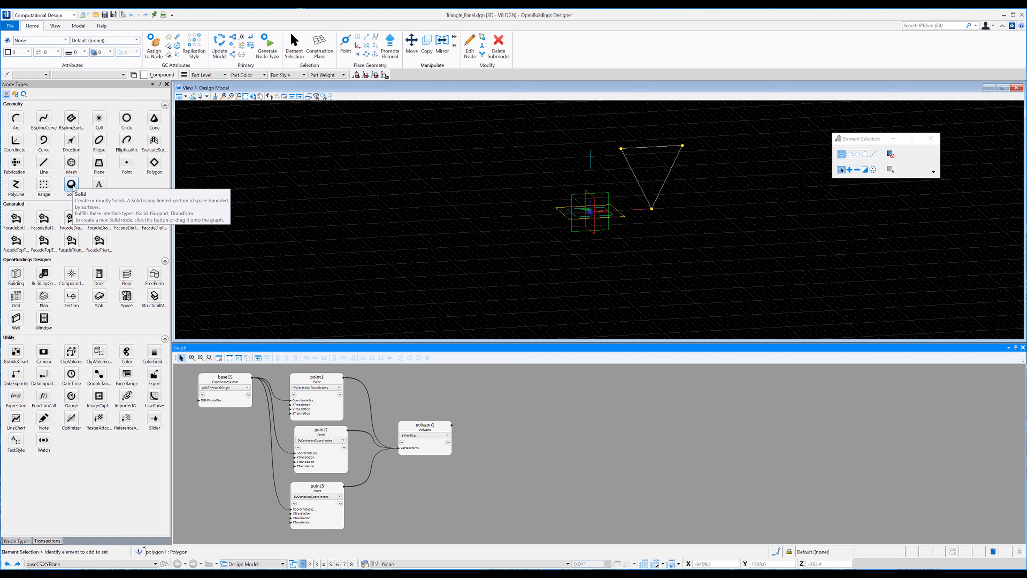
- Add a Solid node beside polygon1 and give it the SweepProfileAlongPath technique
drag(71, 184, 536, 432)
click(547, 430)
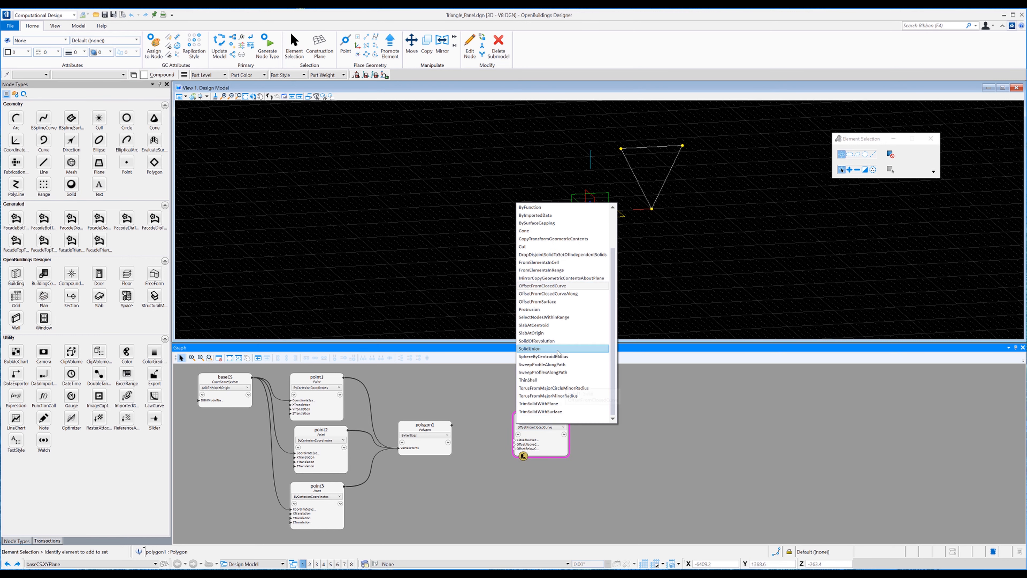
click(543, 365)
- Expose solid1's ProfileMode, XDimension, YDimension, XOffset and YOffset inputs on the node, and set ProfileMode to Rectangle
click(518, 443)
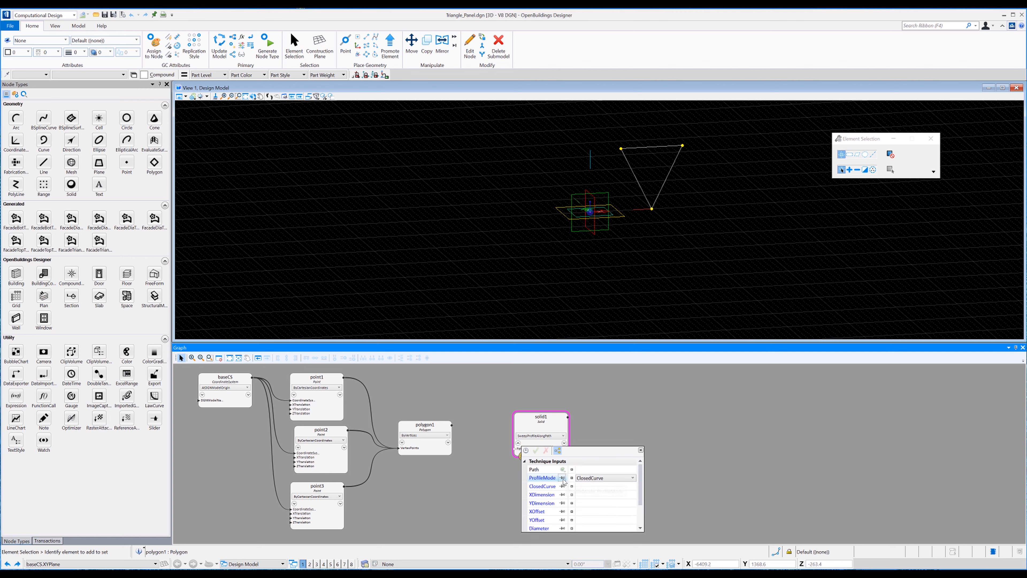
click(562, 477)
click(562, 494)
click(562, 503)
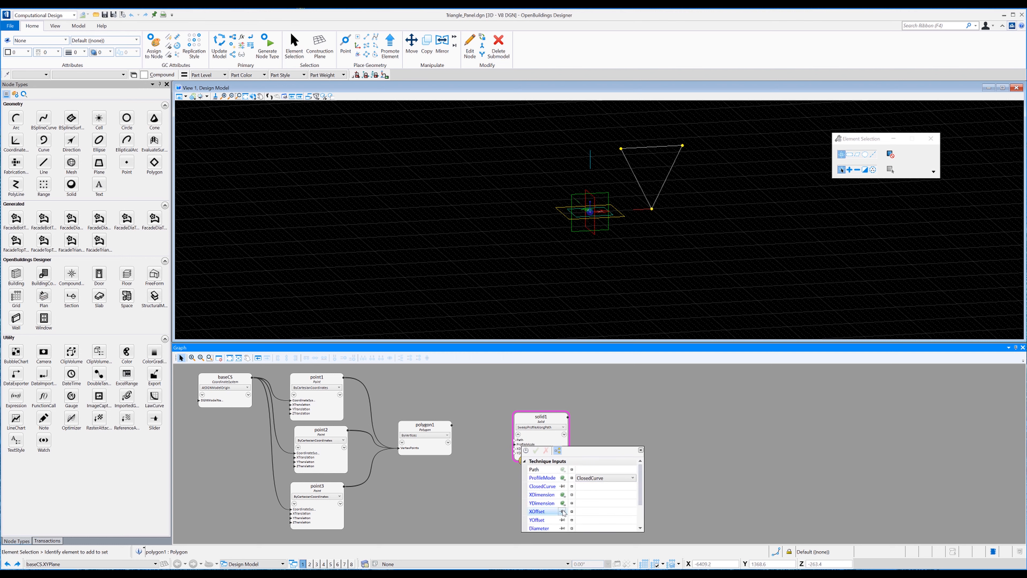
click(562, 511)
click(562, 520)
click(620, 481)
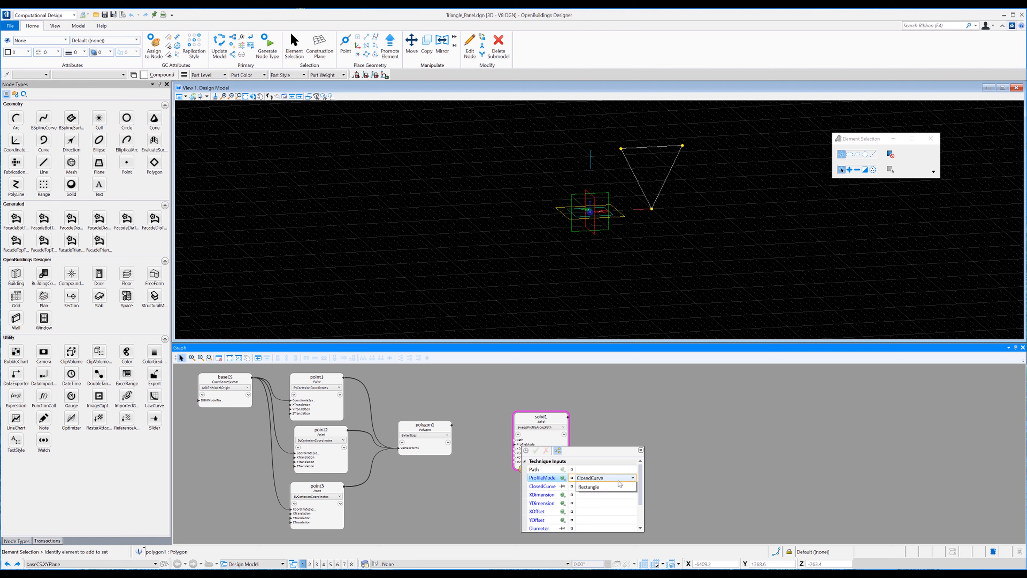
click(606, 494)
click(641, 451)
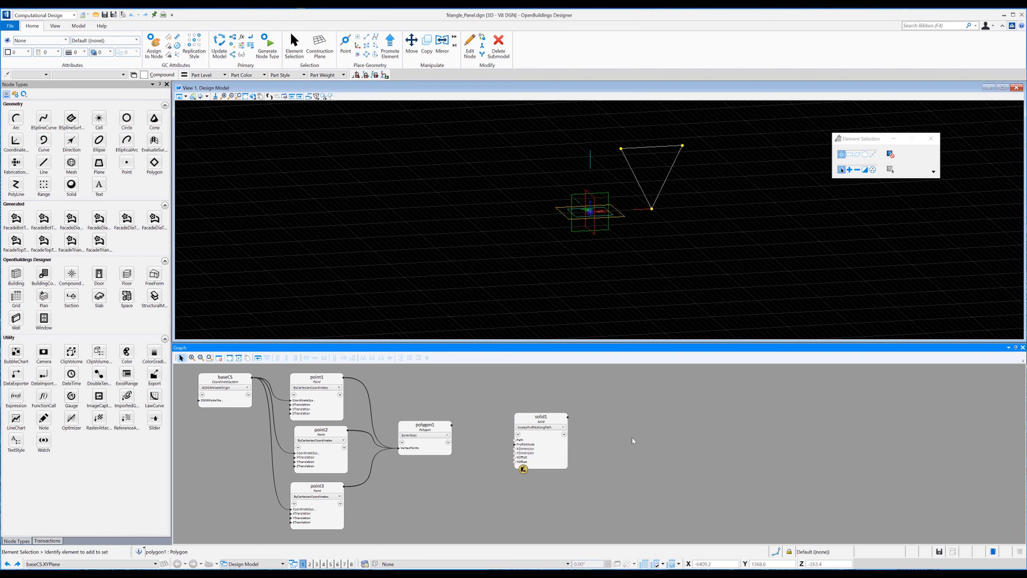
- Set solid1's XDimension to 50, YDimension to 100, XOffset to 25 and YOffset to 0
click(526, 448)
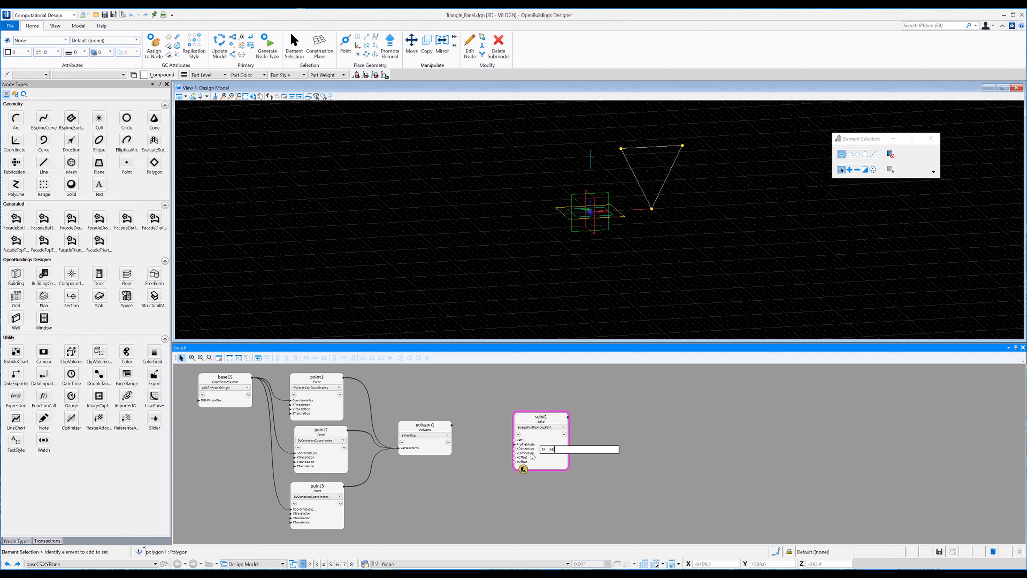
click(532, 455)
click(531, 454)
text(10)
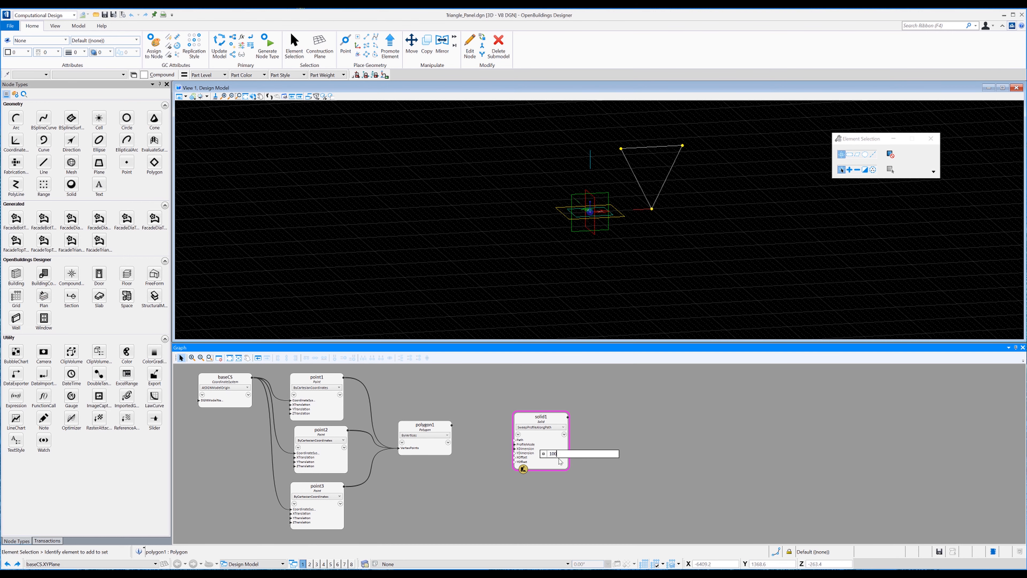
text(0)
click(529, 458)
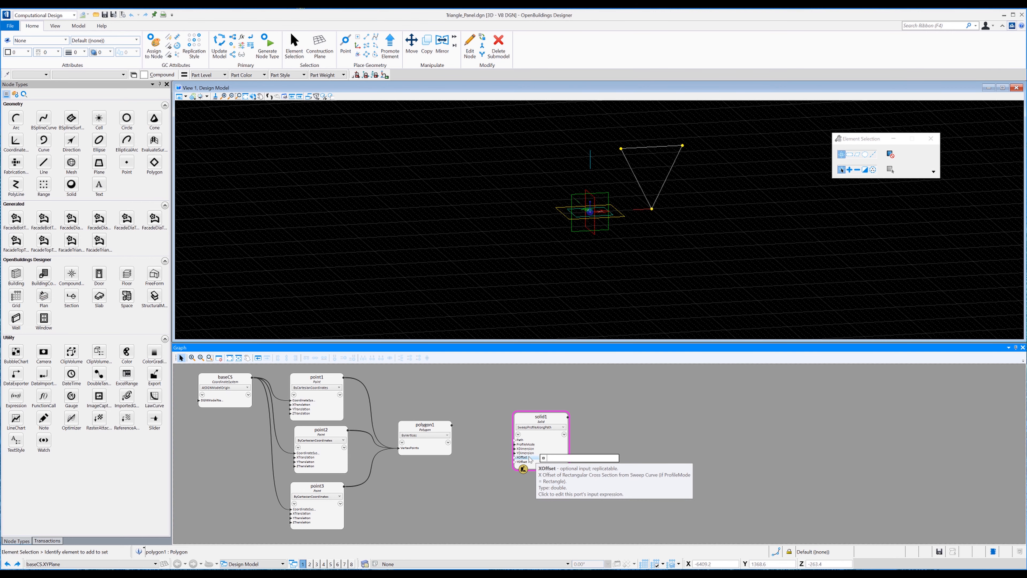
text(25)
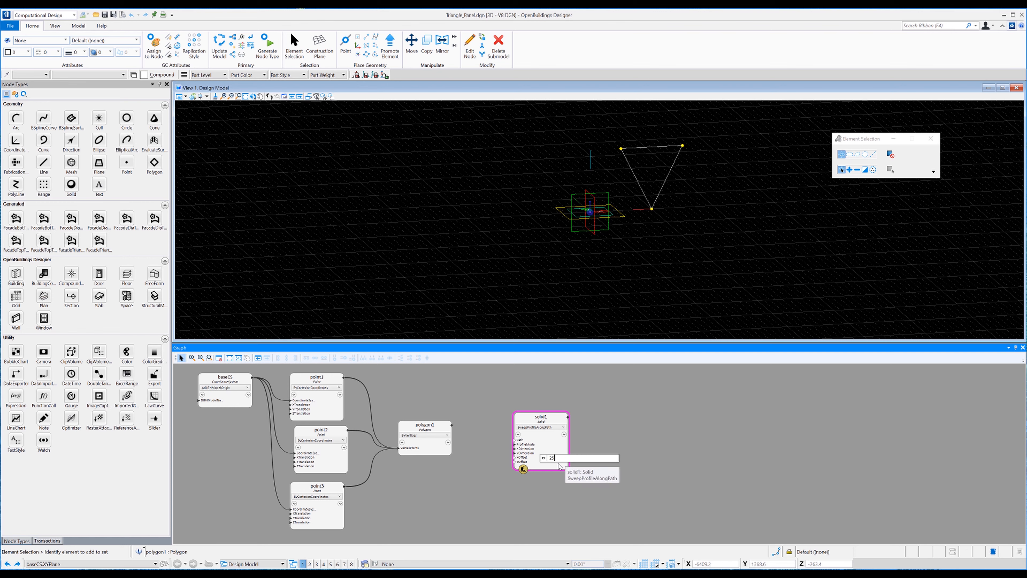
click(559, 463)
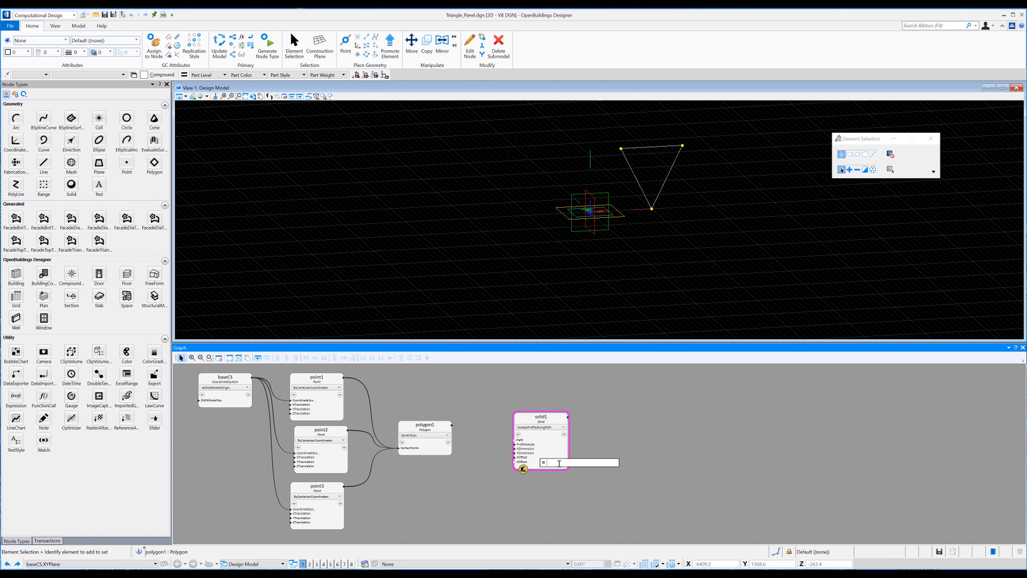
text(0)
click(605, 453)
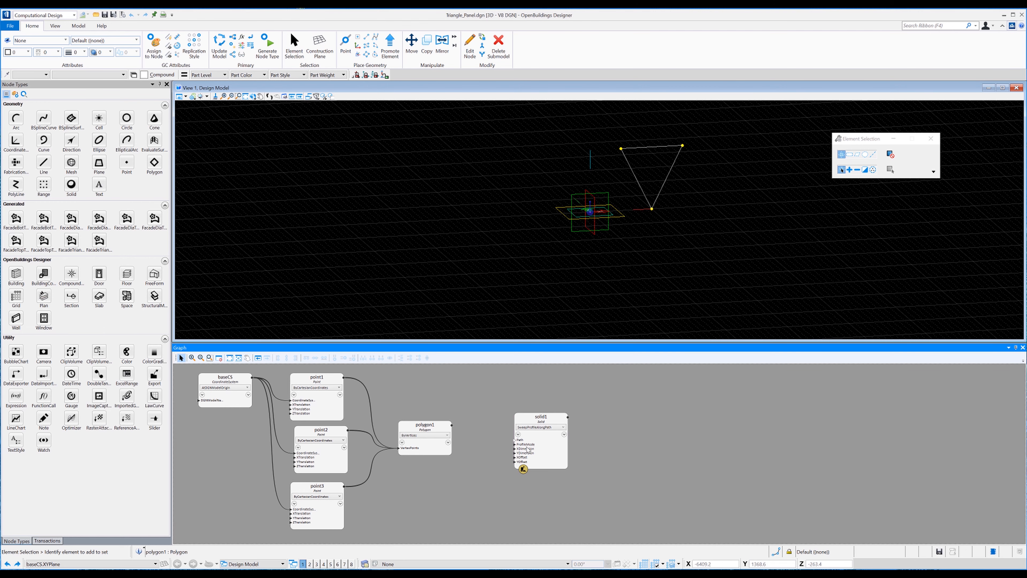
- Connect polygon1 to solid1's Path input and switch the view to the Illustration: Ignore Lighting display style
drag(517, 440, 447, 427)
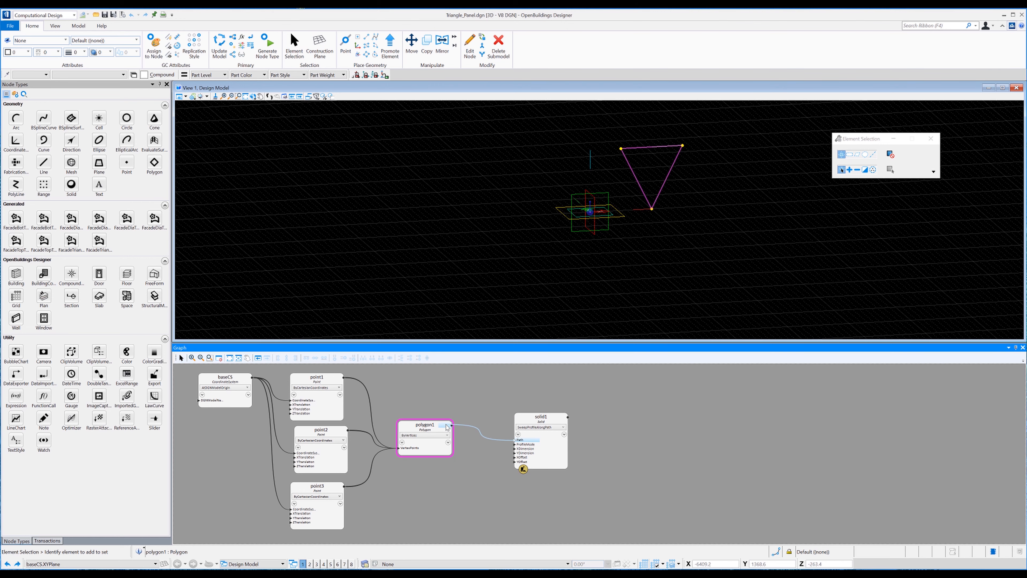
scroll(664, 162, up, 3)
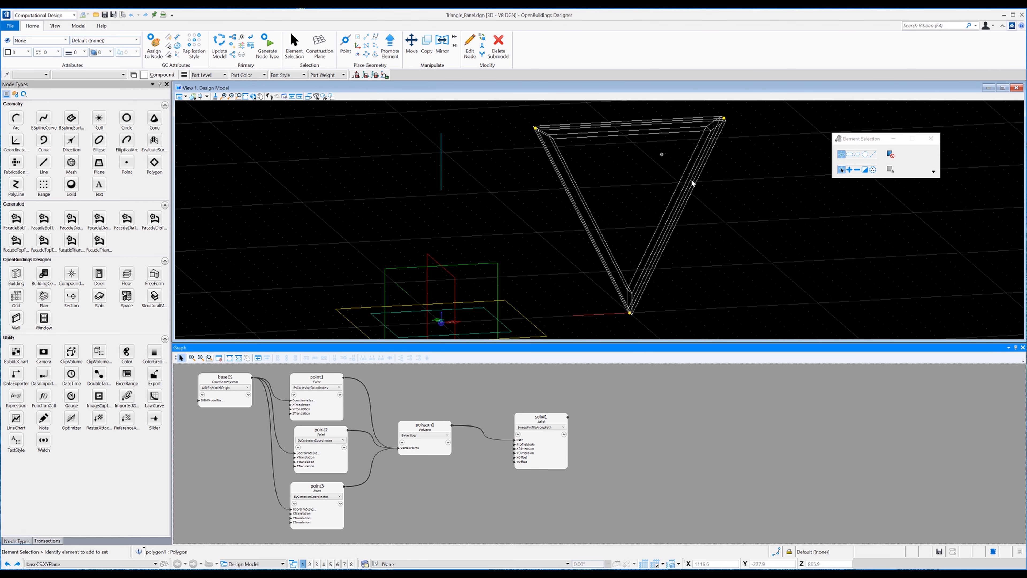
shift+right_click(711, 183)
click(741, 199)
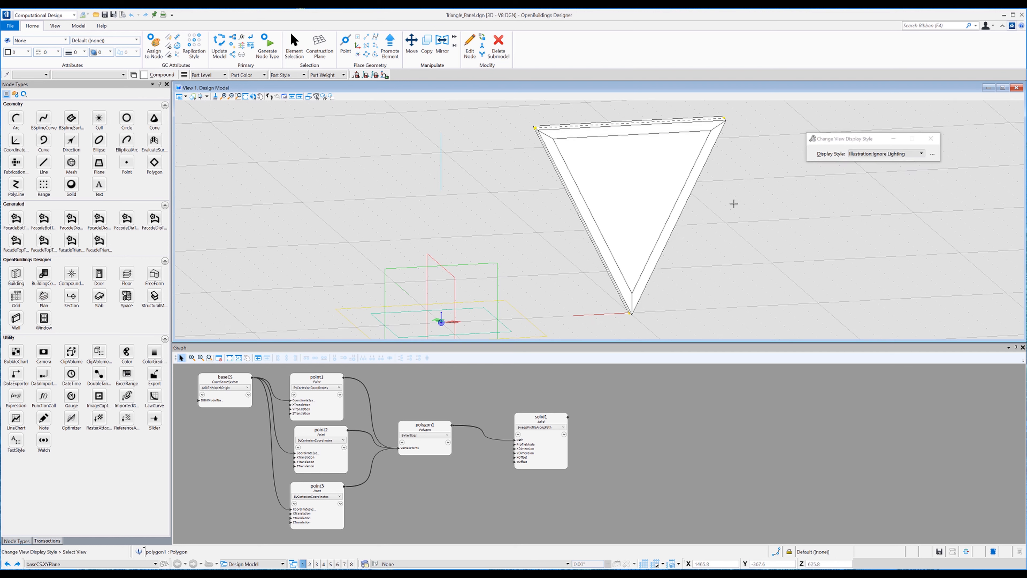
right_click(734, 203)
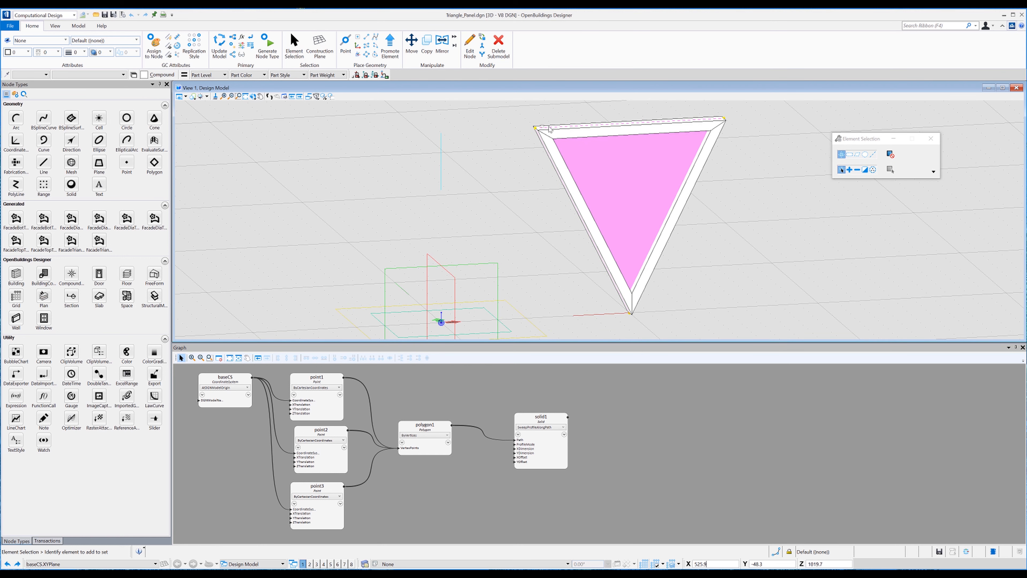
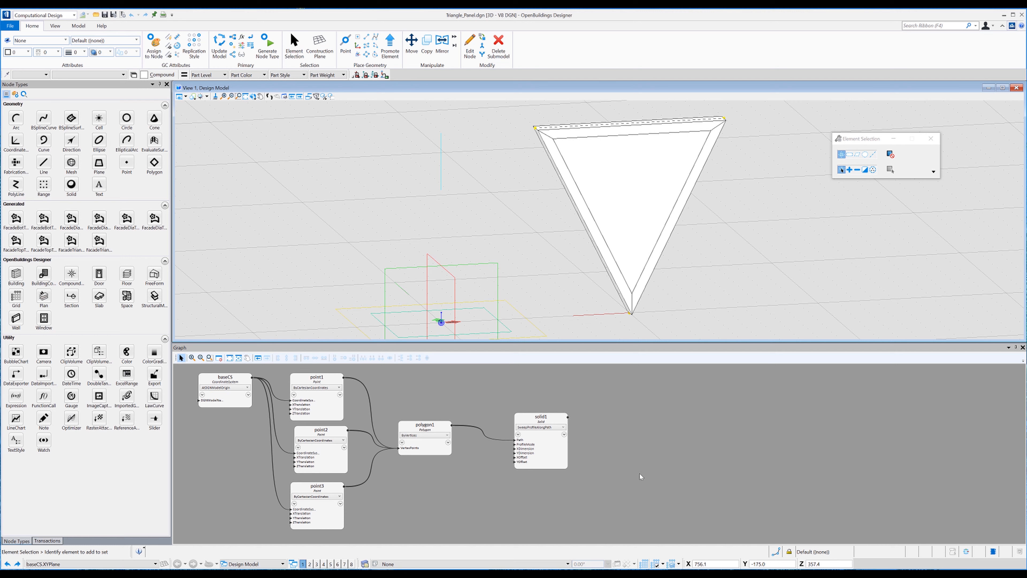
- Set solid1's XOffset to -25 to shift the rectangular profile to the other side of the polygon
click(538, 463)
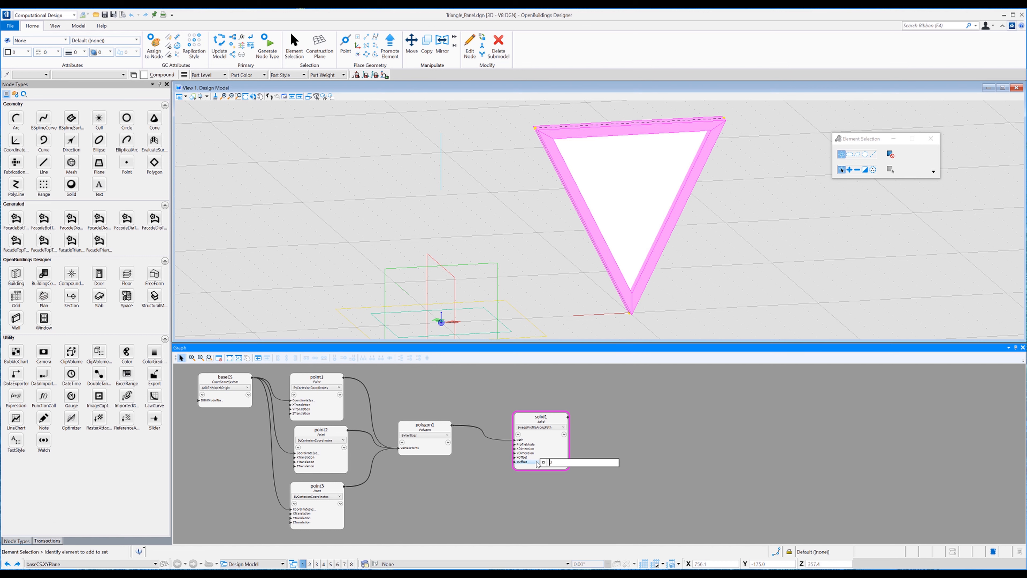
click(547, 457)
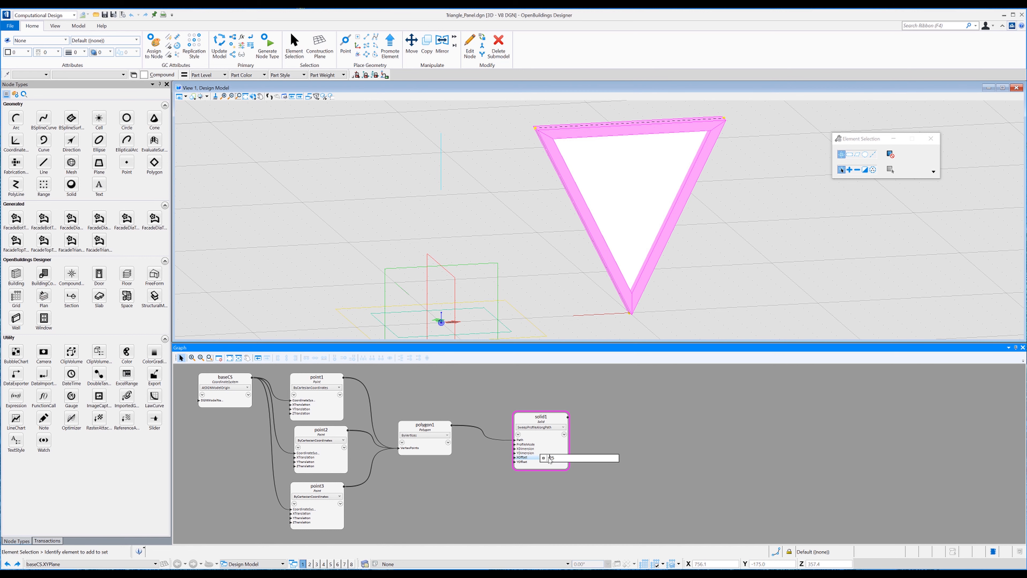
drag(556, 459, 545, 458)
key(BackSpace)
text(-25)
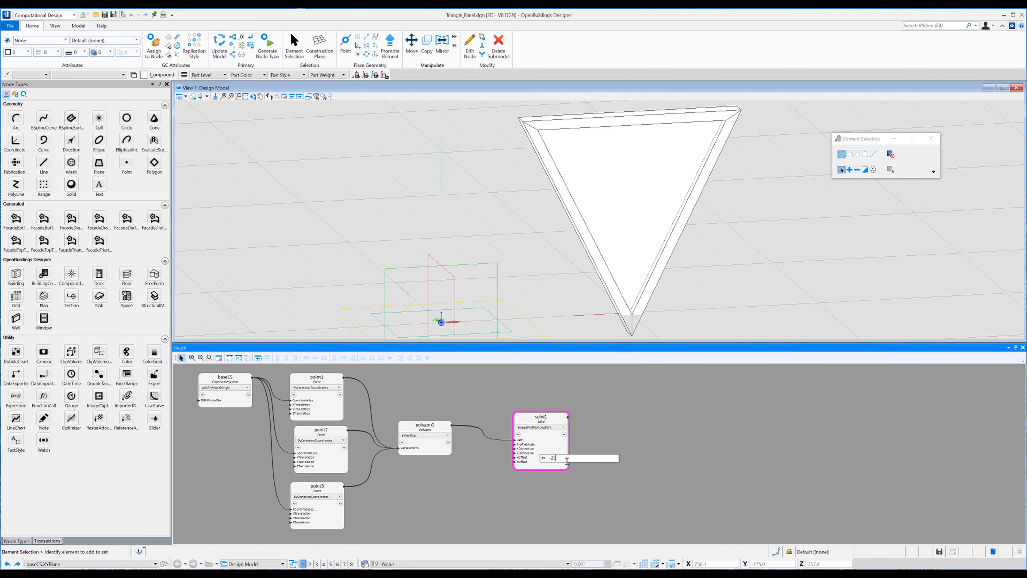
key(Return)
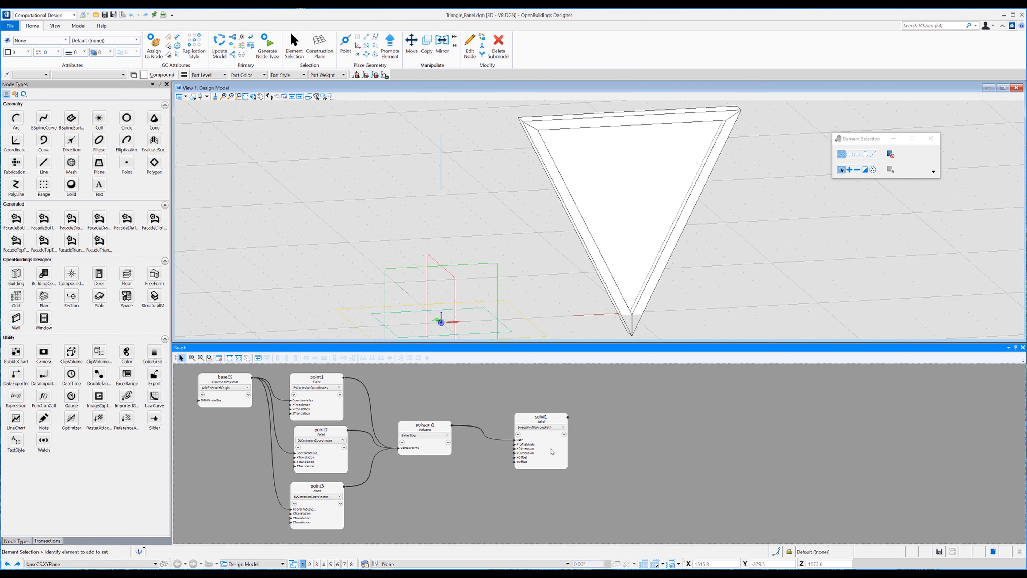
click(523, 458)
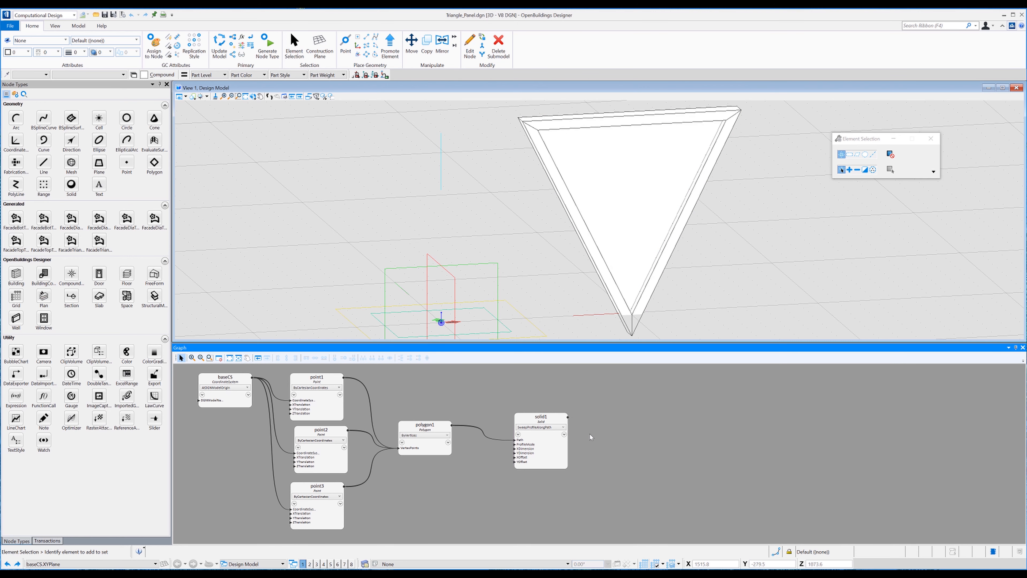
- Delete the solid1 node and return the view to the Wireframe display style
drag(521, 422, 503, 417)
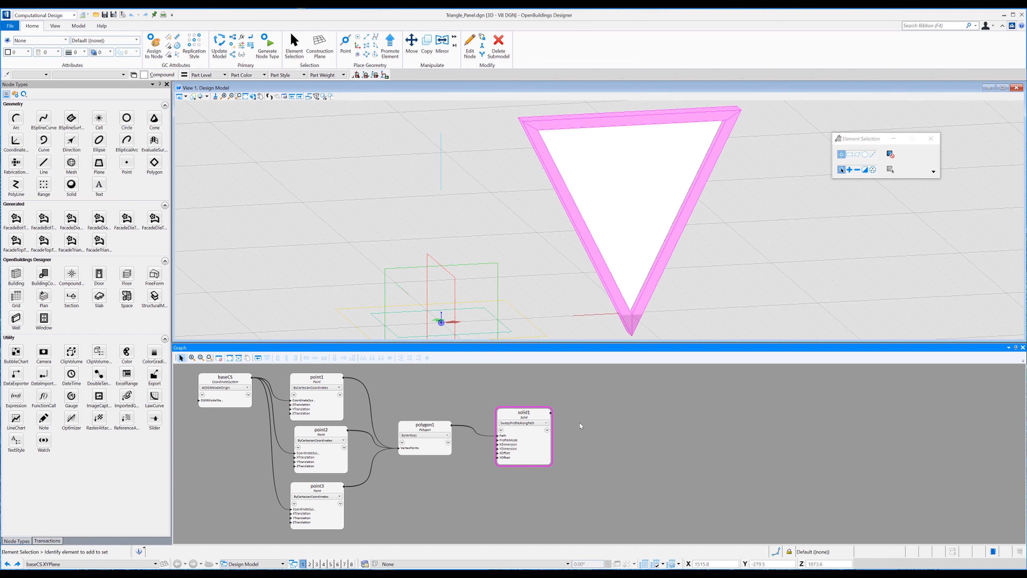
right_click(541, 443)
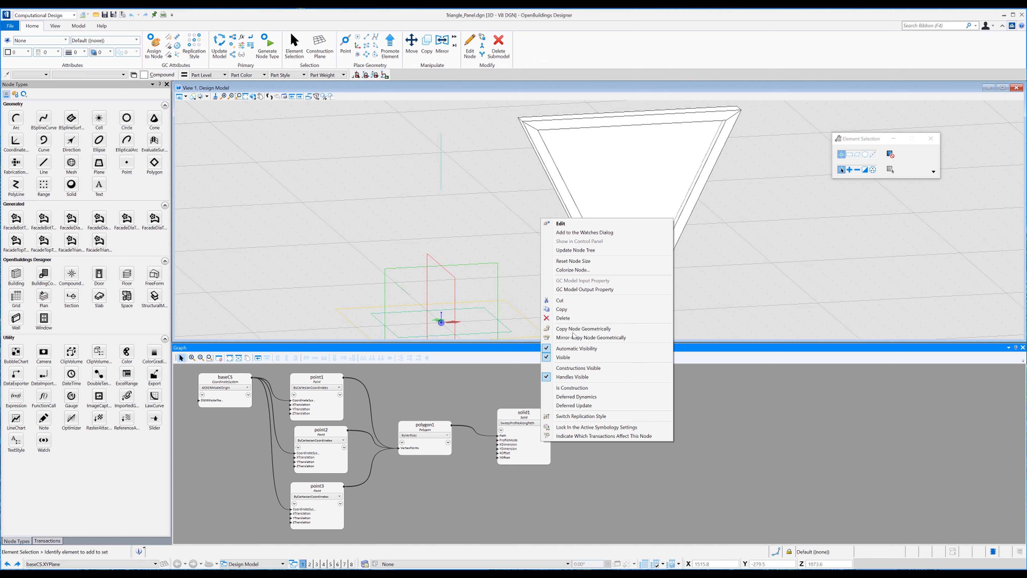
click(571, 317)
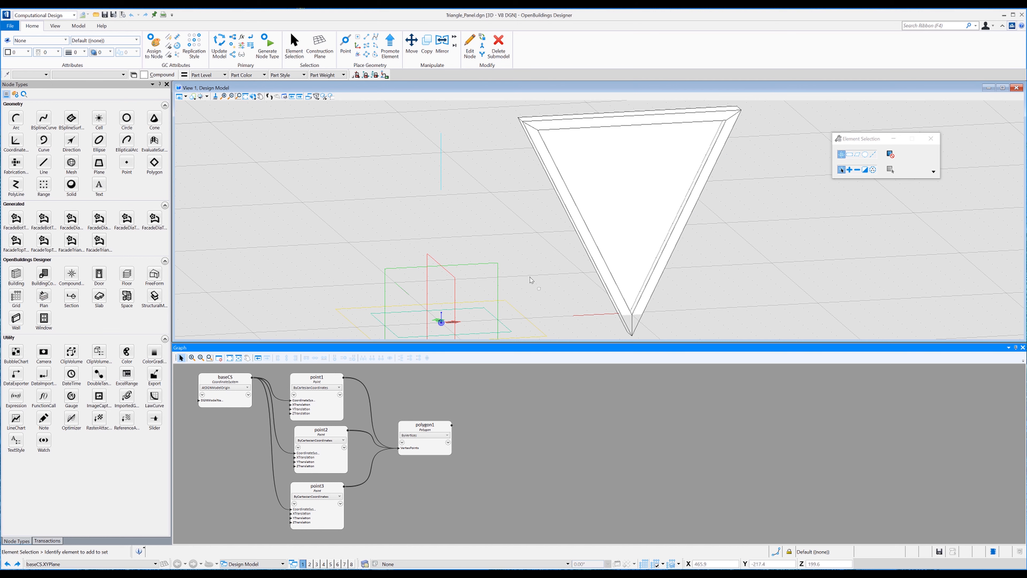
shift+right_click(503, 215)
click(504, 247)
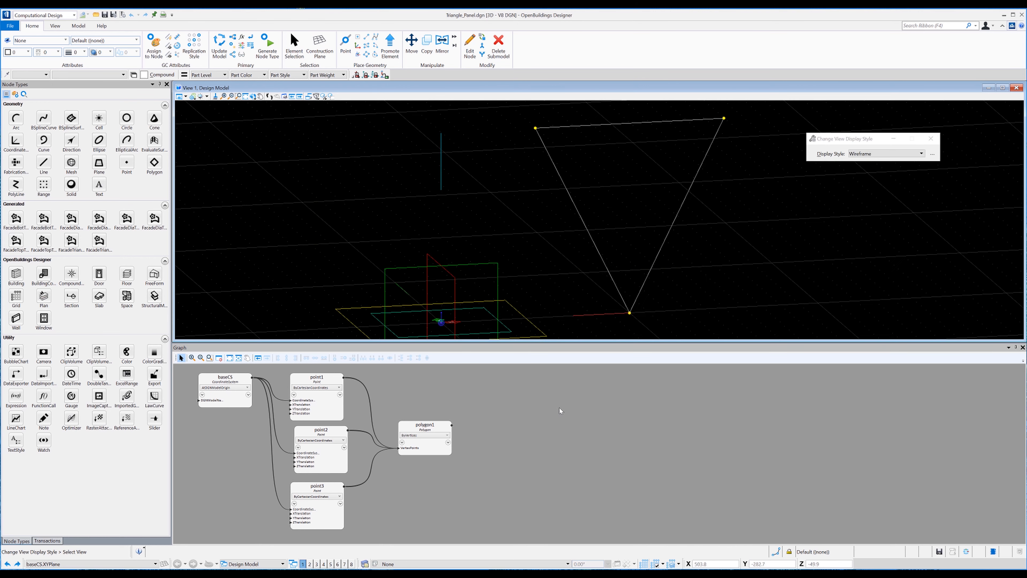
- Add a second Polygon node to the graph, above and beyond polygon1
click(559, 410)
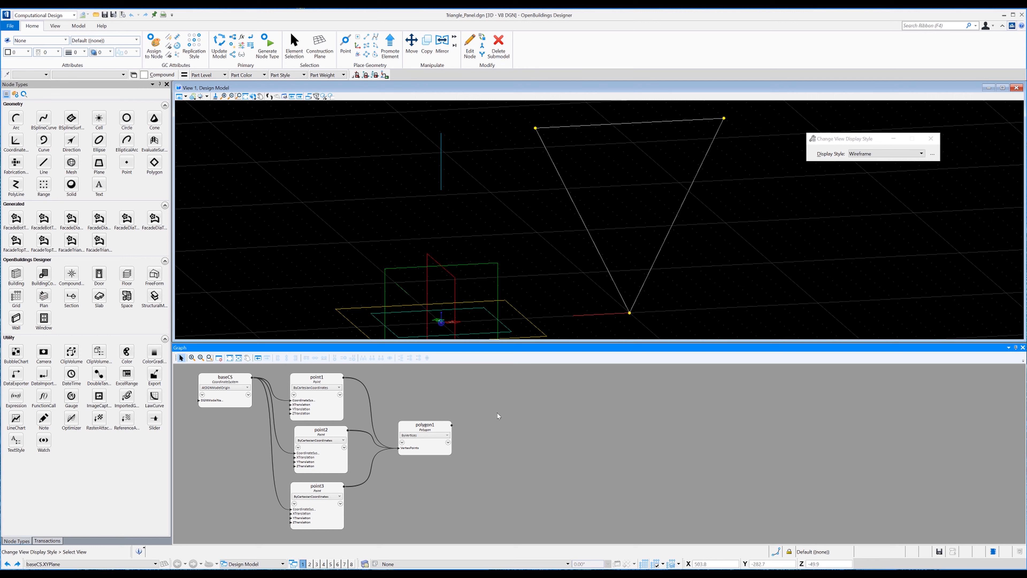
click(154, 163)
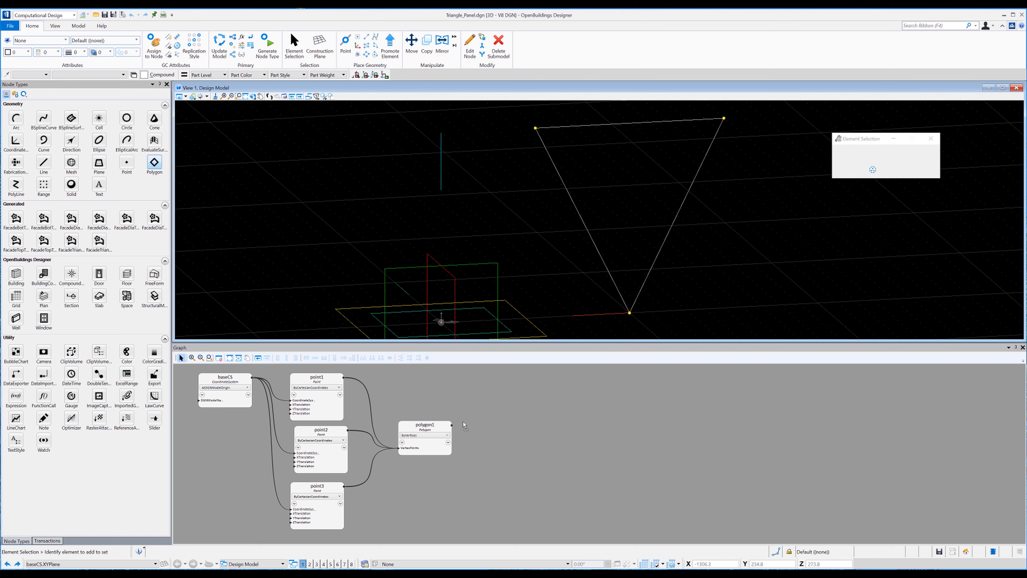
click(502, 405)
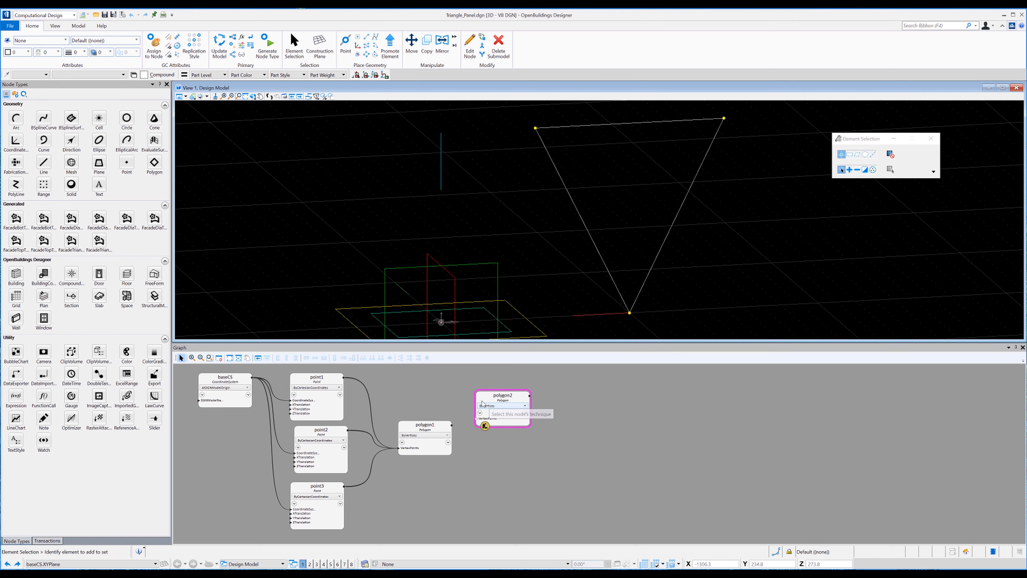
- Reposition the polygon2 node in the graph, set its technique to Offset, and check its available input ports
drag(501, 425, 554, 427)
click(545, 409)
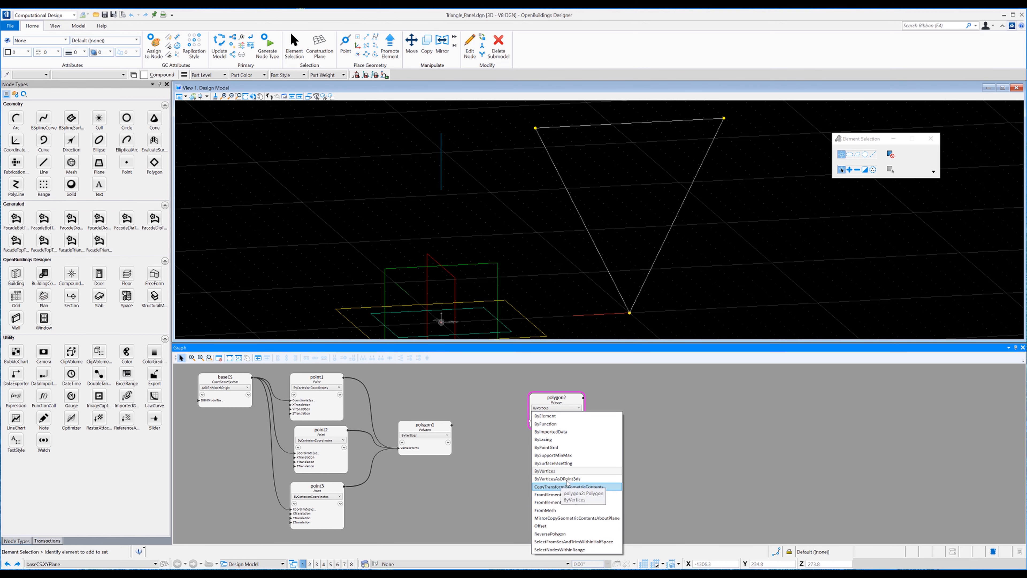
mouse_move(570, 483)
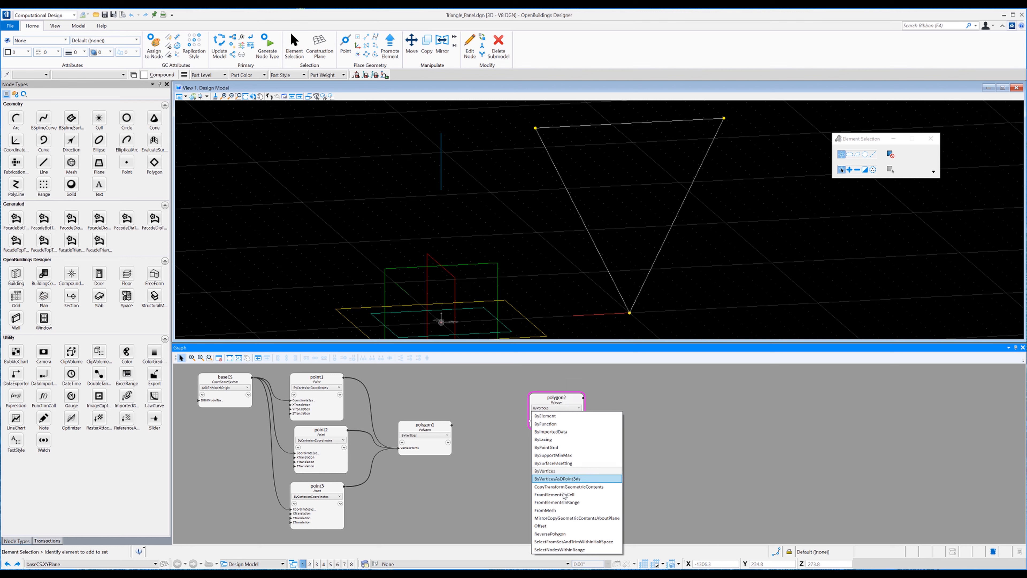
click(557, 525)
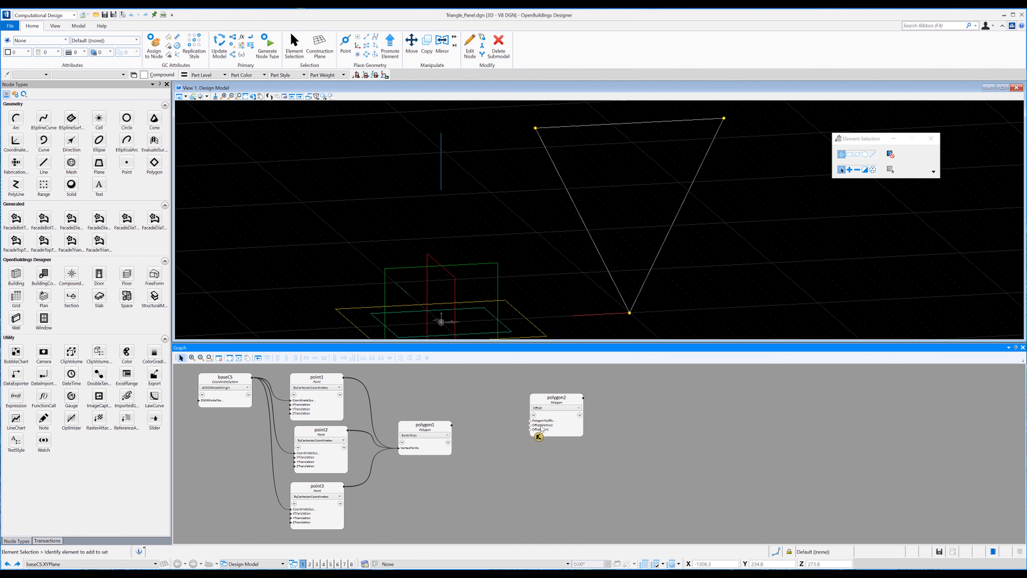
drag(545, 416, 524, 404)
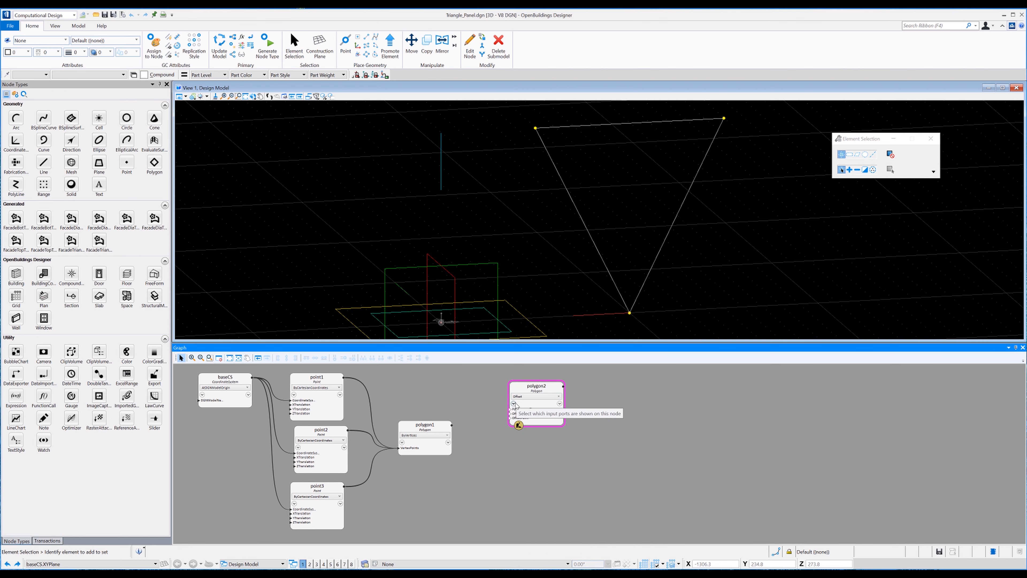
click(514, 404)
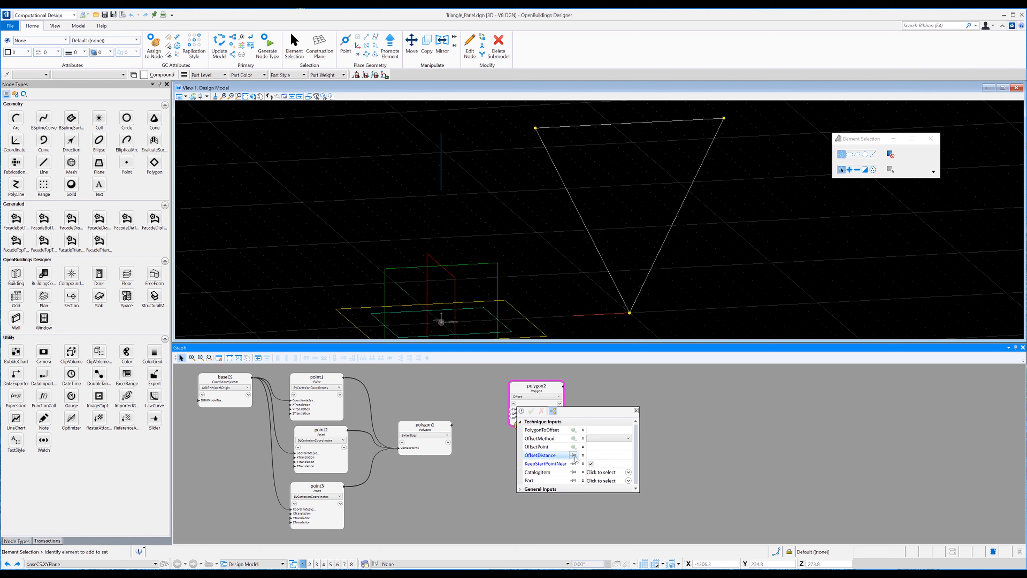
click(635, 410)
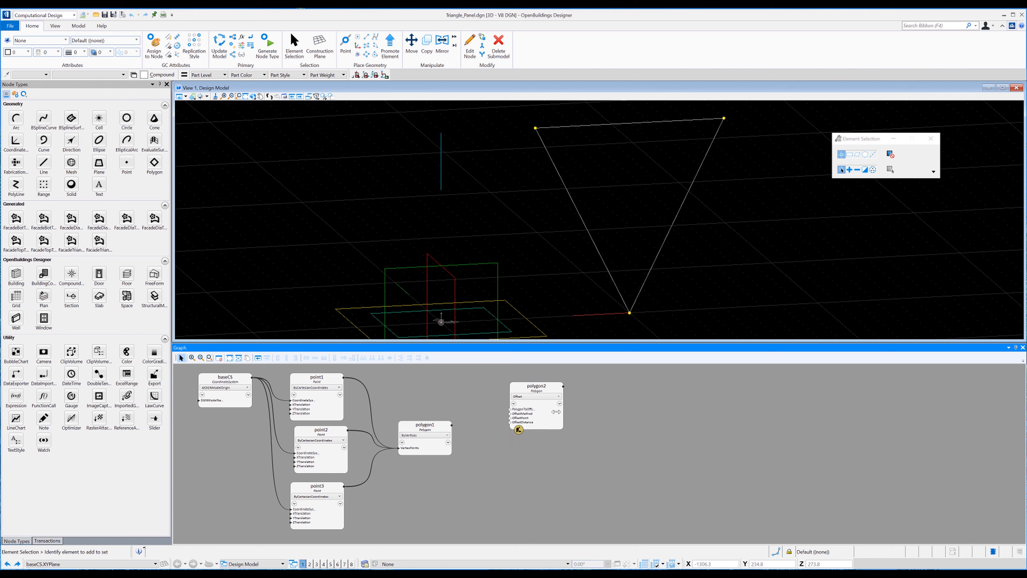
- Connect the polygon1 node to the PolygonToOffset input of polygon2
drag(511, 409, 447, 427)
click(533, 414)
click(566, 414)
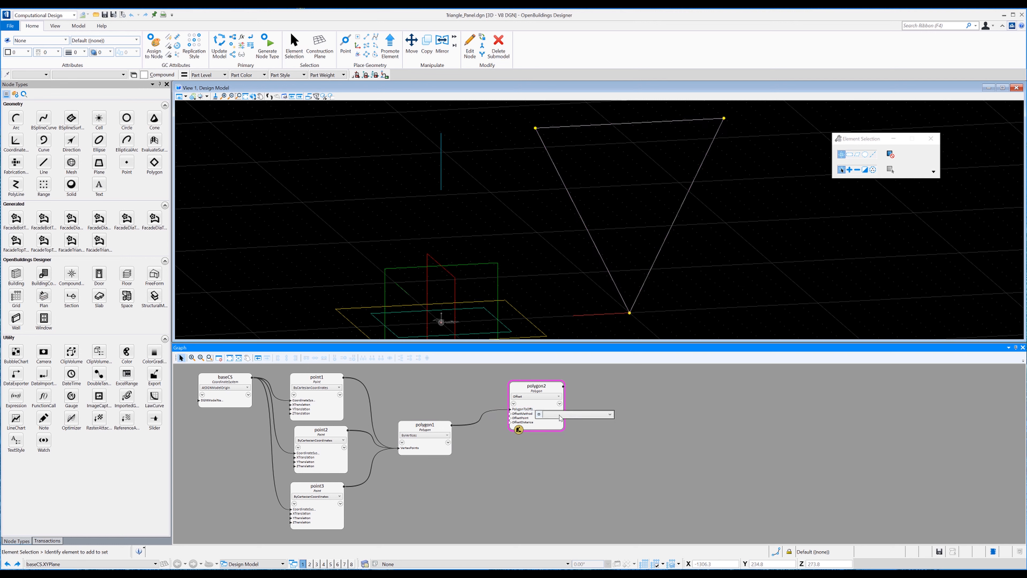
click(563, 429)
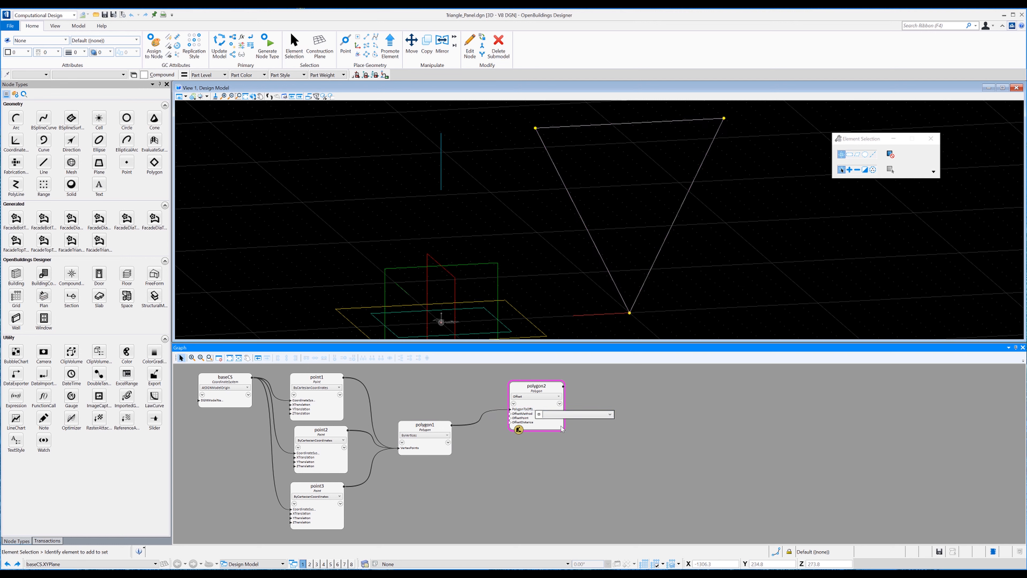
- Set polygon2's OffsetDistance to a new variable, FrameWidth = 50, and place the variable's node above polygon1
click(526, 422)
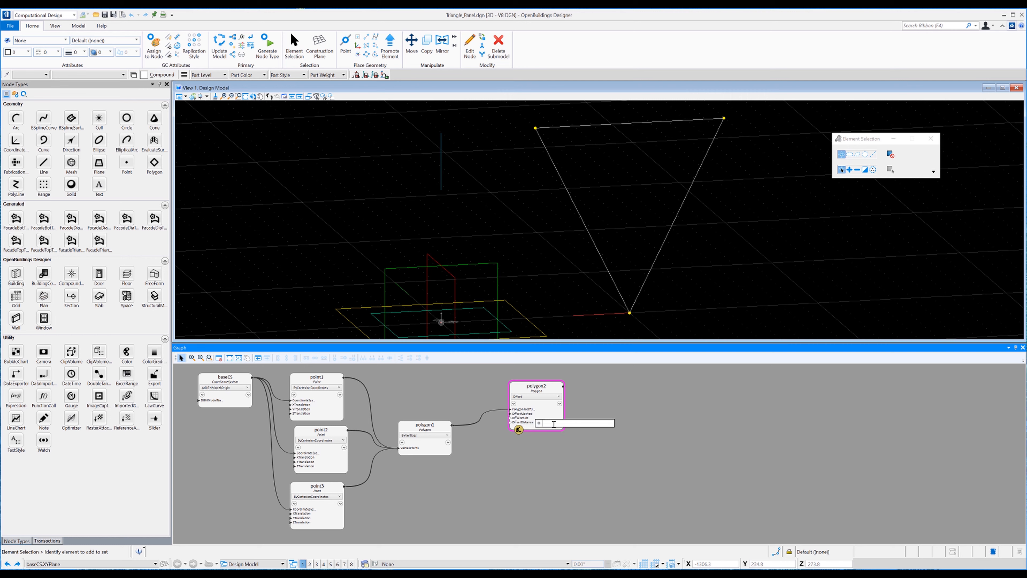
text(FrameWidth)
key(Return)
text(Frame)
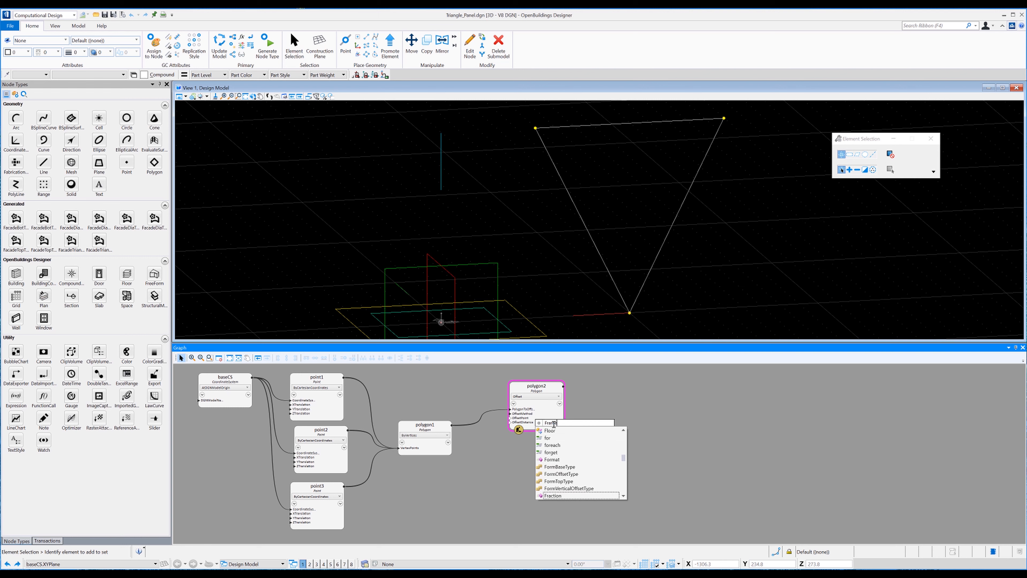
text(Width )
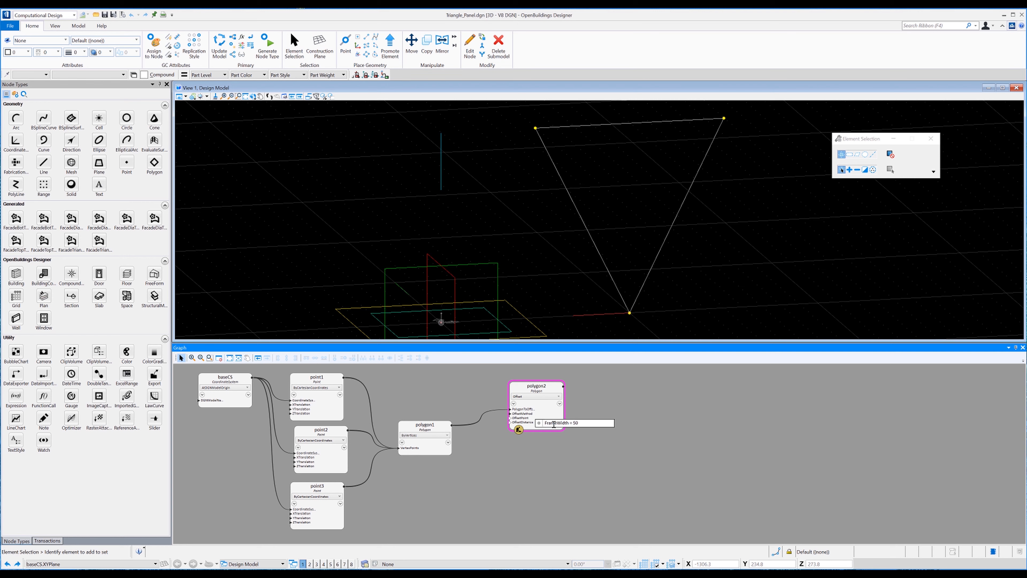
text(= 50)
key(Return)
drag(488, 452, 458, 375)
click(611, 414)
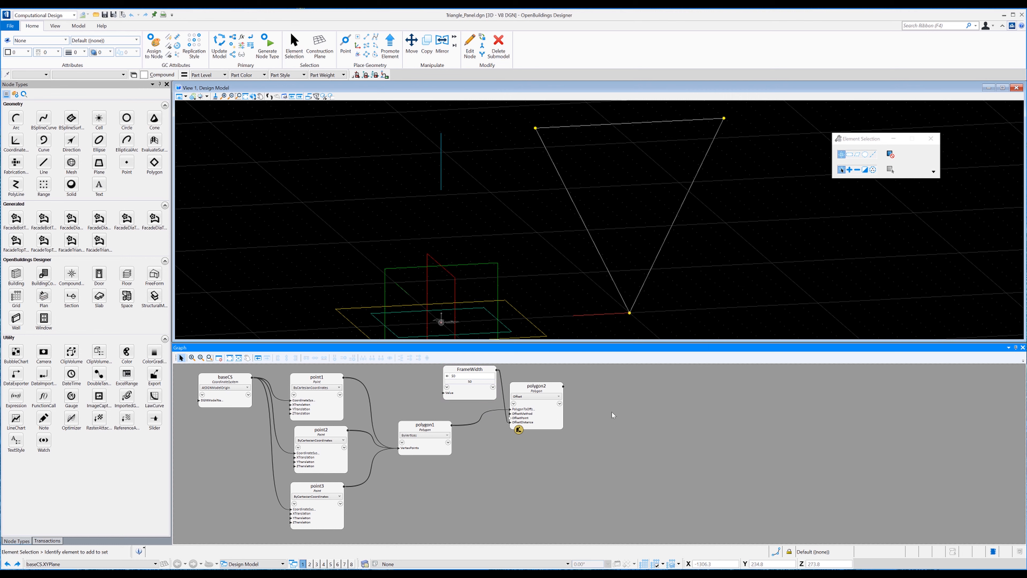
- Add a Point node below polygon2 in the graph and set its technique to CentroidOffset
click(524, 423)
click(526, 467)
click(127, 163)
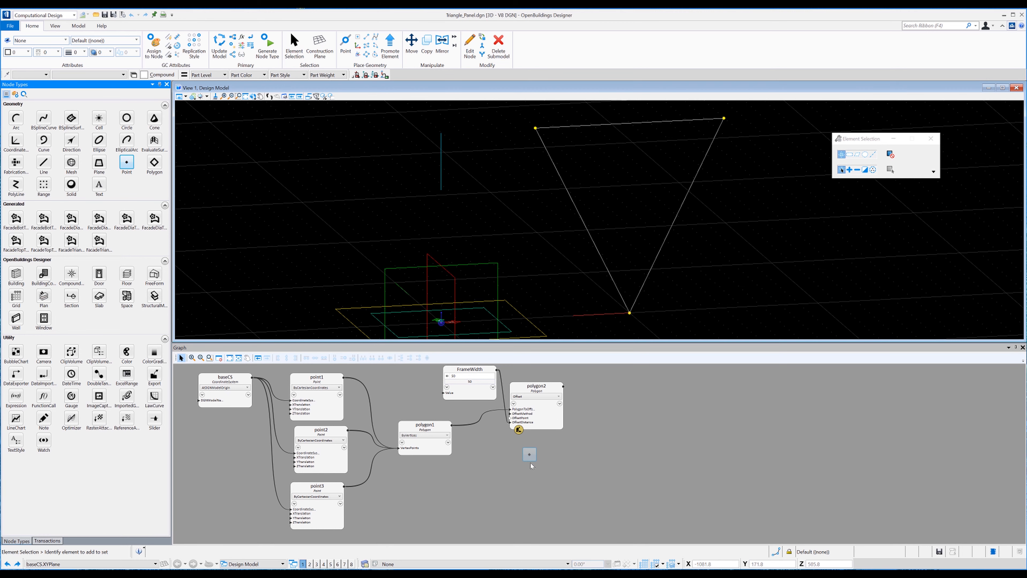
click(530, 459)
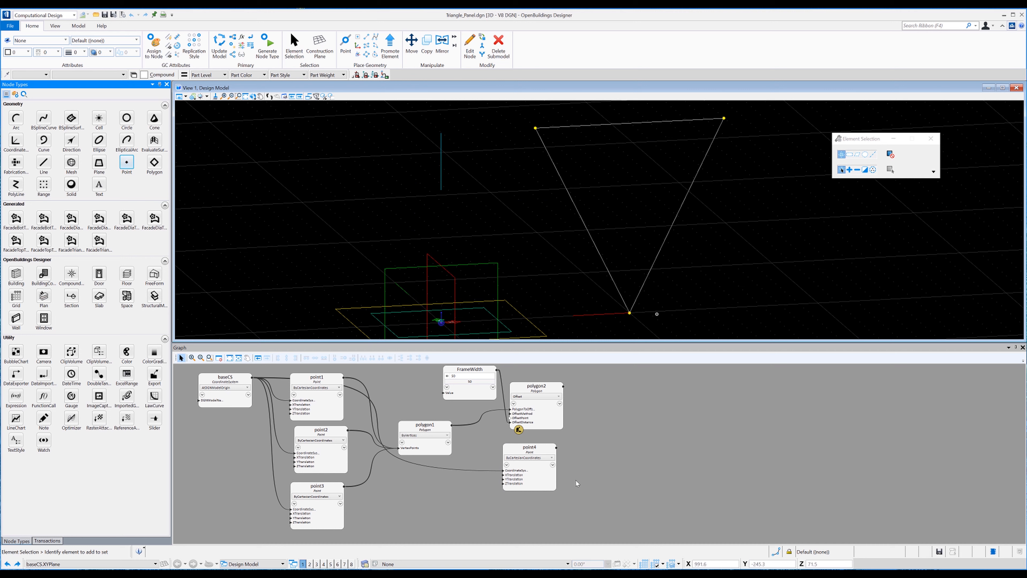
click(526, 457)
scroll(544, 364, down, 1)
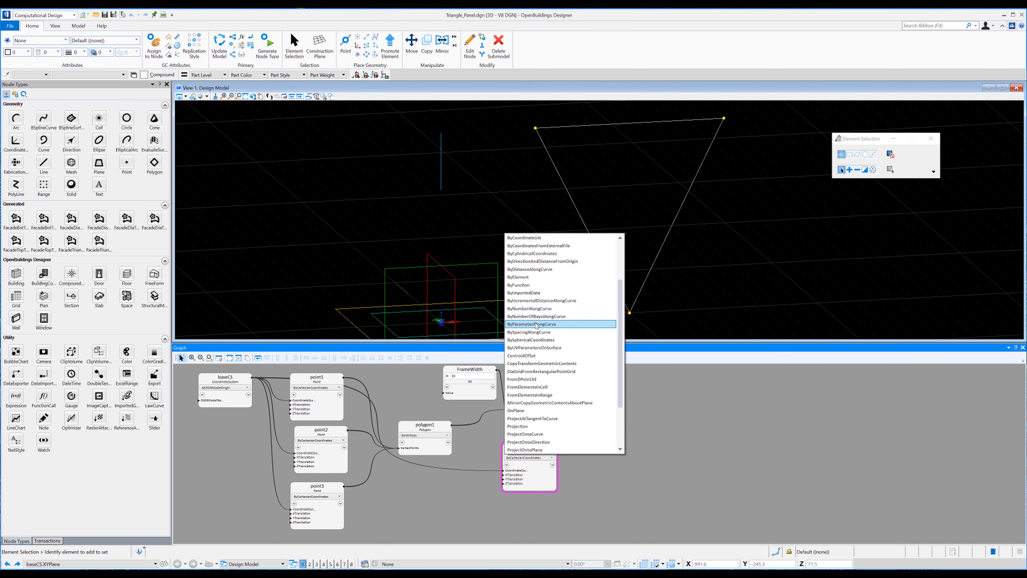
click(543, 355)
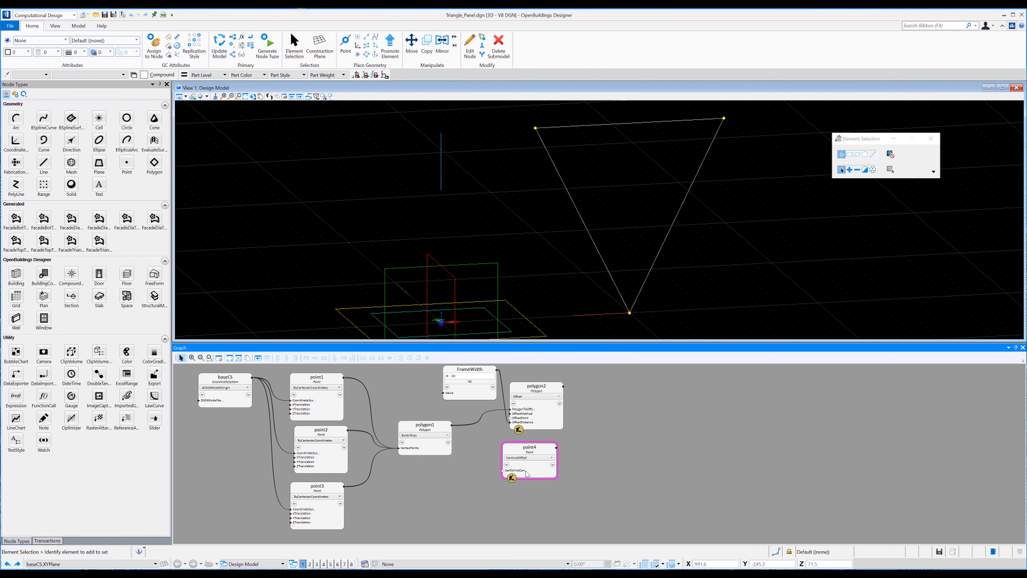
- Connect polygon1 to point4's input and set the input's expression to polygon1.VertexPoints
drag(451, 425, 499, 471)
double_click(531, 474)
text(polygon1)
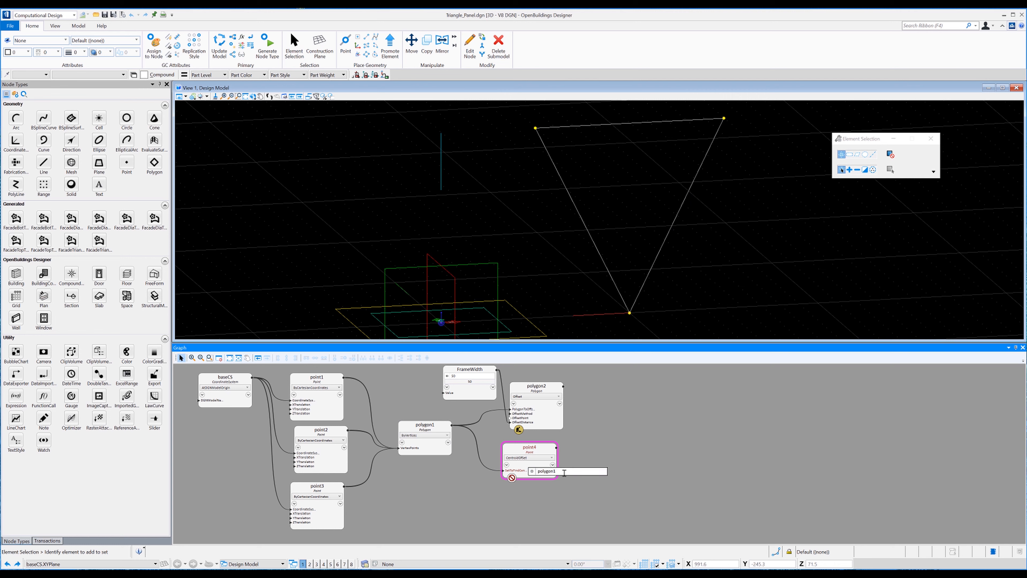
text(.ver)
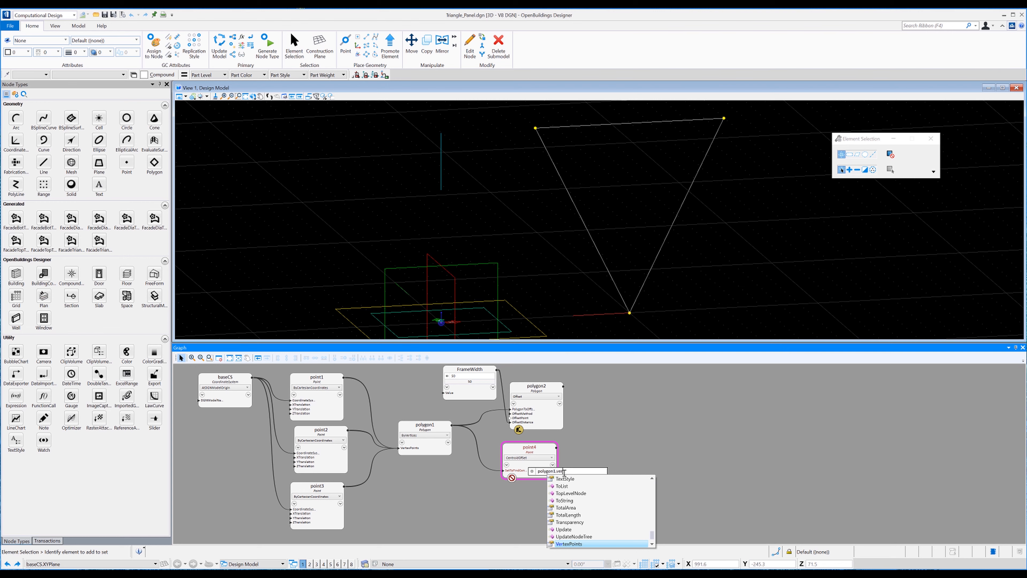
key(Return)
key(Return)
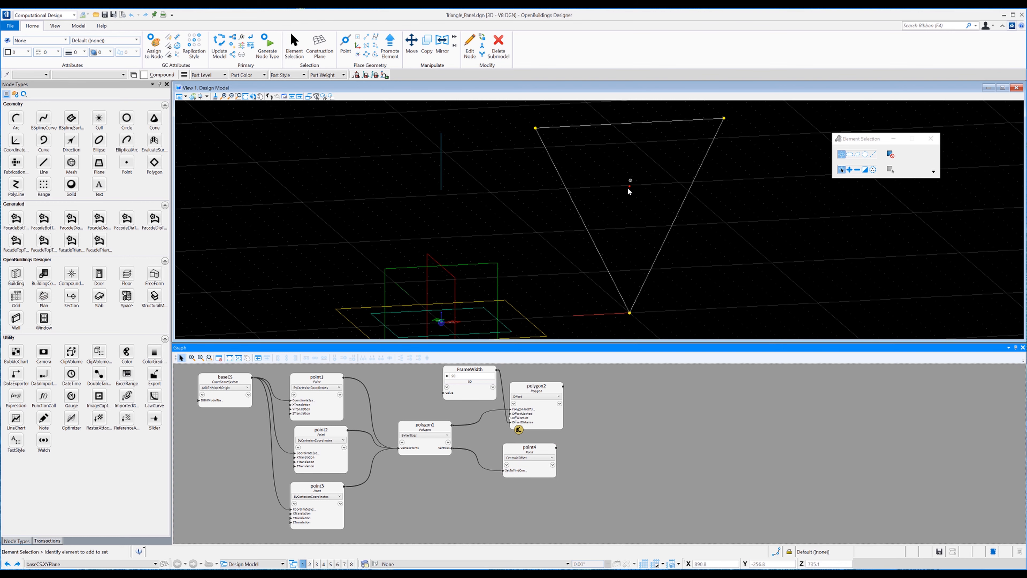
- Turn off the visibility of the point4 centroid node
click(548, 454)
right_click(512, 446)
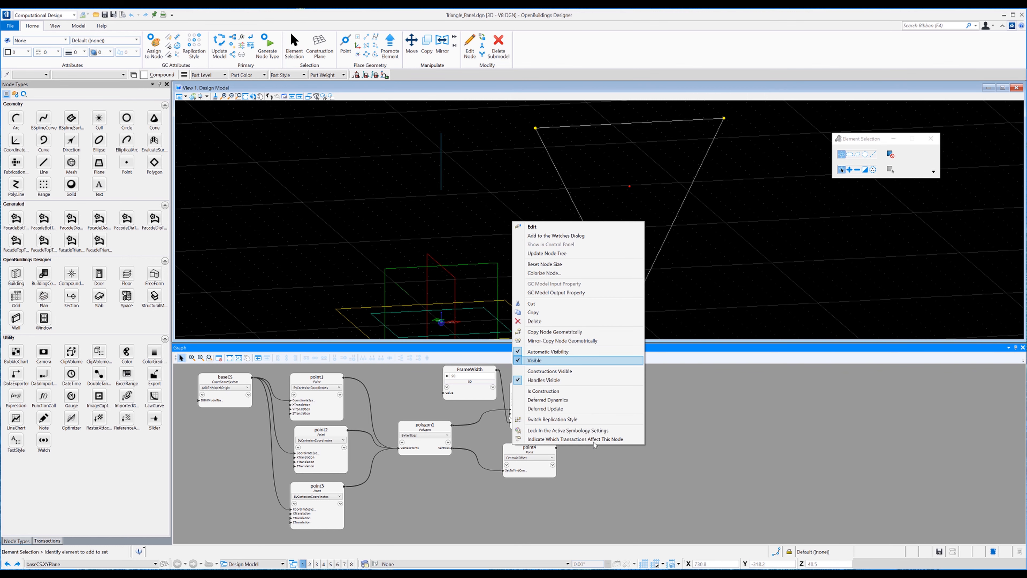
click(540, 360)
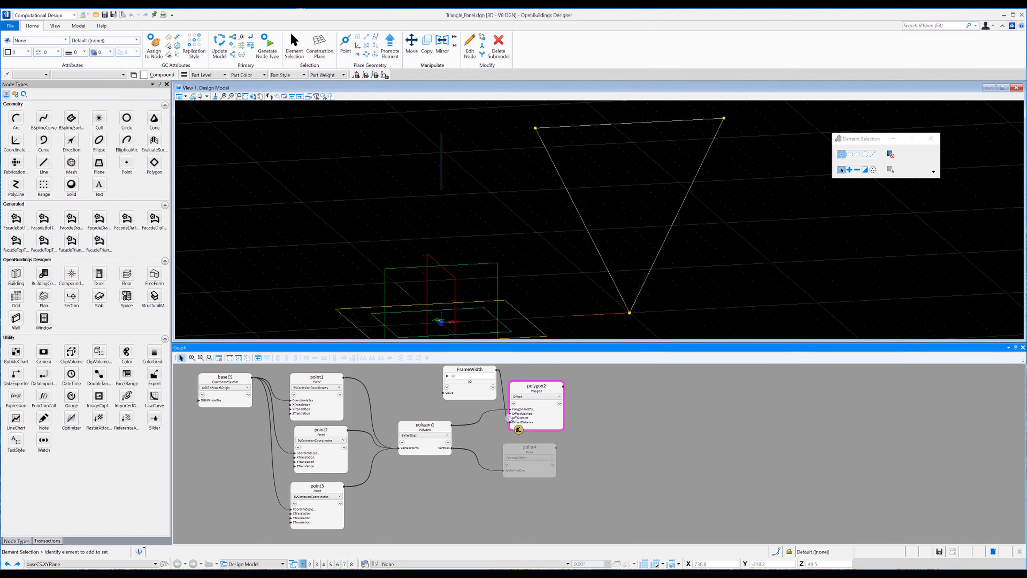
- Connect point4 to polygon2's OffsetPoint input and shift the point4 node slightly in the graph
click(512, 418)
click(592, 461)
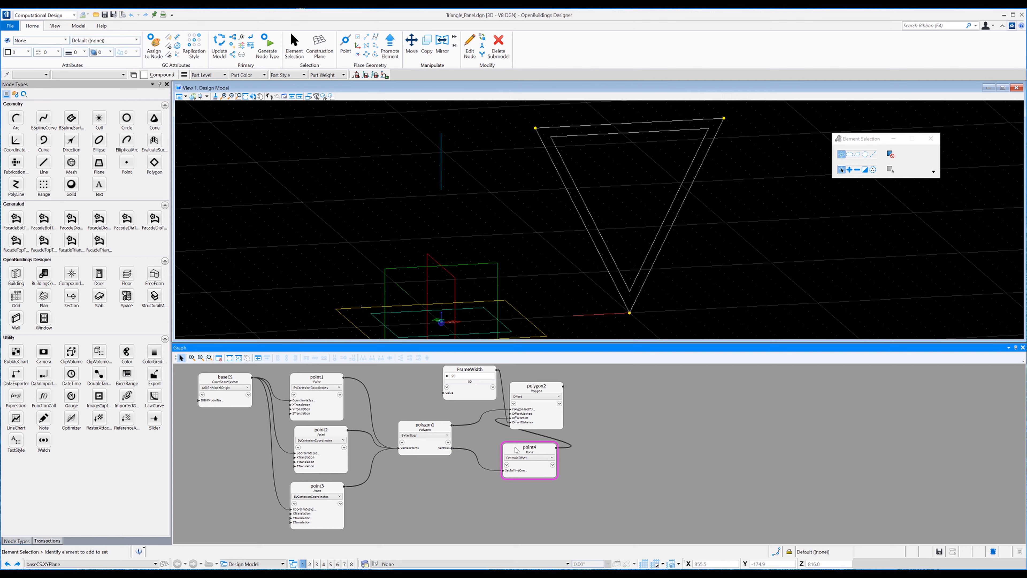
drag(519, 448, 527, 446)
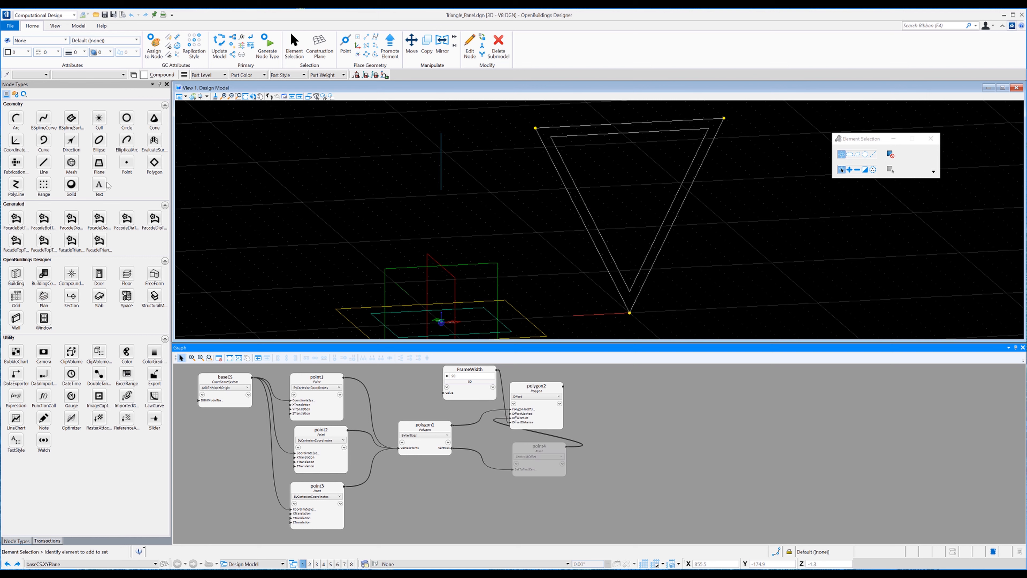
- Place three Solid nodes in the graph beyond polygon2 and space them apart
click(73, 185)
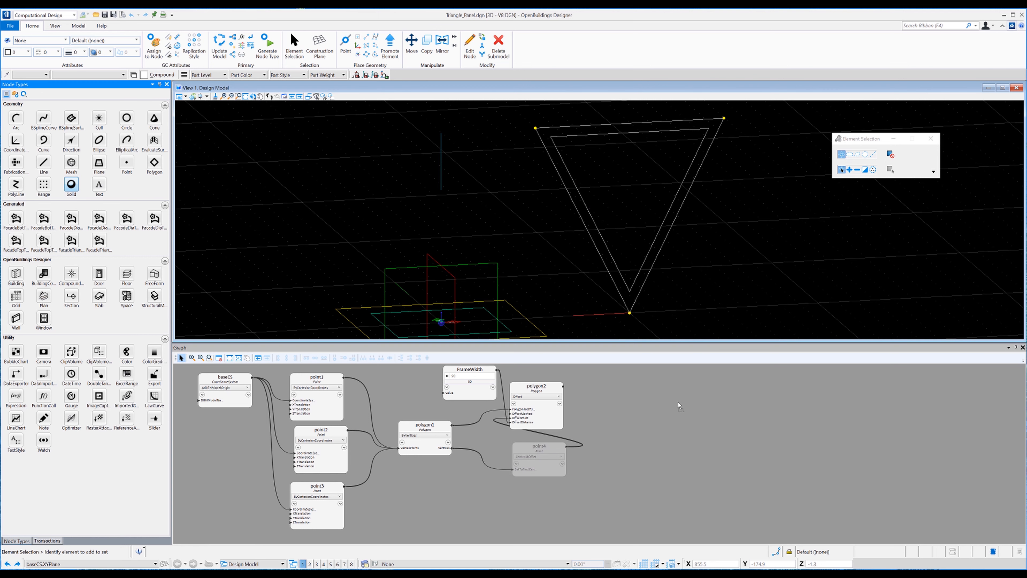
click(647, 413)
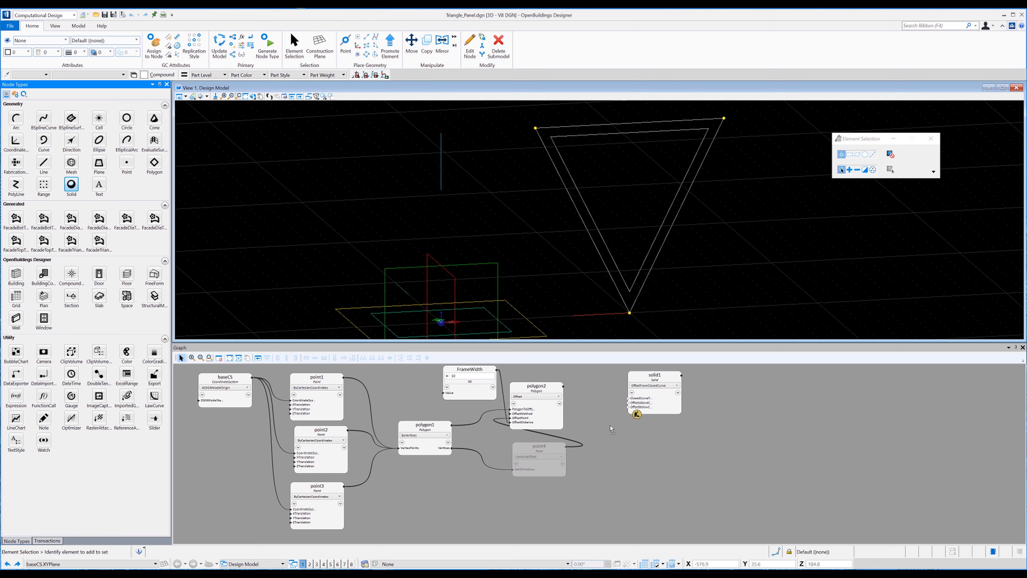
click(712, 386)
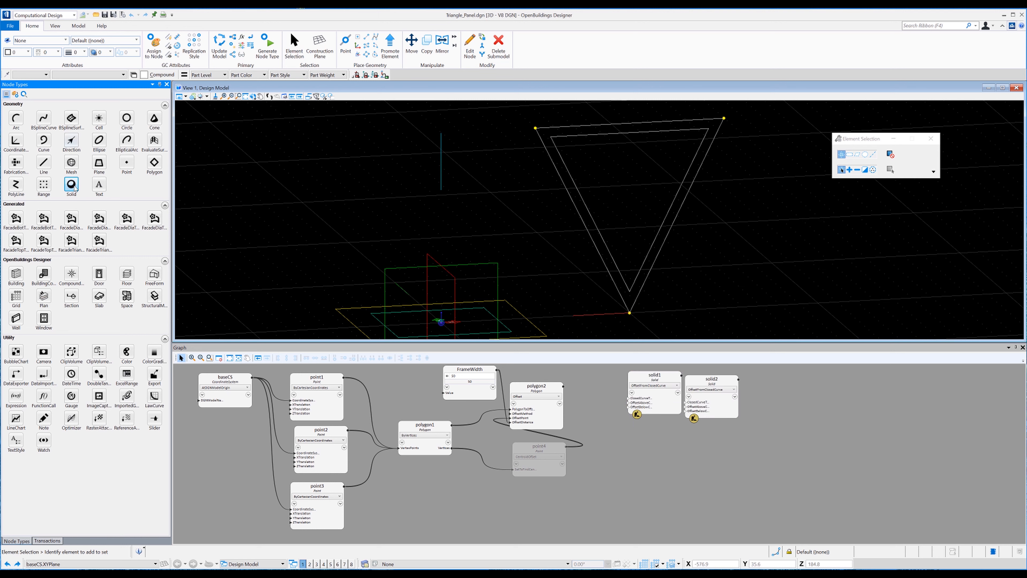
click(646, 448)
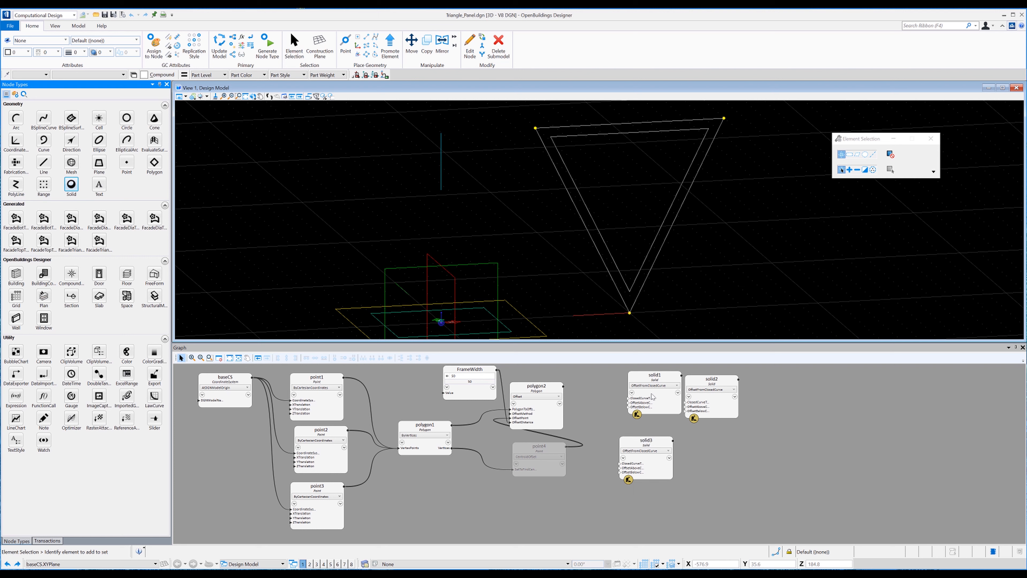
drag(652, 381, 635, 384)
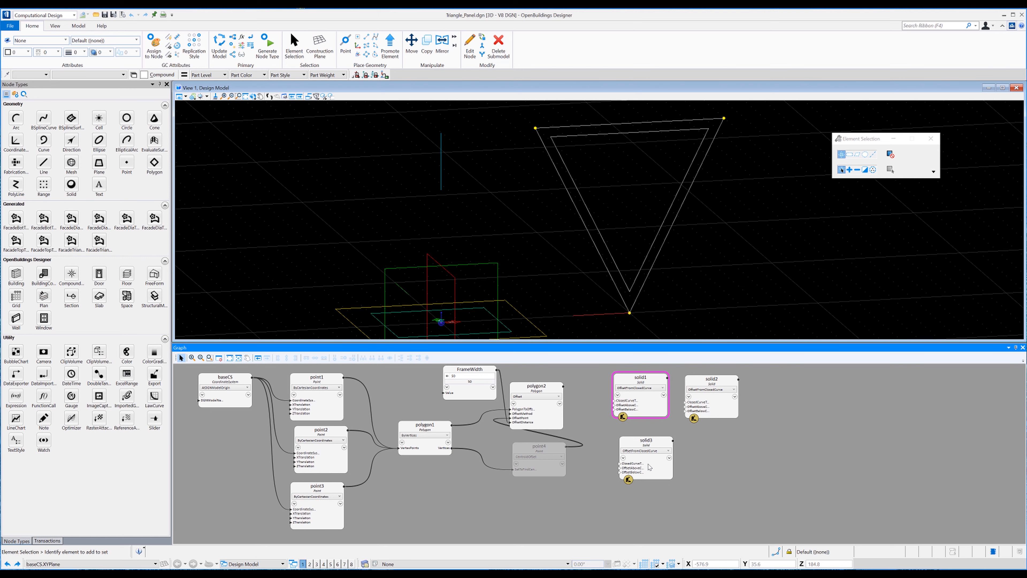
- Rename the solid3 node as FacadeGlass and connect polygon2 to its closed-curve input
click(646, 446)
double_click(647, 442)
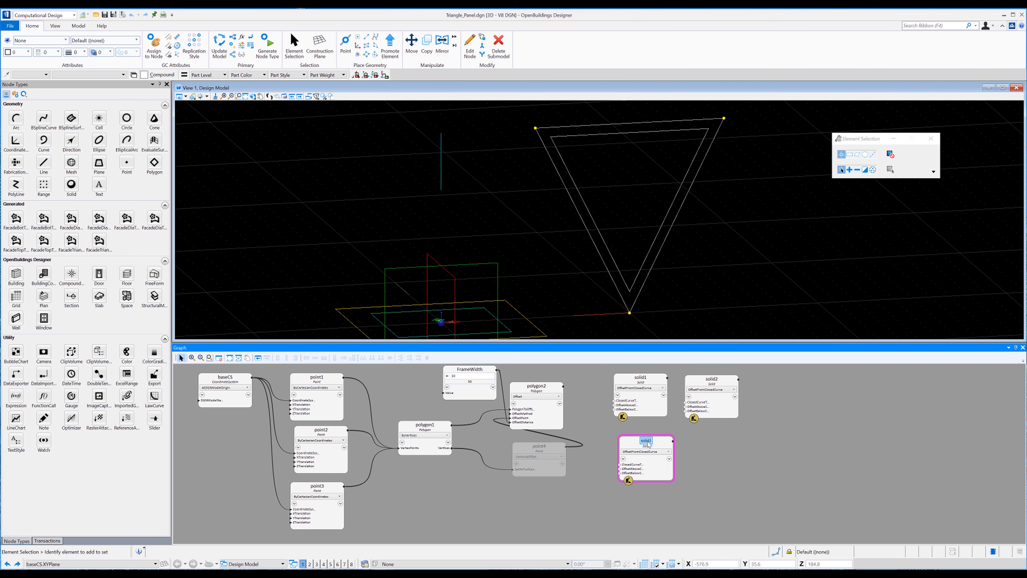
text(FacadeGlass)
key(Return)
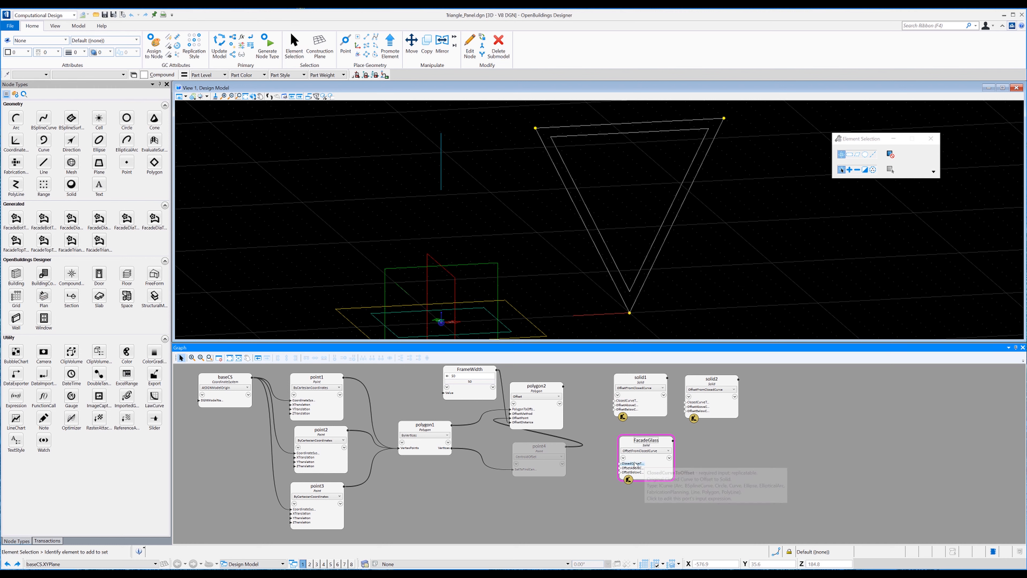
click(621, 465)
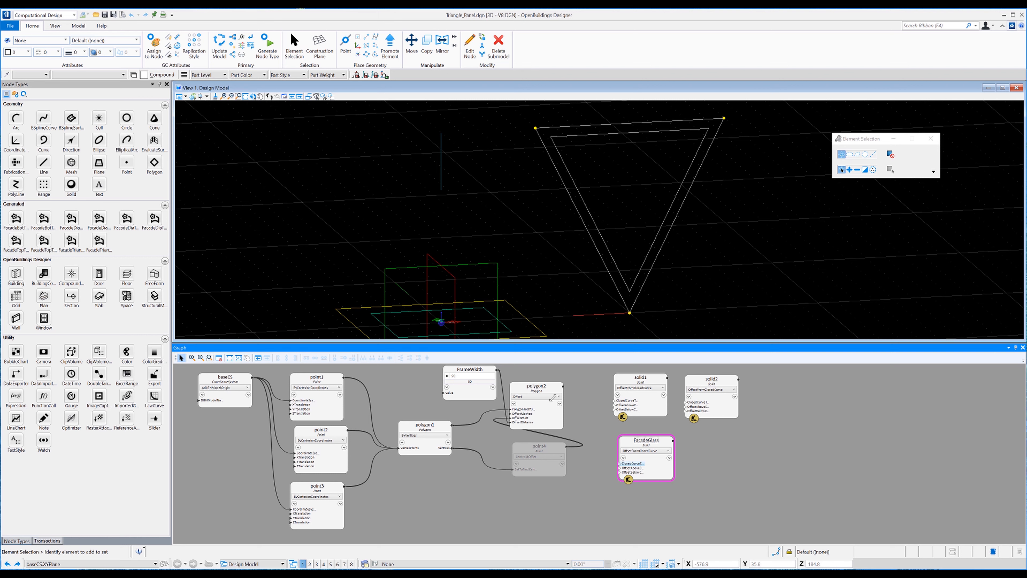
click(558, 385)
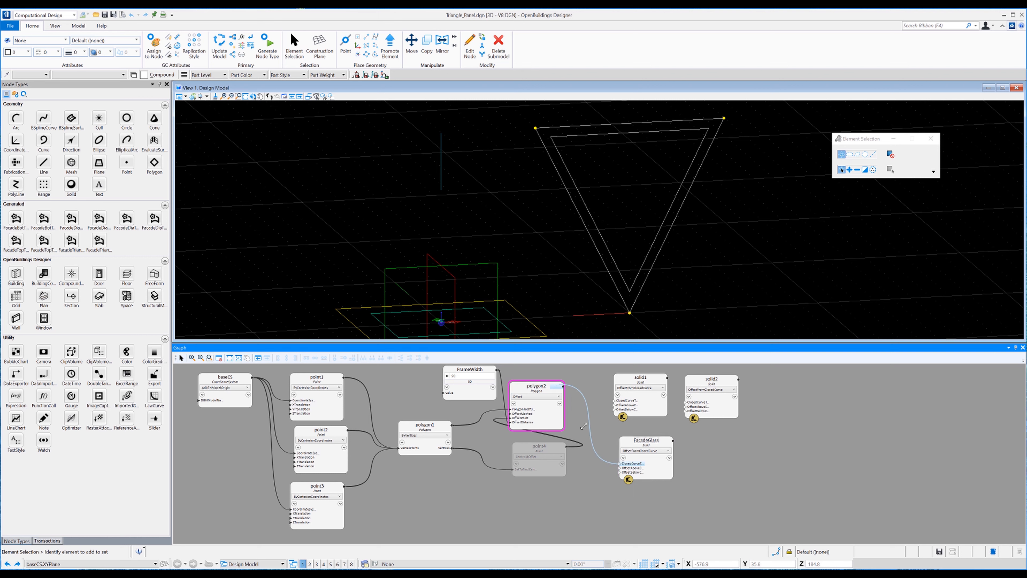
- Create a GlassThickness variable of 20 from FacadeGlass's OffsetAboveCurve input and set that input to GlassThickness divided by 2
click(643, 468)
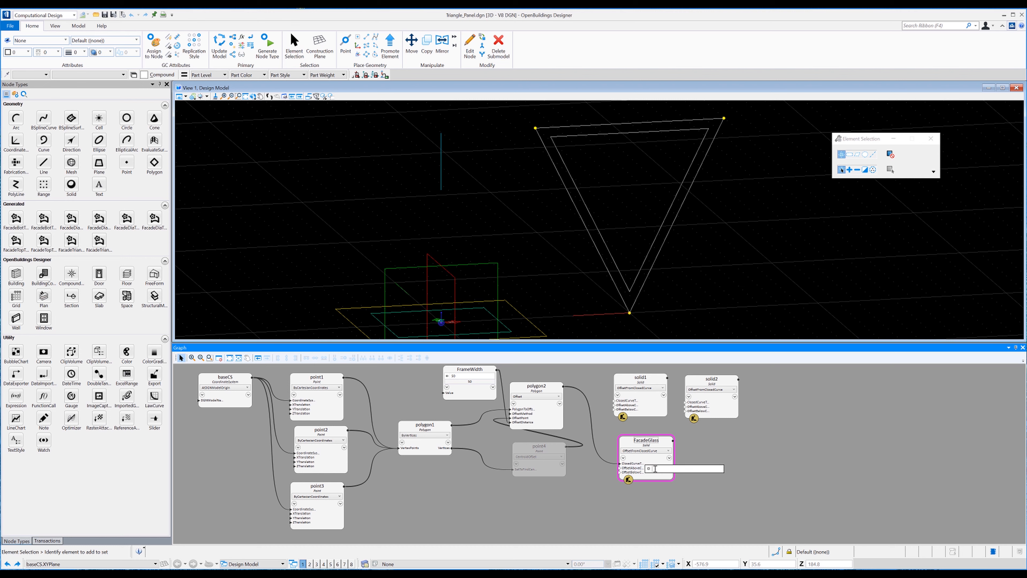
text(G)
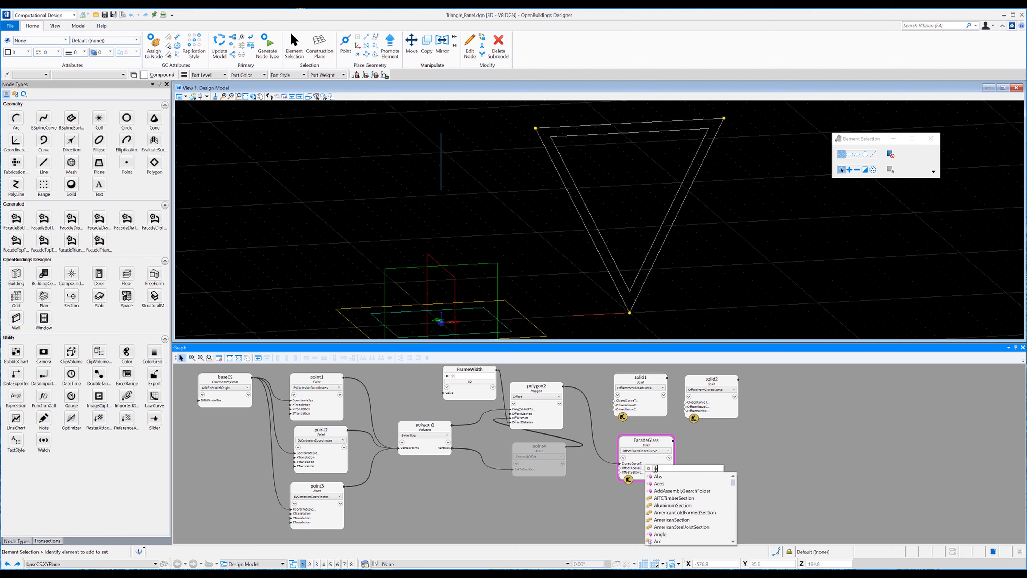
text(lassTh)
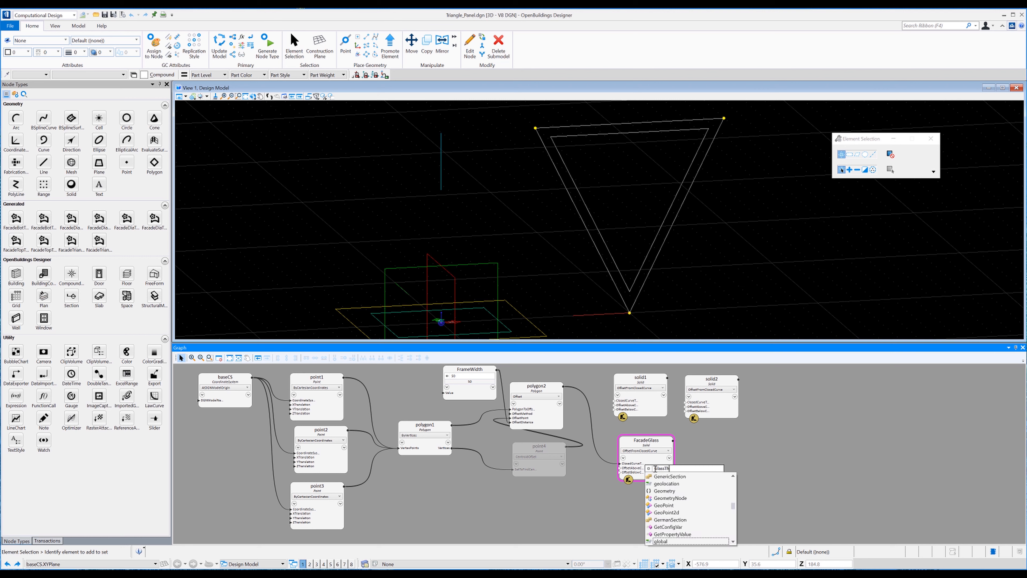
text(ickness)
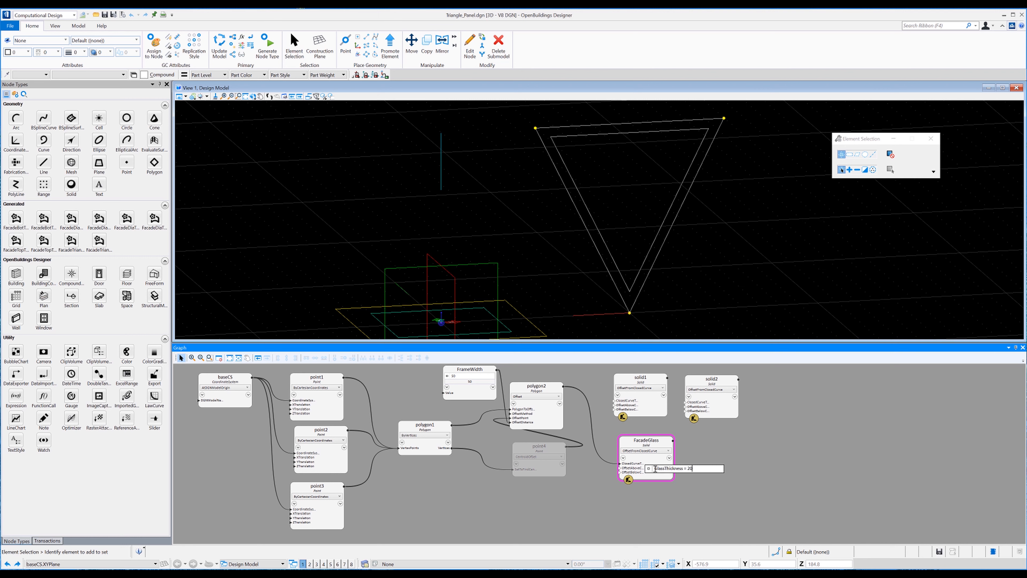
text( = 20)
key(Return)
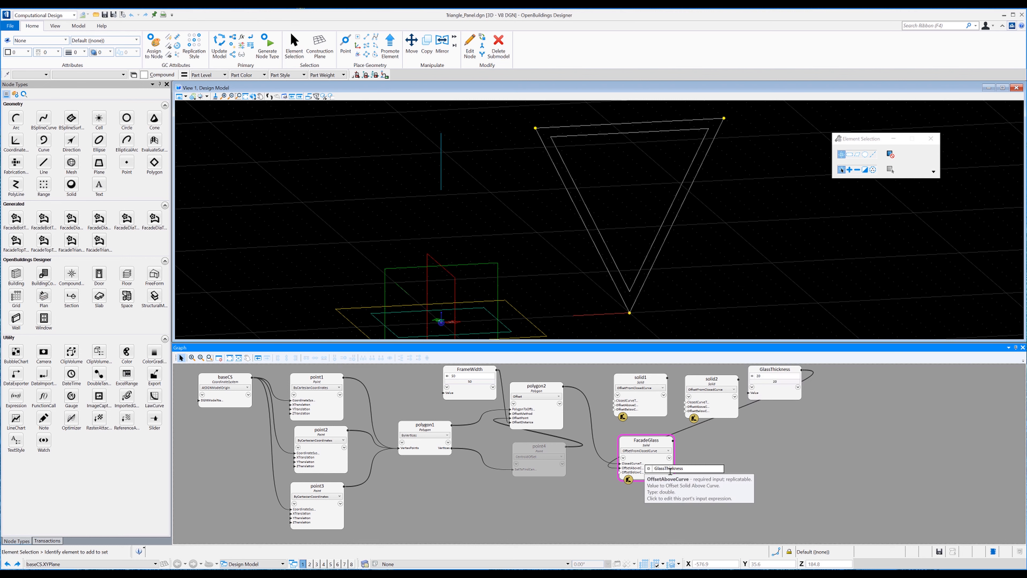
text(/2)
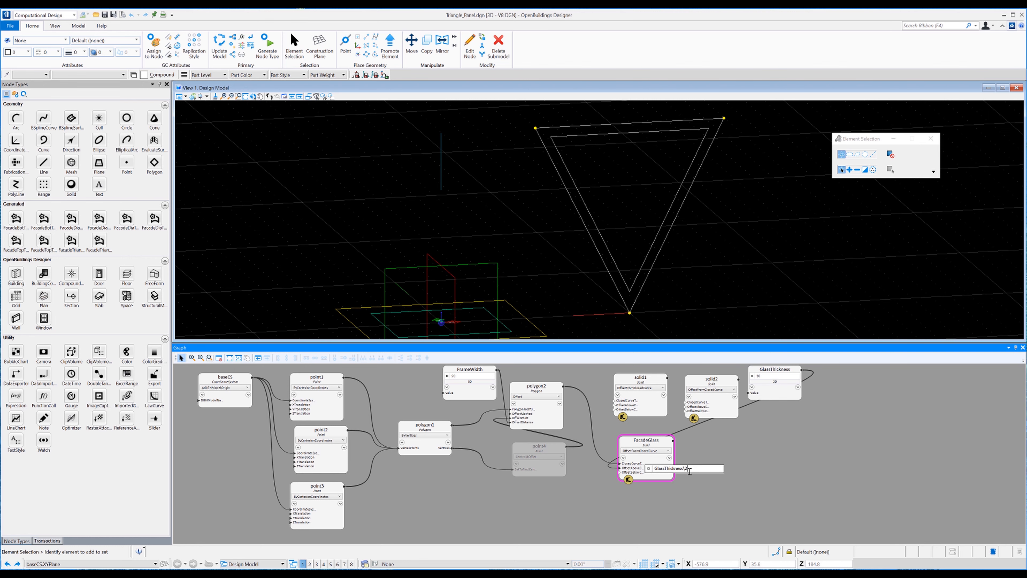
key(Return)
- Copy the halved GlassThickness expression from FacadeGlass's OffsetAboveCurve input to its OffsetBelowCurve input
click(632, 473)
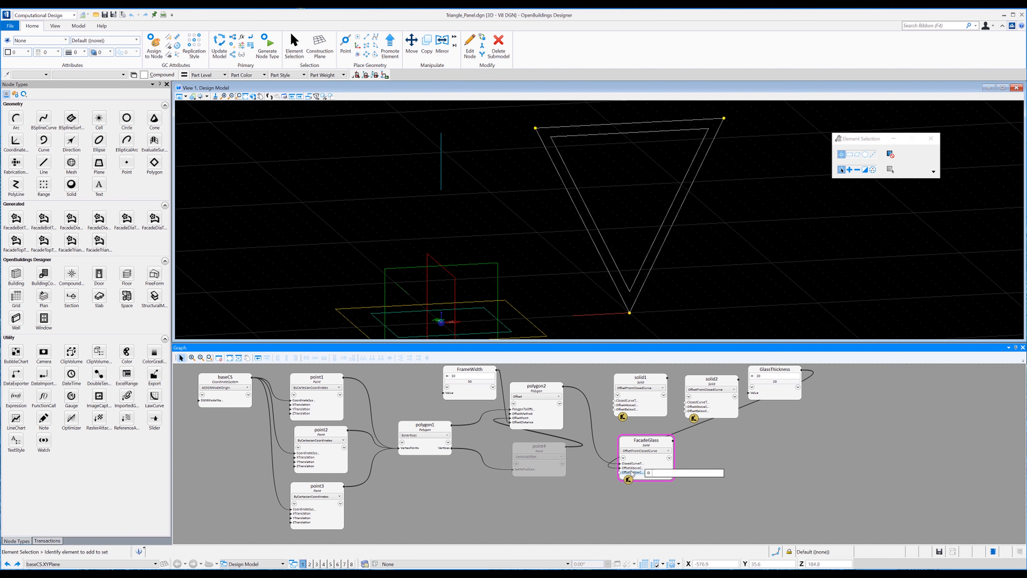
click(640, 466)
key(ctrl+c)
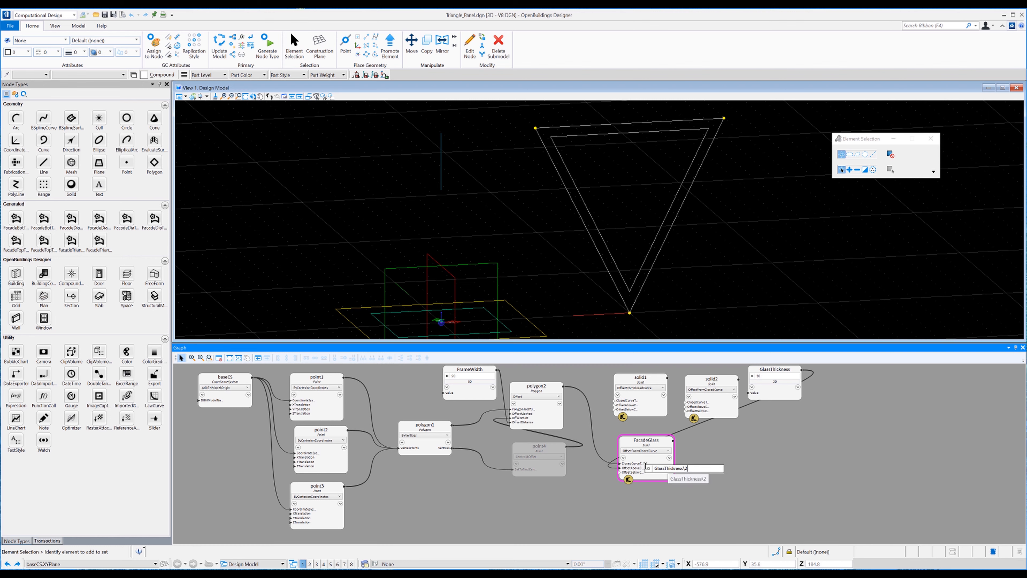
click(637, 476)
key(ctrl+v)
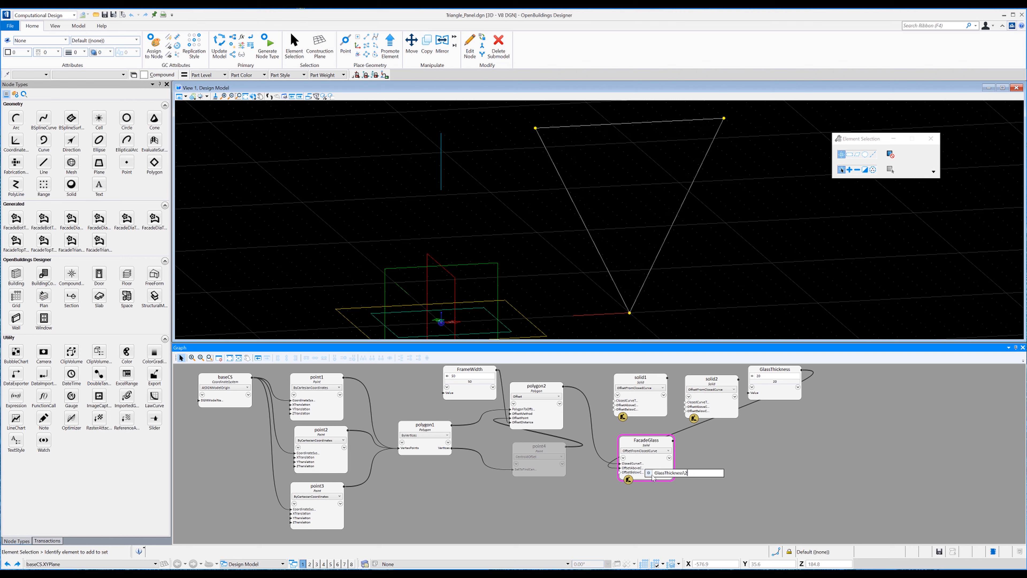
key(Return)
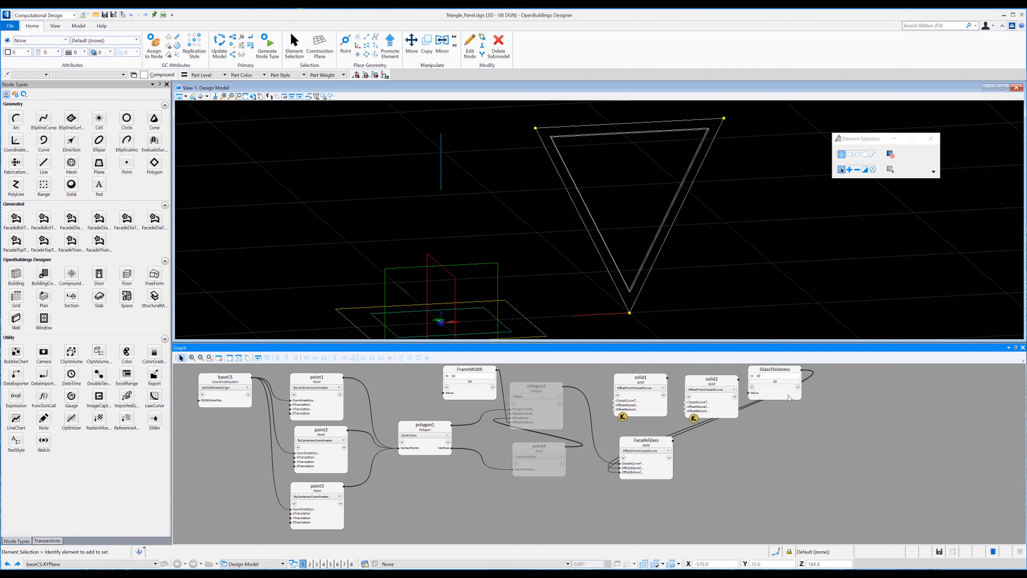
- Move the GlassThickness node below point4, beside FacadeGlass's inputs, and shift the FacadeGlass node slightly down
click(760, 374)
drag(771, 373, 562, 492)
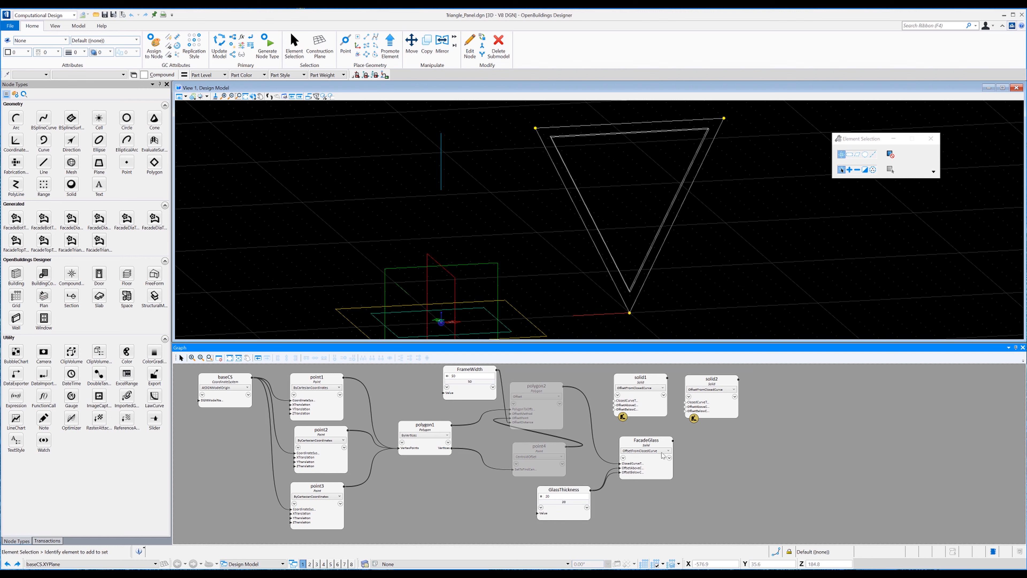
drag(646, 446, 645, 459)
click(715, 472)
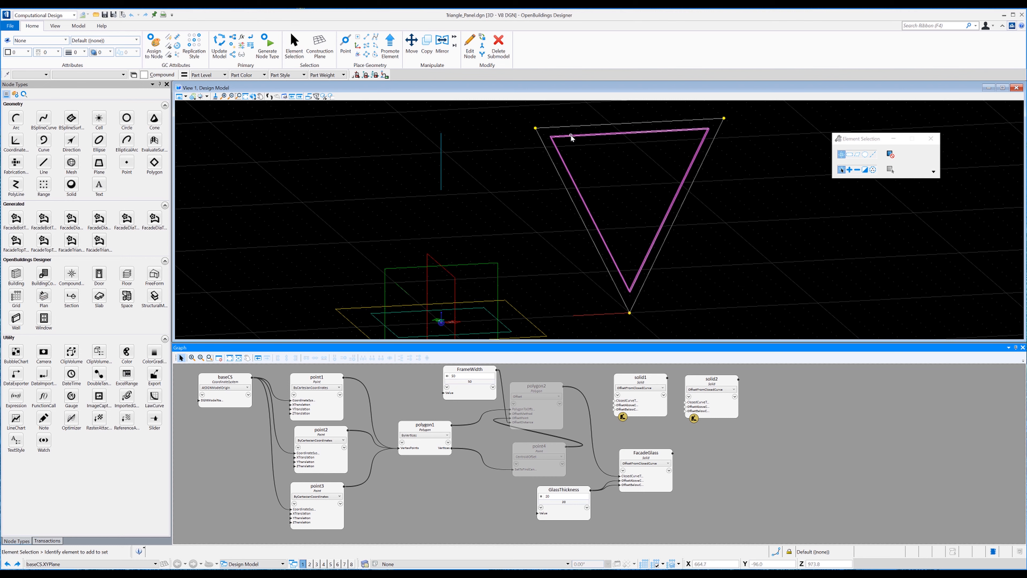
- Shift the solid1 node slightly in the graph and connect polygon1 to its closed-curve input
click(643, 407)
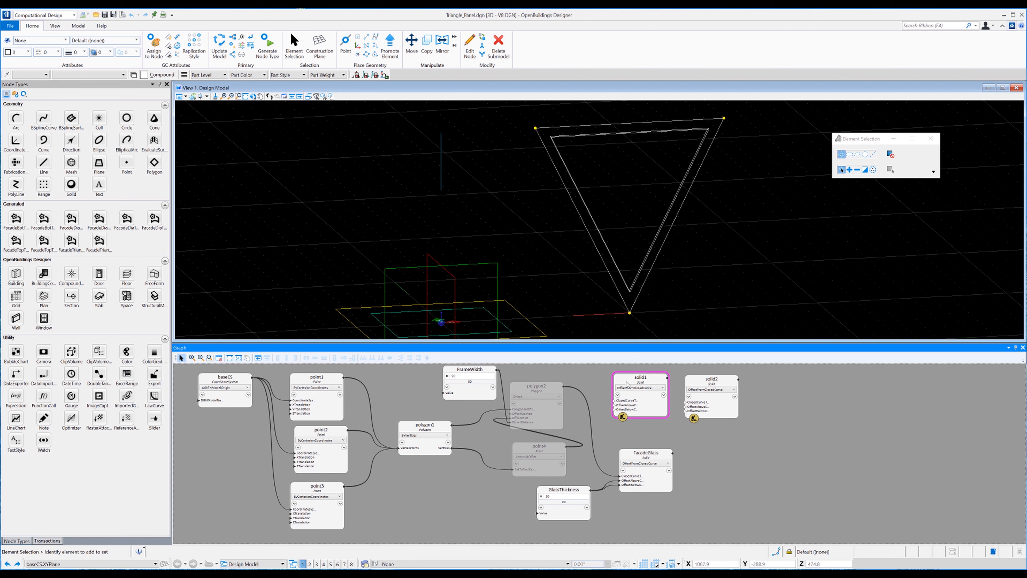
drag(626, 383, 633, 389)
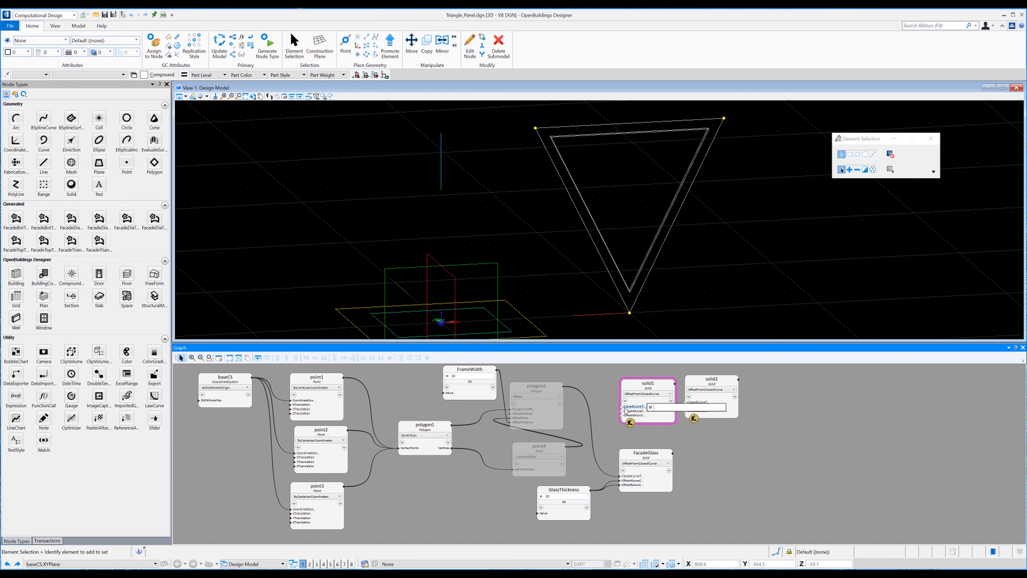
drag(623, 406, 585, 391)
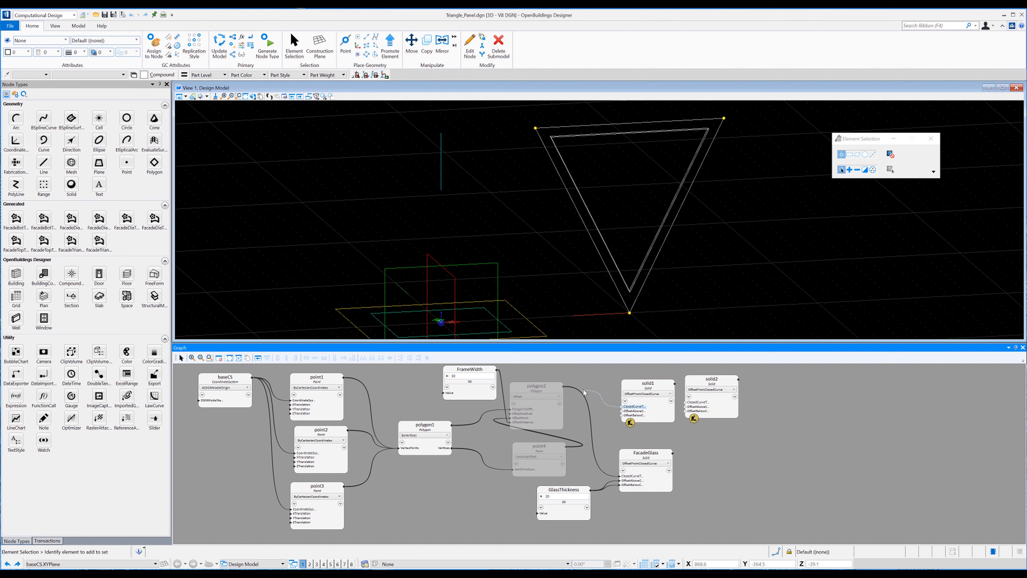
click(447, 427)
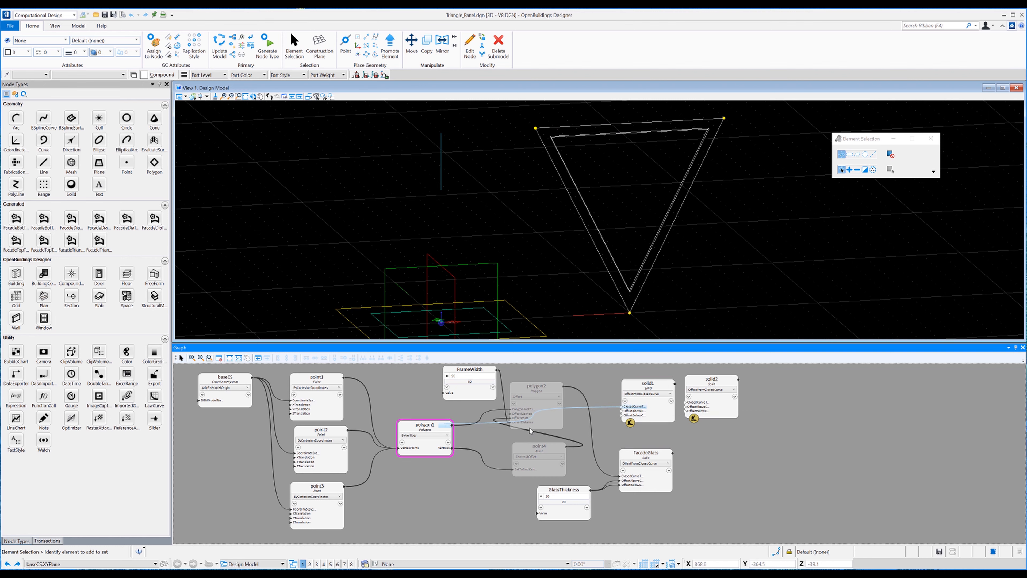
- Create a FrameDepth variable of 100 from solid1's OffsetAboveCurve input and set that input to FrameDepth divided by 2
click(636, 412)
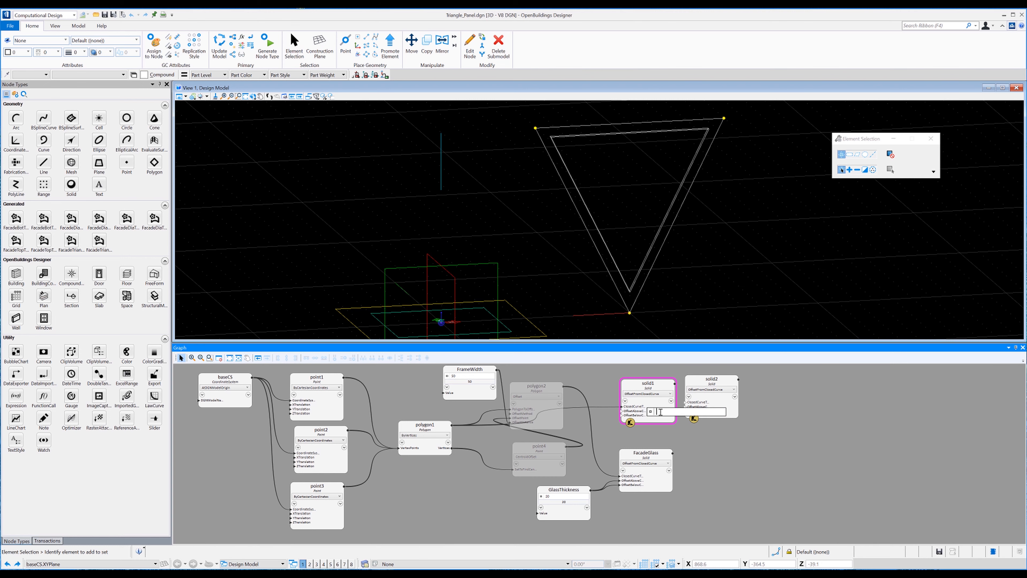
text(FrameD)
text(epth)
text(-)
text(100)
key(Return)
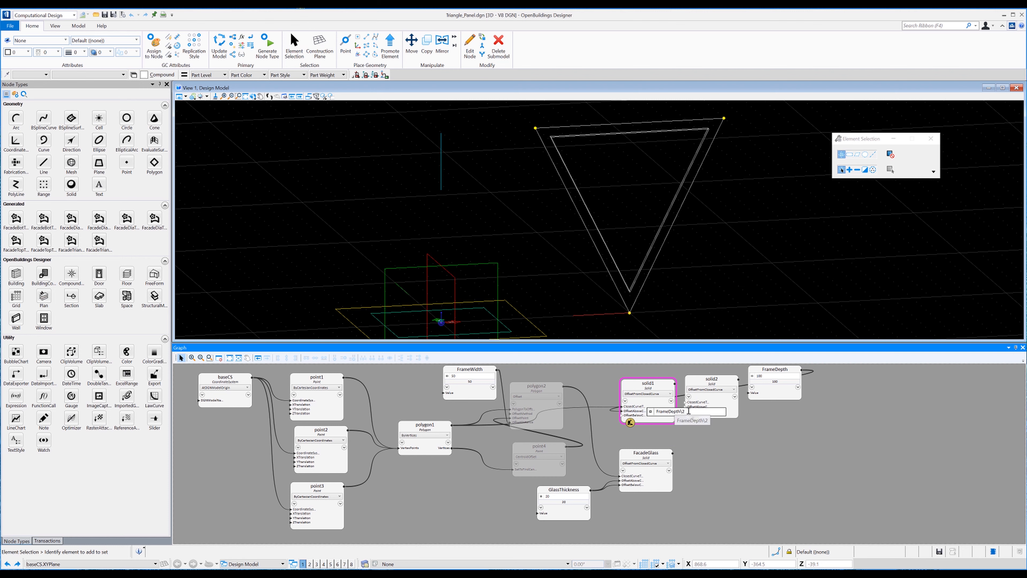
- Copy the halved FrameDepth expression from solid1's OffsetAboveCurve input to its OffsetBelowCurve input
click(650, 412)
key(ctrl+c)
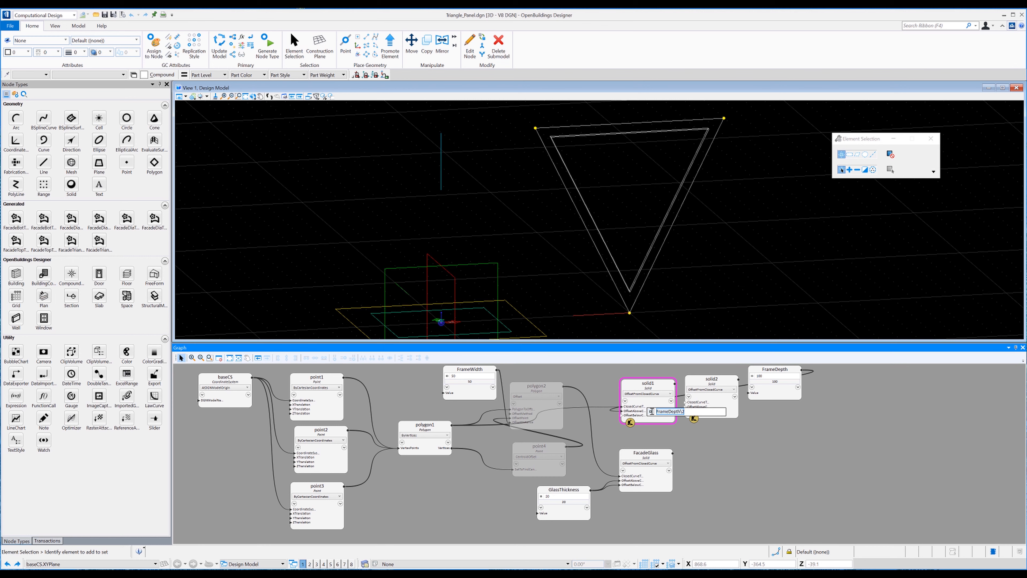
key(Tab)
key(ctrl+v)
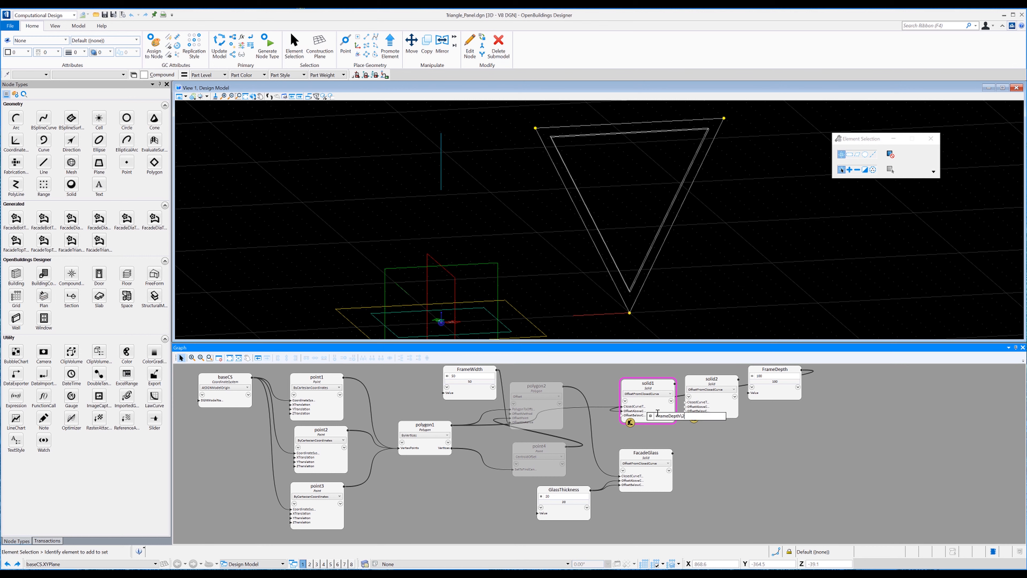
key(Return)
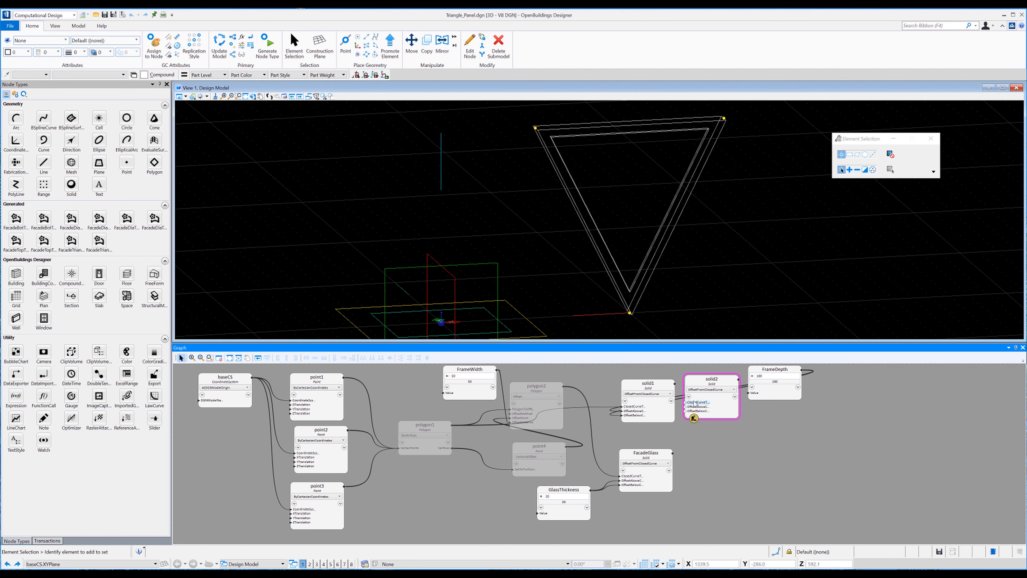
- Move the FrameDepth node to the free space above polygon2 and solid1 in the graph
drag(765, 370, 580, 370)
middle_drag(735, 473, 749, 534)
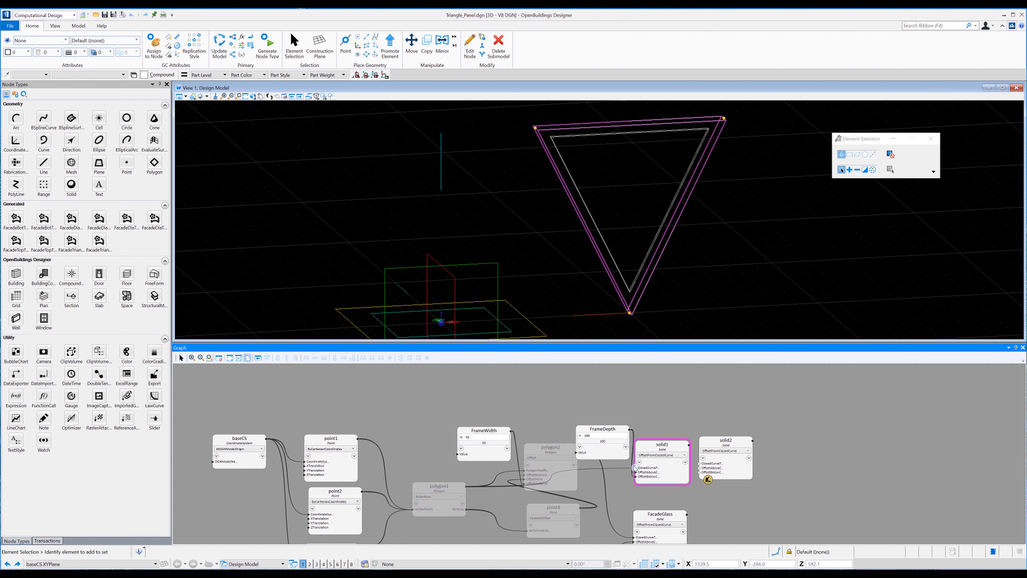
drag(586, 434, 588, 397)
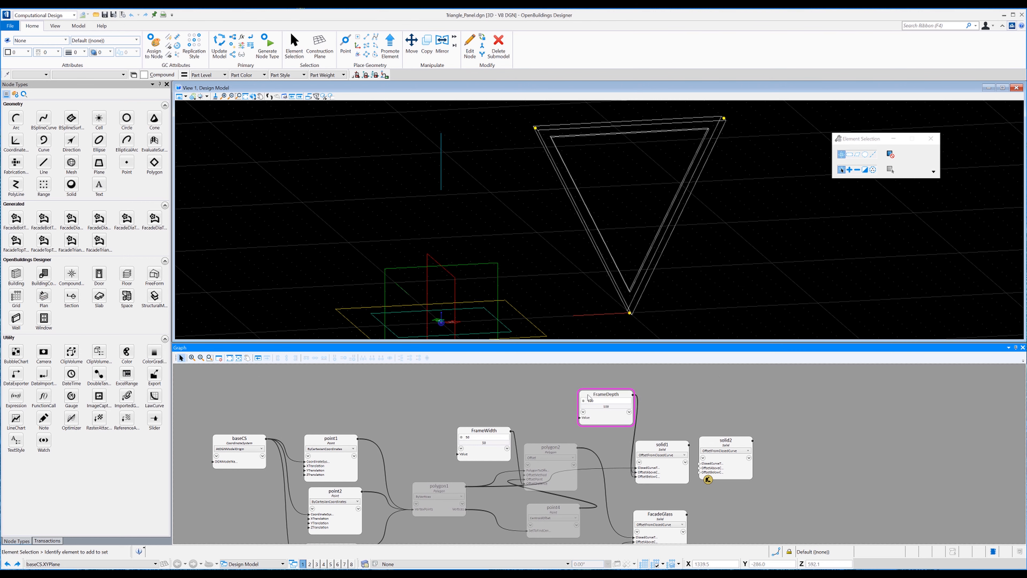
- Connect polygon2 to solid2's closed-curve input and set its OffsetAboveCurve input to FrameDepth*2
click(697, 463)
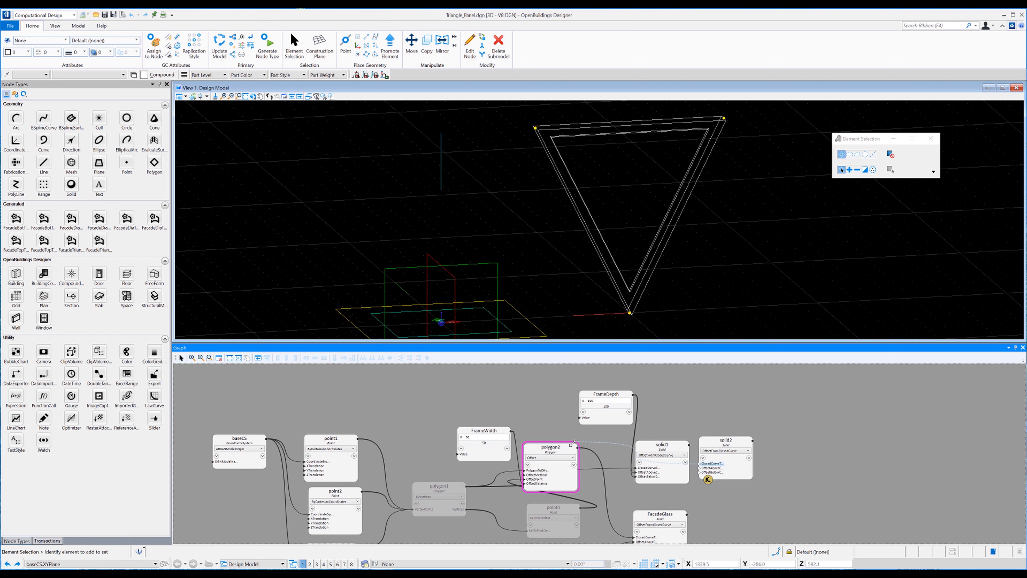
click(721, 468)
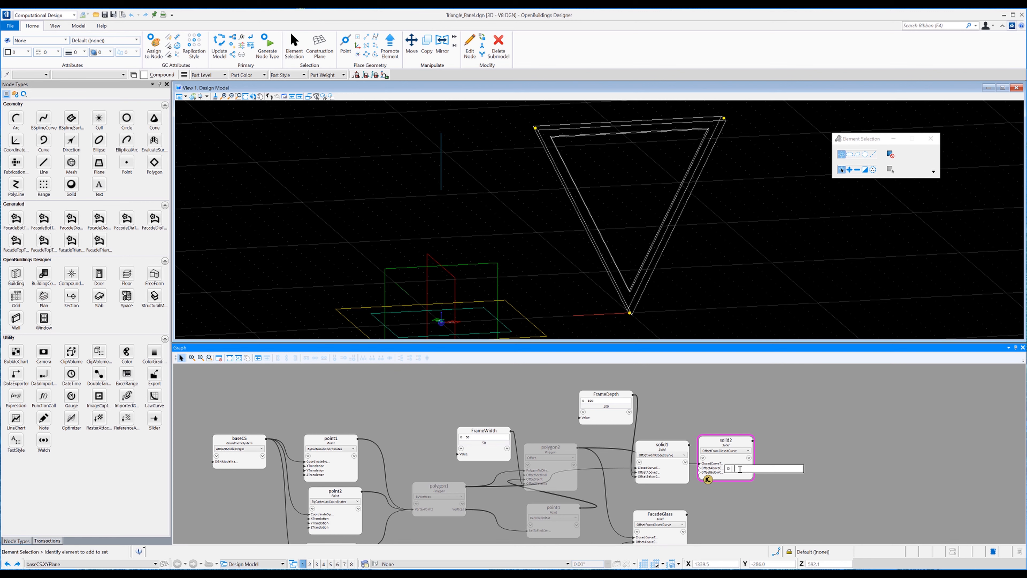
text(FrameDepth*2)
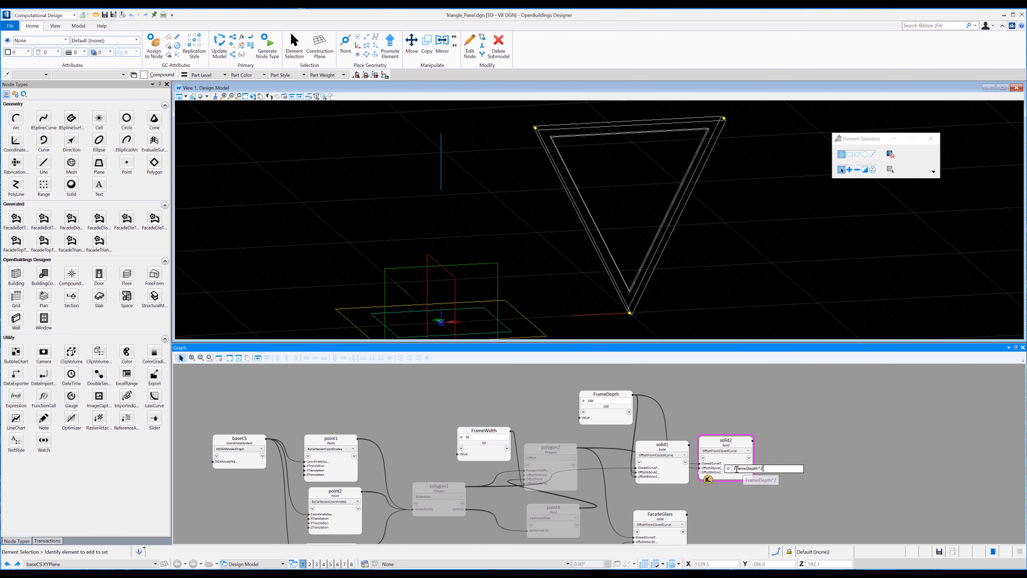
- Copy the FrameDepth*2 expression to solid2's OffsetBelowCurve input
drag(766, 469, 729, 468)
key(ctrl+c)
click(717, 472)
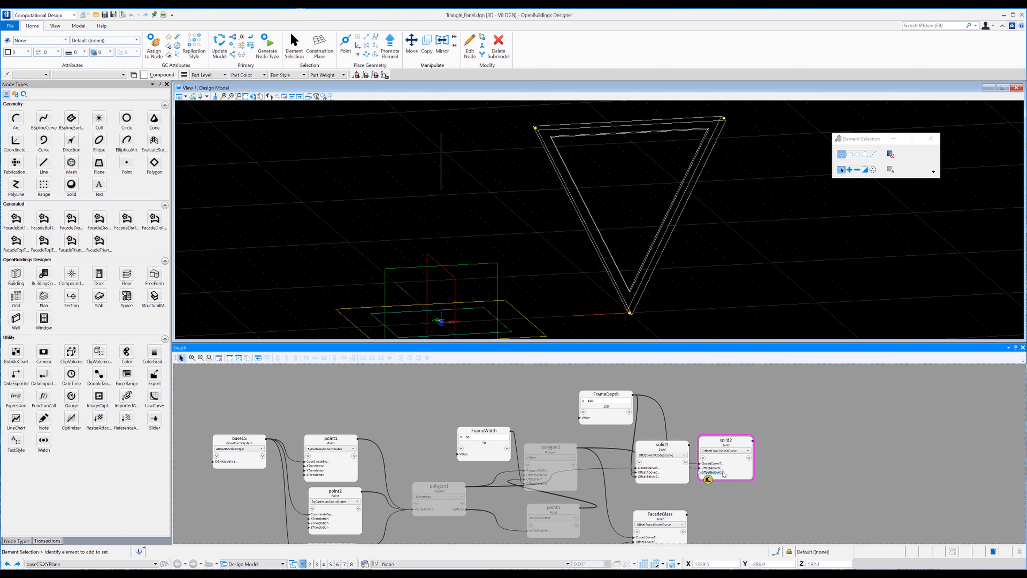
click(718, 472)
key(ctrl+v)
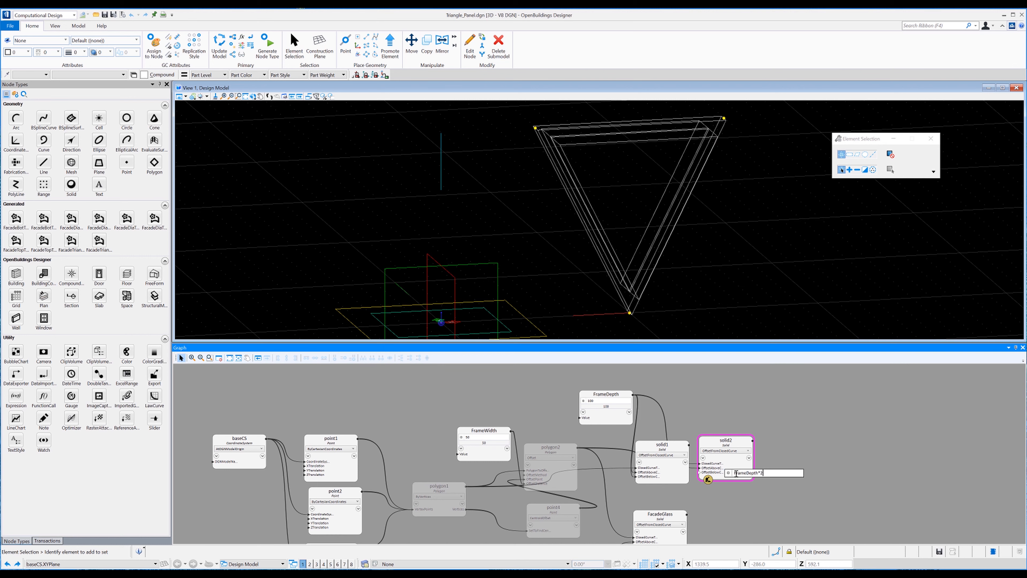
key(Return)
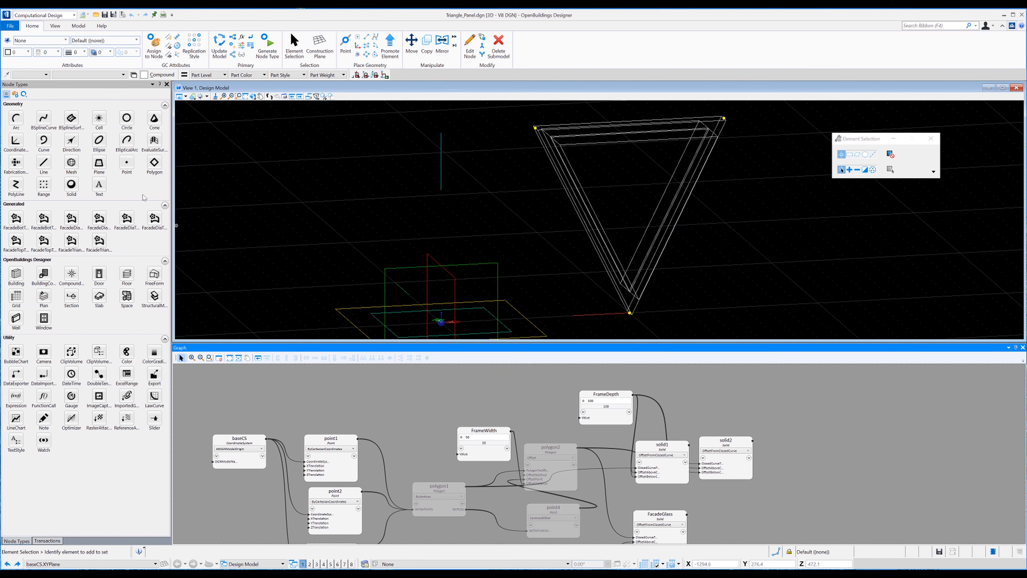
- Add a Solid node using the BooleanOperation technique beyond solid2 and connect solid1 to its Solid input
click(76, 187)
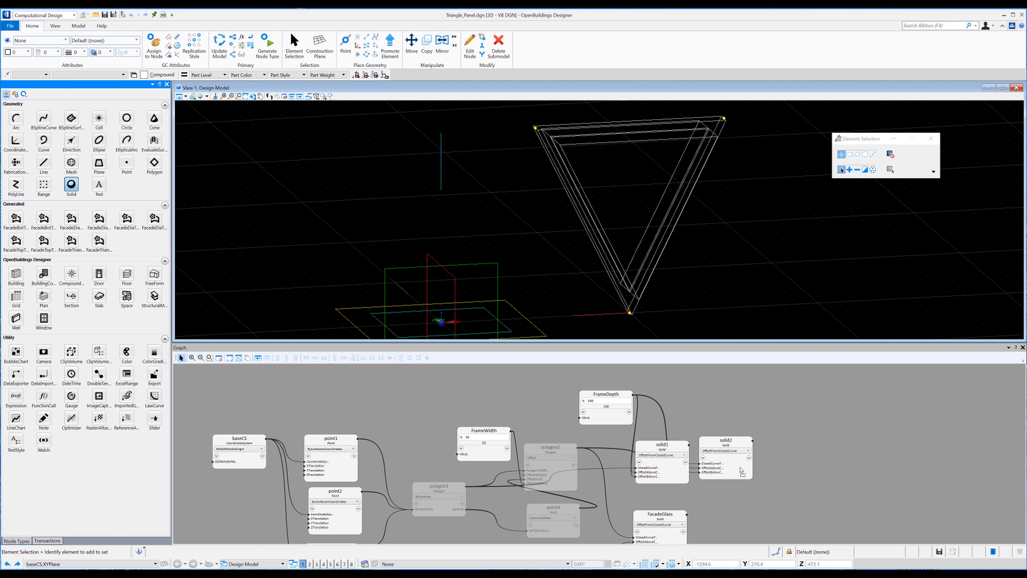
click(800, 449)
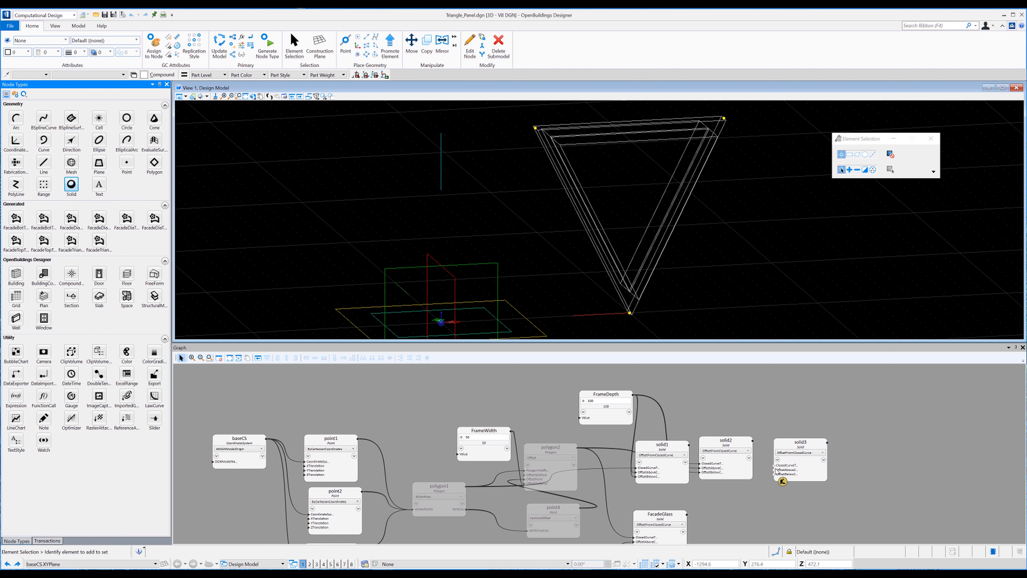
click(786, 453)
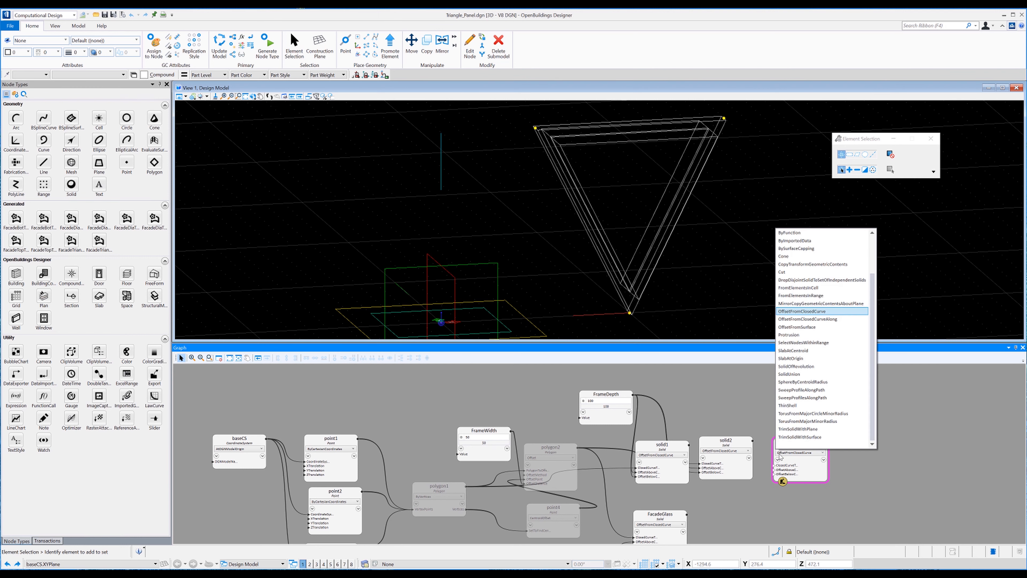
scroll(821, 286, up, 2)
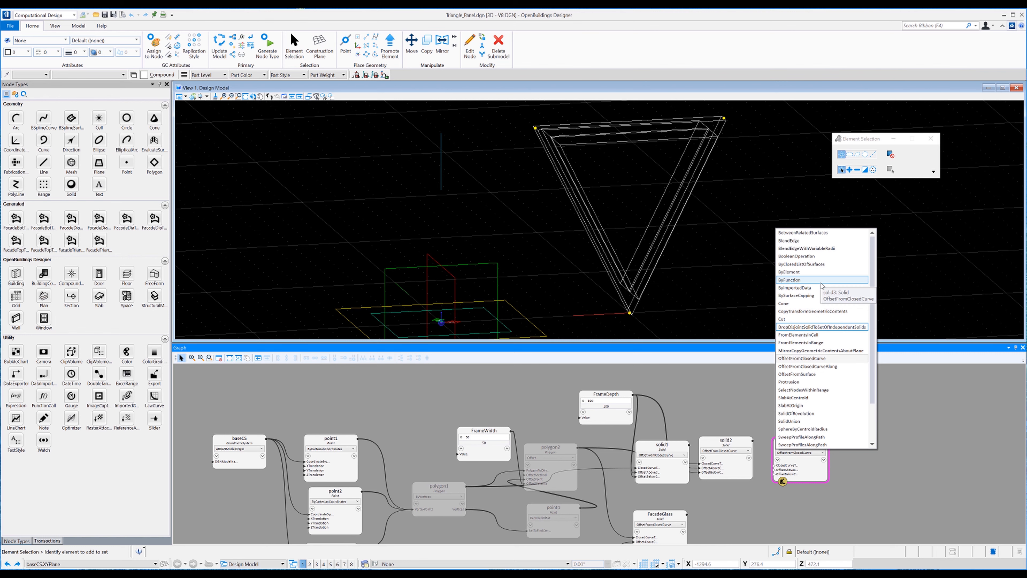
click(807, 257)
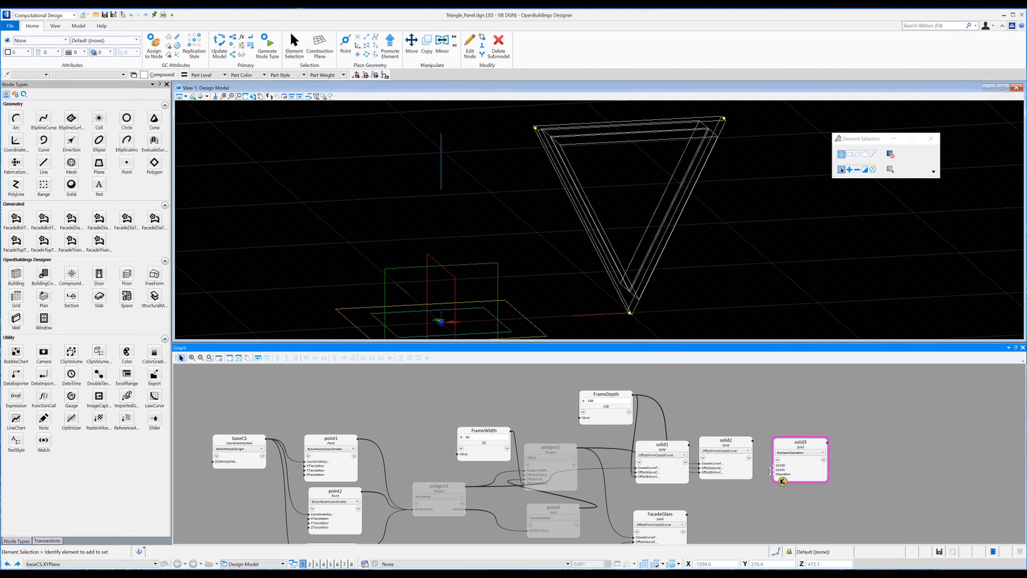
drag(773, 464, 683, 446)
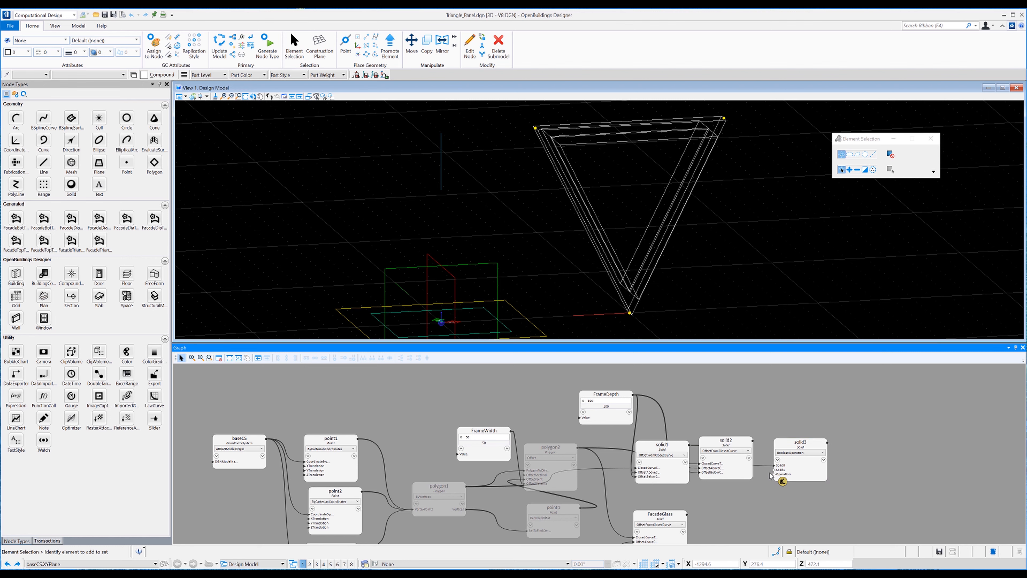
- Connect solid2 to the second solid input of solid3 and set its Boolean Operation to Difference
drag(774, 469, 751, 442)
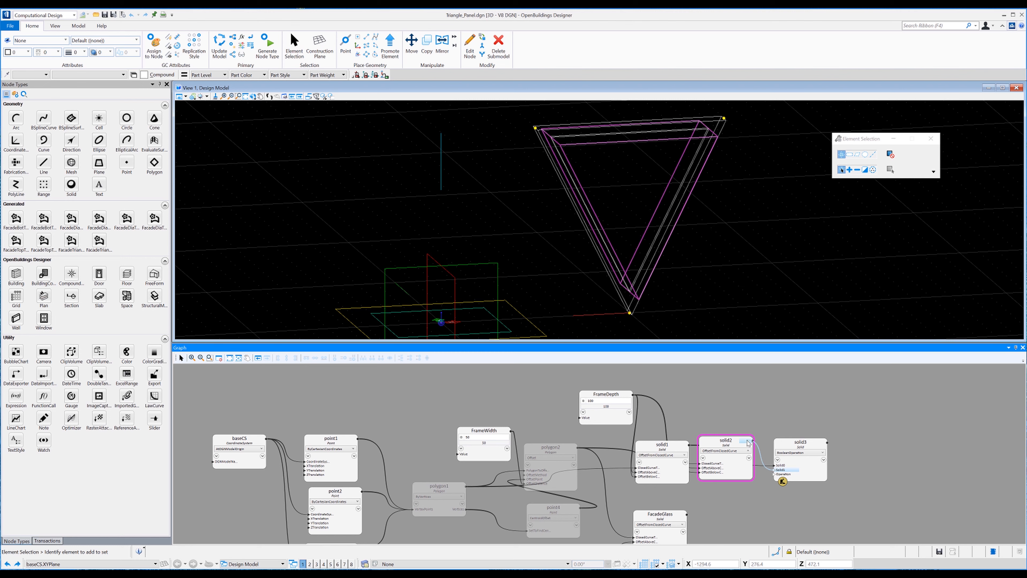
click(752, 442)
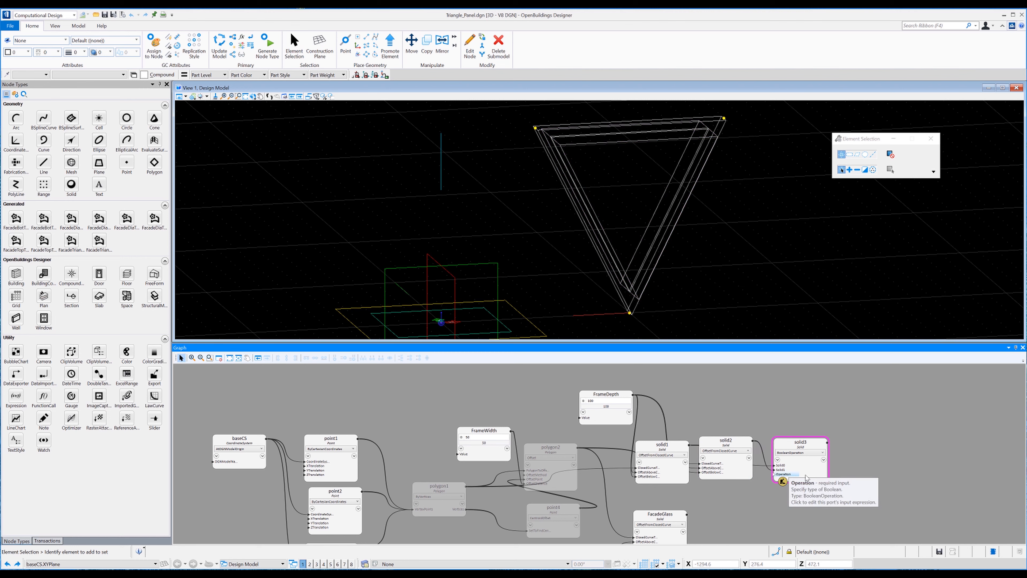
click(784, 474)
click(810, 475)
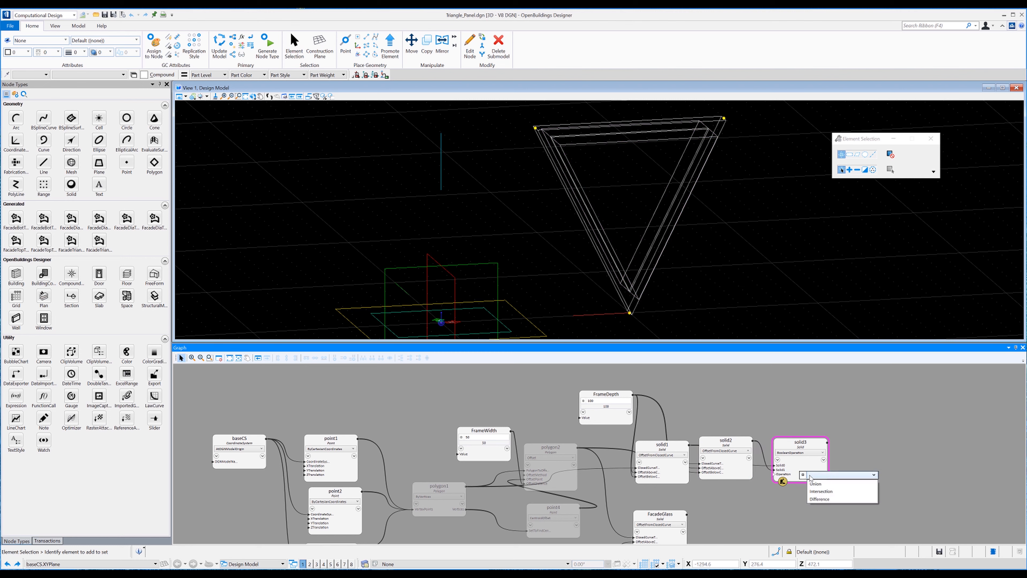
click(822, 498)
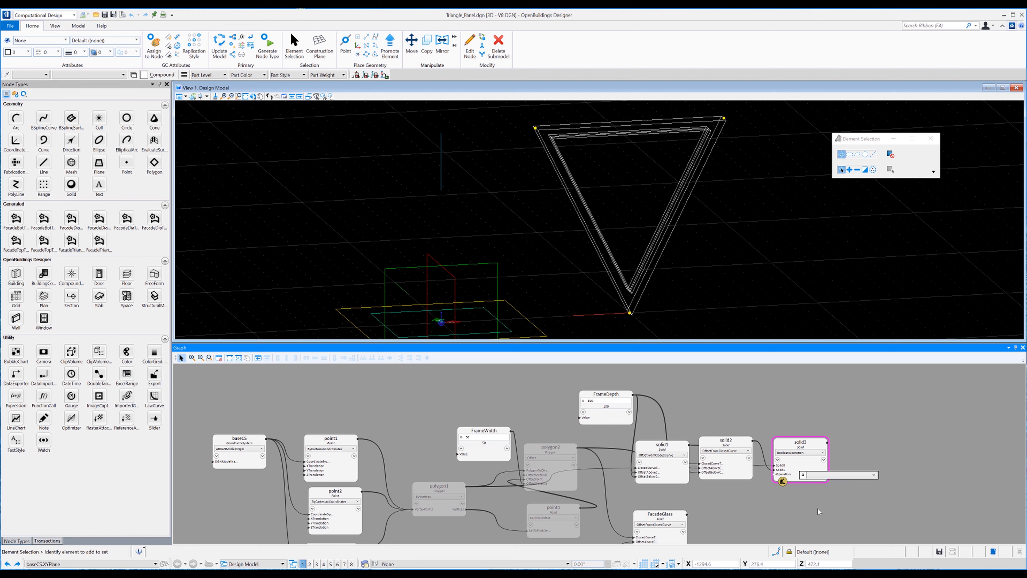
- Rename the solid3 node to FacadeFrame
click(799, 442)
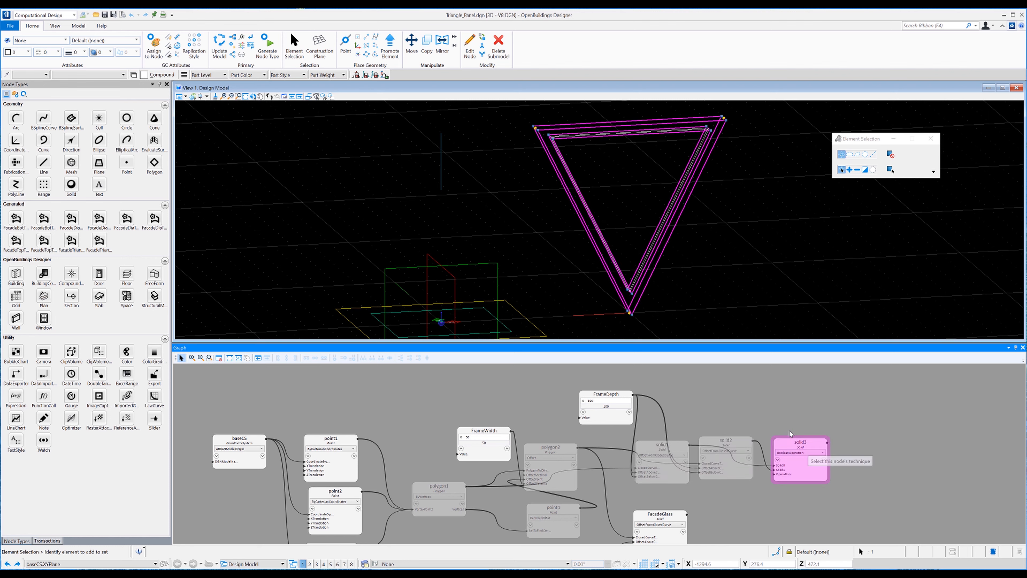
double_click(798, 441)
text(Fa)
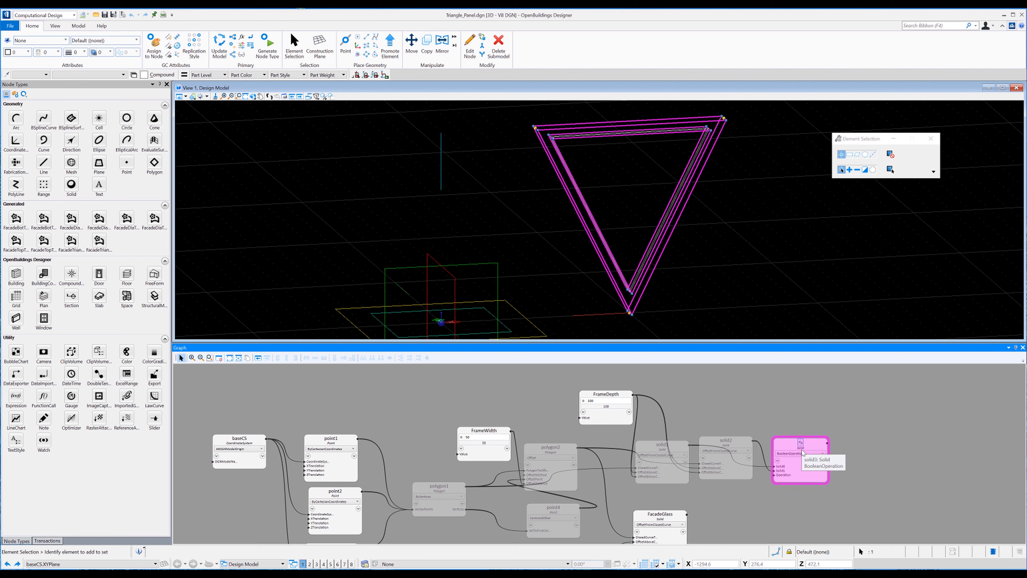
text(cadeFrame)
key(Return)
click(800, 396)
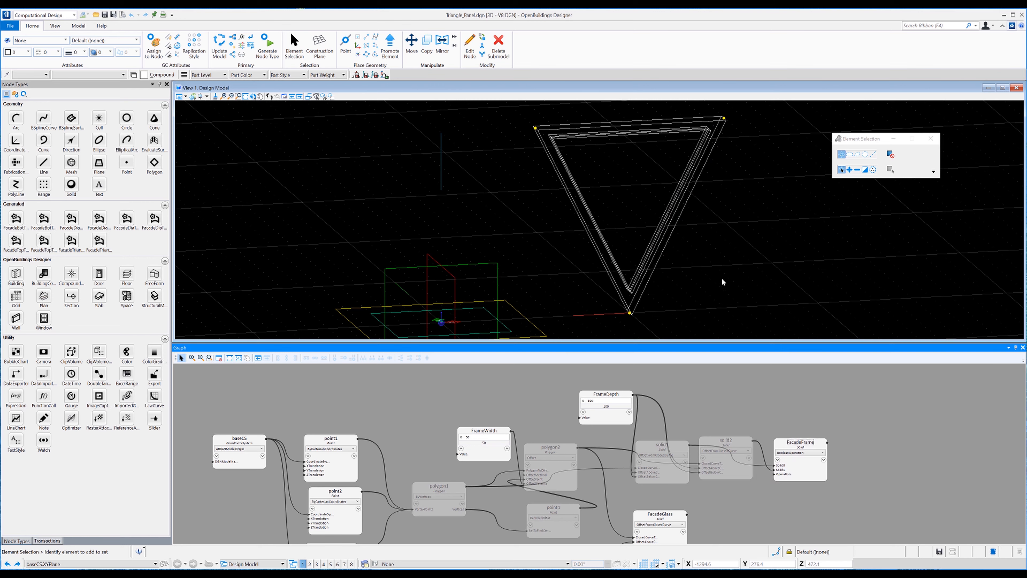
- Set the model view's display style to Illustration: Ignore Lighting and rotate the view around the triangular panel
right_click(722, 258)
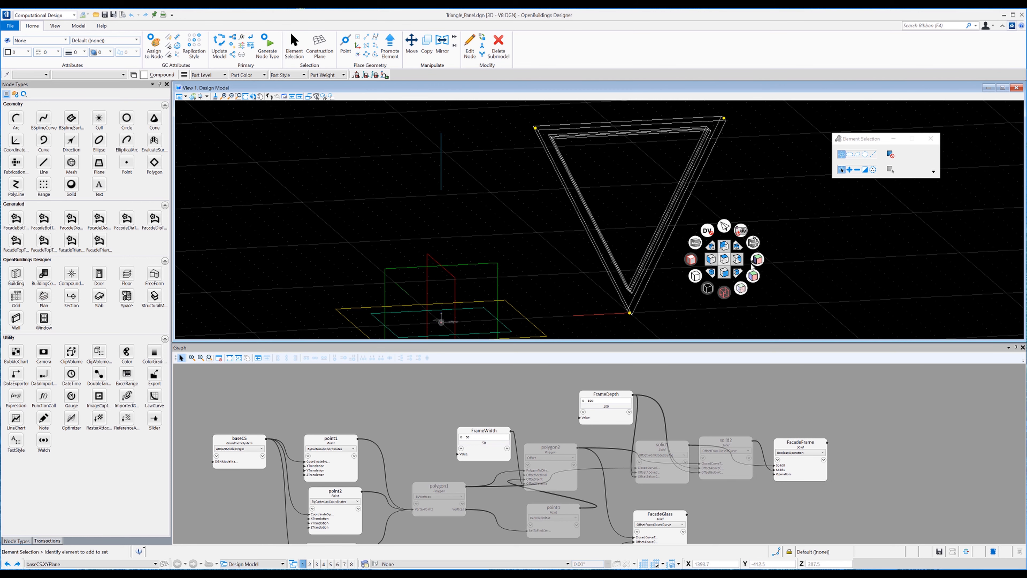
click(753, 276)
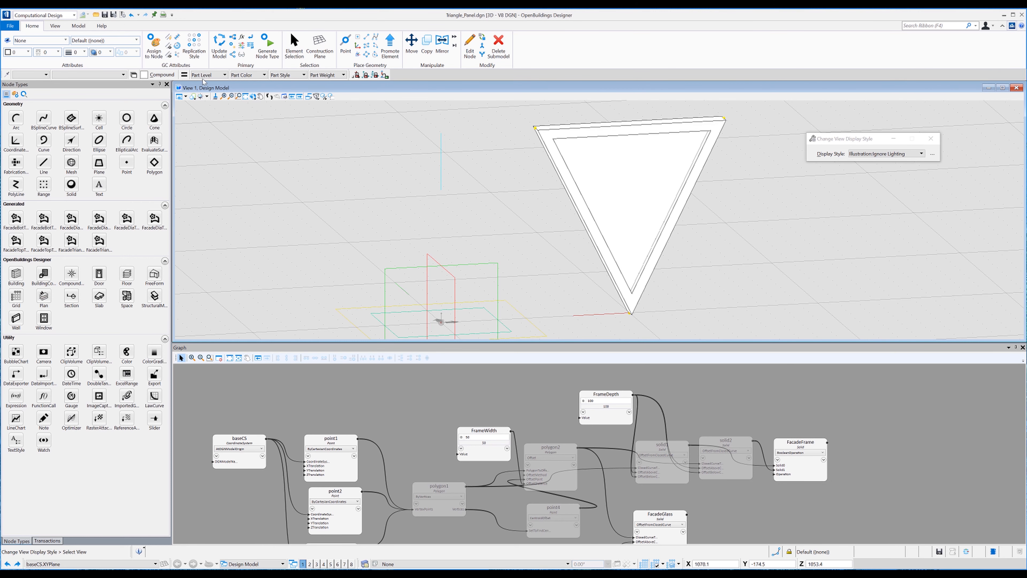
click(253, 96)
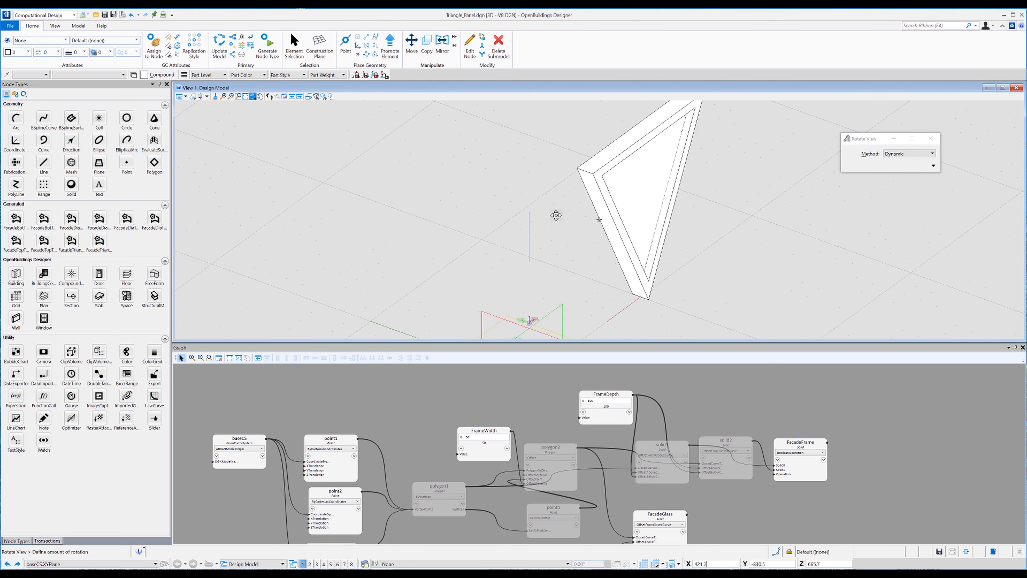
click(507, 217)
right_click(507, 217)
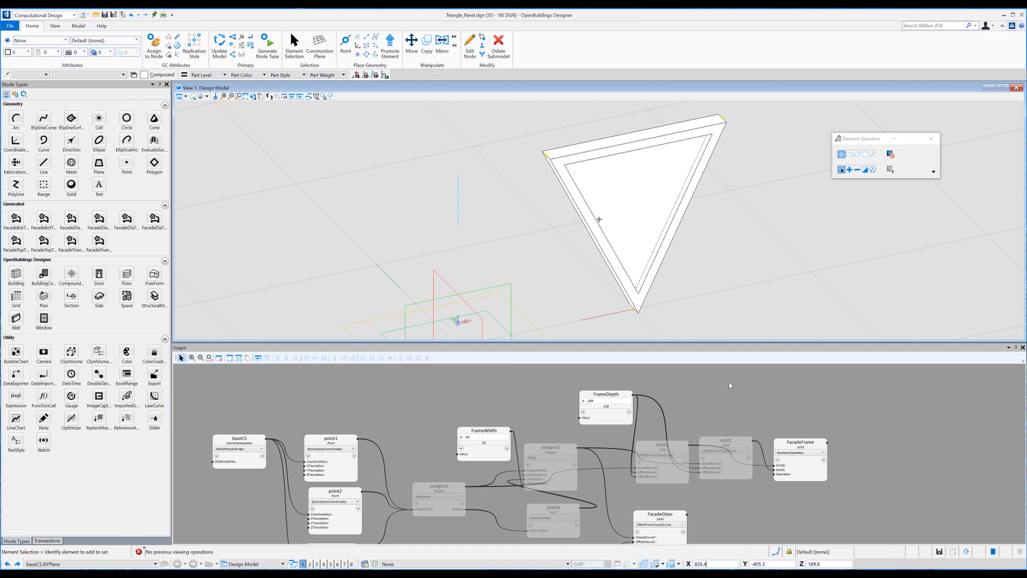
- Assign the CurtainWall part matl_CurtainWall_Frame to the FacadeFrame node
scroll(785, 395, down, 3)
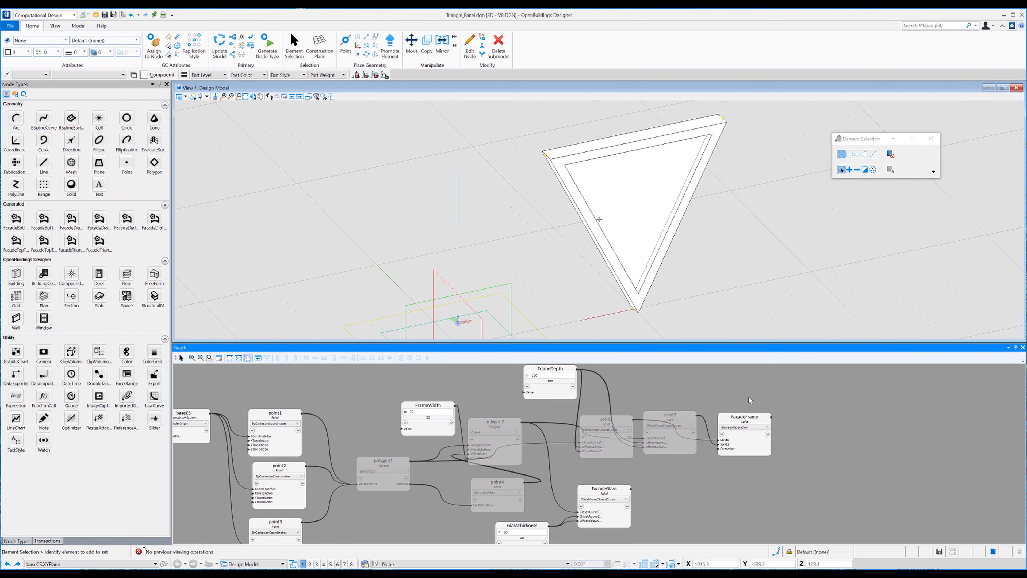
click(738, 436)
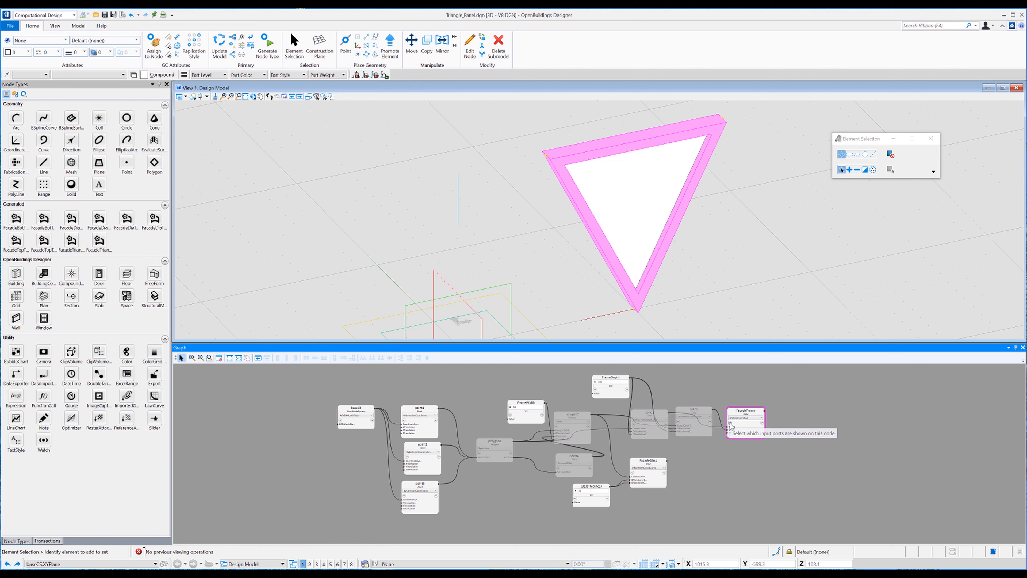
click(730, 423)
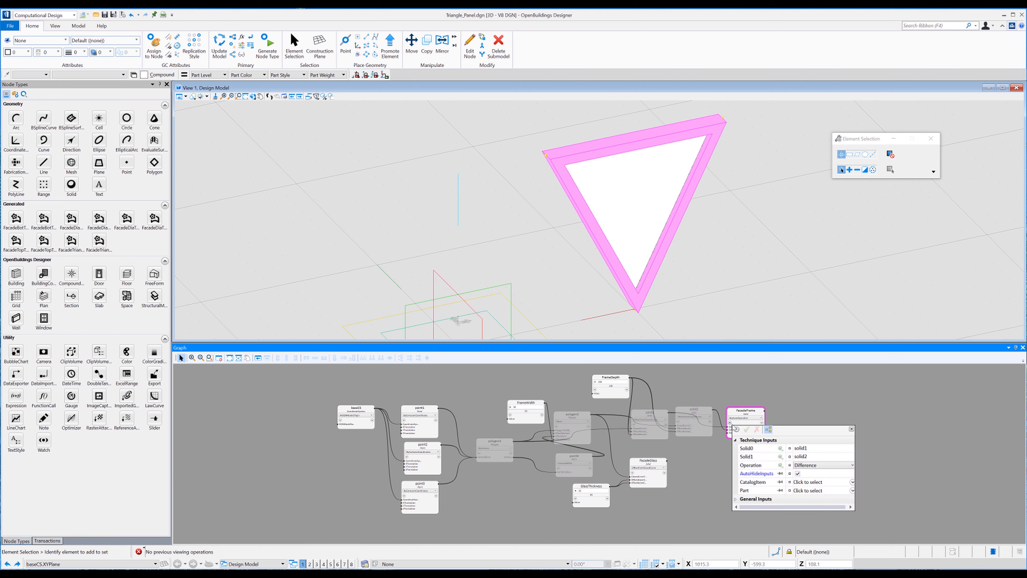
click(850, 491)
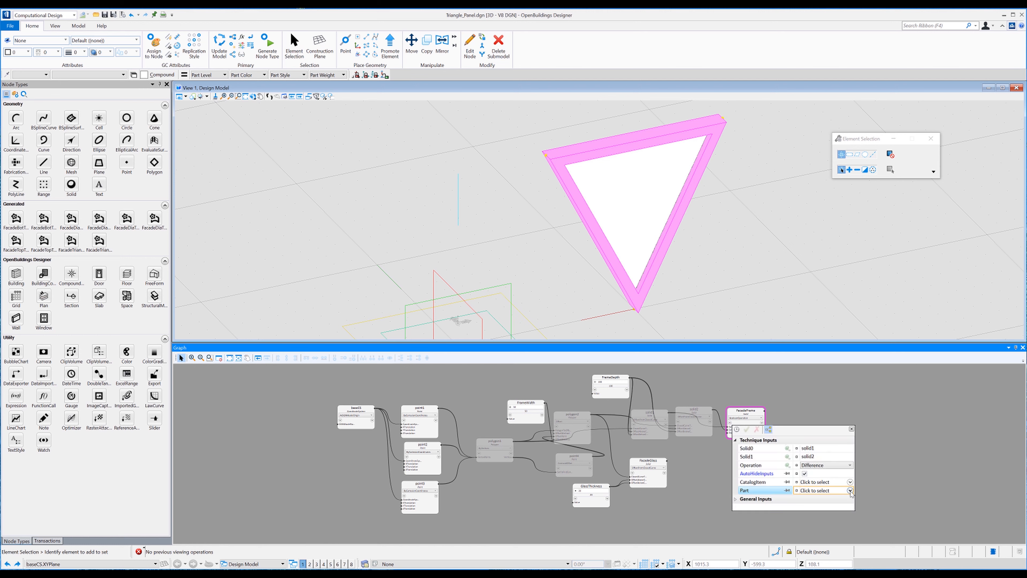
click(851, 491)
click(806, 403)
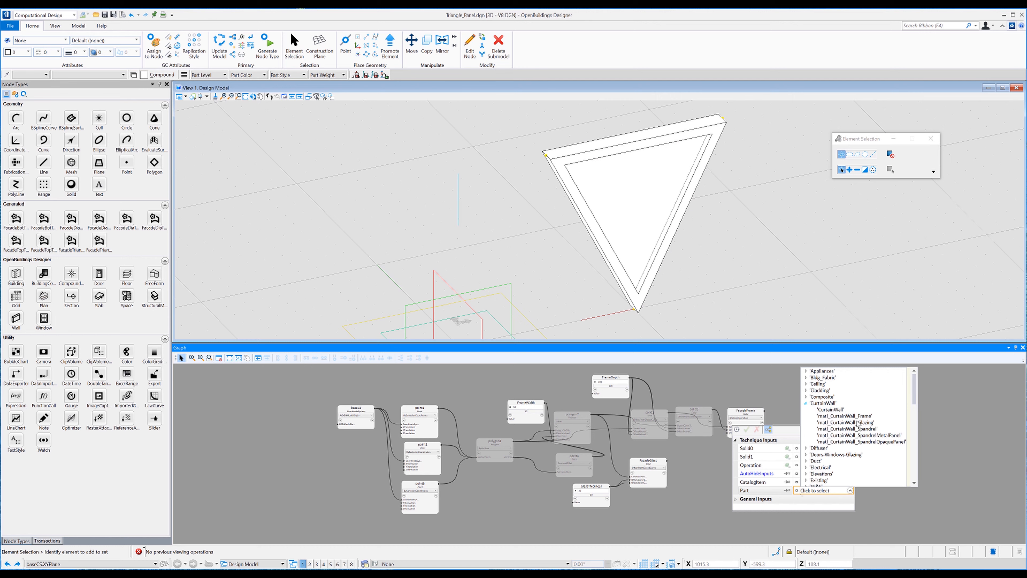
click(850, 416)
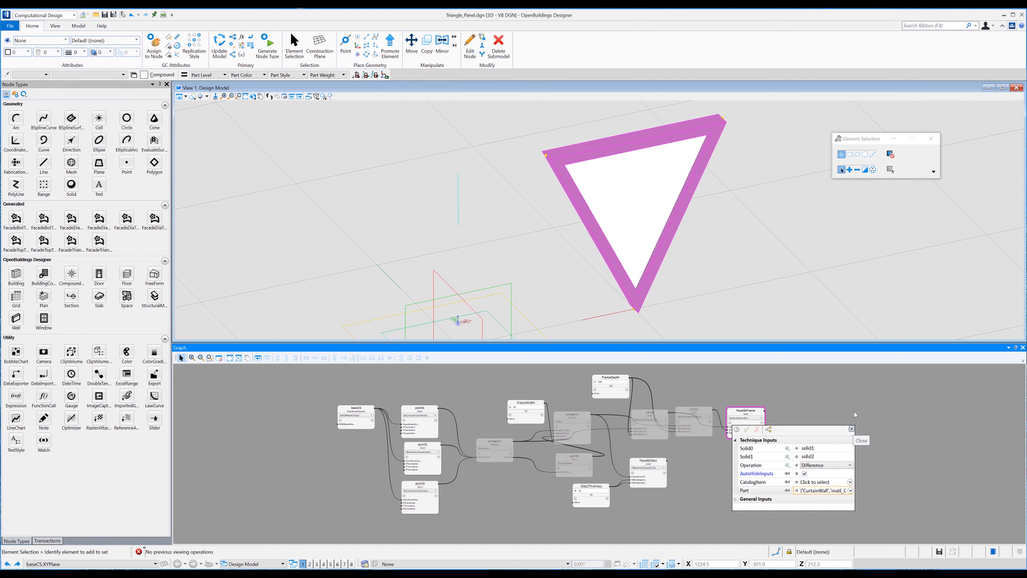
click(852, 428)
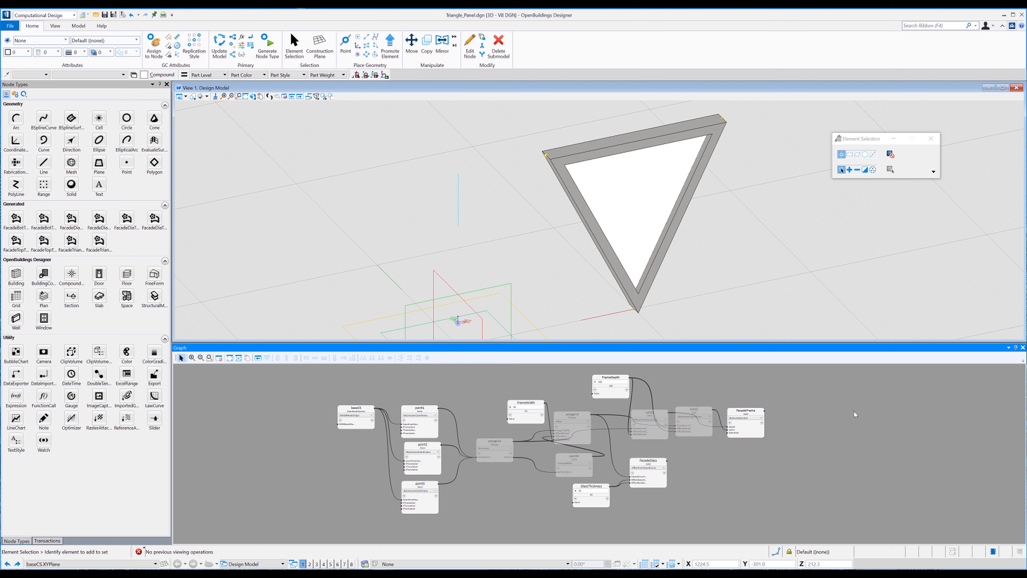
- Assign the CurtainWall part matl_CurtainWall_Glazing to the FacadeGlass node and inspect the glazed panel from several angles
click(633, 472)
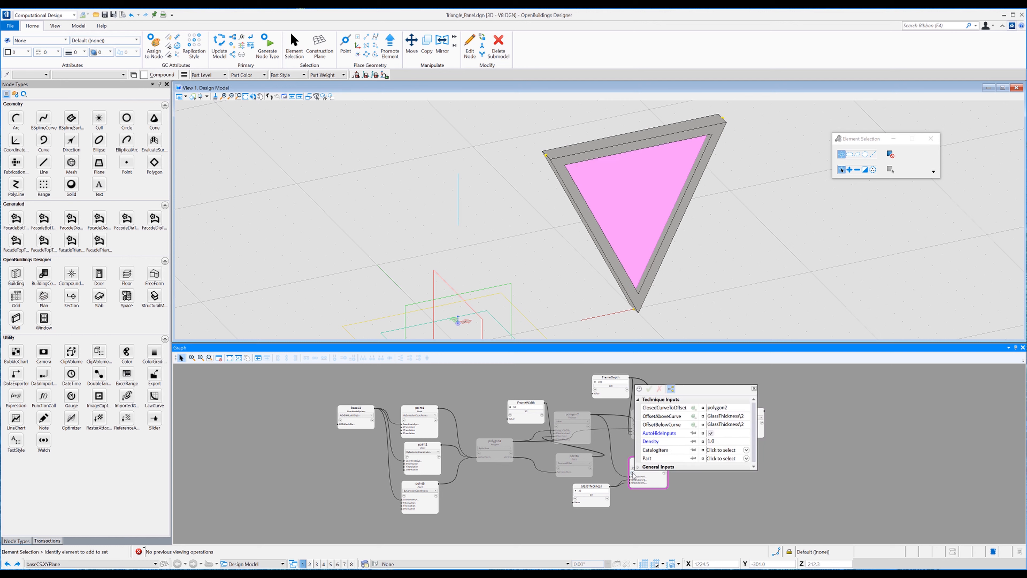
click(746, 458)
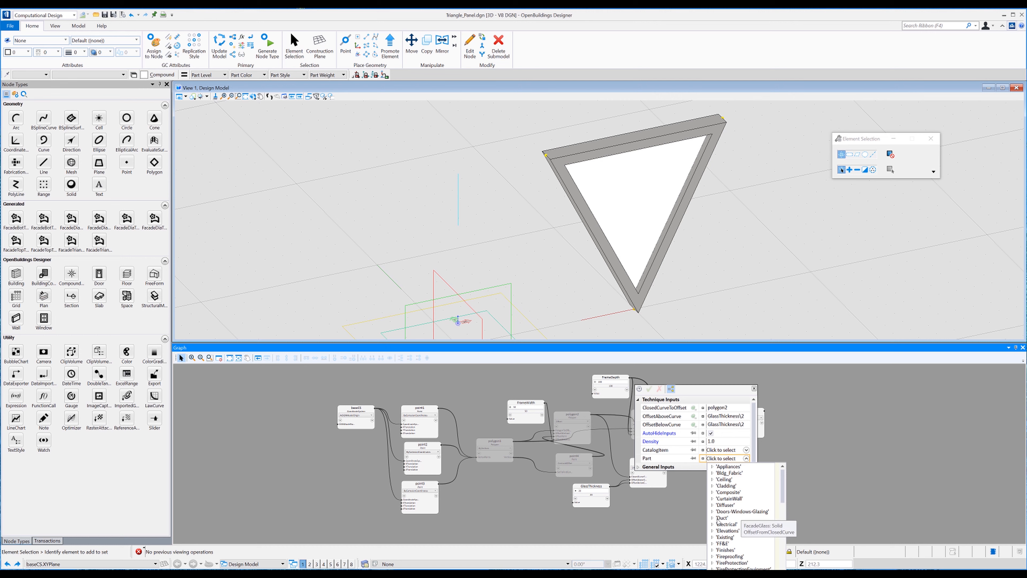
click(713, 486)
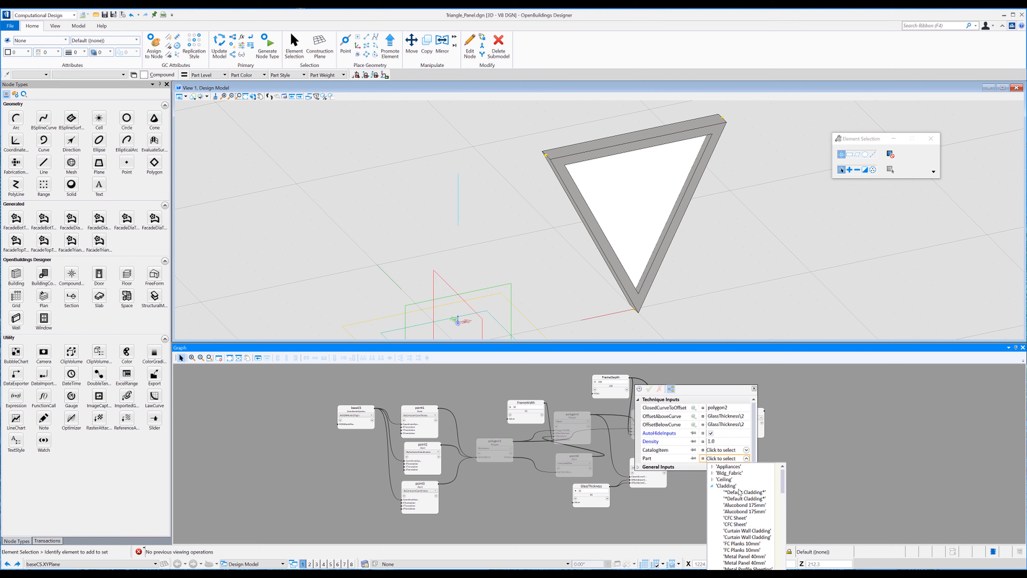
click(713, 486)
click(713, 498)
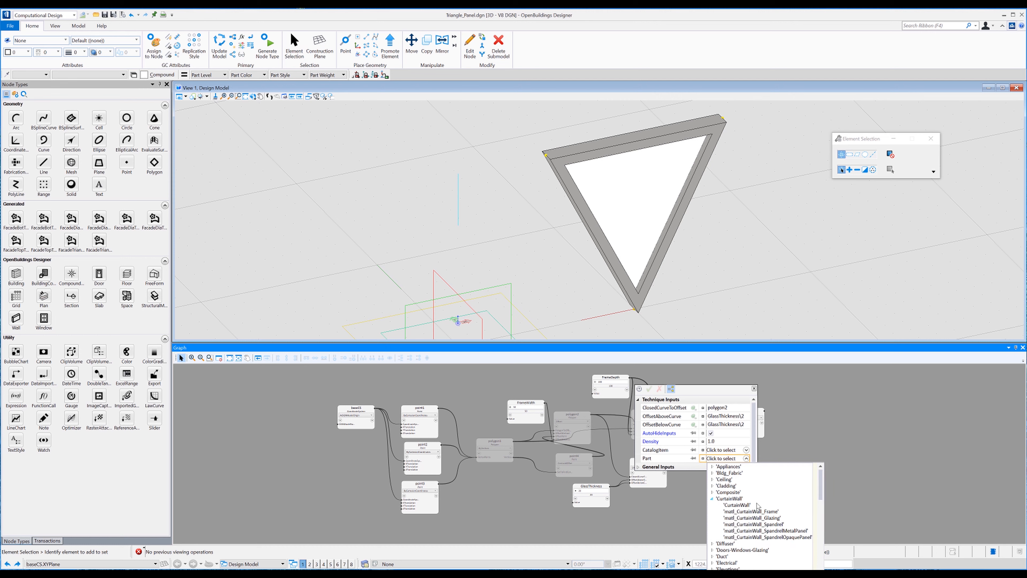
click(764, 518)
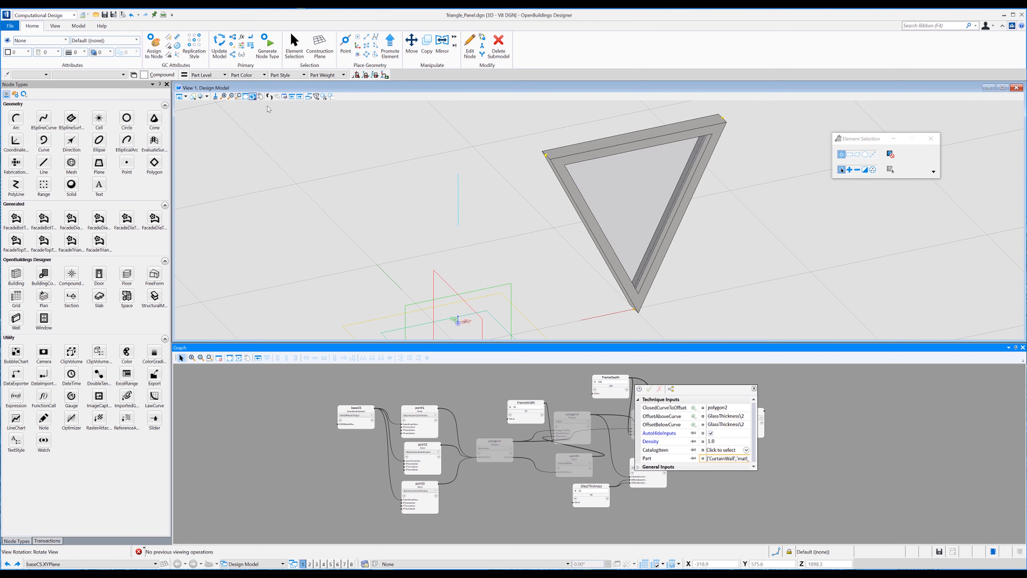
click(253, 97)
click(435, 182)
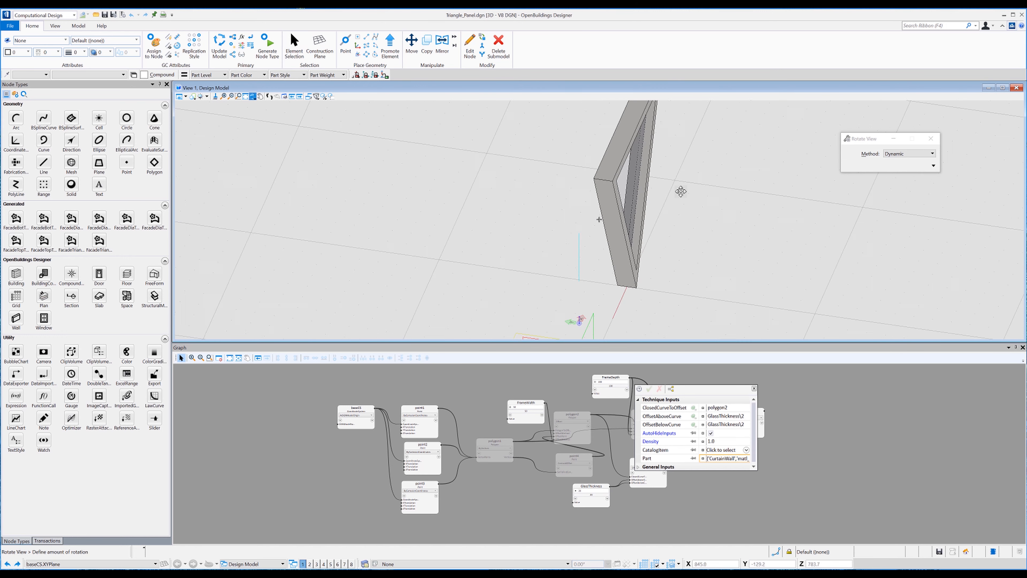
click(447, 179)
right_click(488, 180)
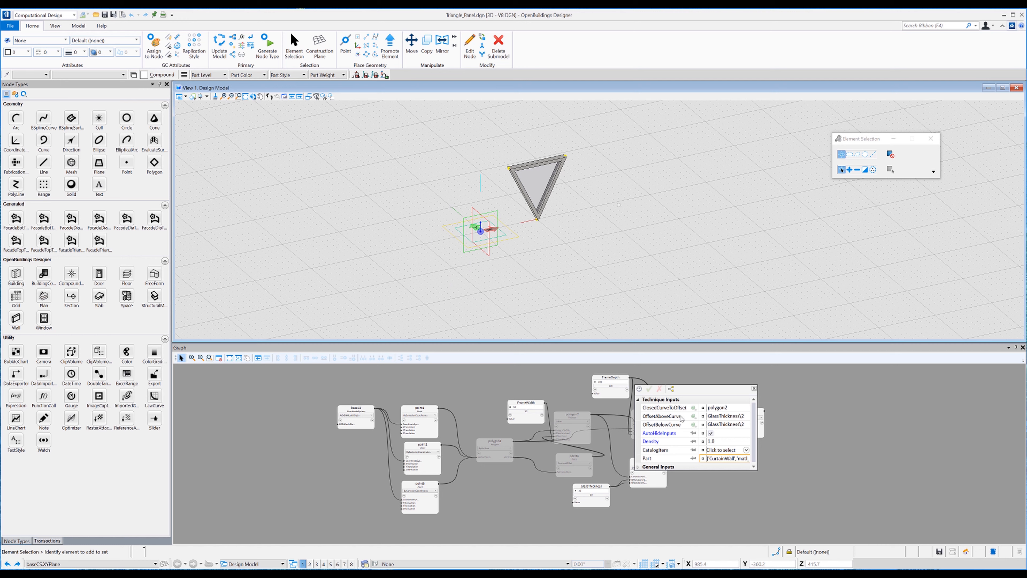
click(754, 388)
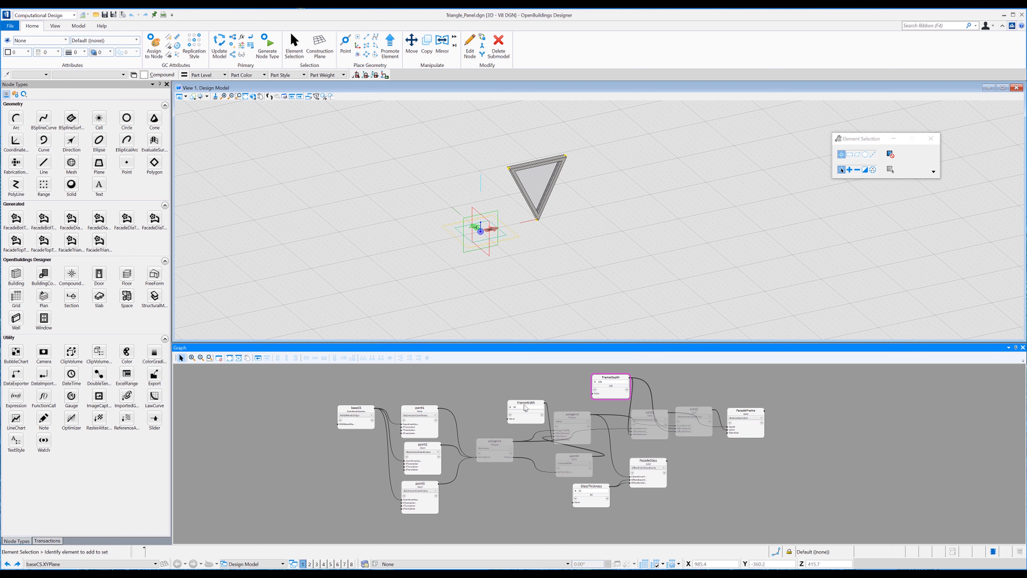
- Save the file and start generating a new node type from the model
middle_drag(585, 522, 649, 521)
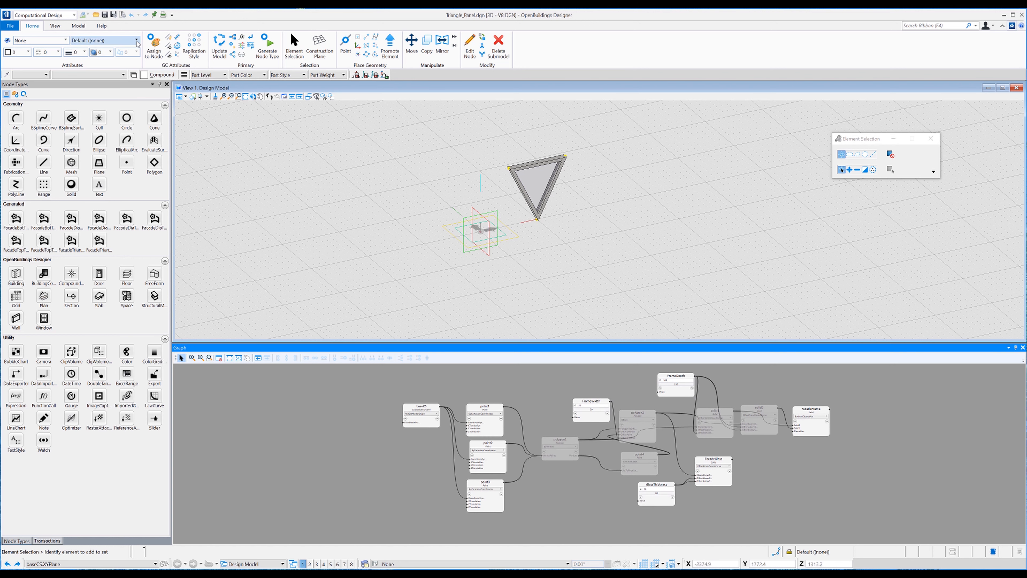
click(105, 14)
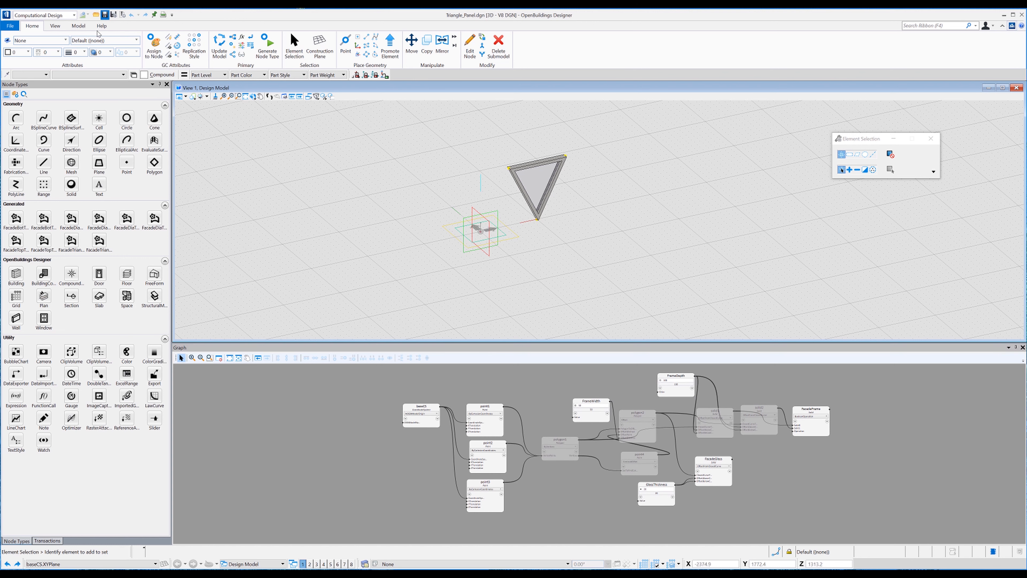
click(78, 25)
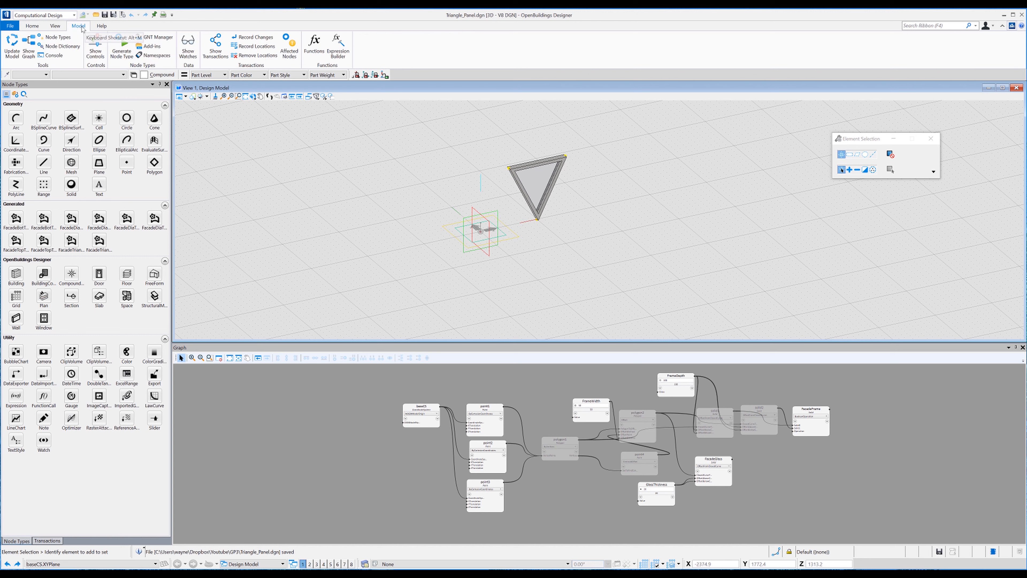
click(123, 45)
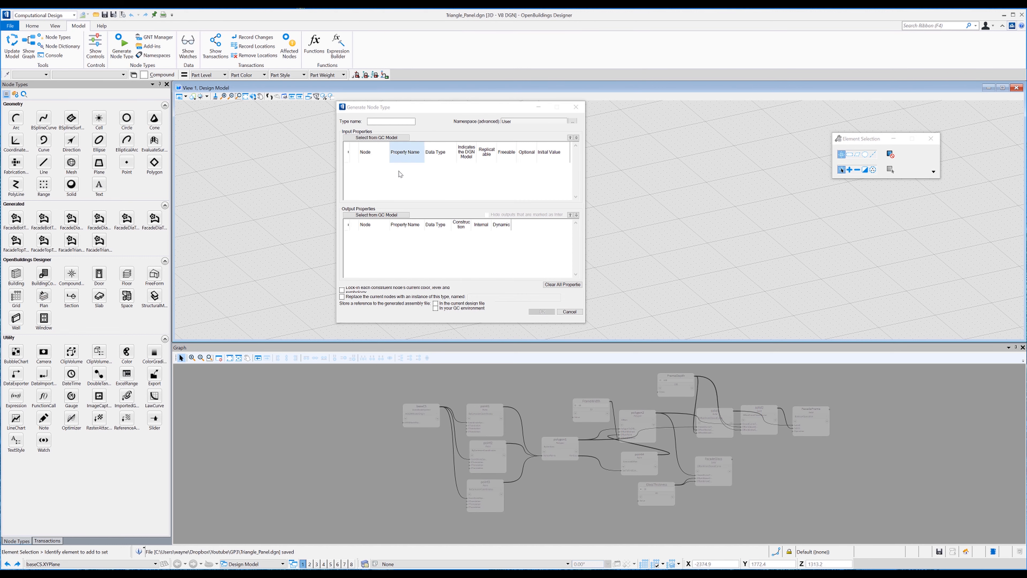
- Name the node type FacadeTriangleType1 and add polygon1, FrameWidth, FrameDepth and GlassThickness from the graph as its input properties
click(378, 122)
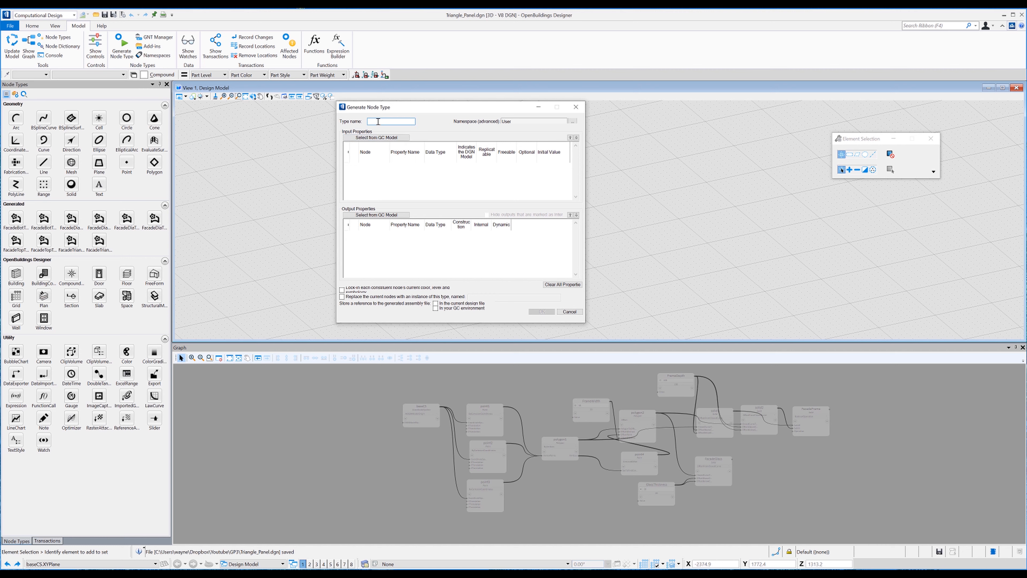
text(FacadeTriangleType1)
click(372, 137)
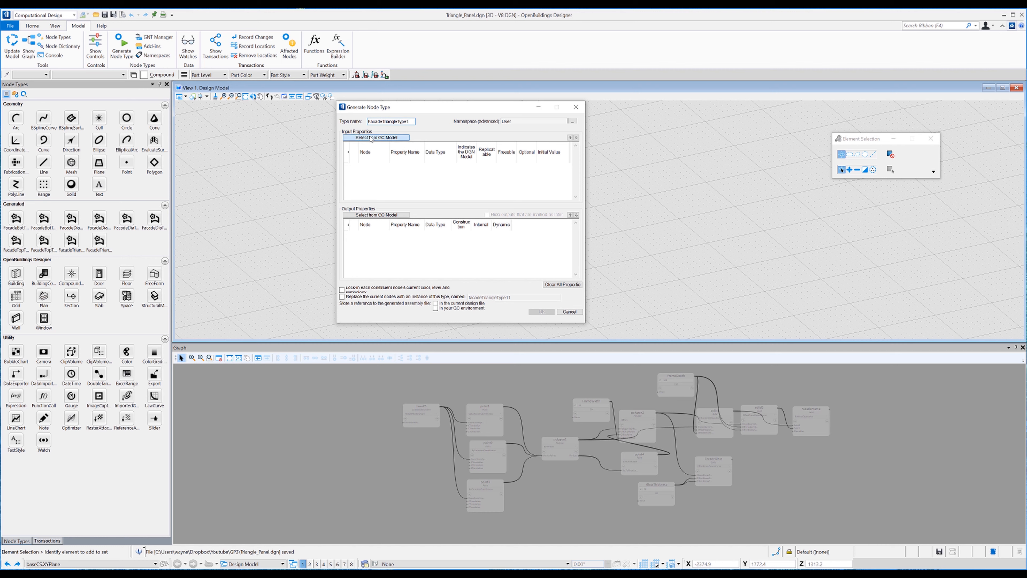
click(562, 457)
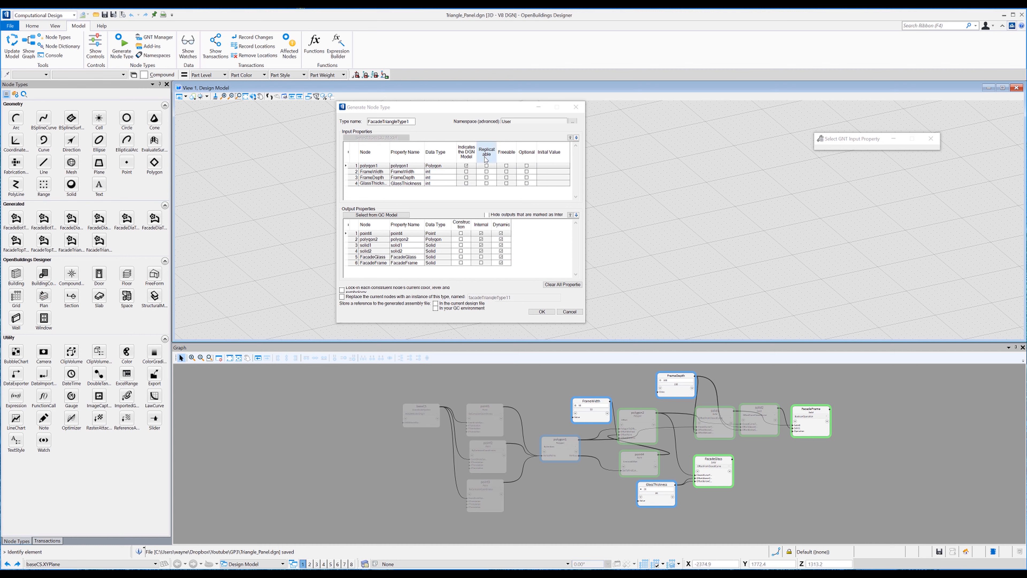
- Make the polygon1 input replicable and mark FrameWidth, FrameDepth and GlassThickness as optional inputs of FacadeTriangleType1
click(486, 166)
click(486, 166)
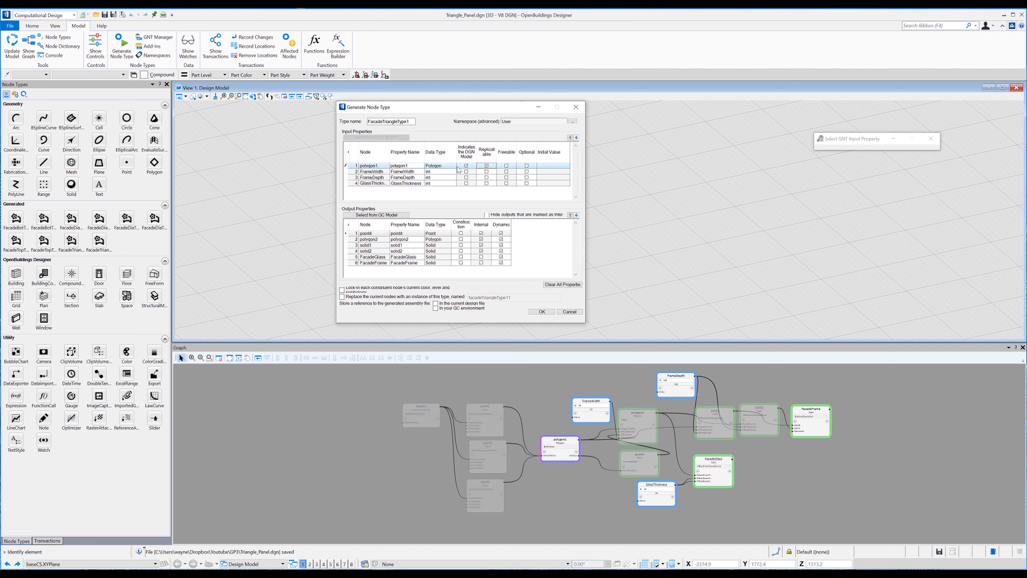
click(526, 172)
click(526, 177)
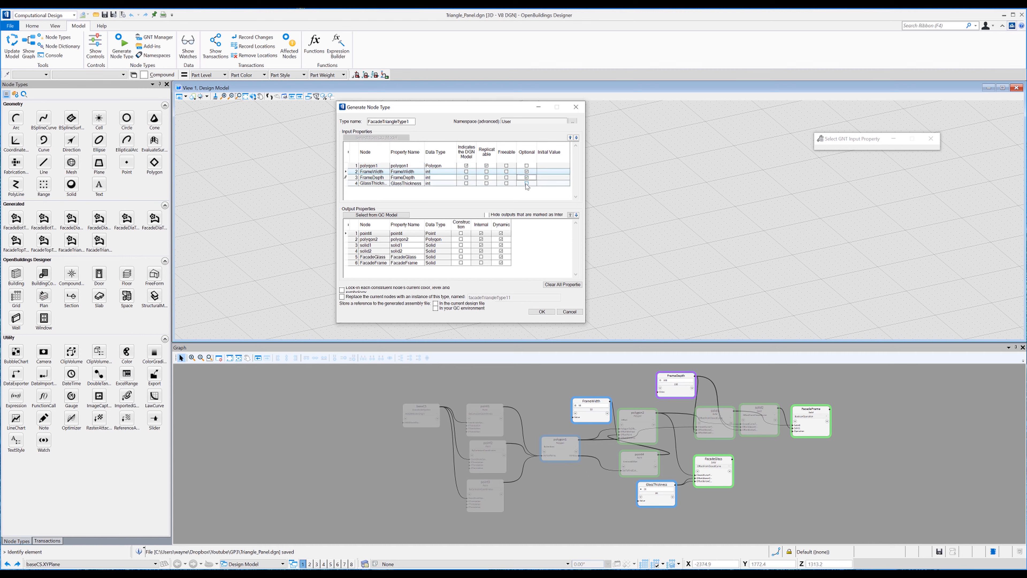
- Set initial values FrameWidth 50, FrameDepth 100 and GlassThickness 20, store the assembly reference in the GC environment, and generate FacadeTriangleType1
click(544, 172)
text(50)
click(546, 177)
text(100)
click(545, 183)
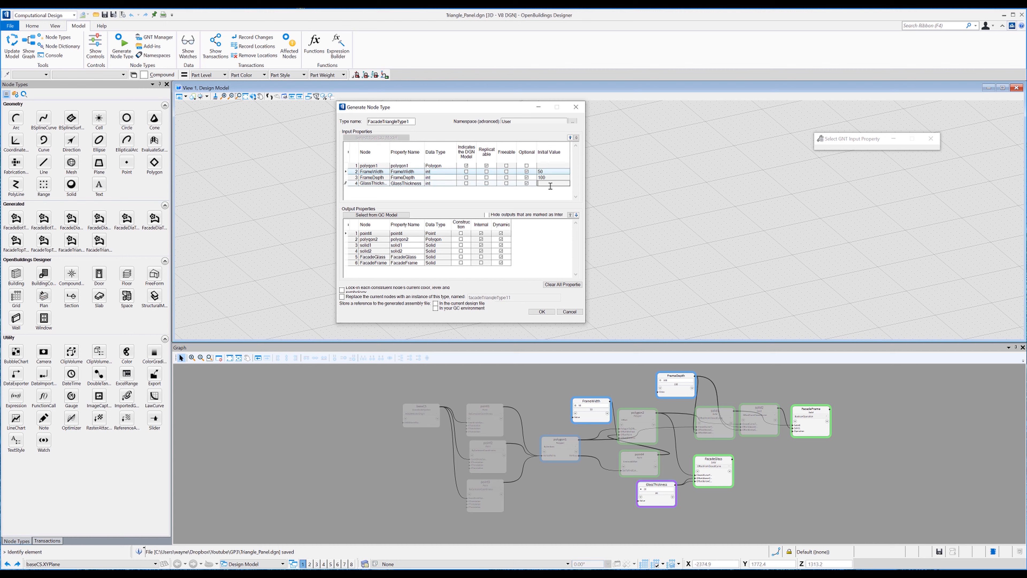
text(20)
click(435, 309)
click(539, 312)
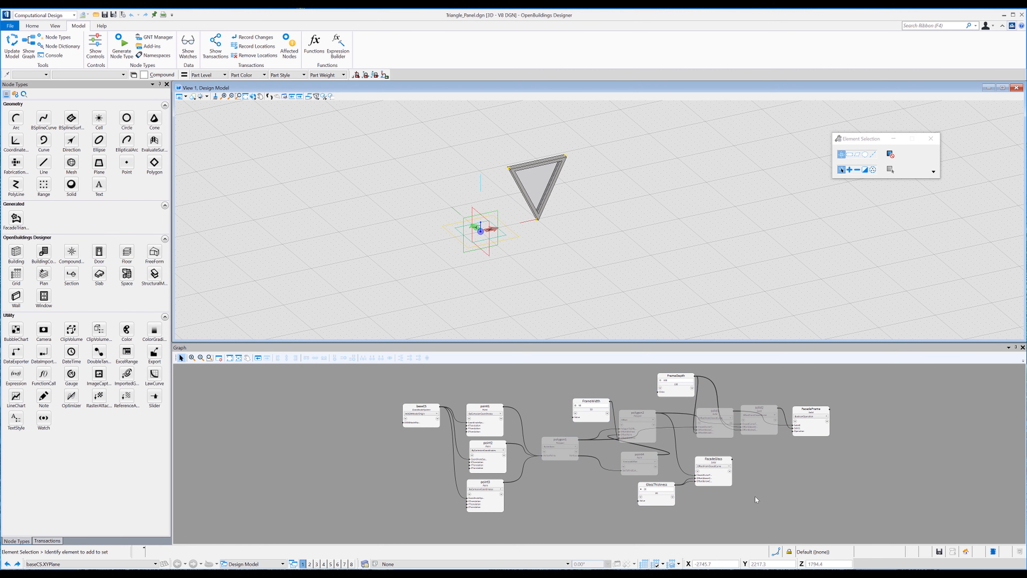
- Change the FacadeGlass node's part to matl_CurtainWall_Spandrel
click(698, 472)
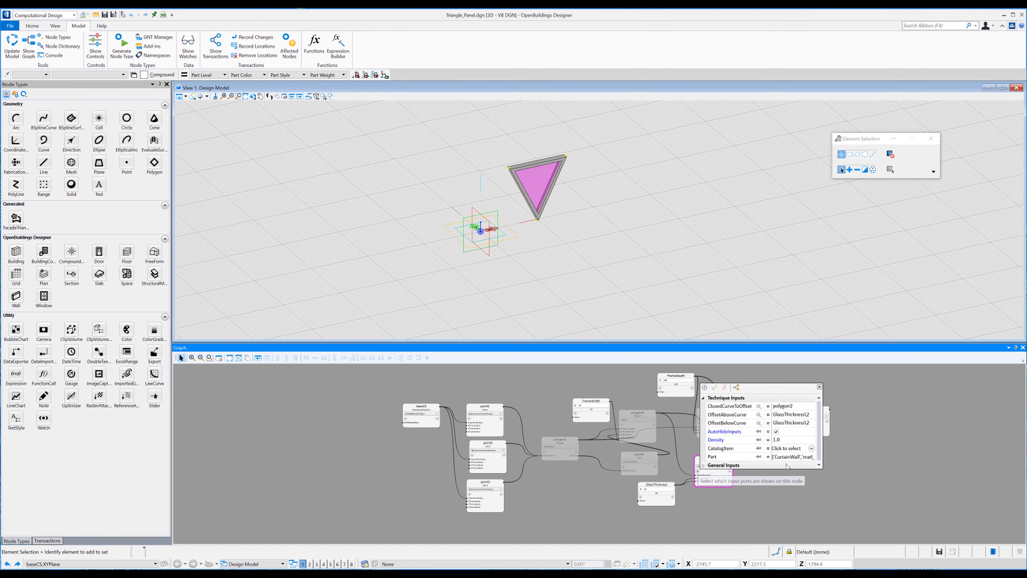
click(813, 458)
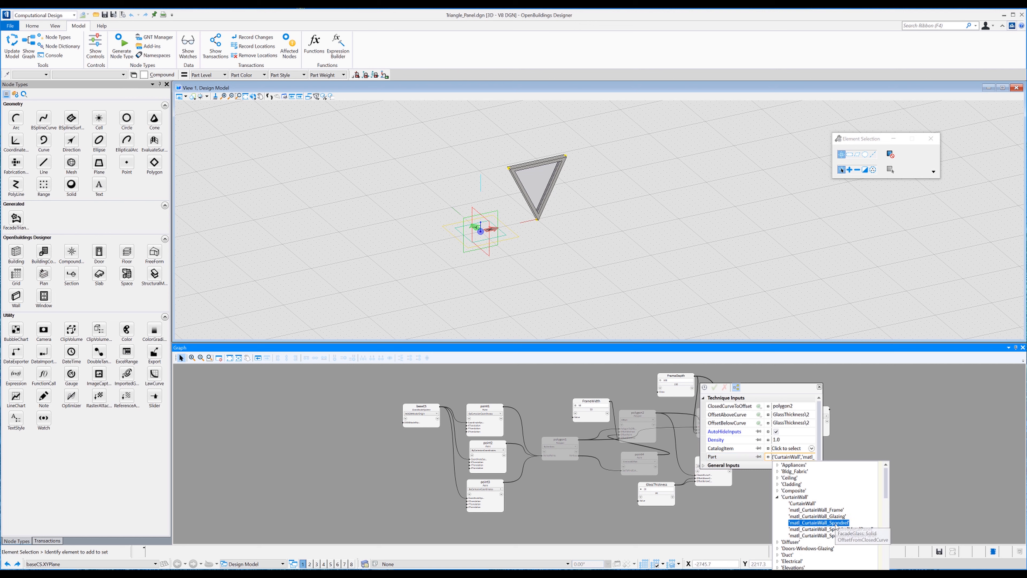
click(836, 526)
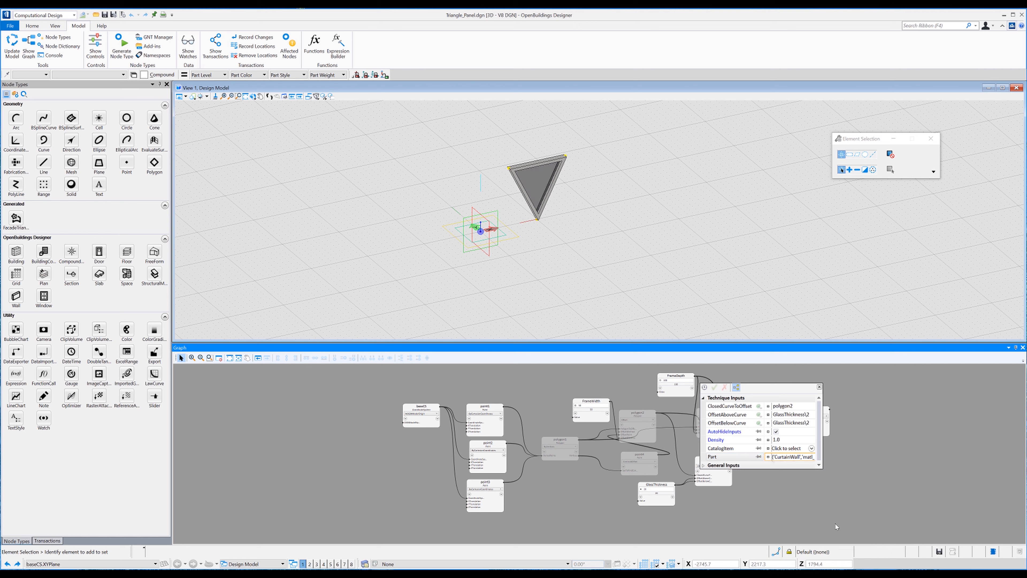
click(818, 388)
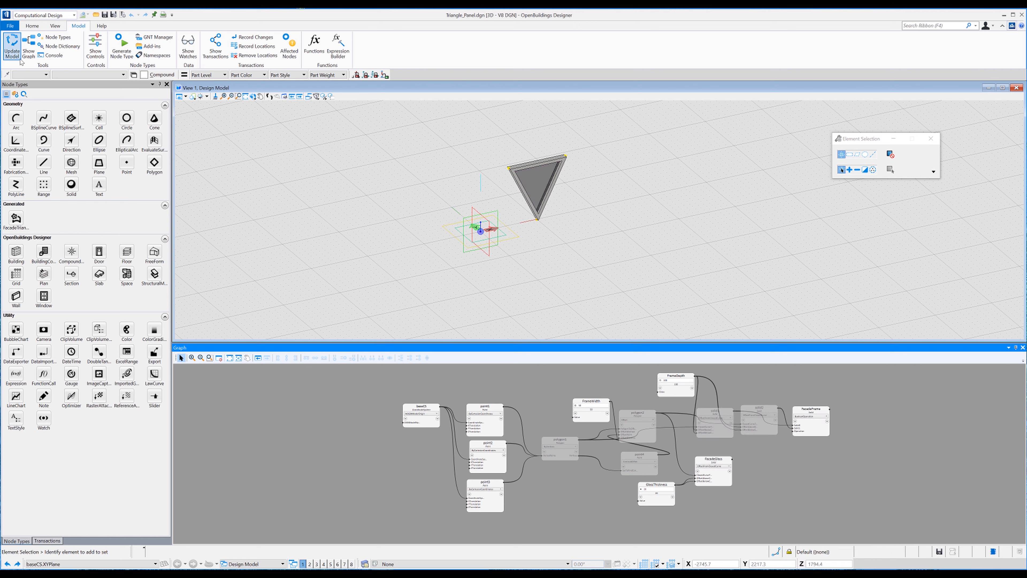
- Start another generated node type named FacadeTriangleType2 and add polygon1 from the graph as its input property
click(126, 53)
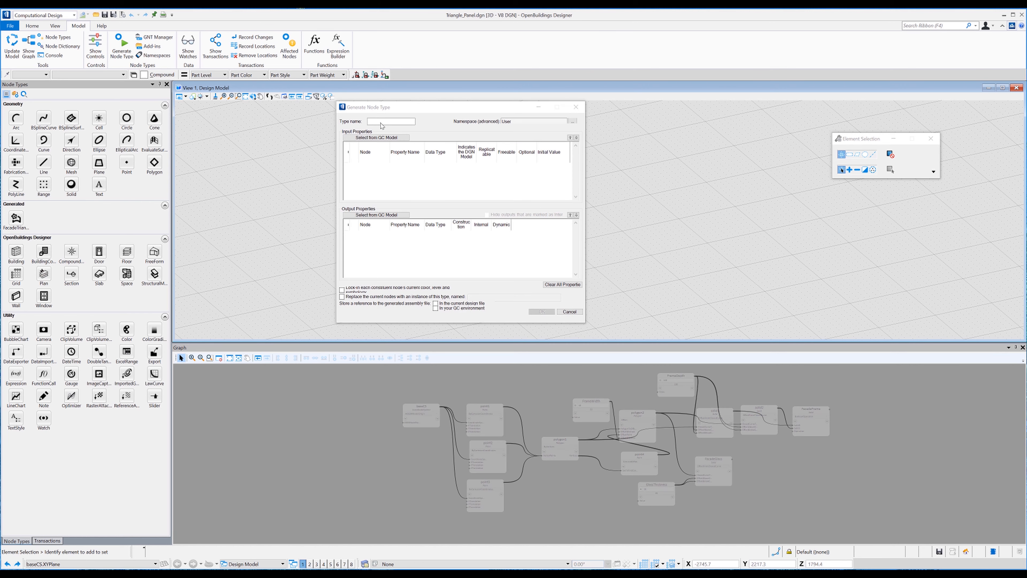
text(Fac)
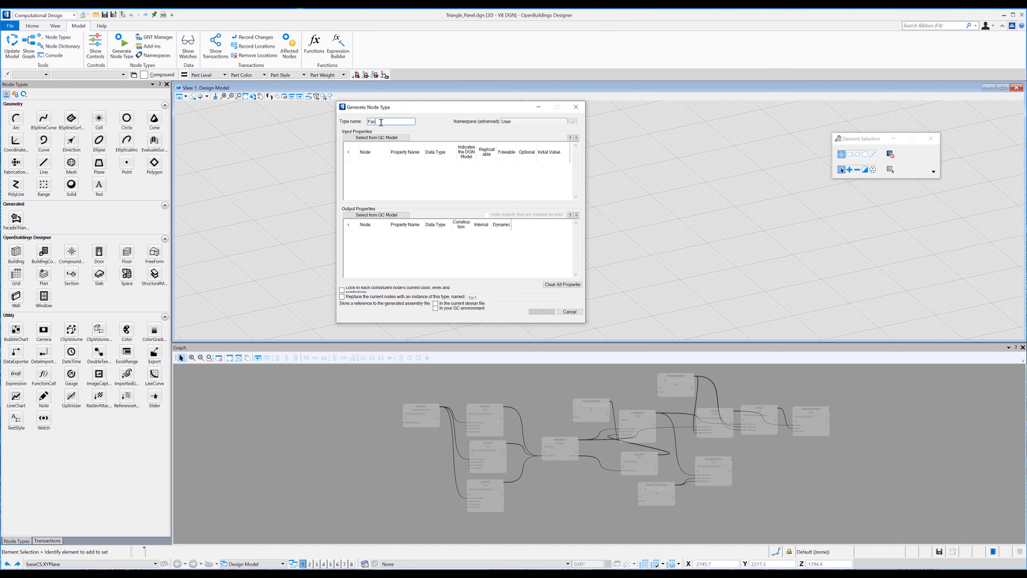
text(adeTriangleType2)
click(376, 137)
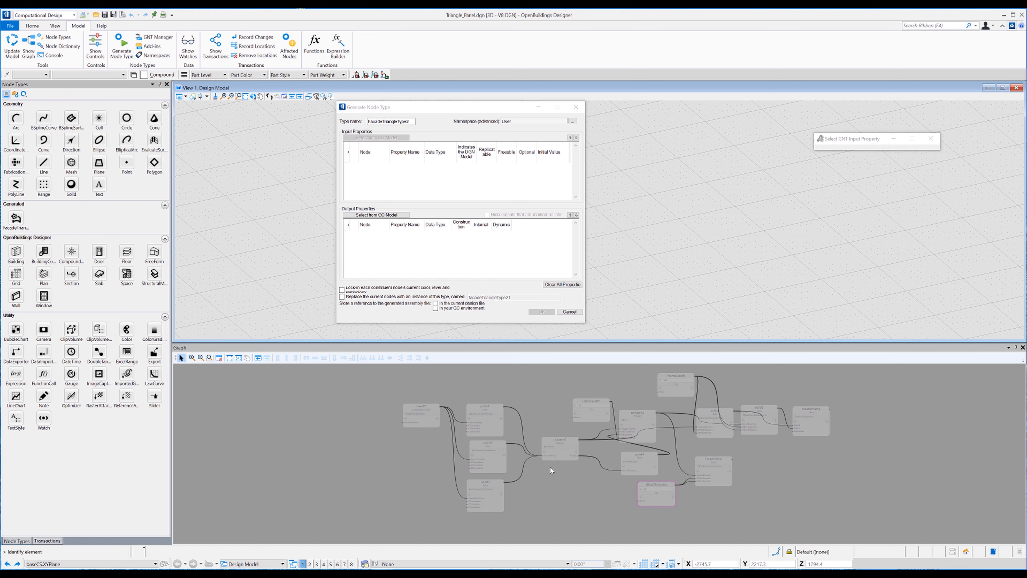
click(563, 459)
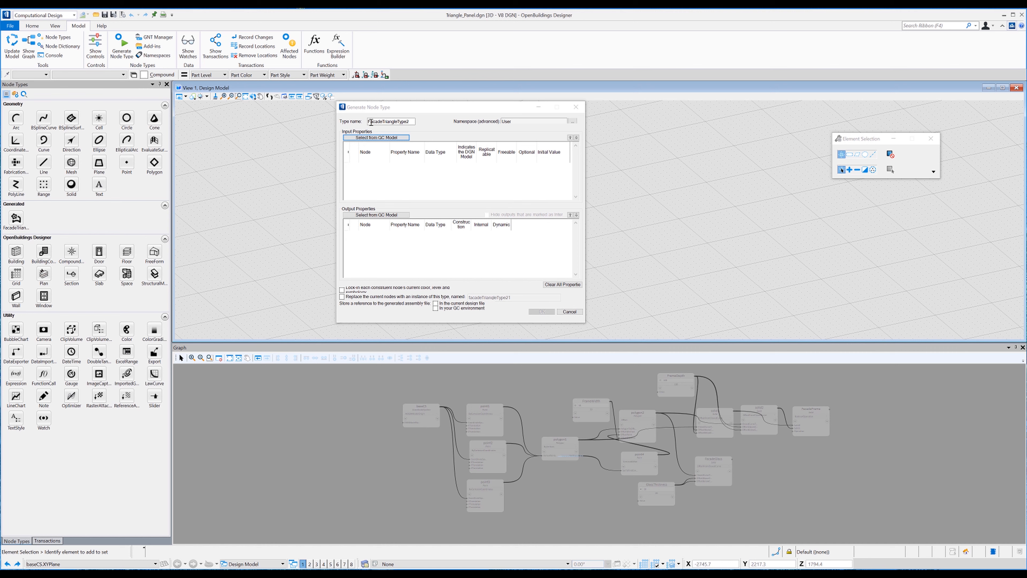
click(562, 451)
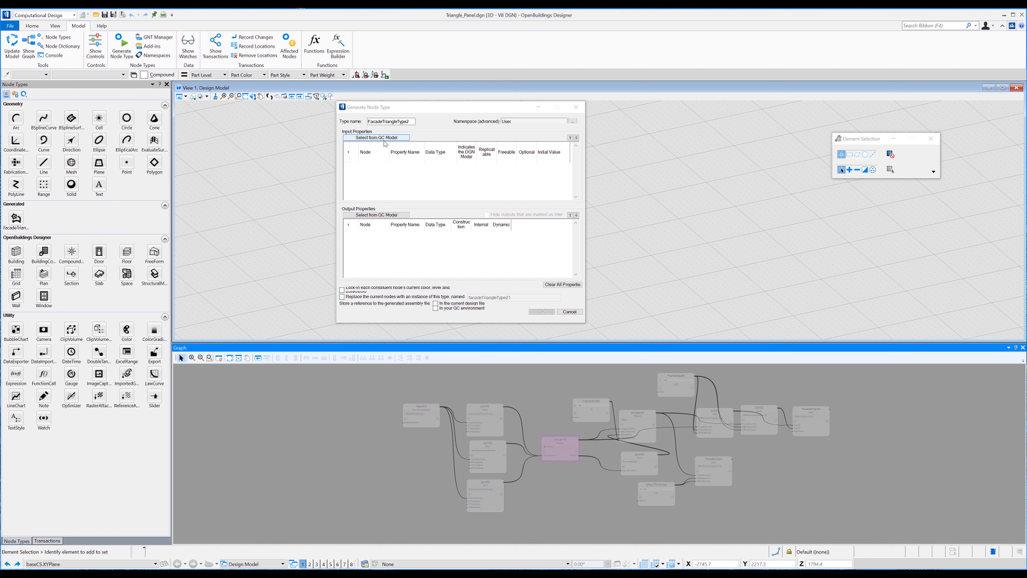
click(376, 137)
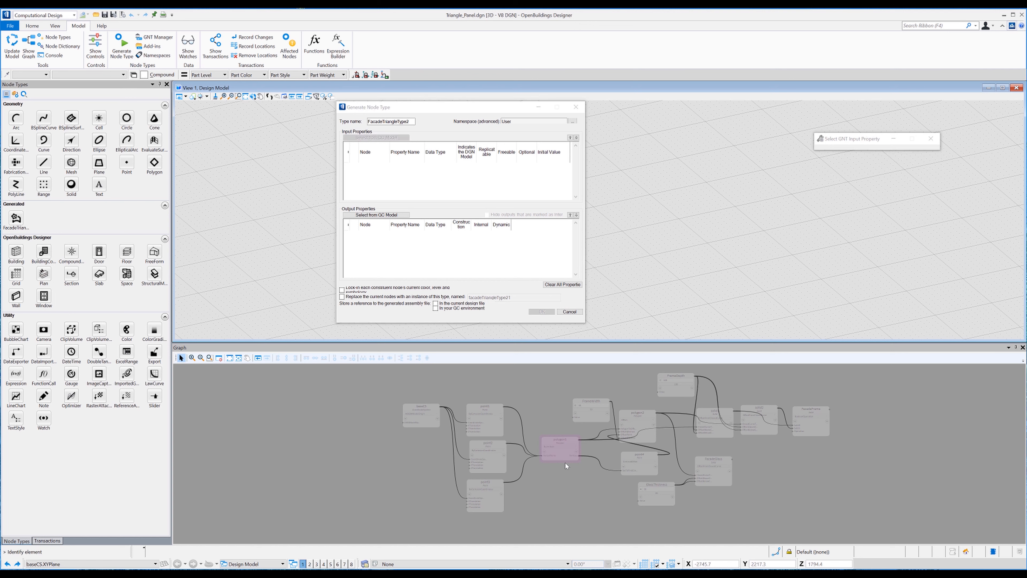
click(549, 442)
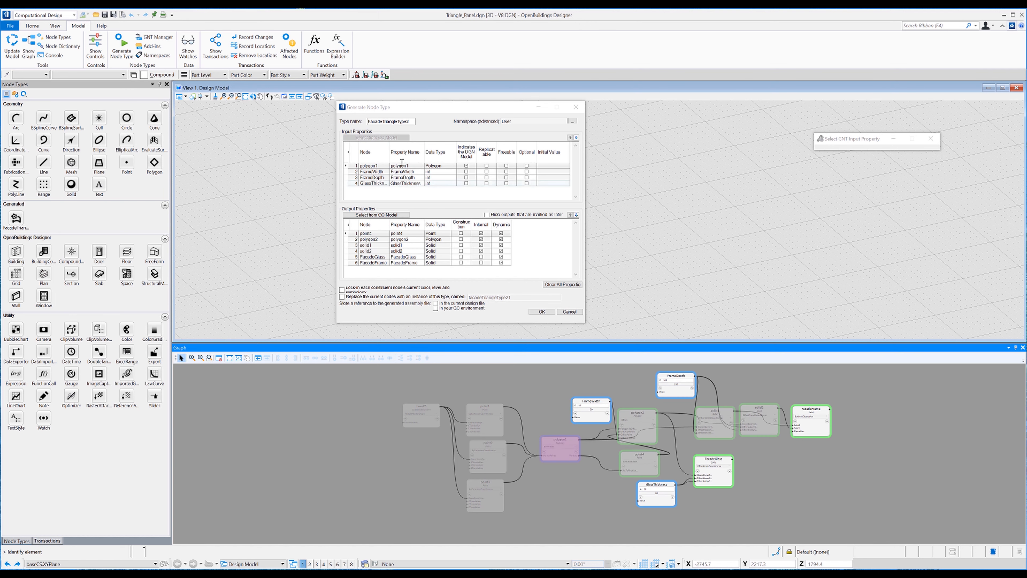
- Make FacadeTriangleType2's polygon1 input replicable and mark FrameWidth, FrameDepth and GlassThickness as optional
click(487, 165)
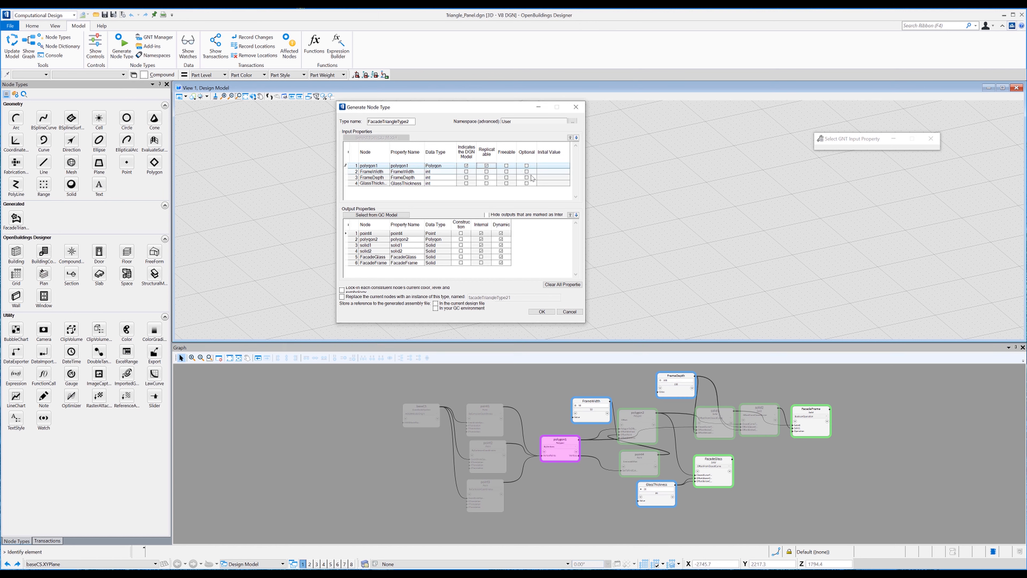
click(526, 171)
click(527, 178)
click(526, 183)
- Give FrameWidth 50, FrameDepth 100 and GlassThickness 20 as initial values, reference the assembly in the GC environment, and generate FacadeTriangleType2
click(548, 171)
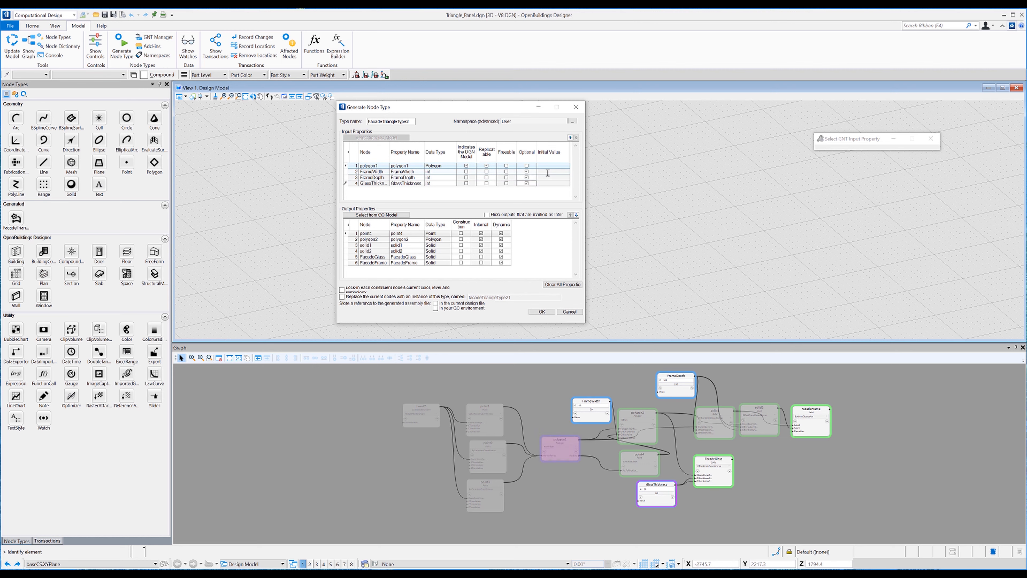
text(50)
click(550, 177)
text(100)
click(549, 183)
text(20)
click(436, 308)
click(534, 310)
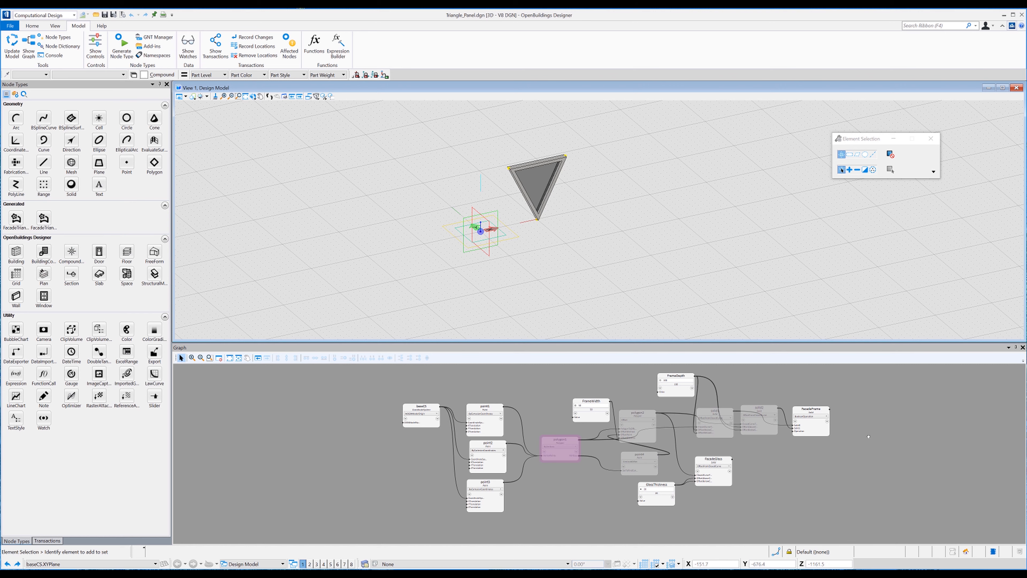
- Place a new point on the ground plane away from the panel and move its node clear of the existing graph
click(623, 430)
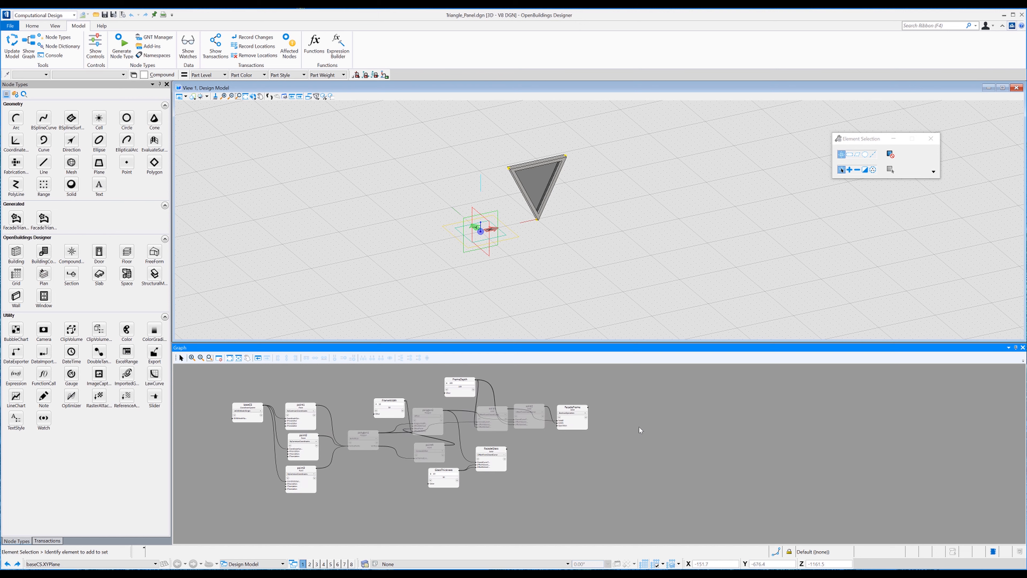
click(32, 26)
click(345, 45)
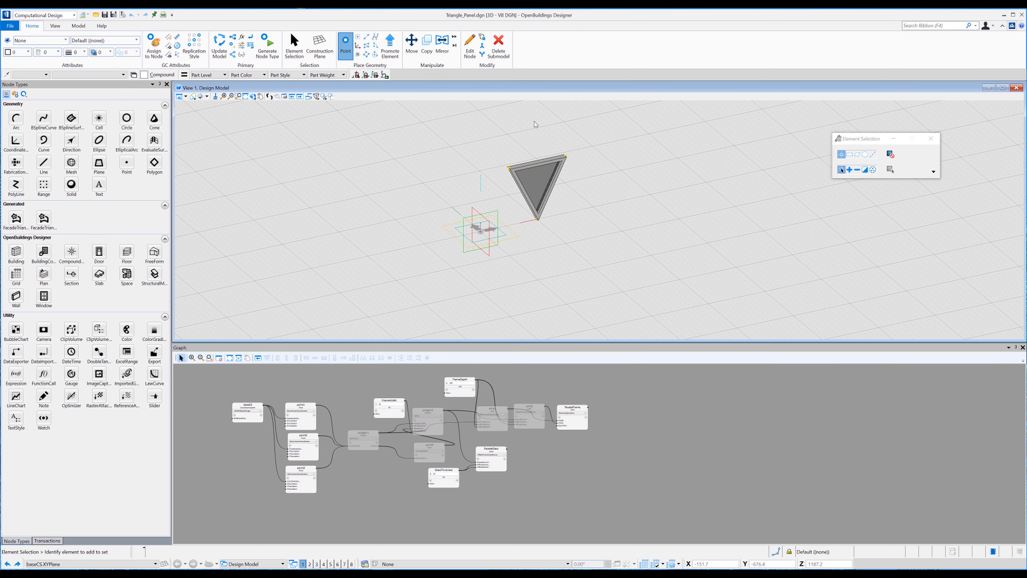
click(718, 184)
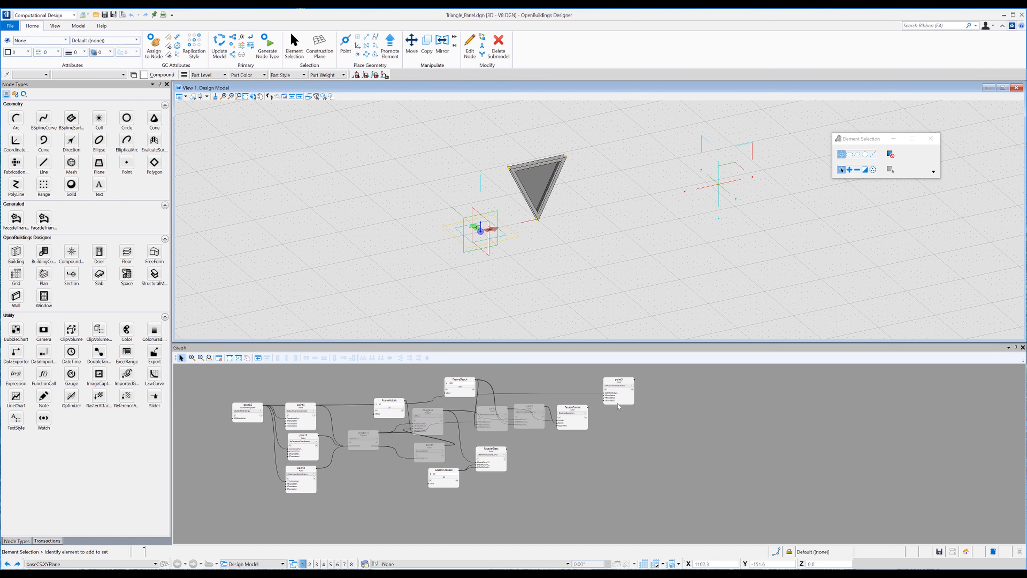
drag(619, 405, 706, 407)
- Set the new point's XTranslation to 5000, YTranslation to 0 and ZTranslation to 0
scroll(705, 408, up, 3)
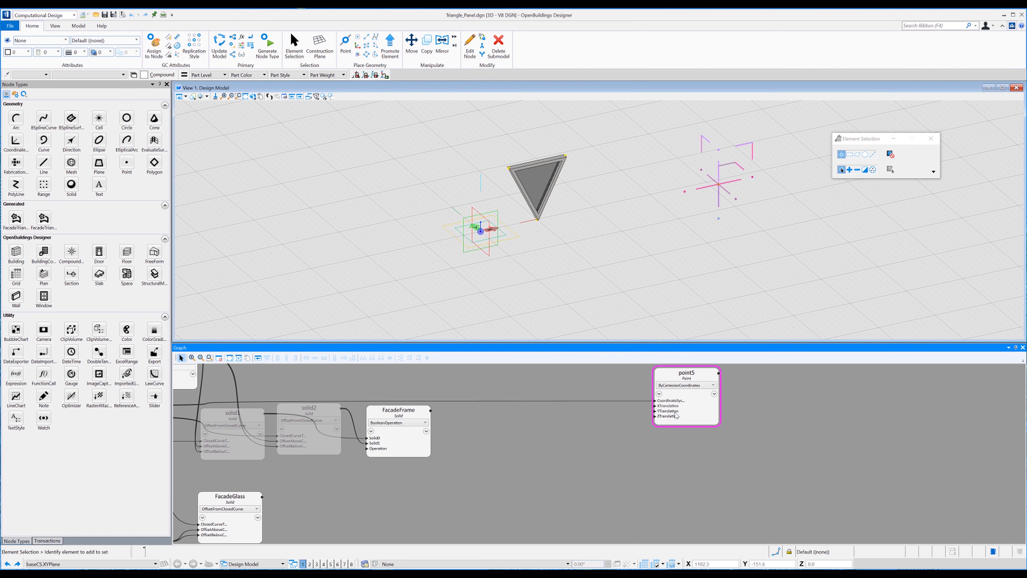
click(669, 406)
drag(746, 406, 674, 411)
text(5000)
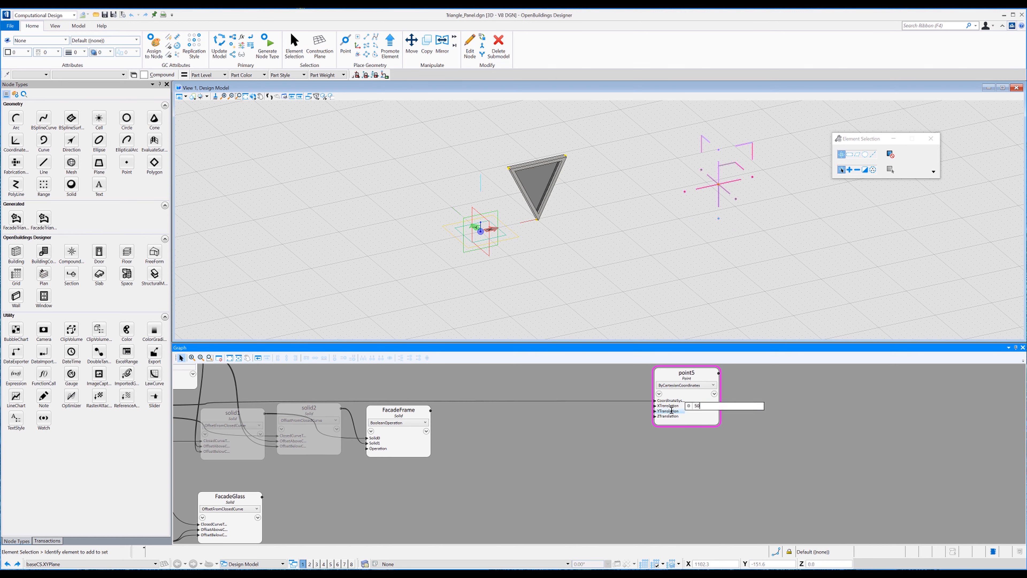
key(Return)
click(676, 411)
drag(748, 413, 675, 412)
text(0)
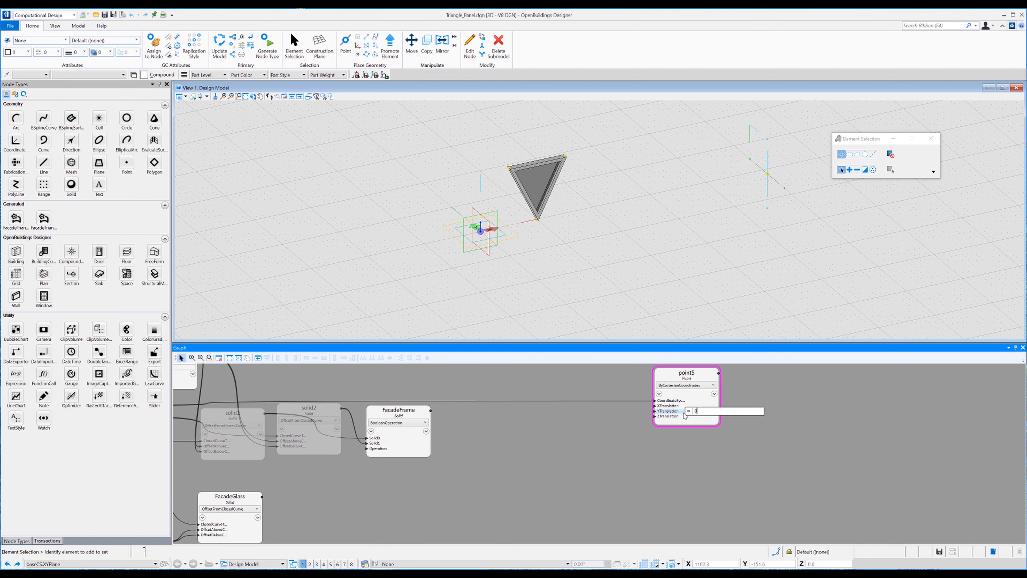
key(Return)
click(671, 416)
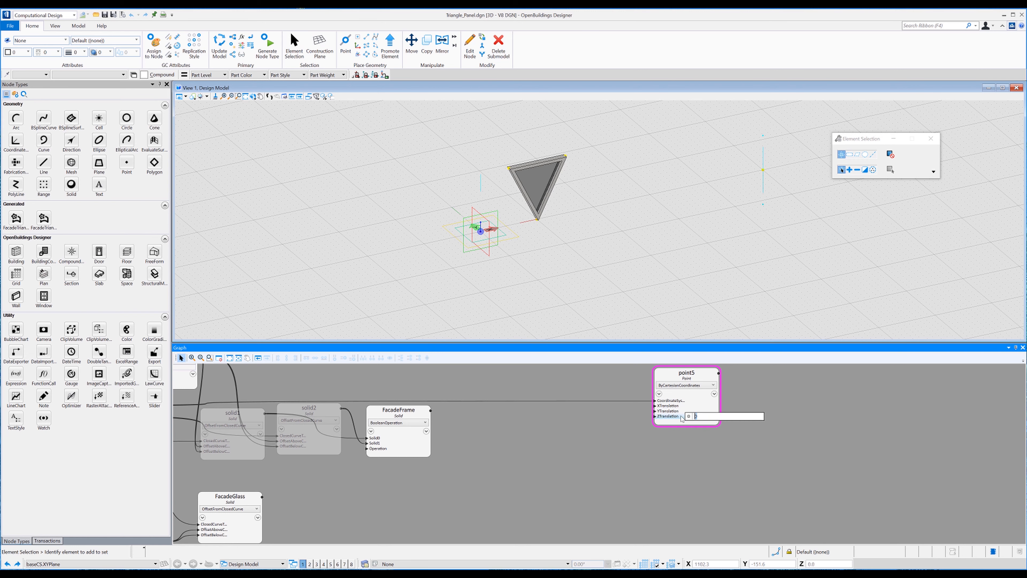
key(Return)
- Switch the 3D view's display style to Wireframe
shift+right_click(695, 196)
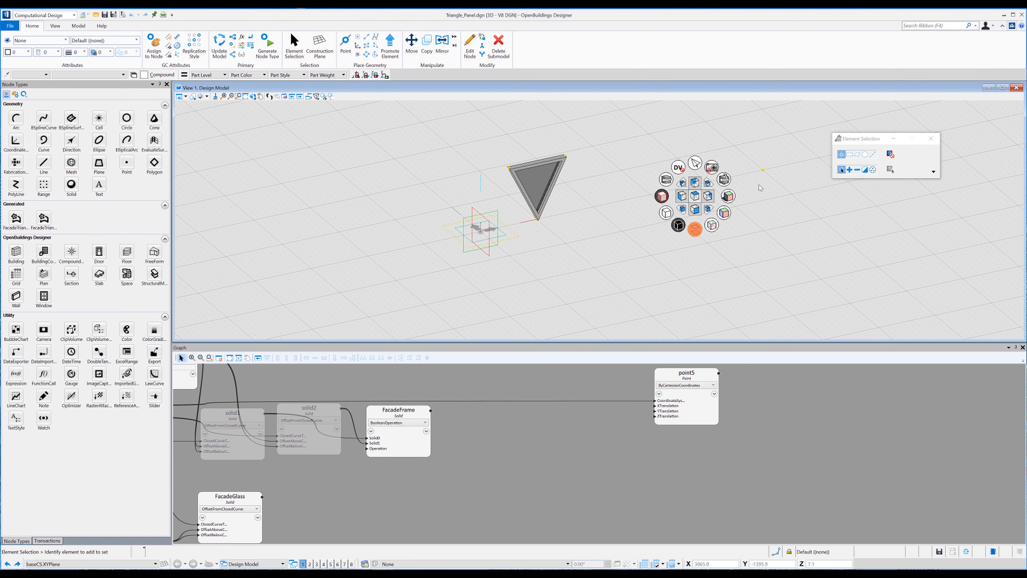
click(696, 230)
right_click(726, 492)
- Copy the point5 node, paste it twice and stack the two copies beneath the original in the graph
right_click(696, 414)
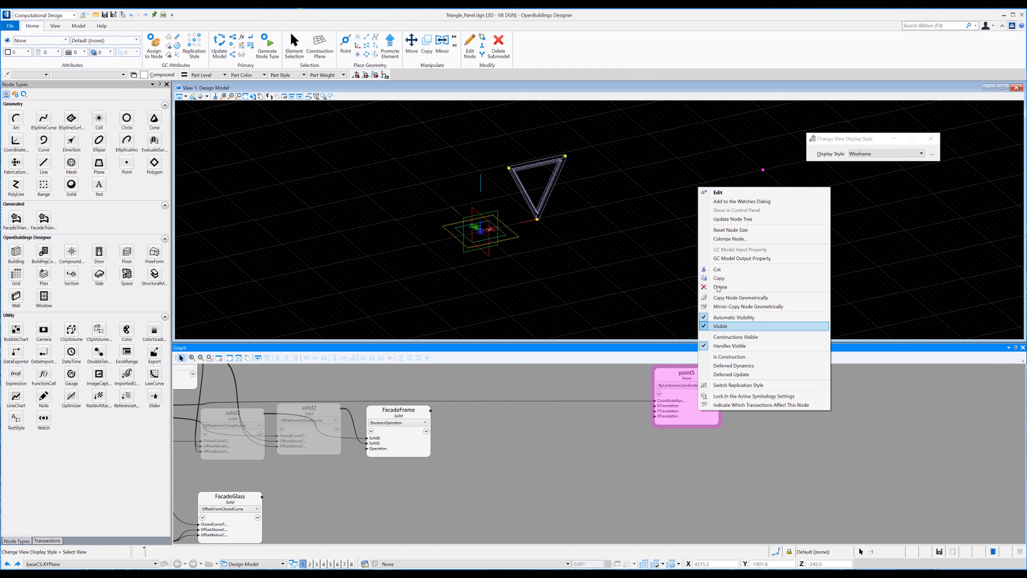
click(719, 283)
right_click(695, 439)
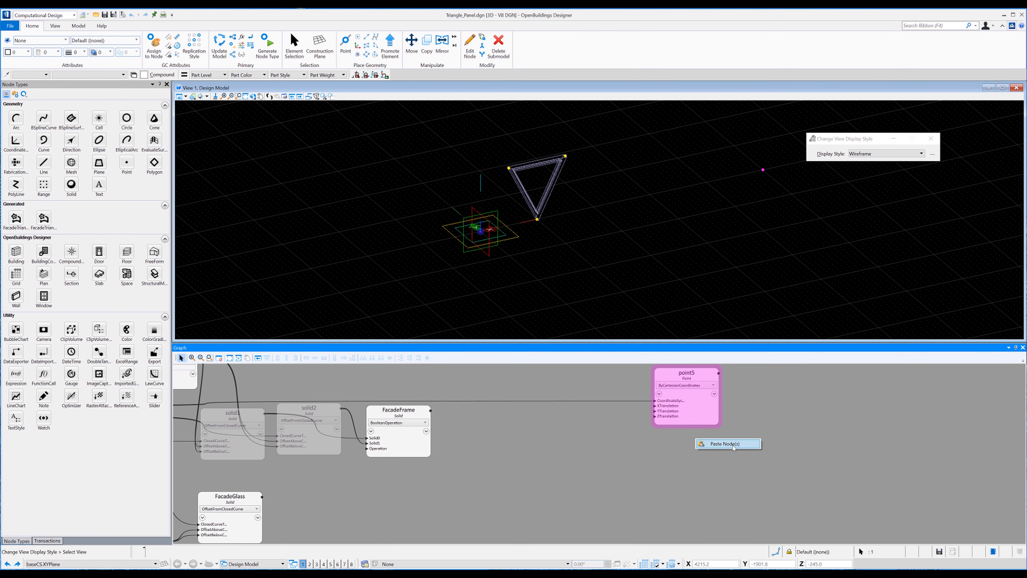
click(750, 444)
middle_drag(761, 414, 625, 385)
right_click(680, 420)
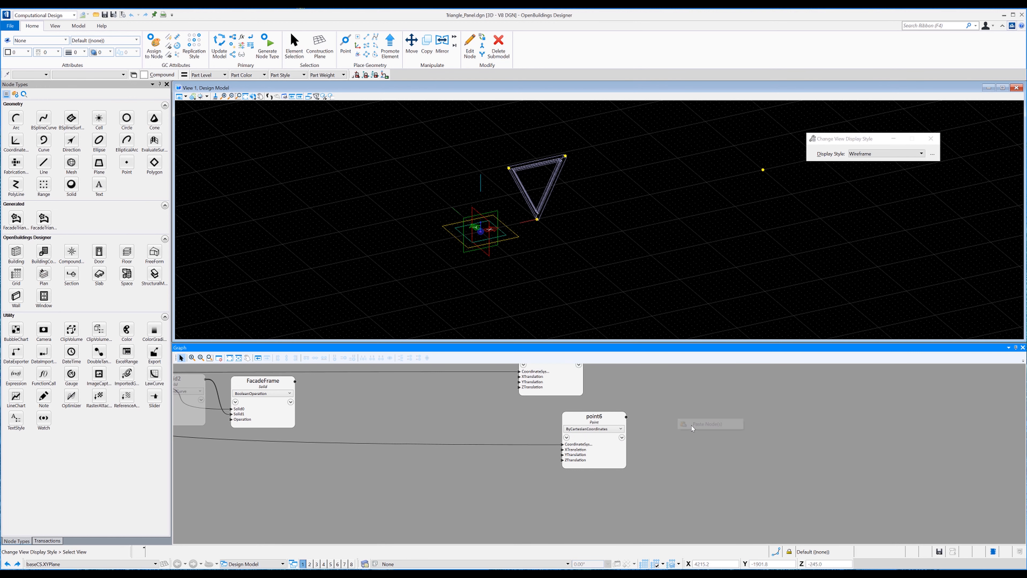
click(702, 426)
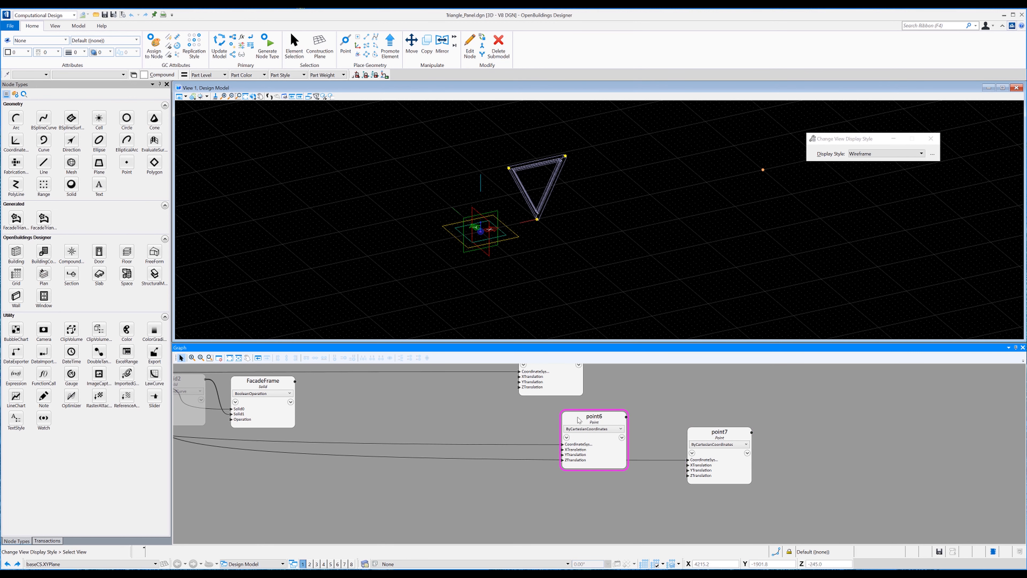
drag(579, 417, 525, 409)
click(698, 437)
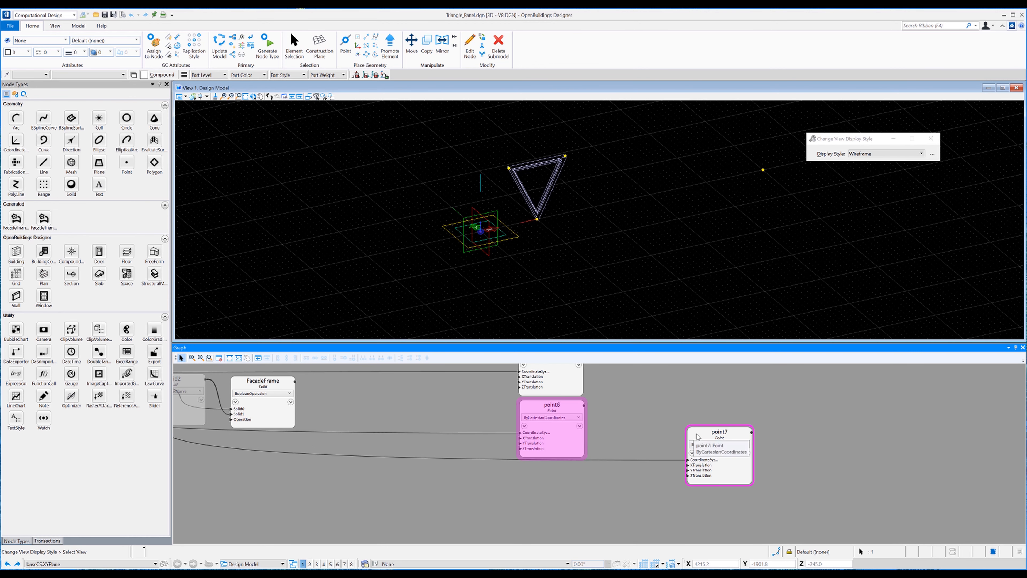
drag(697, 437, 531, 470)
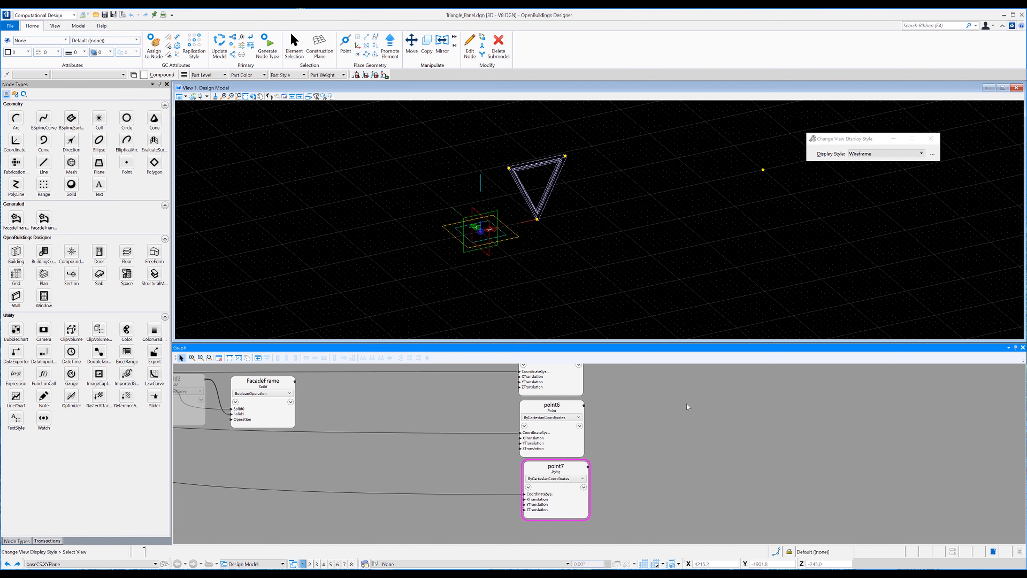
- Paste a third copy of the point node and place it beneath point7
right_click(629, 479)
click(654, 484)
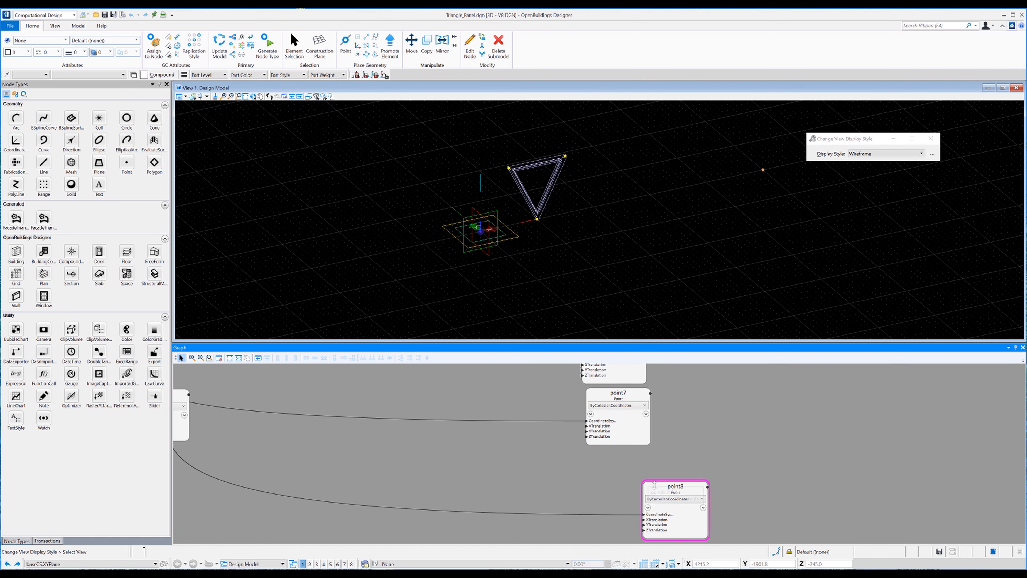
drag(654, 484, 602, 457)
- Set point6's XTranslation to 4500 and its ZTranslation to 1000
middle_drag(701, 465, 723, 527)
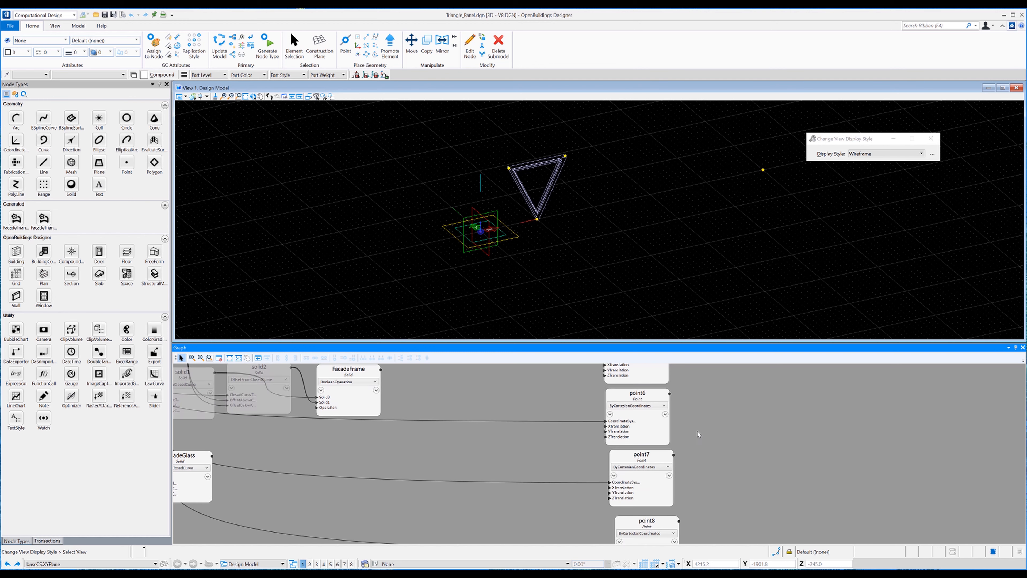
click(650, 426)
drag(655, 427, 635, 427)
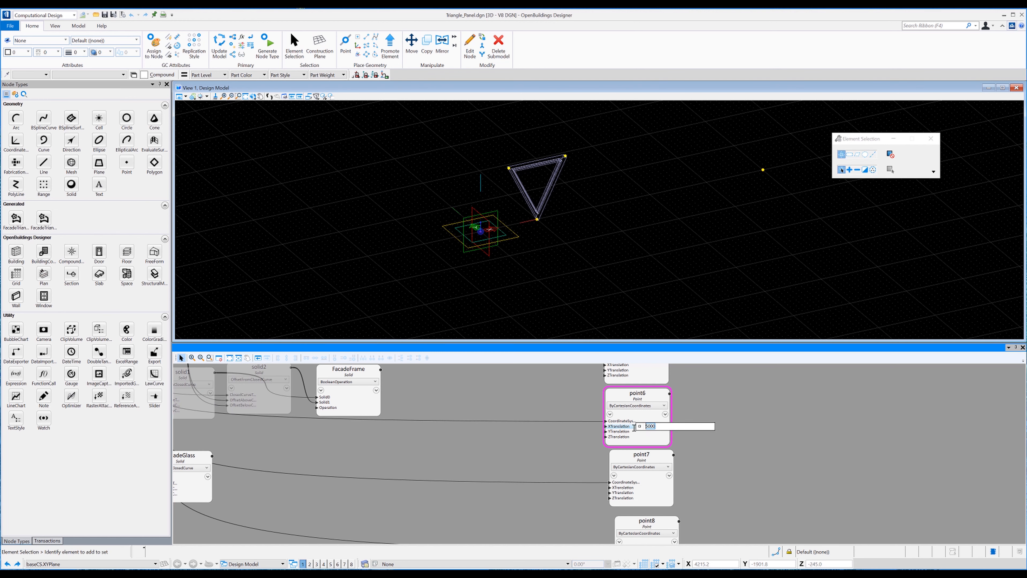
text(4500)
key(Return)
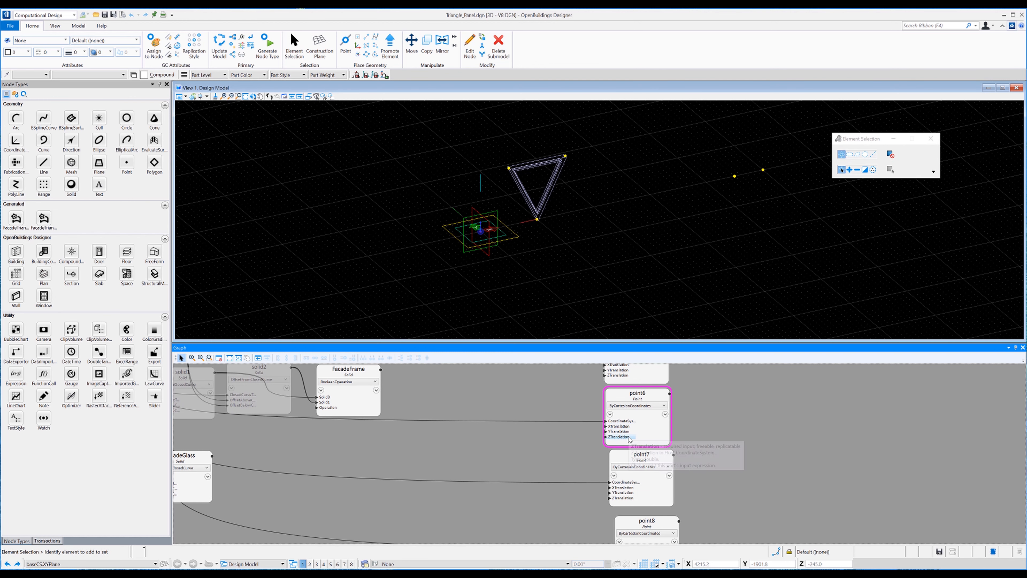
click(629, 437)
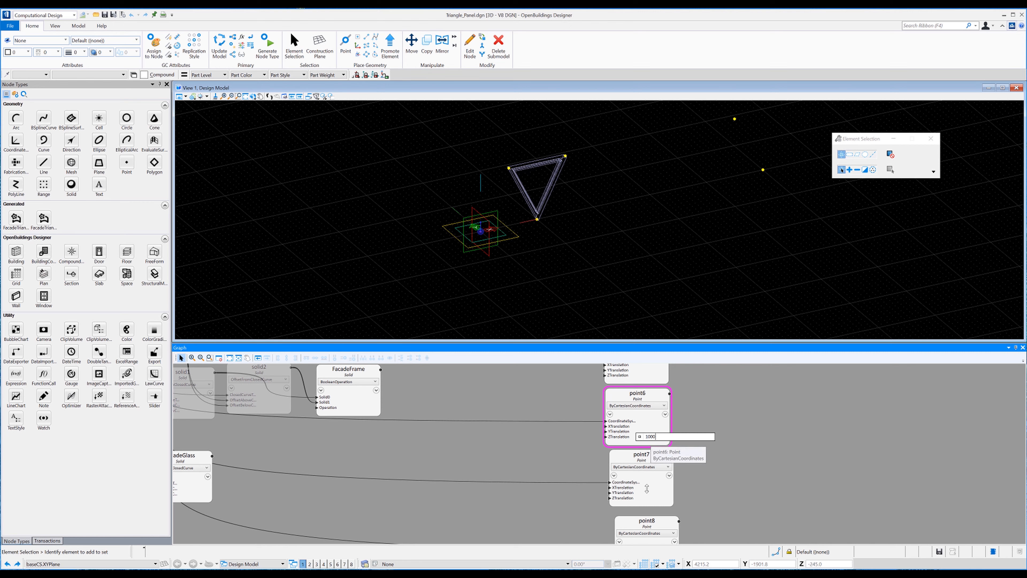
- Set point7's ZTranslation to 2000
click(642, 500)
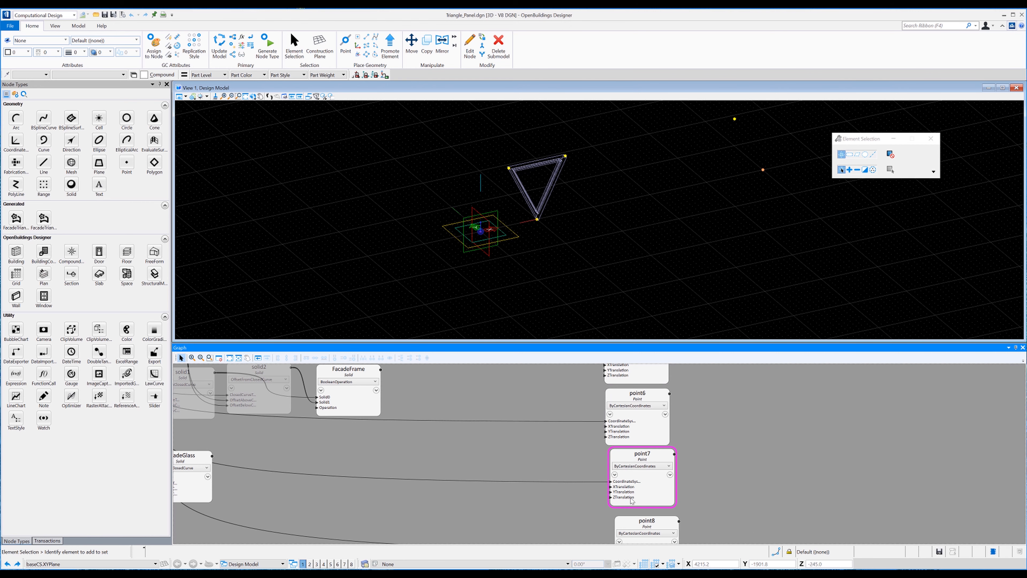
click(631, 497)
text(2)
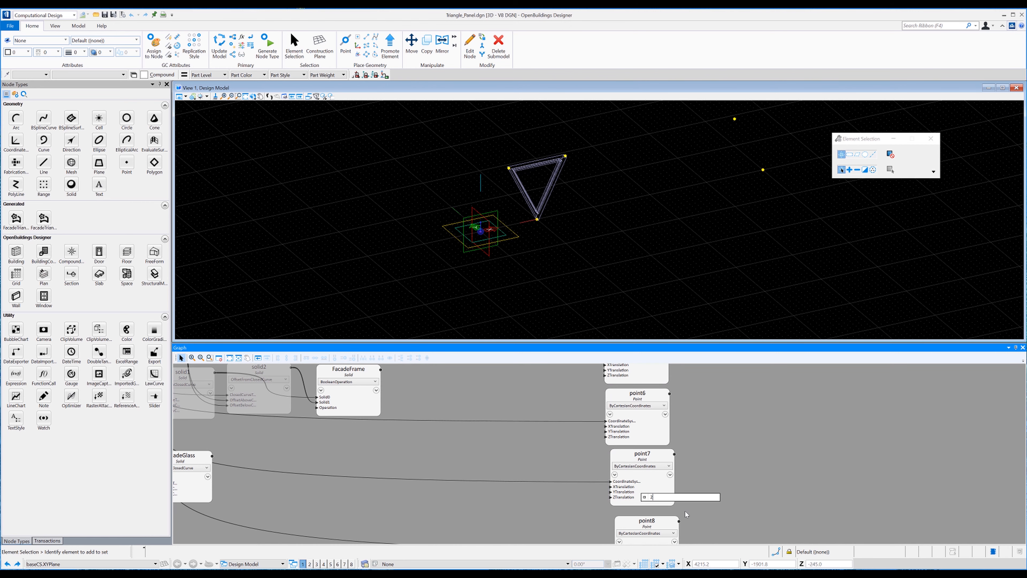
text(000)
click(723, 516)
- Set point8's XTranslation to 5500 and its ZTranslation to 1000
middle_drag(723, 516, 712, 467)
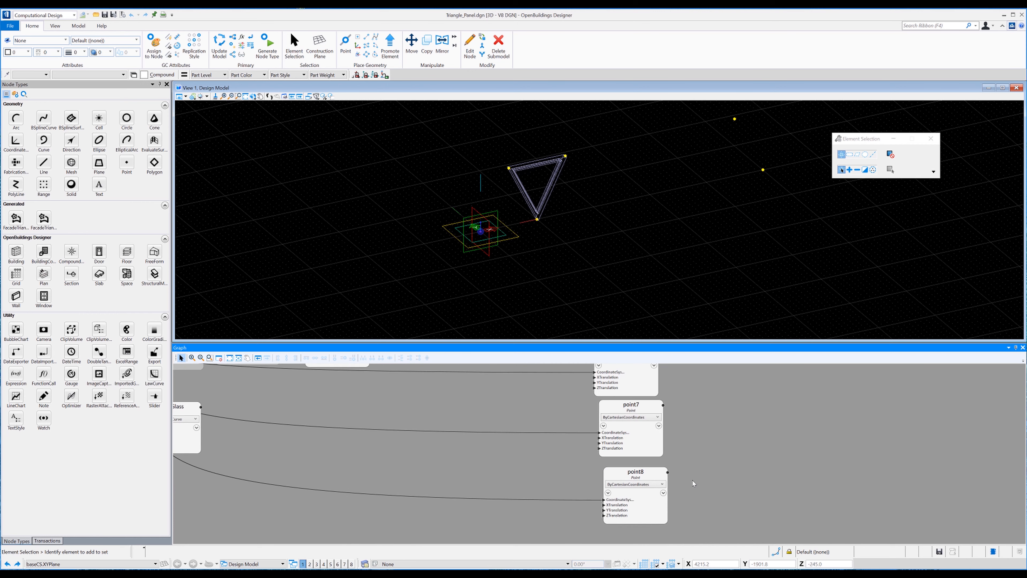
click(623, 505)
key(BackSpace)
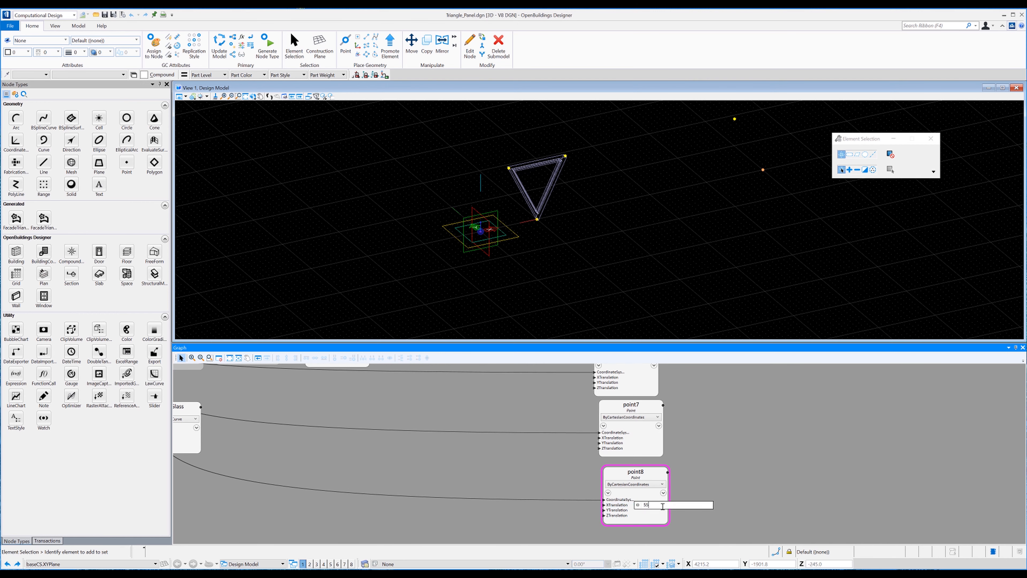
text(00)
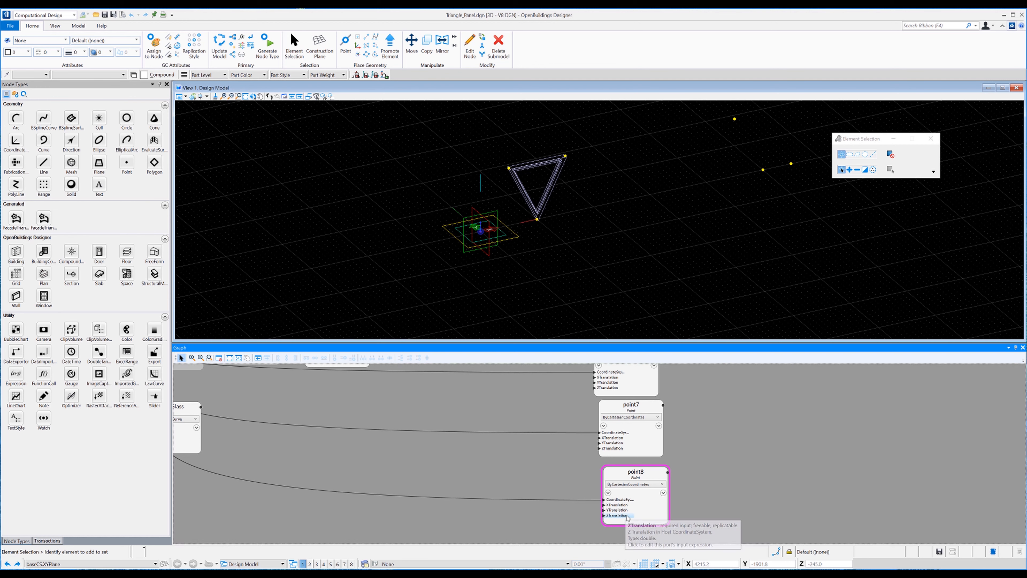
click(626, 516)
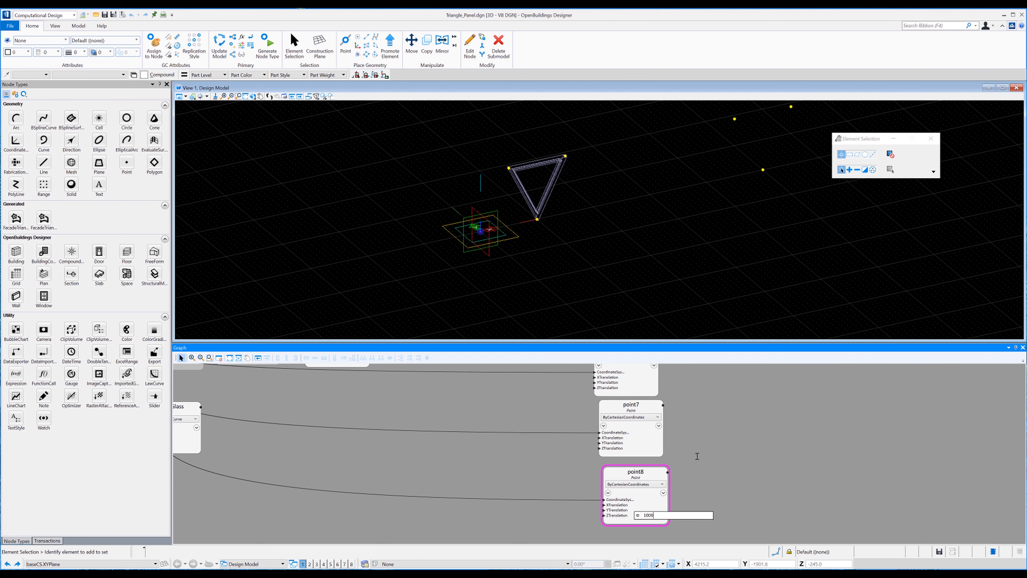
key(Return)
- Add a Polygon node beside the new points and connect point5, point6, point7 and point8 as its vertices
scroll(663, 427, down, 6)
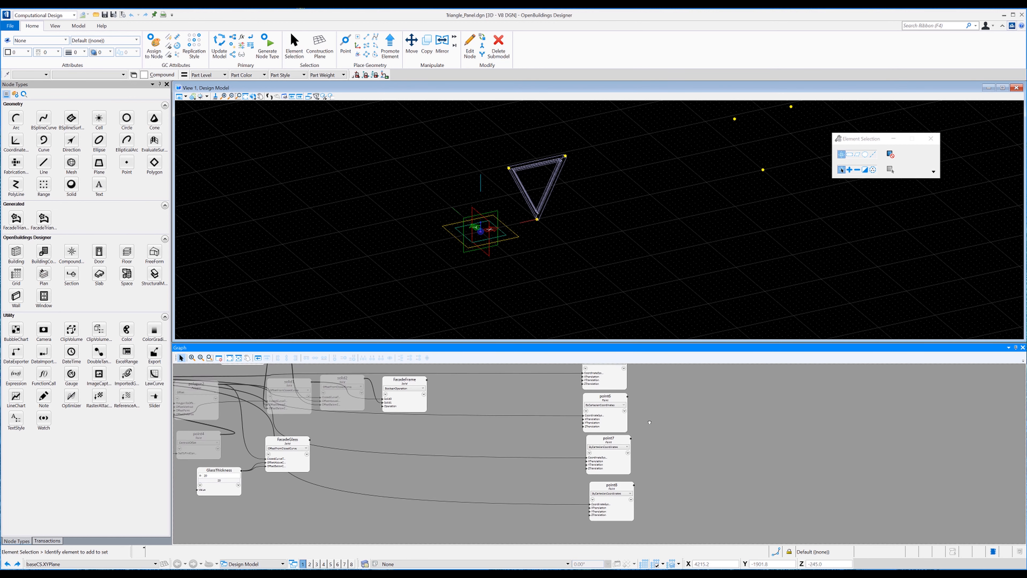
middle_drag(624, 438, 624, 439)
scroll(737, 173, down, 2)
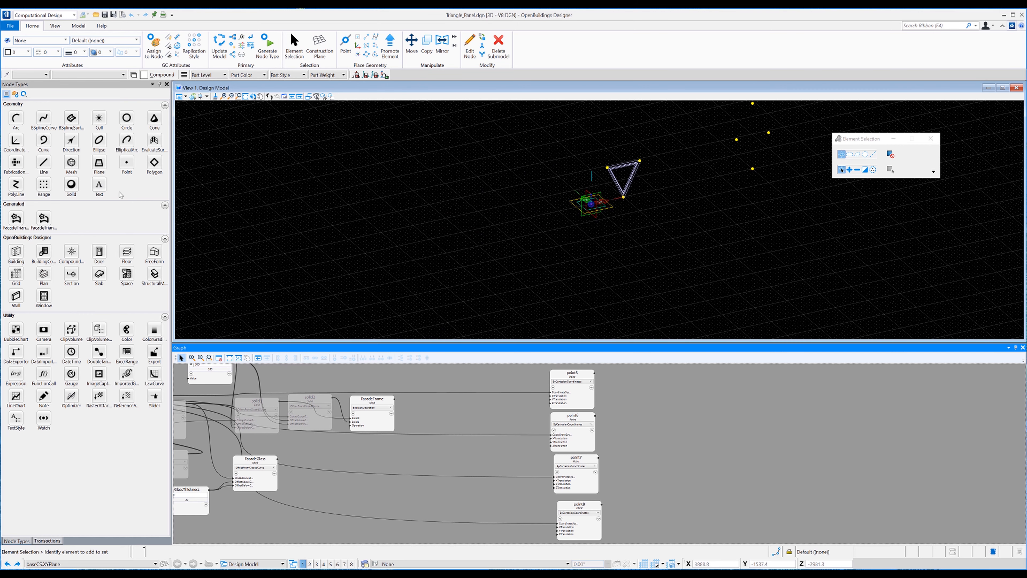
drag(154, 161, 655, 423)
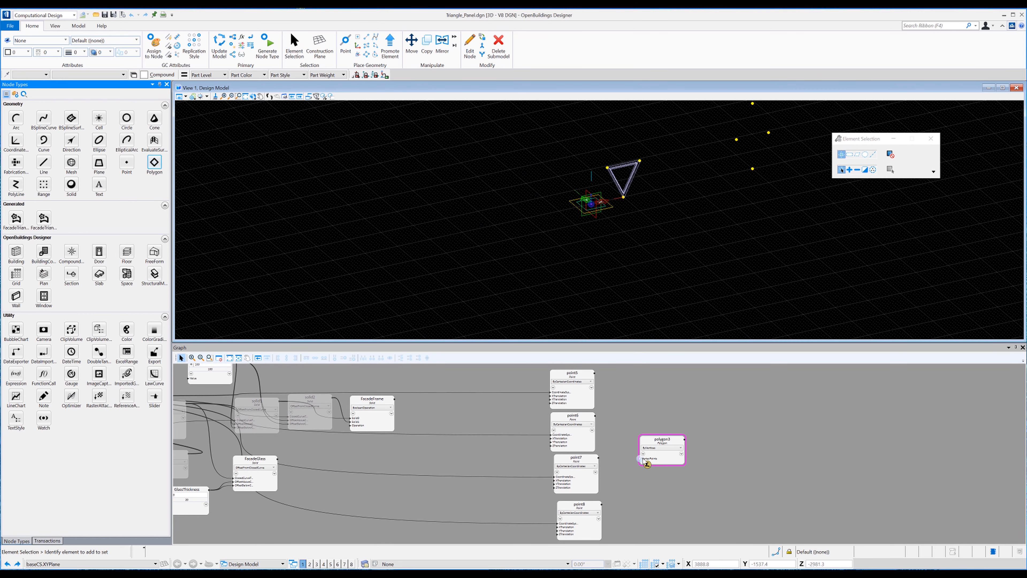
drag(575, 368, 639, 506)
click(732, 496)
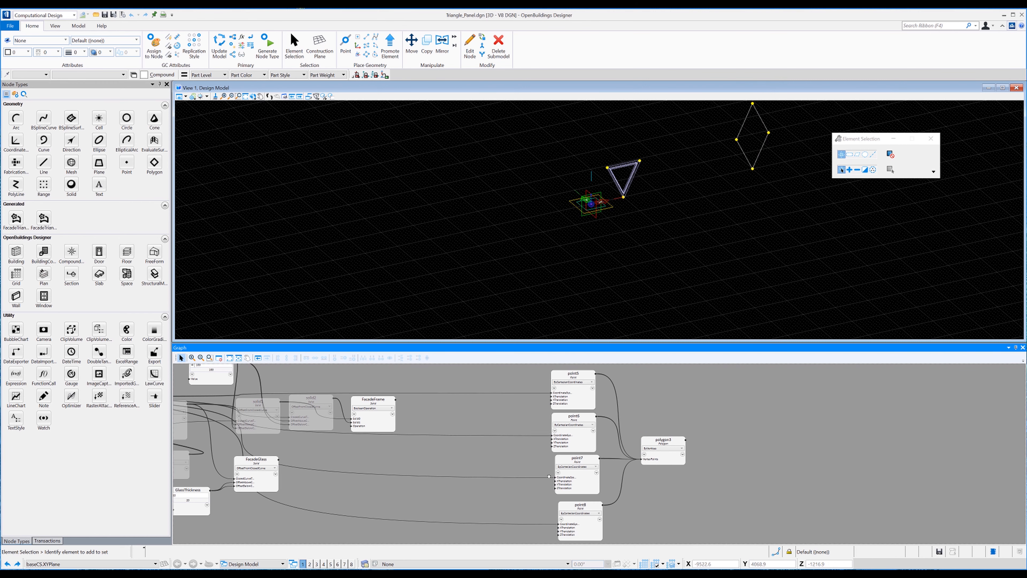
- Copy the offset polygon, centroid point, solid, FacadeFrame and FacadeGlass nodes and paste them beyond polygon3 in the graph
middle_drag(328, 432, 537, 450)
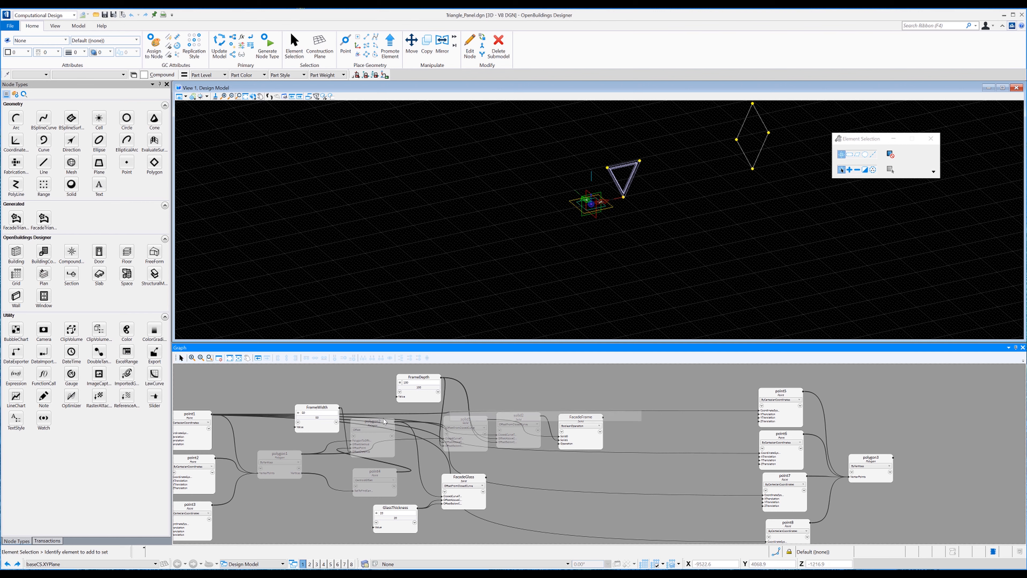
drag(641, 421, 358, 485)
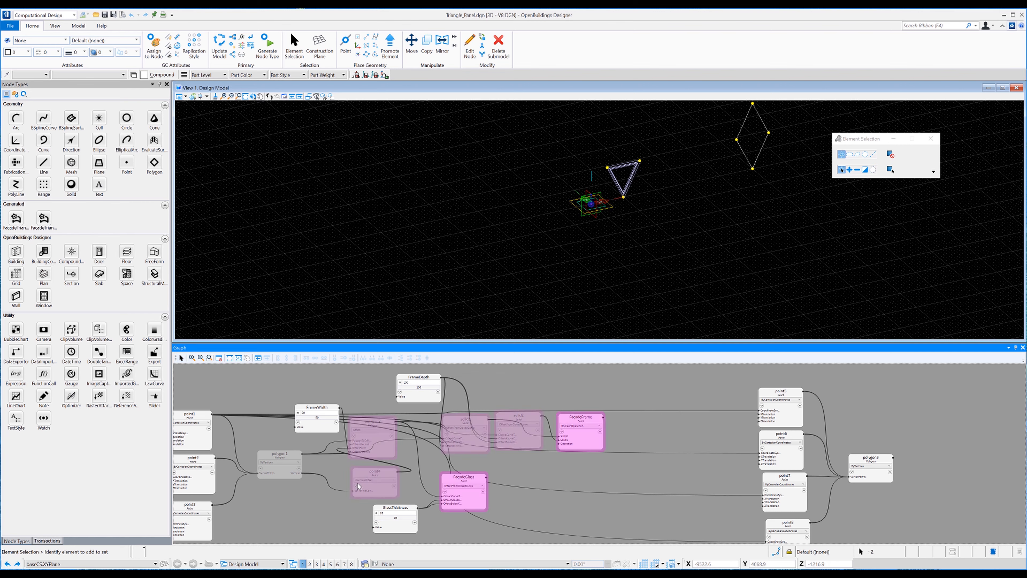
right_click(591, 432)
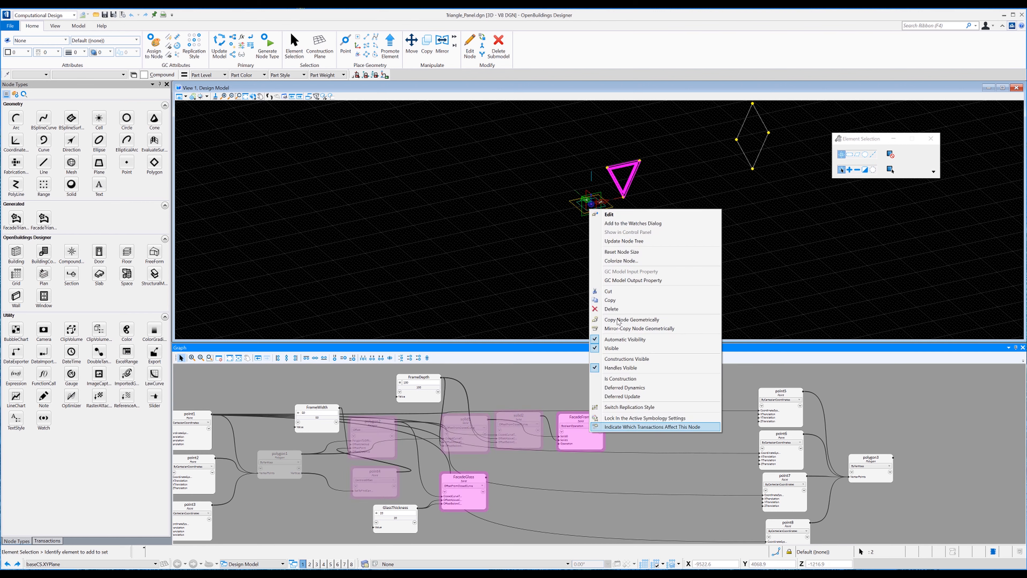
click(610, 300)
middle_drag(849, 420, 616, 397)
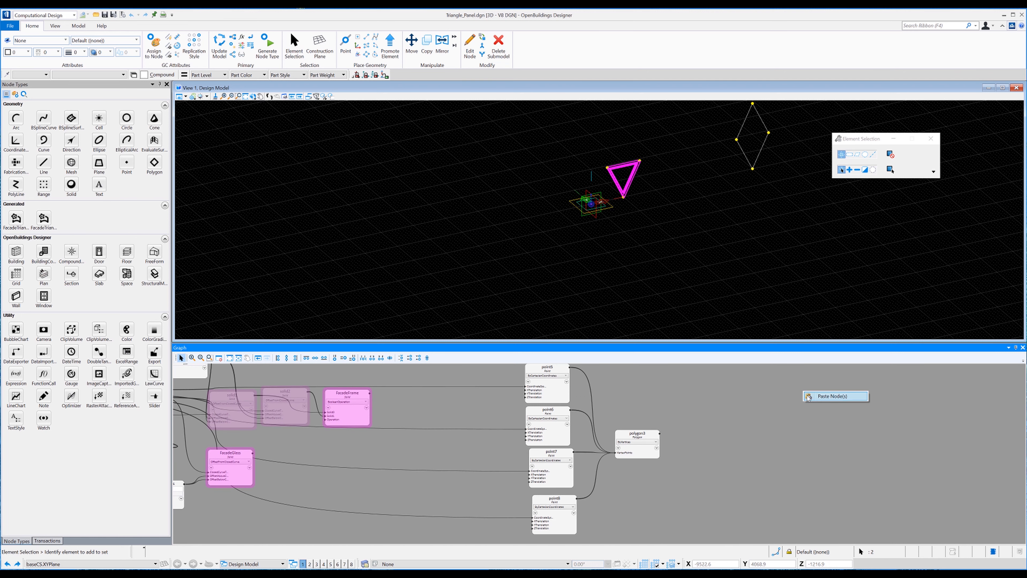
key(ctrl+v)
middle_drag(808, 465, 579, 469)
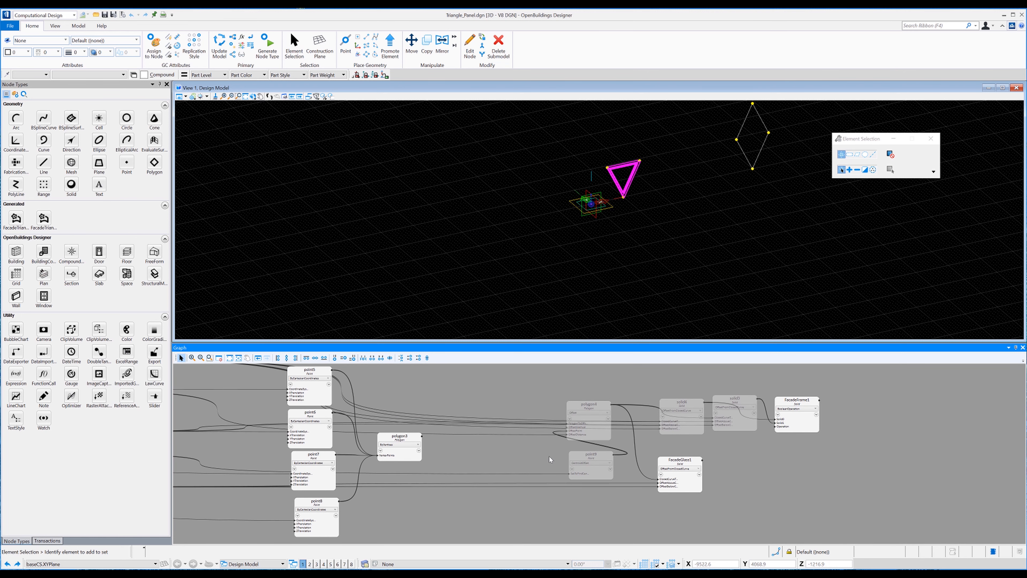
- Point the pasted centroid point node's input to the vertices of polygon3
click(583, 465)
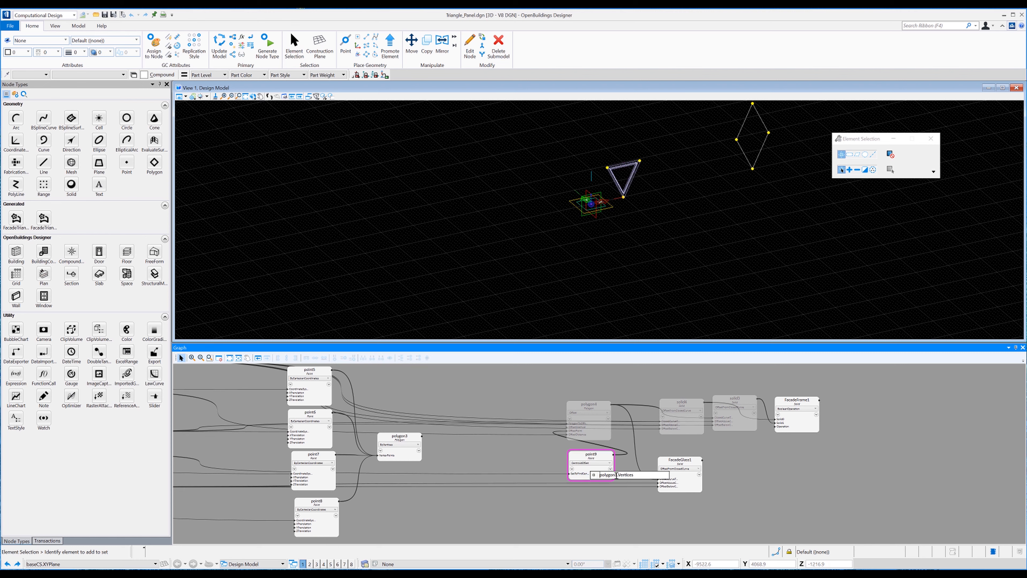
click(617, 475)
key(BackSpace)
text(3)
key(Return)
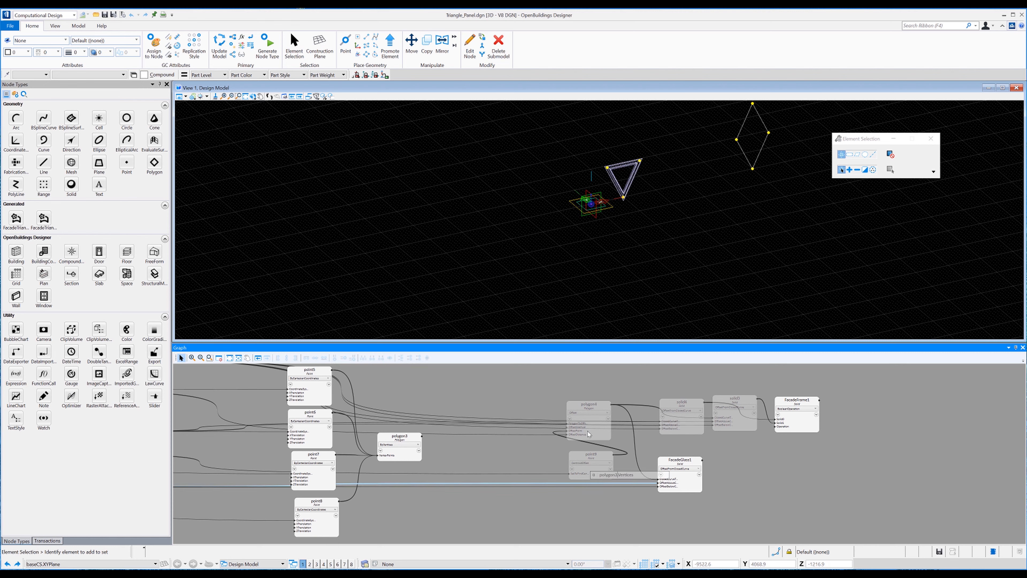
- Set the PolygonToOffset input of the pasted offset polygon node to polygon3
click(585, 428)
mouse_move(620, 426)
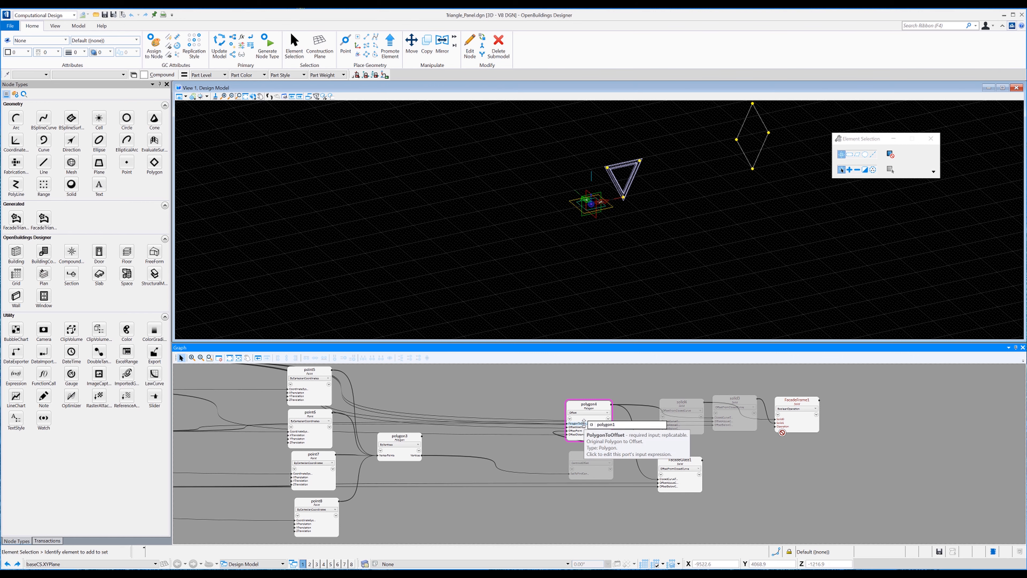
key(BackSpace)
text(3)
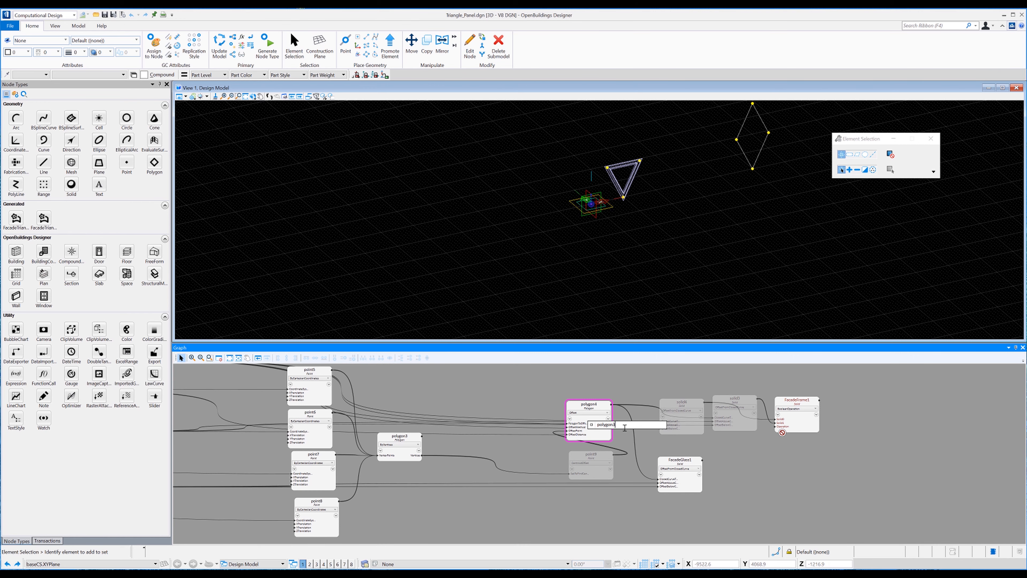
click(784, 471)
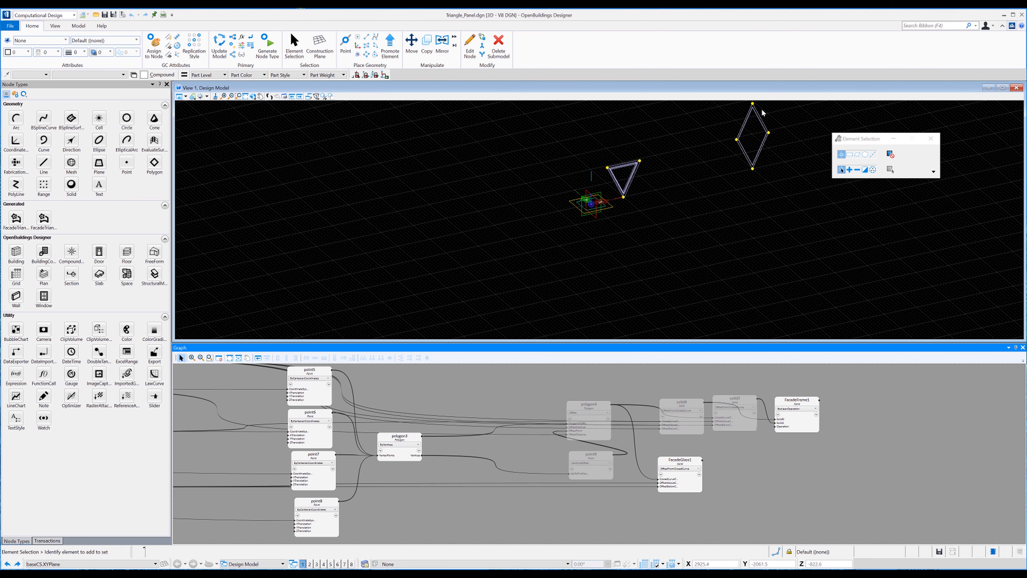
- Move the FacadeGlass1 node closer to the pasted solids and link the first pasted solid's closed curve input to polygon3
scroll(759, 127, up, 5)
middle_drag(734, 472, 691, 489)
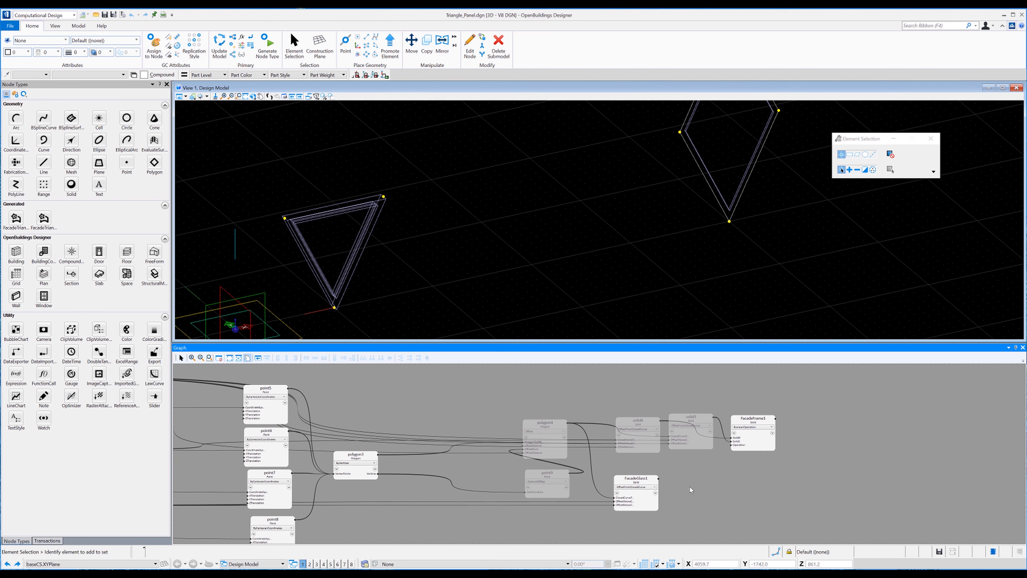
mouse_move(626, 486)
mouse_down()
mouse_move(643, 468)
mouse_move(632, 474)
mouse_up()
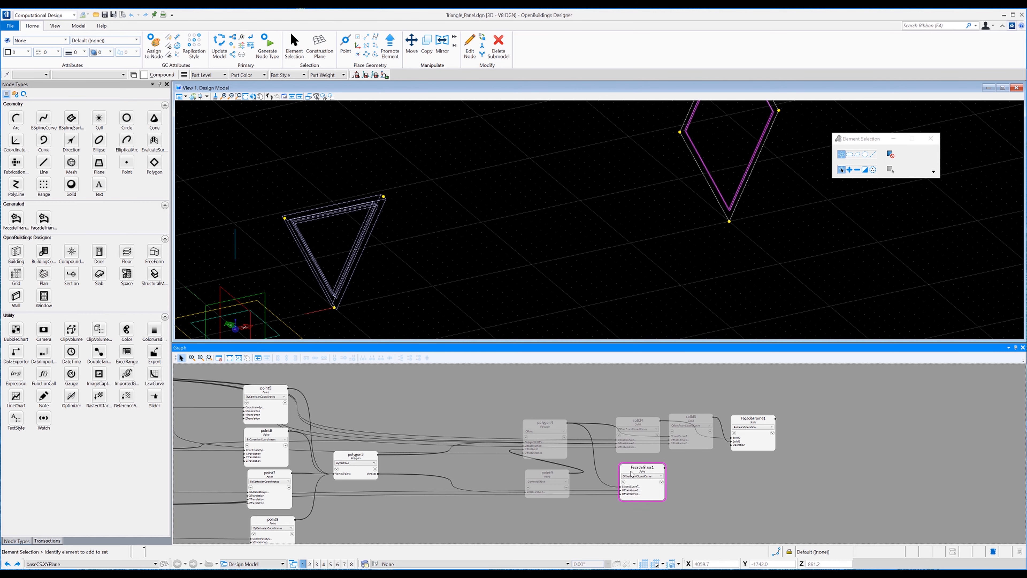
click(630, 442)
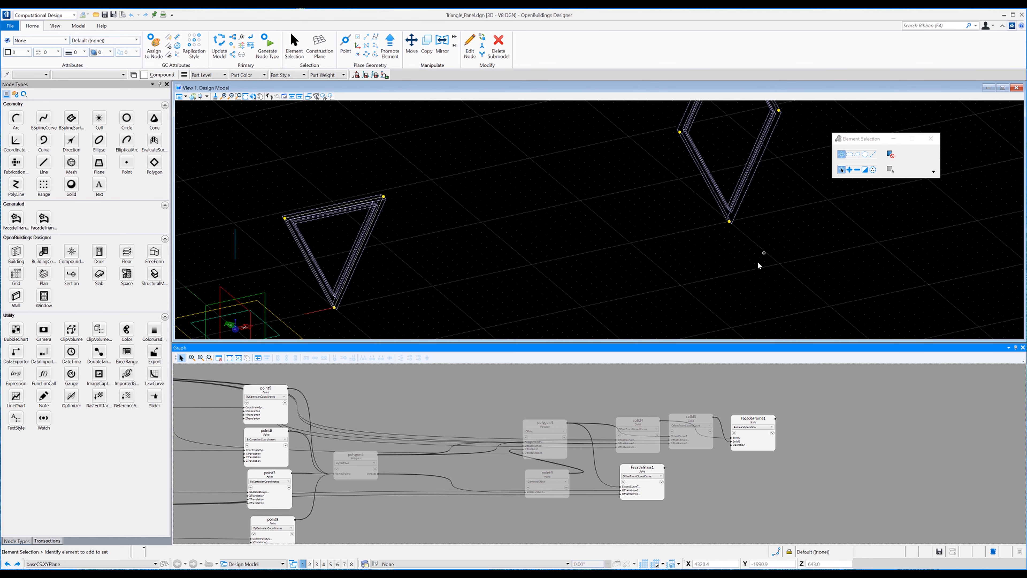
- Switch the 3D view's display style to Illustration:Ignore Lighting
right_click(770, 200)
click(792, 228)
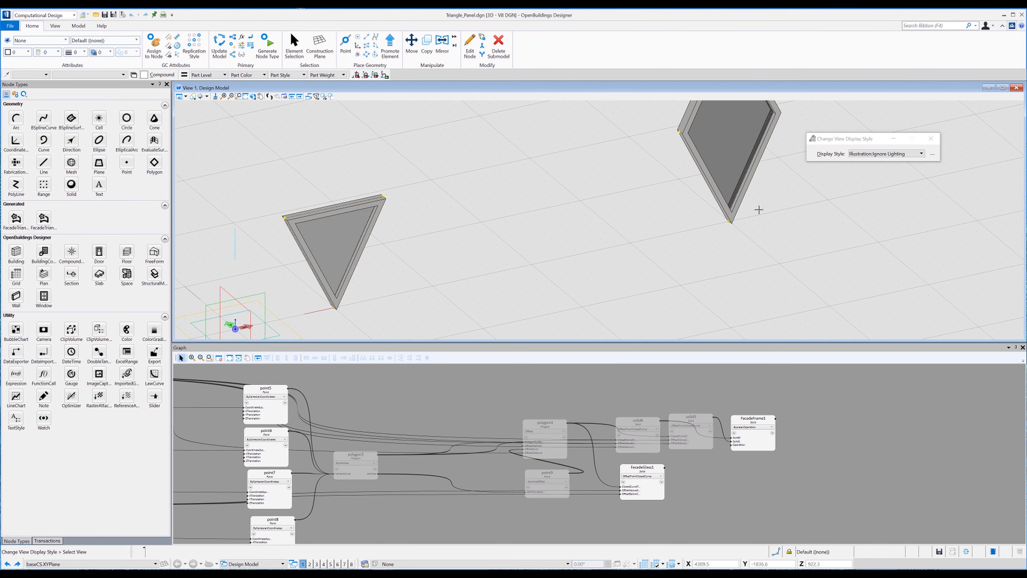
right_click(770, 484)
- Rename the FacadeGlass1 node as FacadeDiamondGlass
click(640, 471)
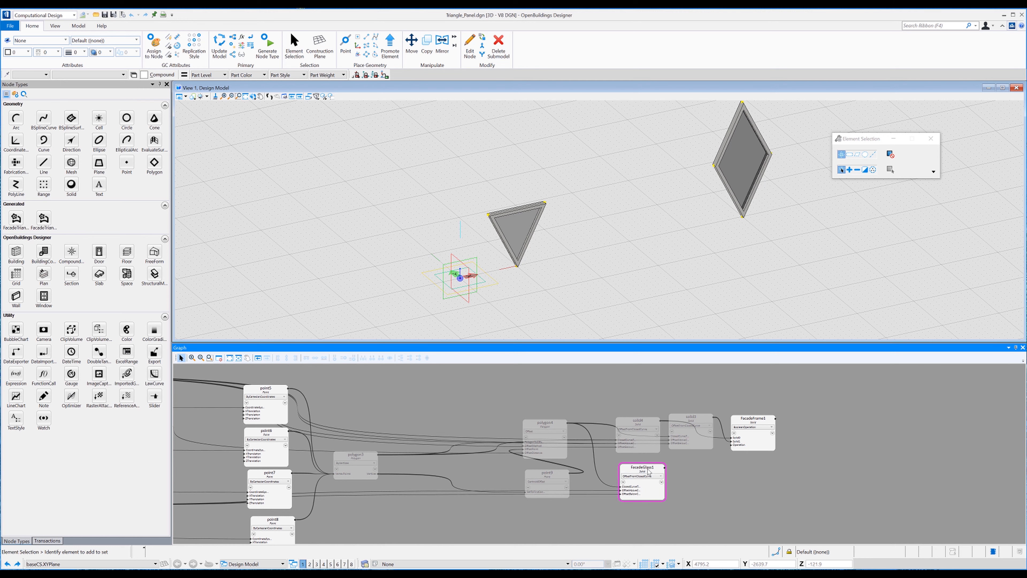
click(641, 470)
key(Delete)
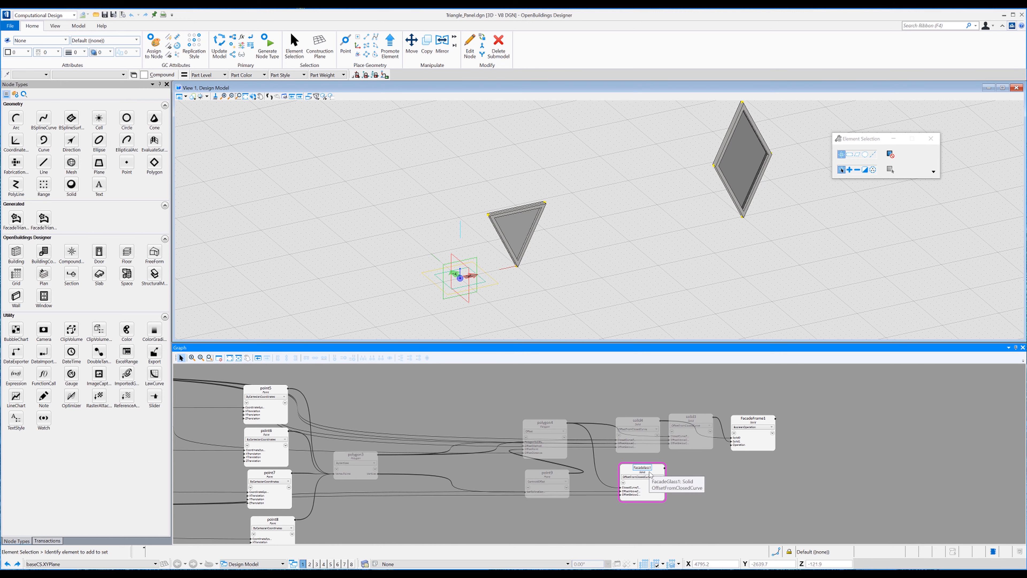
text(Diamond)
key(Return)
- Rename the pasted Boolean frame node as FacadeDiamondFrame
click(753, 419)
click(755, 420)
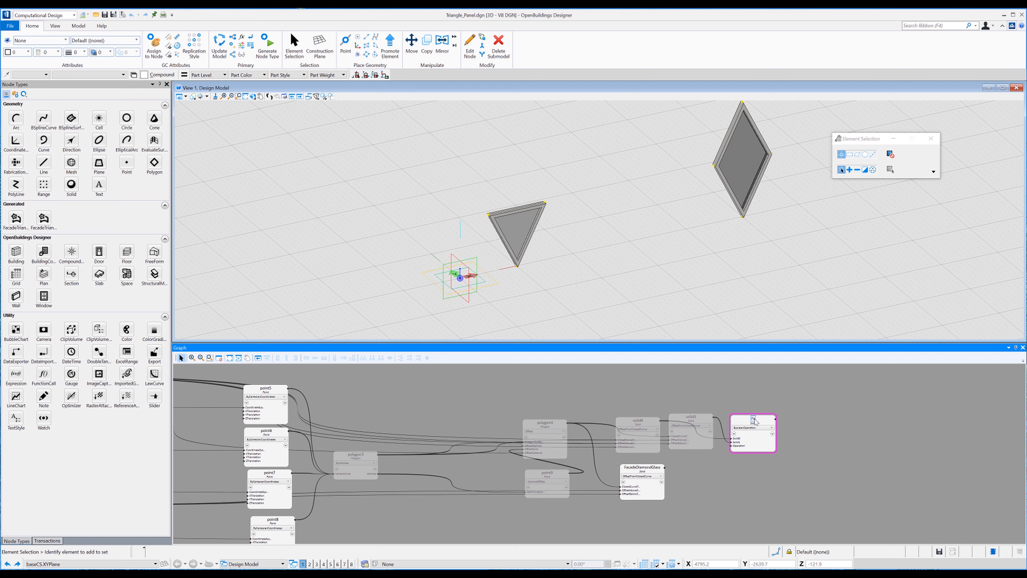
text(FacadeDiamondFrame)
key(Return)
- Assign a different CurtainWall part to the FacadeDiamondGlass node and close its properties
click(627, 482)
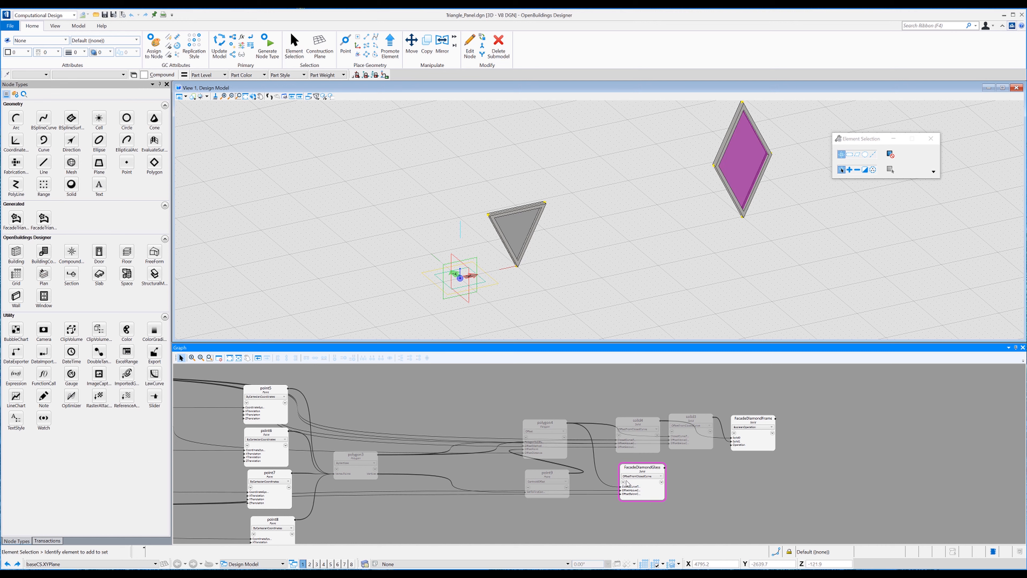
click(623, 482)
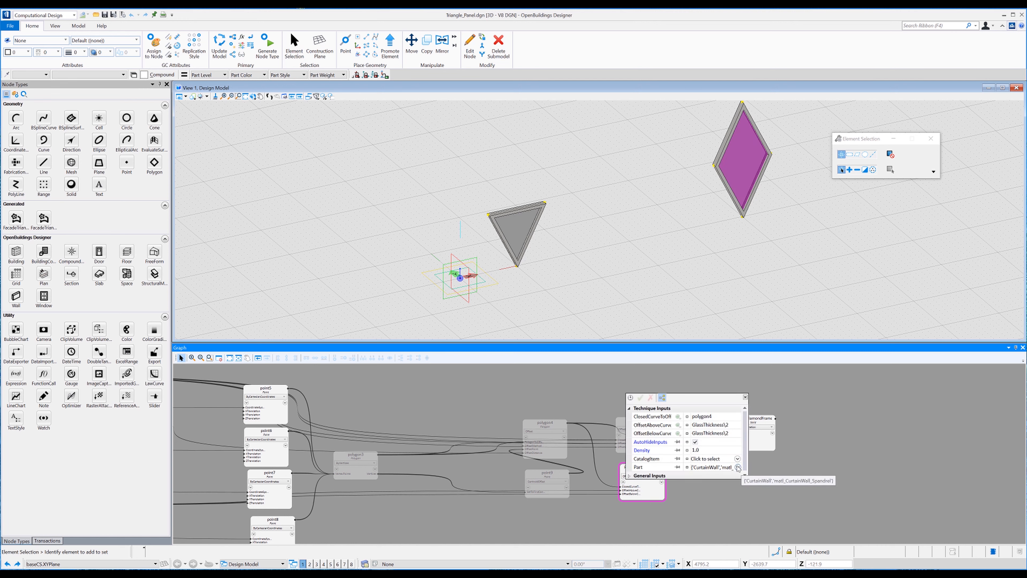
click(738, 467)
click(701, 382)
click(737, 404)
click(850, 430)
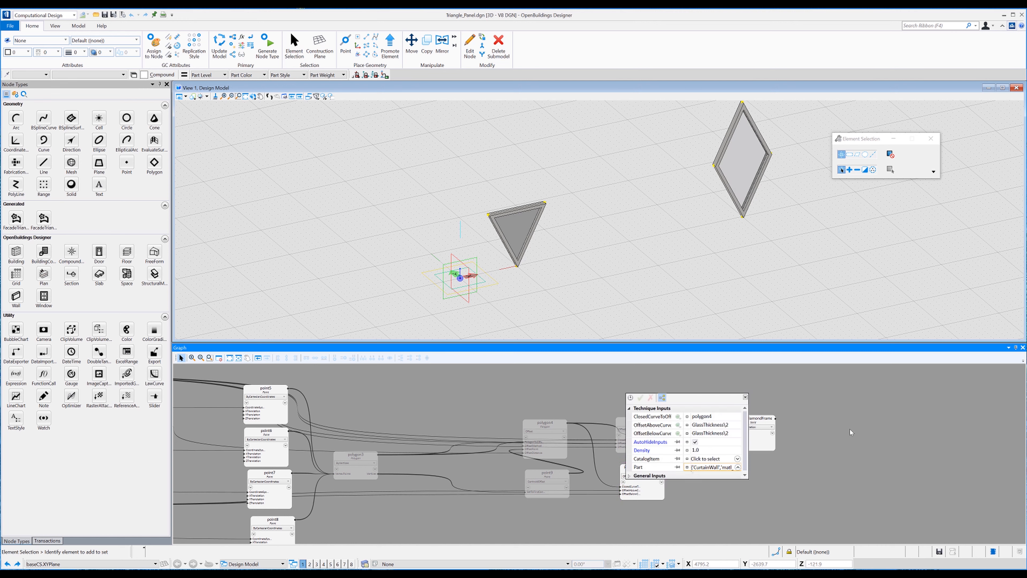
click(746, 398)
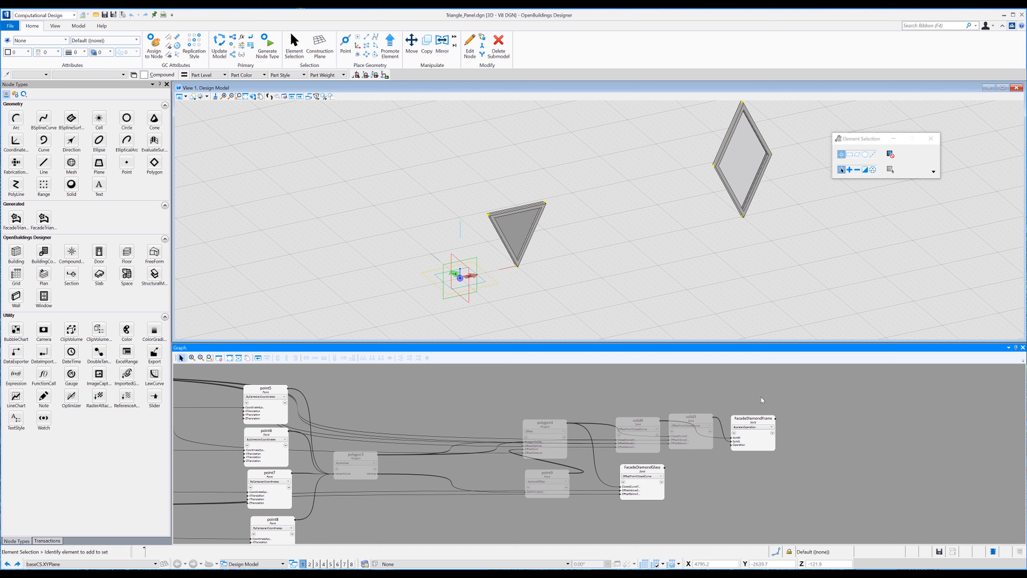
- Start generating a node type named FacadeDiamondType1 and pick polygon3 from the GC model as its input property
click(267, 44)
click(391, 121)
text(Facad)
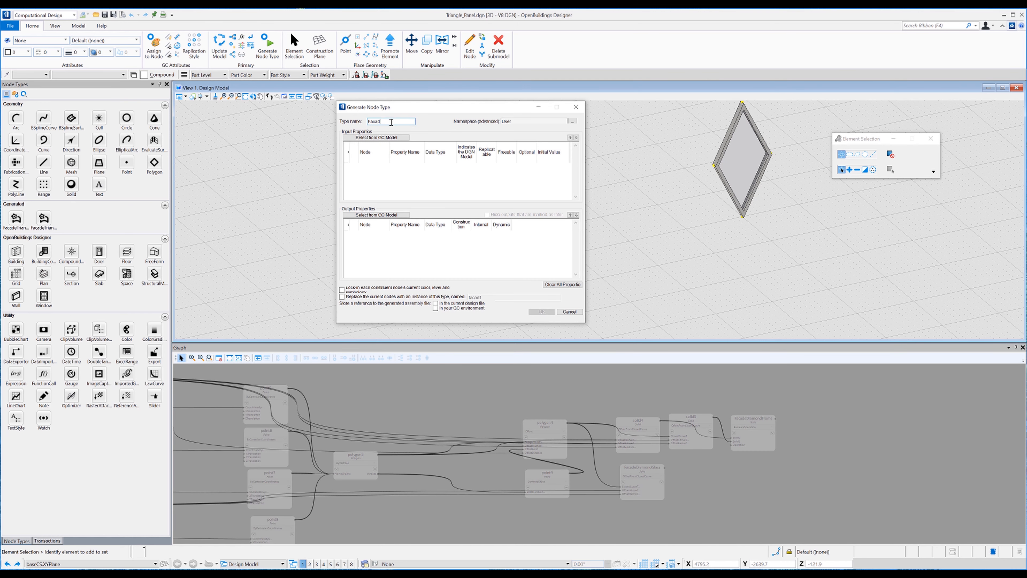
text(eDiamondType1)
click(387, 138)
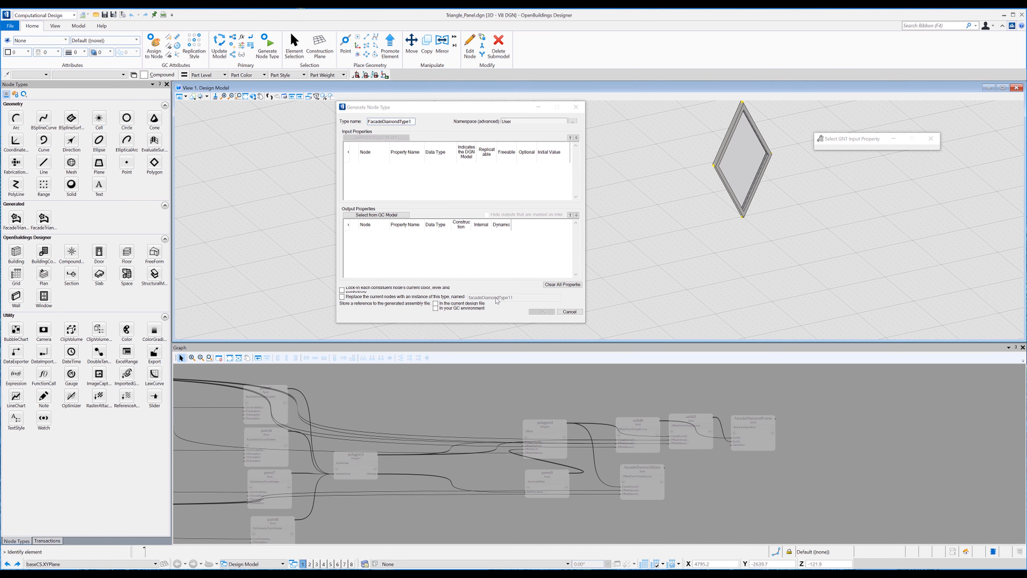
click(357, 473)
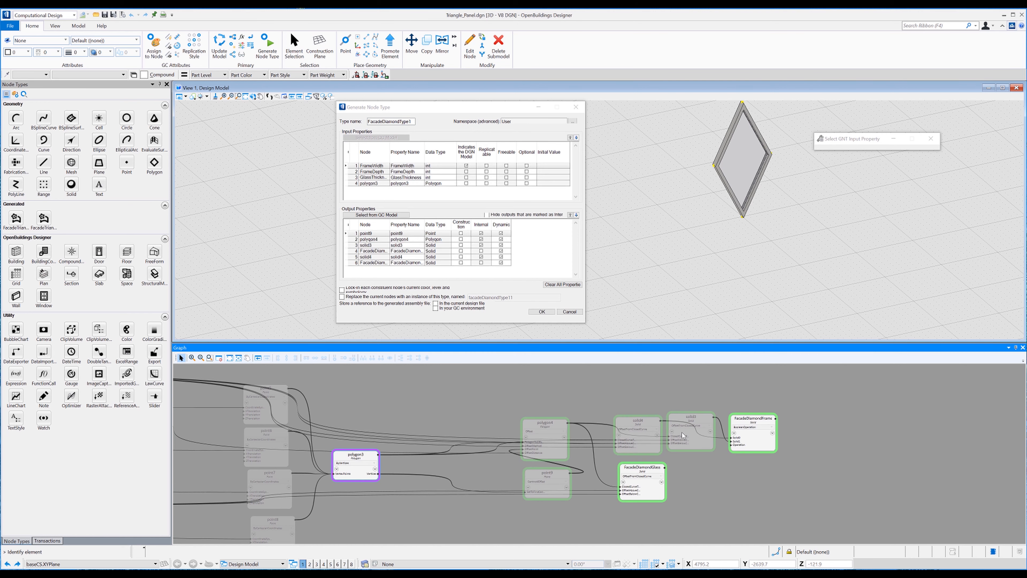
middle_drag(356, 474, 885, 489)
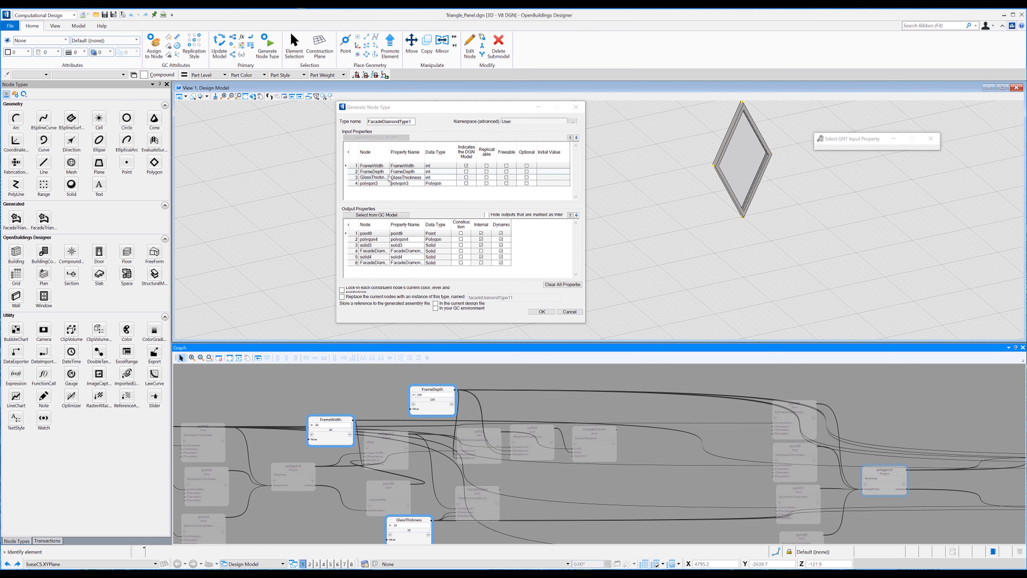
- Make the polygon3 input replicatable and mark FrameWidth, FrameDepth and GlassThickness as optional
click(487, 183)
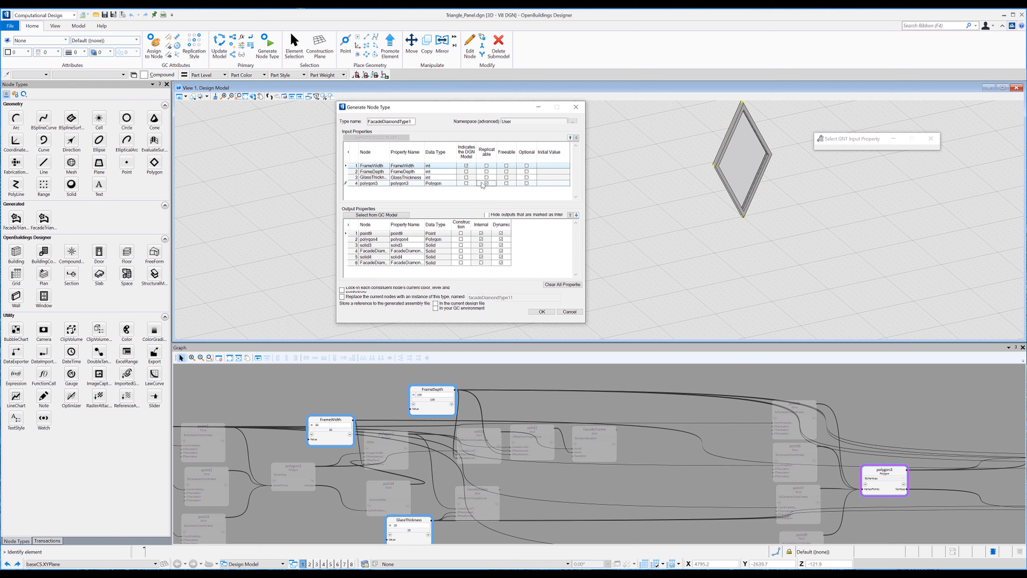
click(527, 166)
click(527, 171)
click(526, 177)
click(548, 166)
click(527, 171)
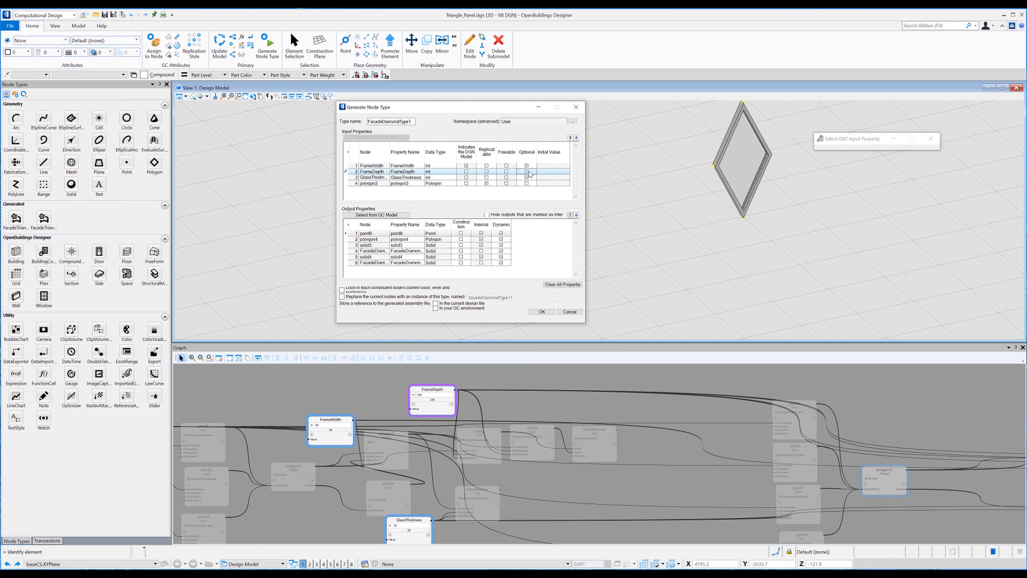
- Set initial values FrameWidth 50, FrameDepth 100 and GlassThickness 20, and generate the type stored in your GC environment
click(544, 166)
text(50)
click(549, 172)
text(100)
click(549, 177)
text(20)
click(435, 308)
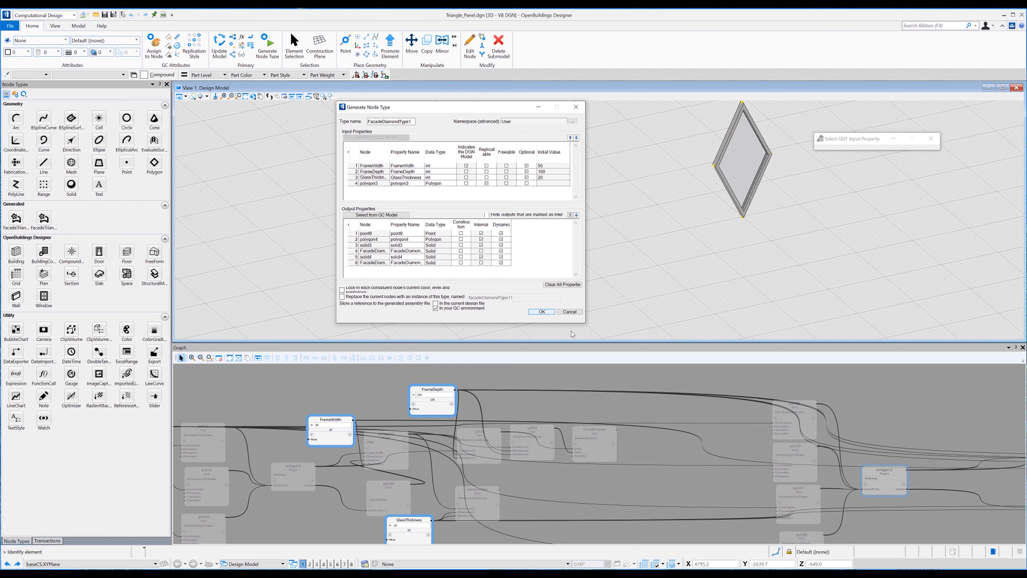
middle_drag(676, 398, 611, 393)
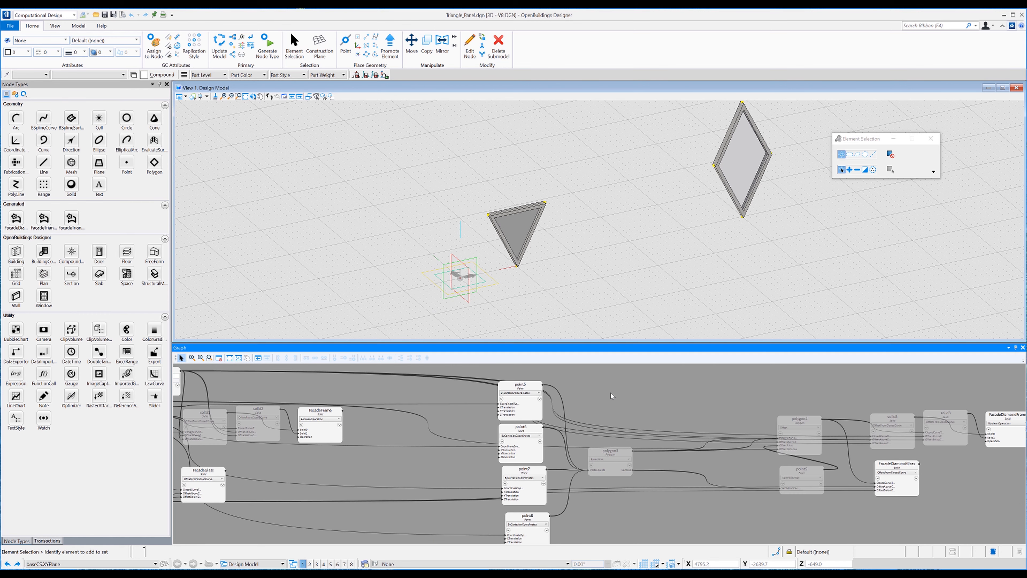
- Switch the FacadeDiamondGlass node to another CurtainWall part for the second diamond panel variant
click(877, 478)
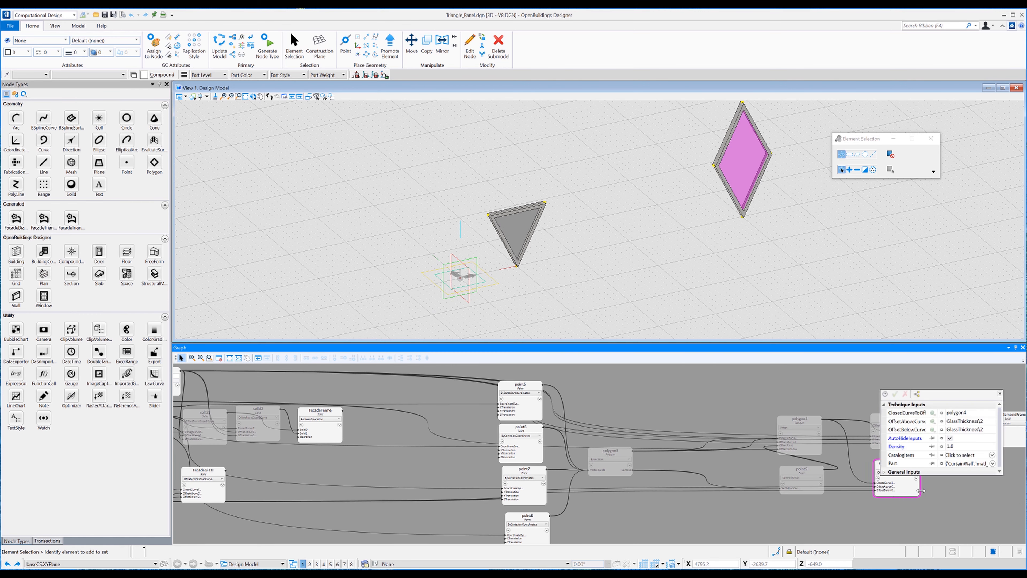
click(992, 463)
click(983, 402)
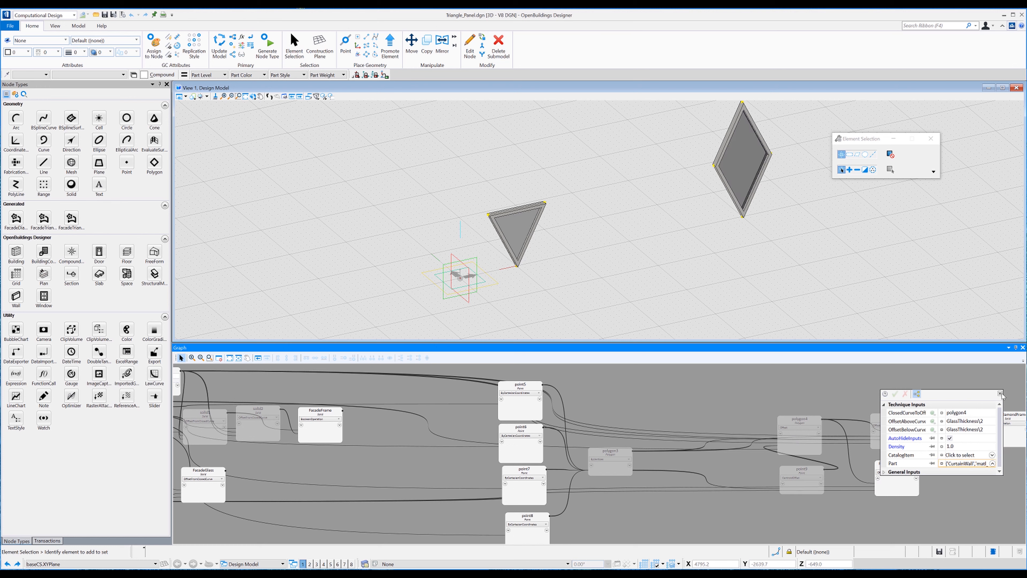
- Start generating a node type named FacadeDiamondType2 with polygon3 picked from the GC model as its input property
click(267, 47)
click(376, 121)
text(Facade)
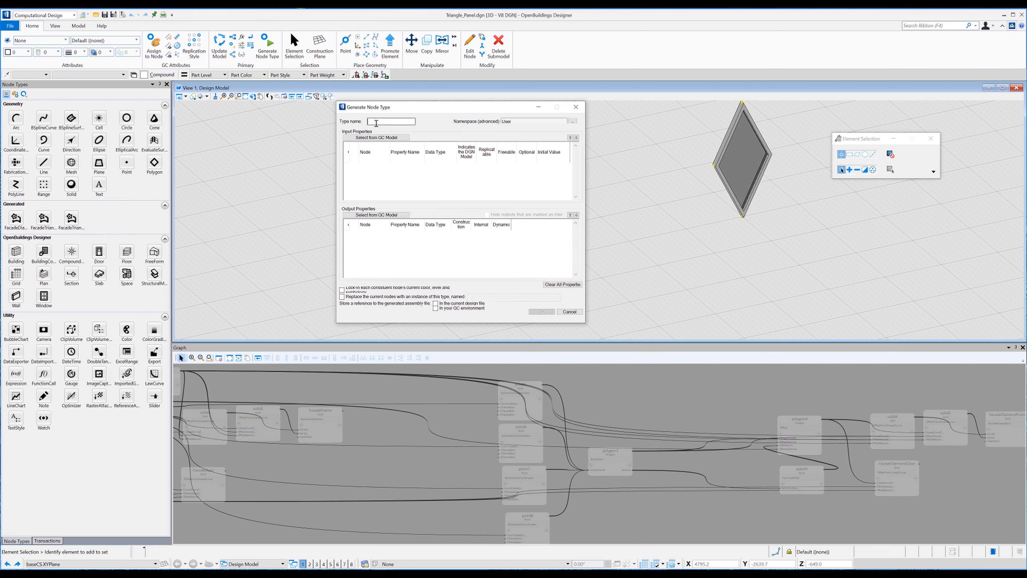
text(DiamondType2)
click(376, 137)
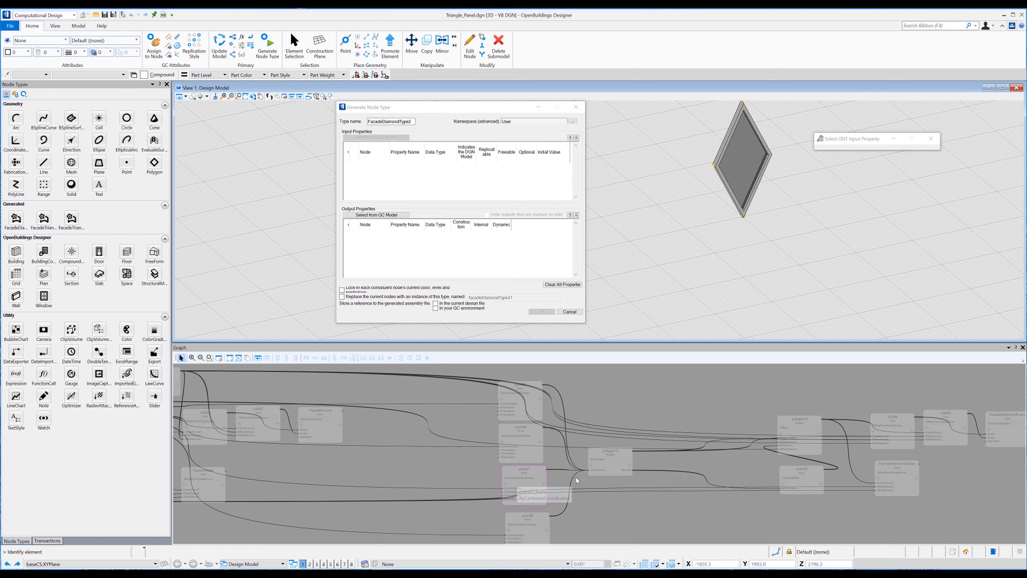
click(618, 464)
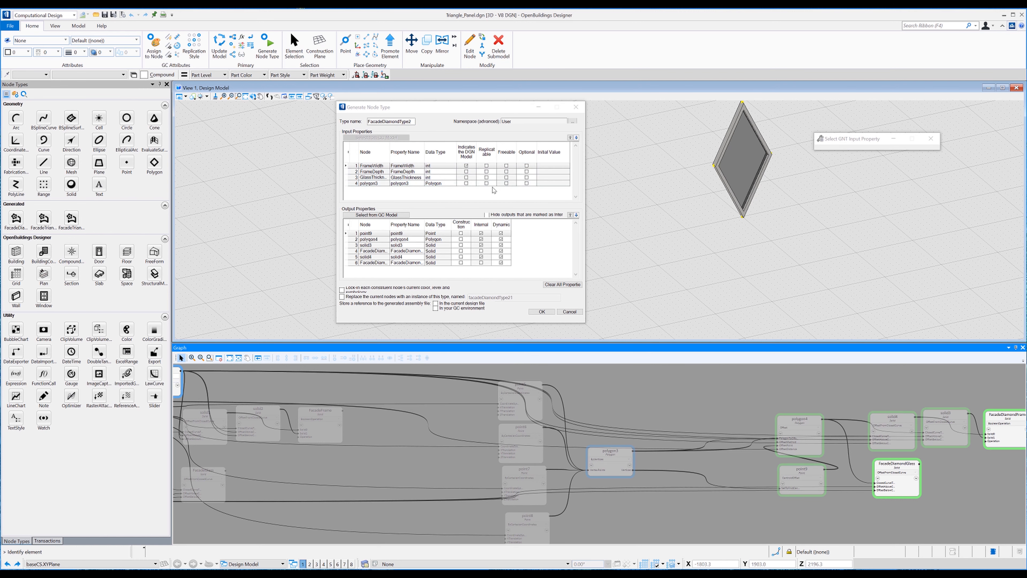
- Make polygon3 replicatable and the FrameWidth, FrameDepth and GlassThickness inputs optional for FacadeDiamondType2
click(486, 183)
click(527, 165)
click(526, 171)
click(526, 178)
- Enter initial values of 50 for FrameWidth, 100 for FrameDepth and 20 for GlassThickness, and store FacadeDiamondType2 in your GC environment
click(542, 166)
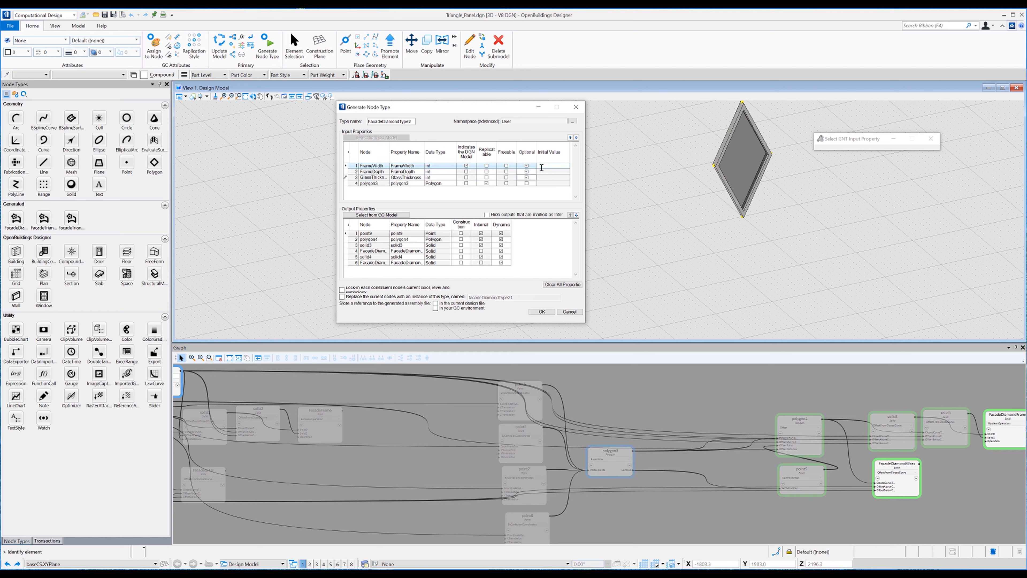
text(50)
click(544, 172)
text(100)
click(545, 177)
text(20)
click(435, 309)
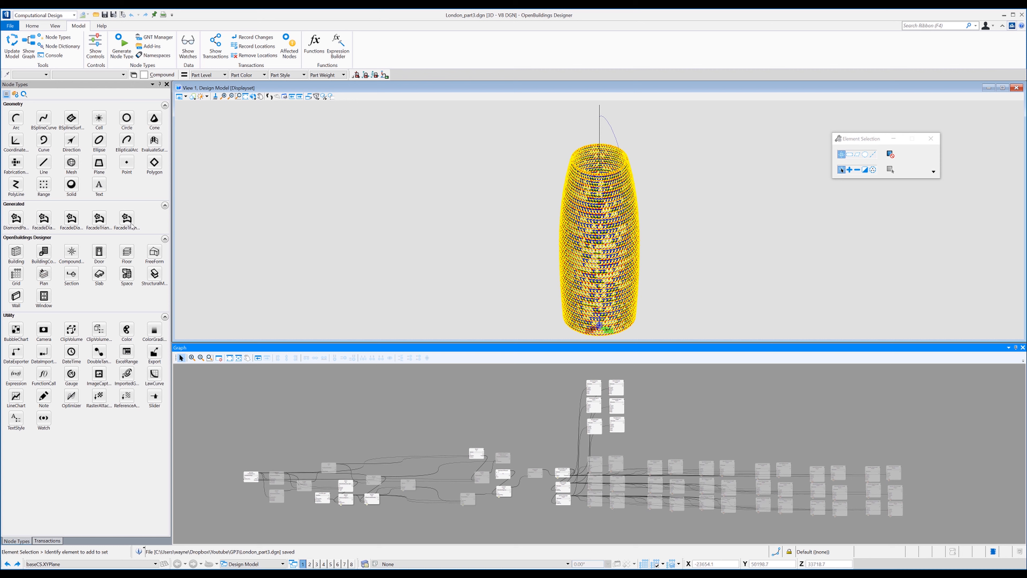
- In London_part3.dgn, place one node each of FacadeDiamondType1, FacadeDiamondType2, FacadeTriangleType1 and FacadeTriangleType2 beside the stripe nodes
drag(43, 218, 652, 396)
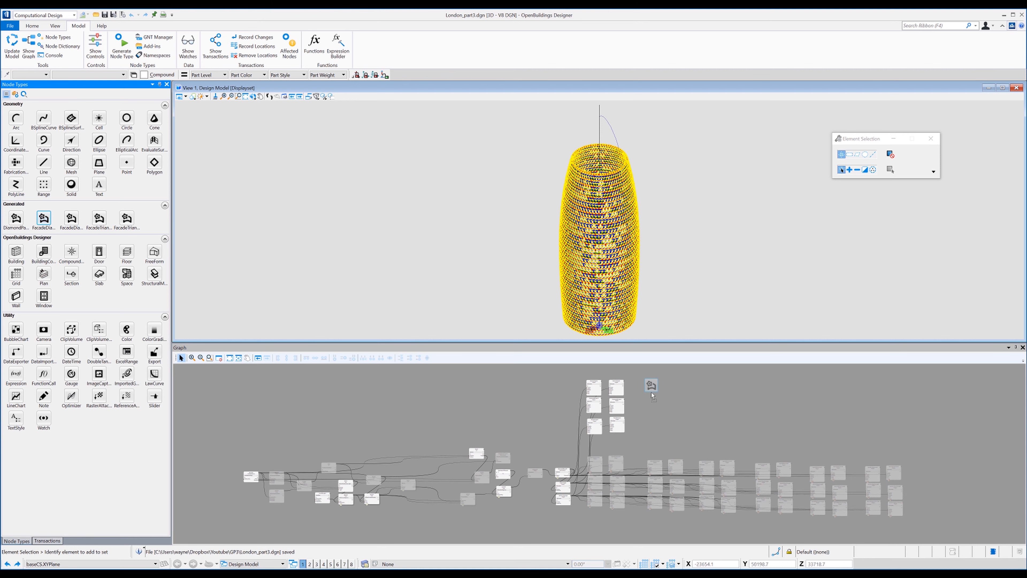
click(653, 395)
click(71, 218)
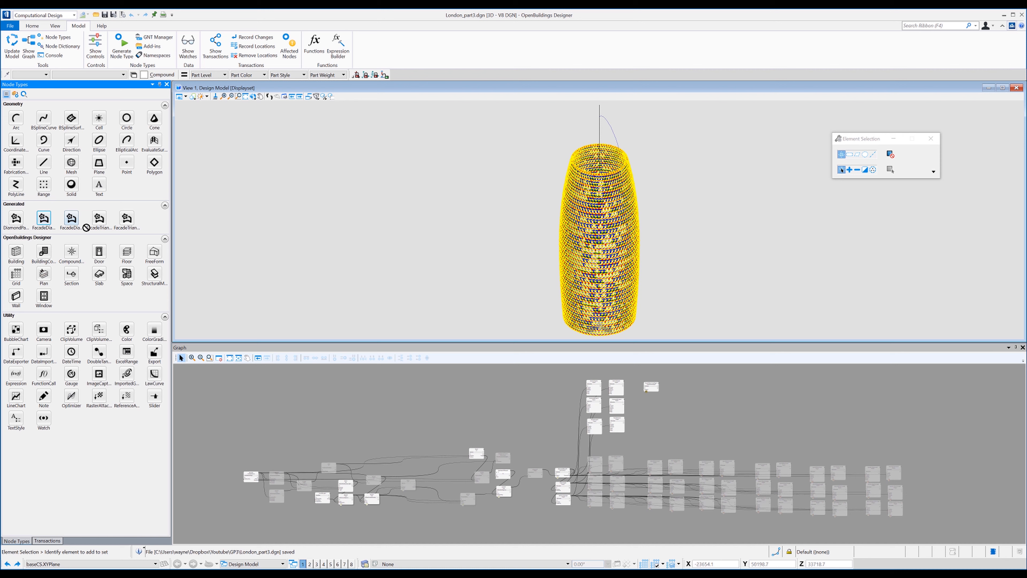
click(675, 393)
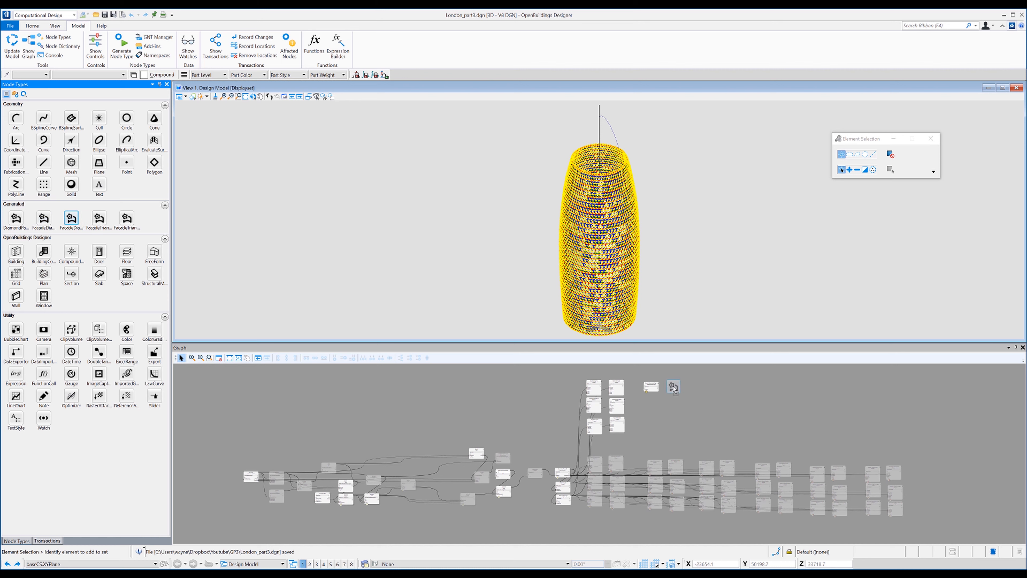
click(97, 222)
click(647, 404)
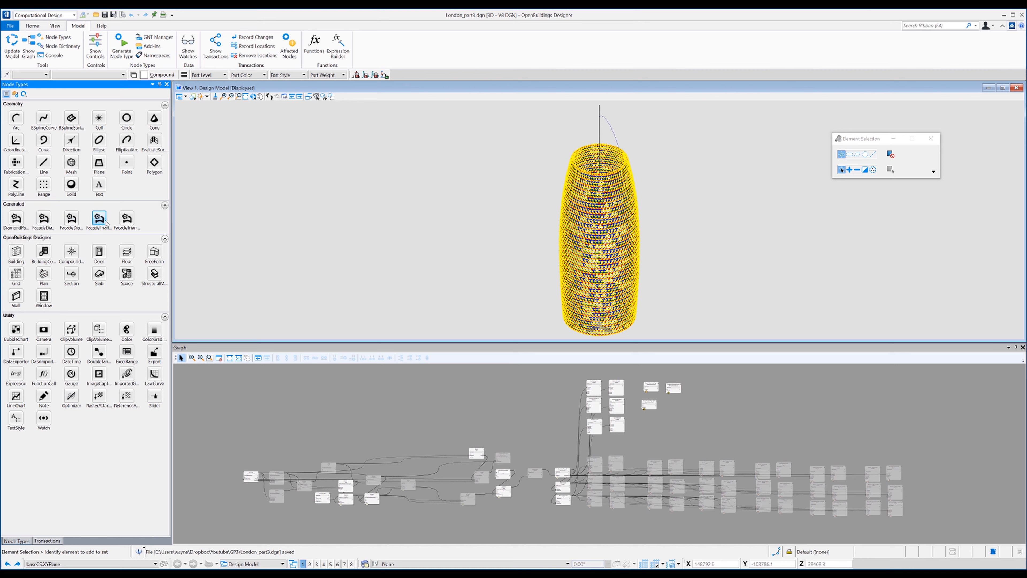
click(126, 219)
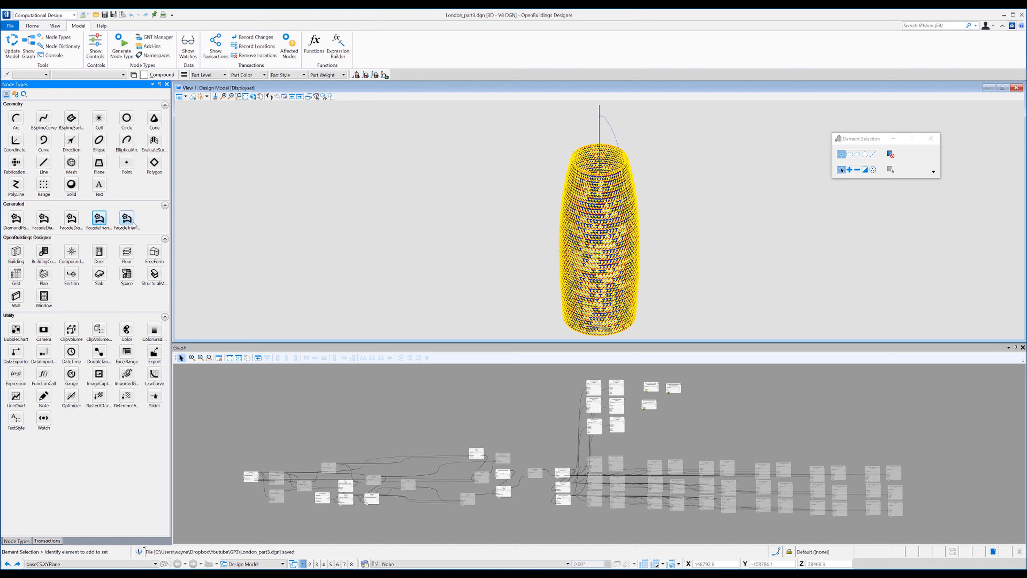
click(663, 421)
scroll(653, 405, up, 5)
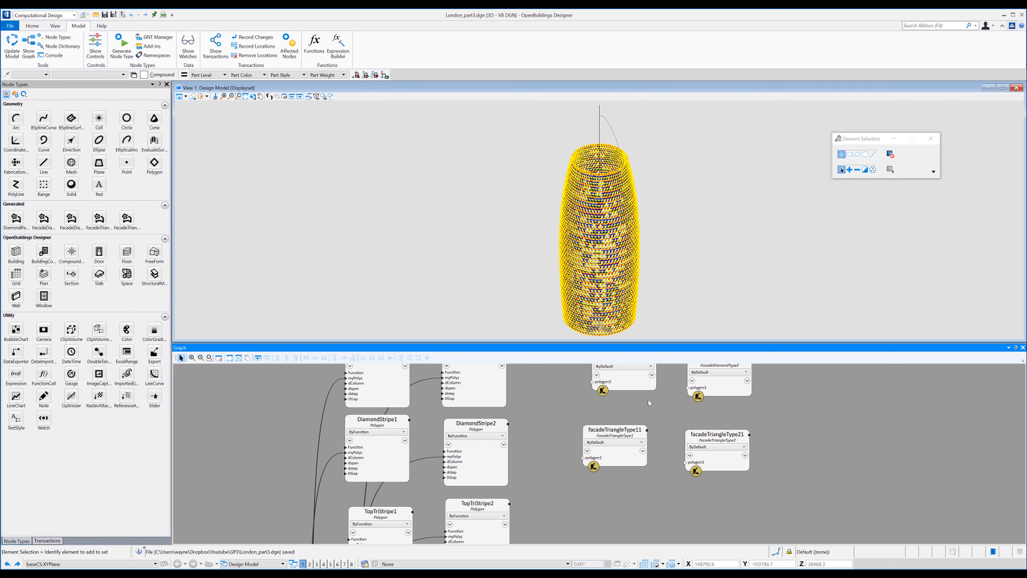
- Check the facadeDiamondType1 inputs and rearrange the graph so both triangle facade nodes sit above the diamond facade nodes
middle_drag(648, 401, 644, 425)
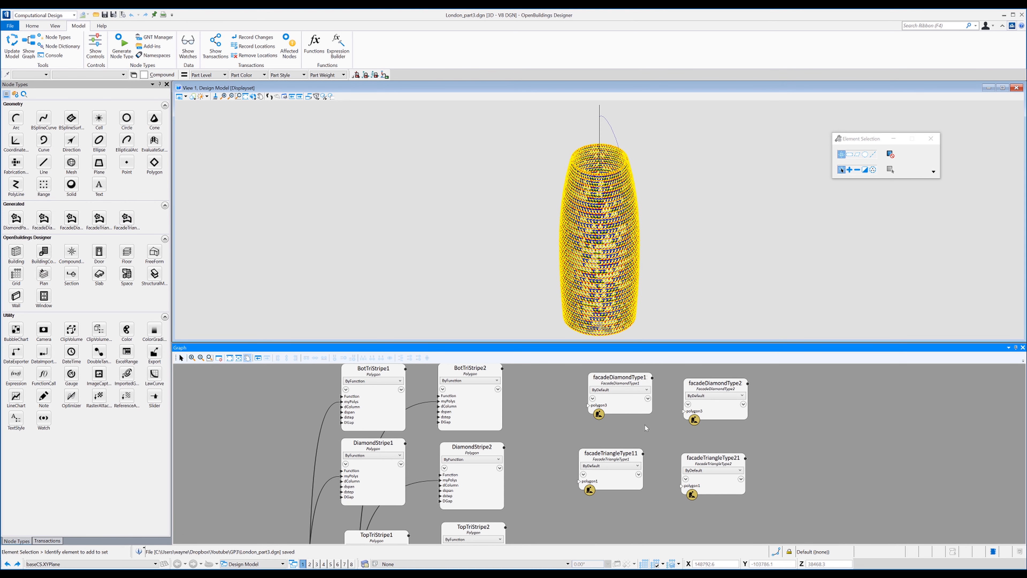
click(593, 400)
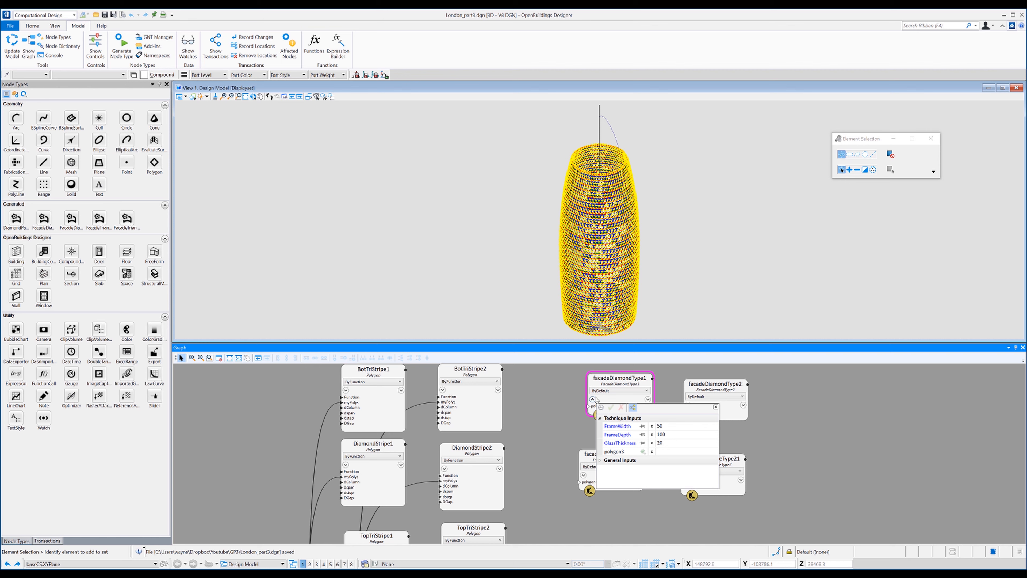
click(593, 399)
drag(603, 387, 593, 511)
drag(611, 462, 602, 394)
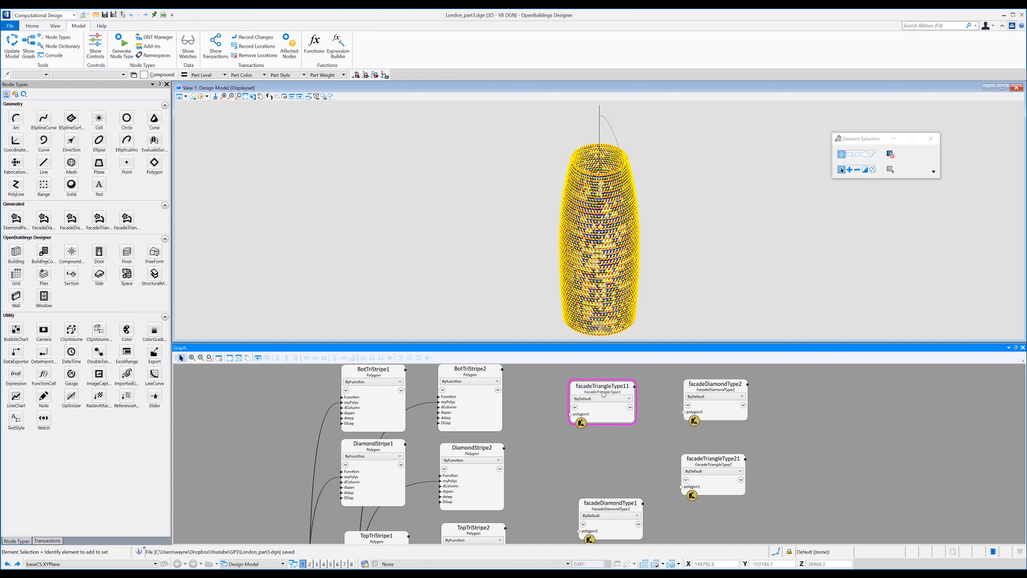
click(715, 387)
drag(723, 391, 713, 515)
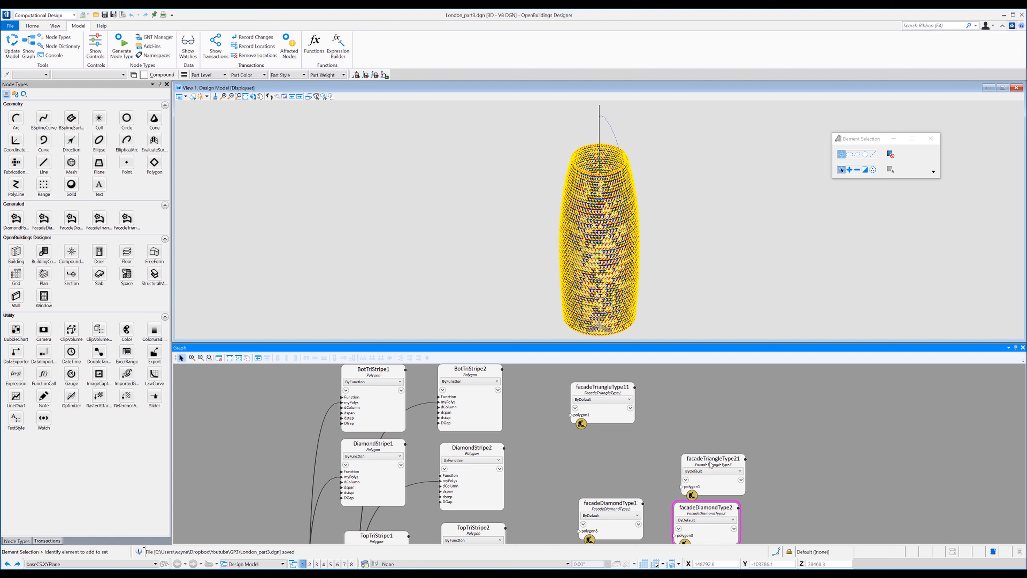
click(689, 398)
drag(711, 459, 682, 392)
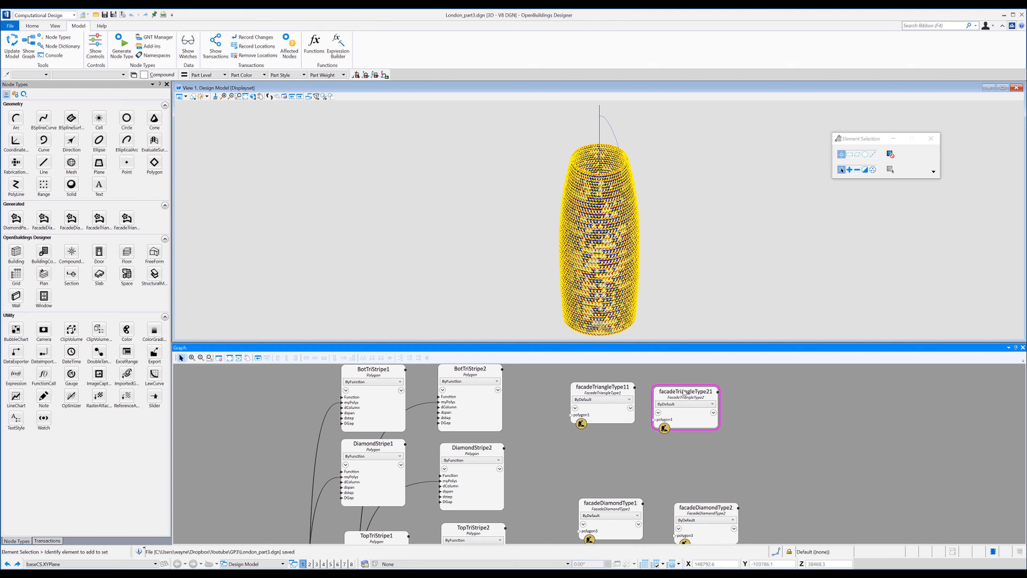
- Move facadeDiamondType1 and facadeDiamondType2 up directly beneath the triangle facade nodes
click(652, 475)
middle_drag(720, 498, 724, 441)
drag(721, 449, 699, 401)
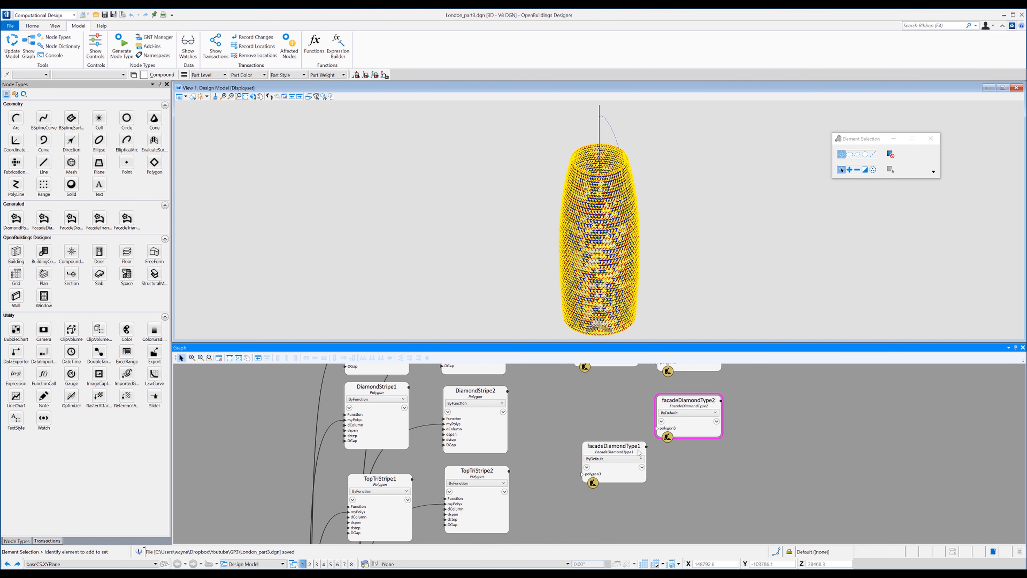
drag(613, 446, 610, 403)
middle_drag(538, 422, 585, 494)
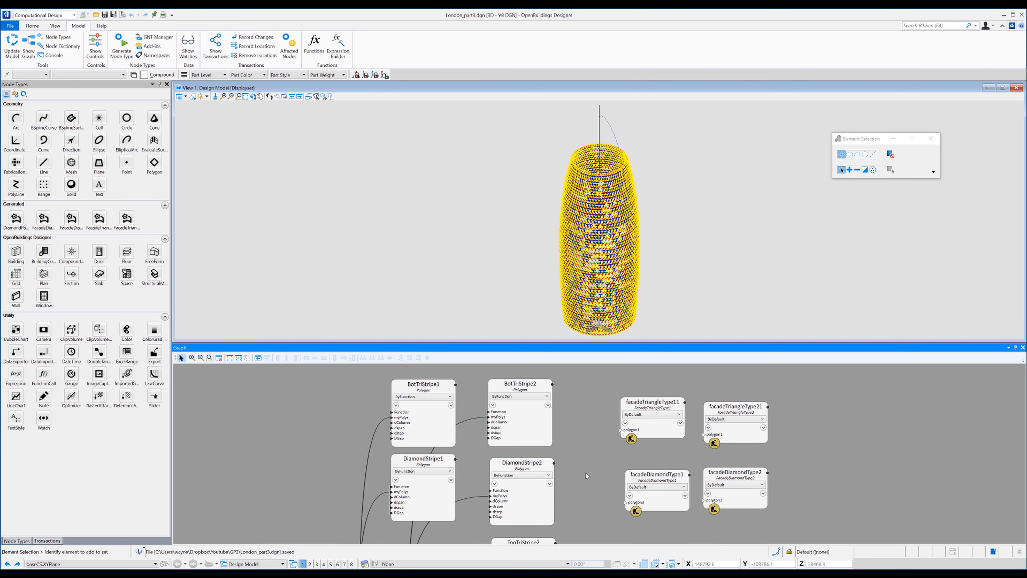
- Isolate the DiamondStripe1 and DiamondStripe2 polygons in the 3D view with Displayset Set
drag(590, 468, 421, 501)
right_click(724, 225)
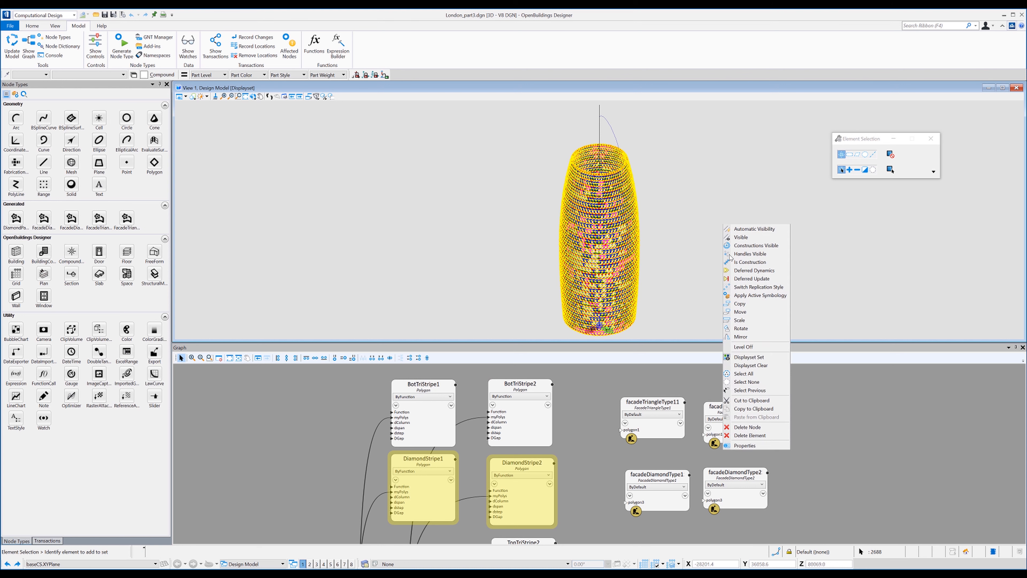
click(748, 357)
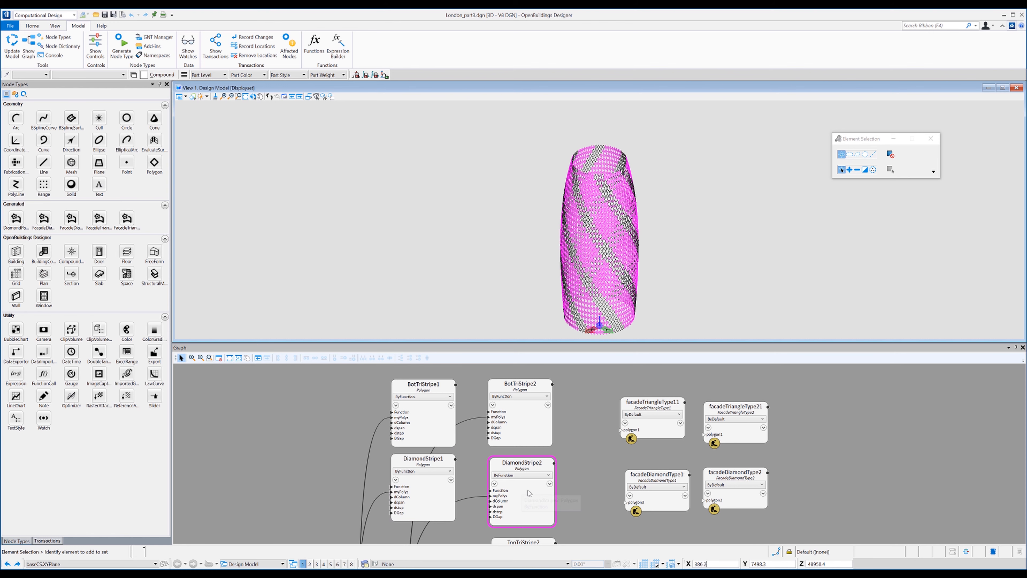
- Wire the diamond stripe nodes into the diamond facade nodes' polygon3 inputs and the triangle stripe nodes into the triangle facade nodes' polygon1 inputs
click(625, 502)
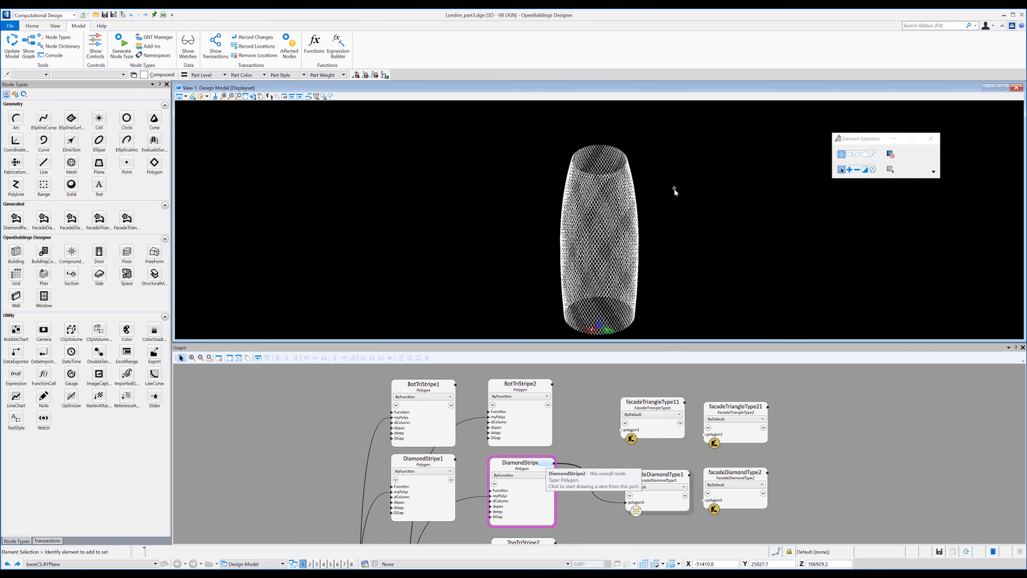
scroll(740, 445, down, 1)
click(711, 468)
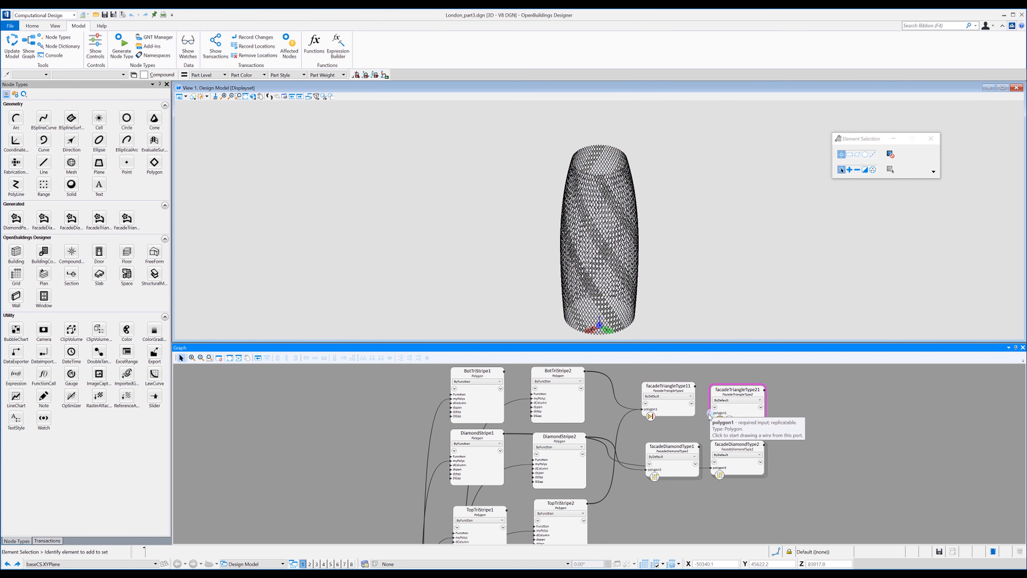
right_click(803, 406)
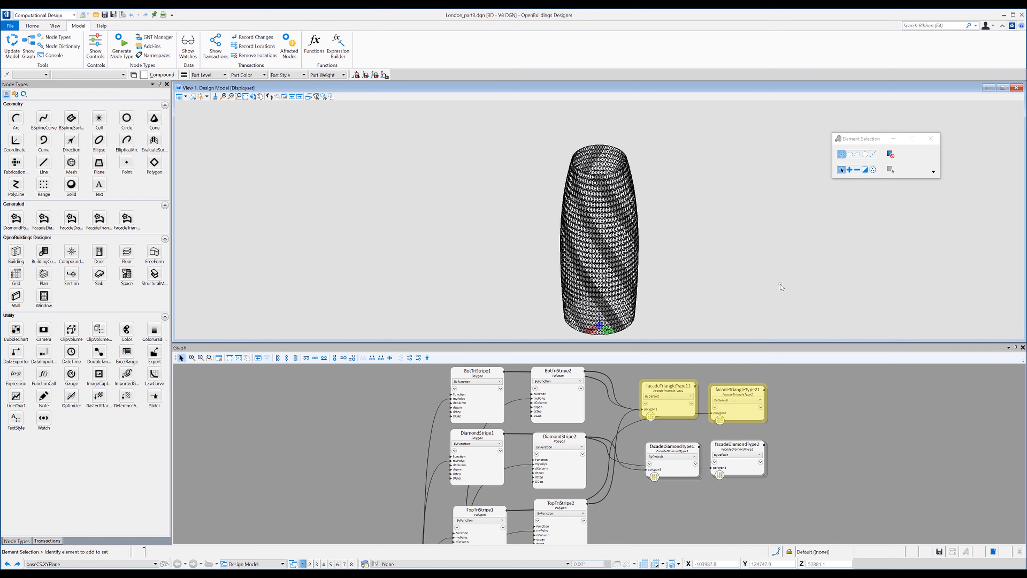
- Clear the node selection and inspect the diamond and triangle facade panels on the tower up close
click(815, 409)
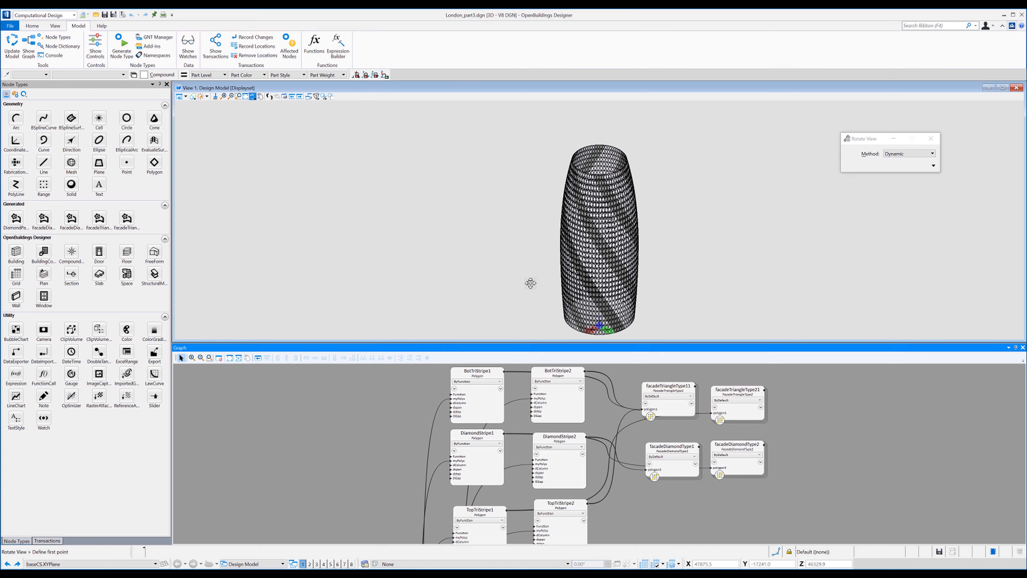
scroll(572, 165, up, 10)
scroll(672, 193, up, 3)
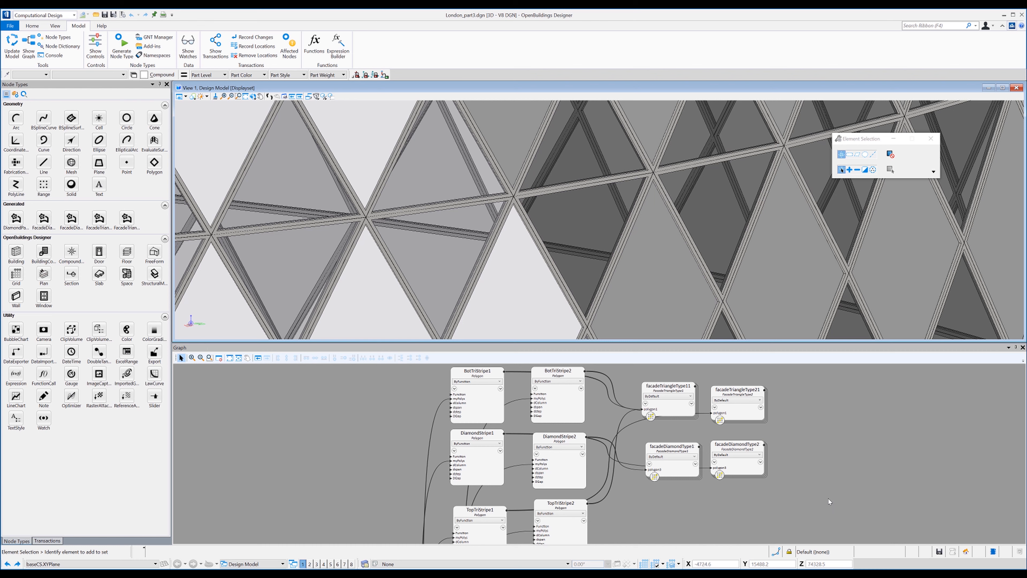
- Isolate the two triangle and two diamond facade nodes in the 3D view with Displayset Set
drag(798, 506, 678, 396)
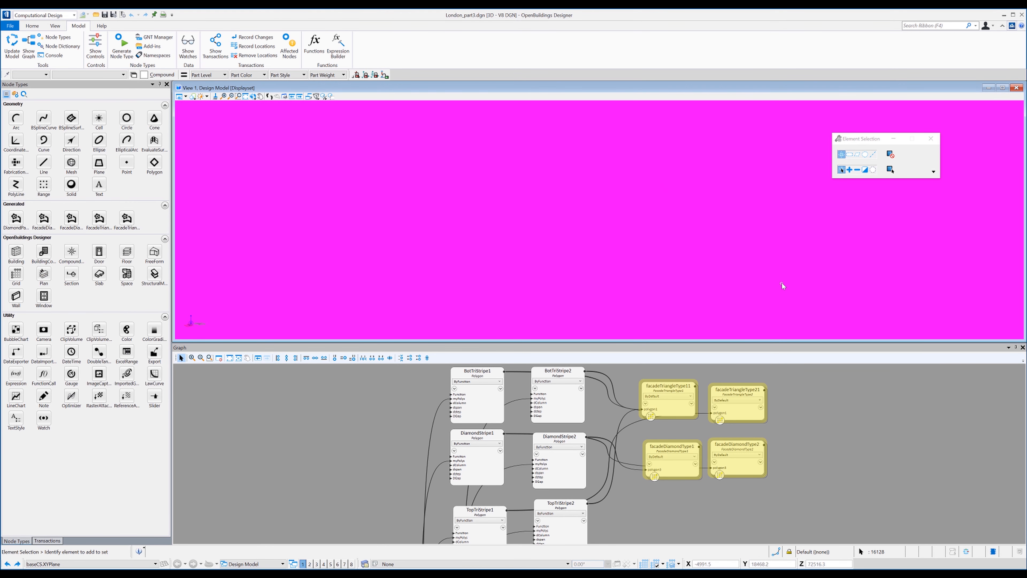
scroll(783, 282, down, 5)
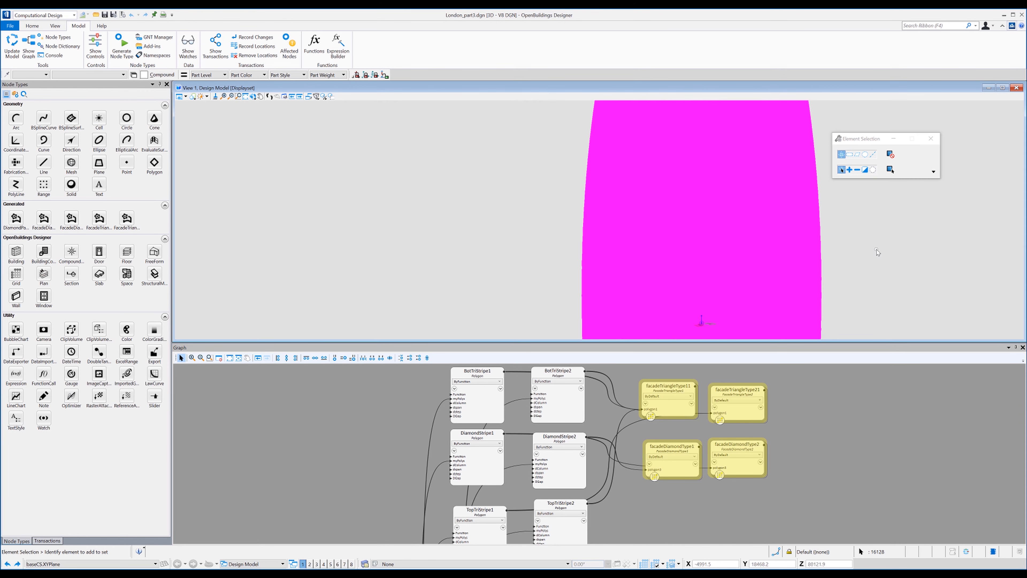
right_click(876, 252)
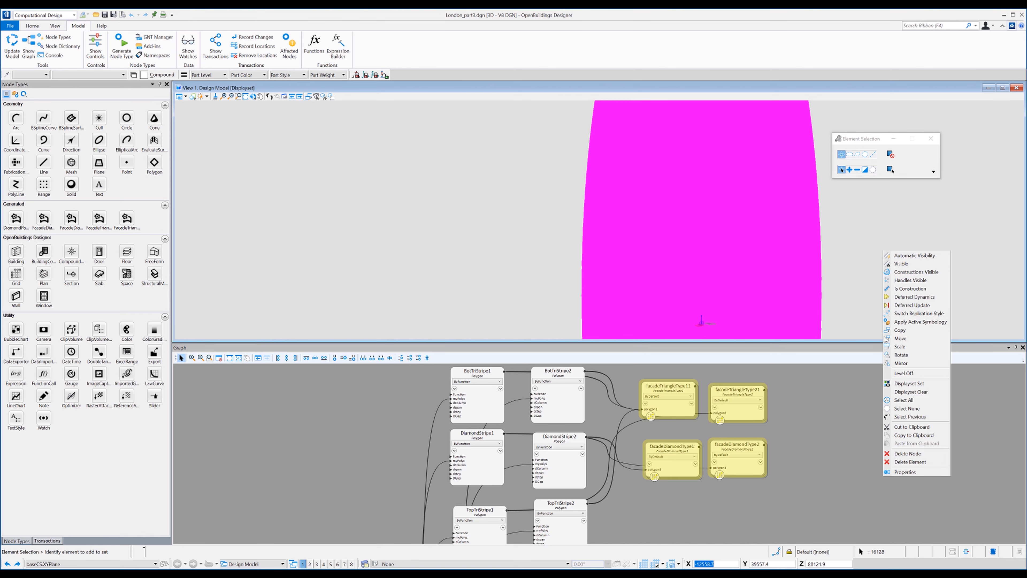
click(898, 383)
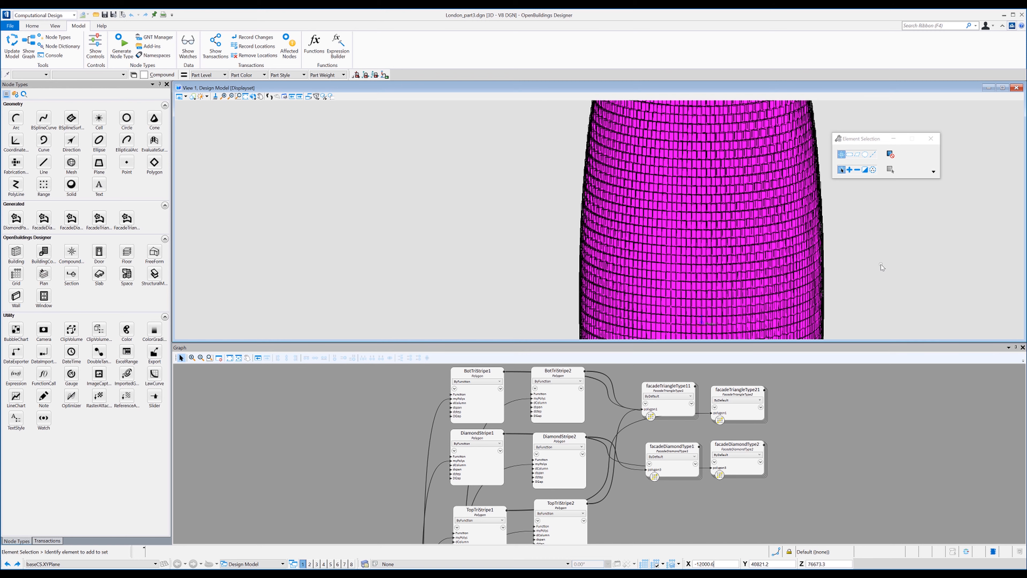
- Inspect the frames and joints of the triangle and diamond facade panels on the tower up close
scroll(754, 252, up, 2)
scroll(753, 252, up, 3)
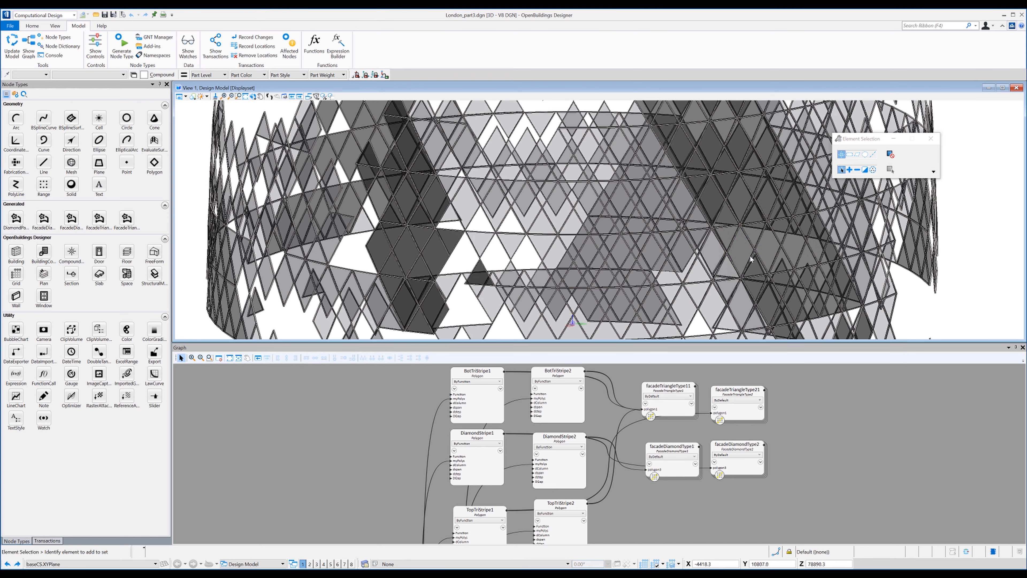
scroll(803, 200, up, 3)
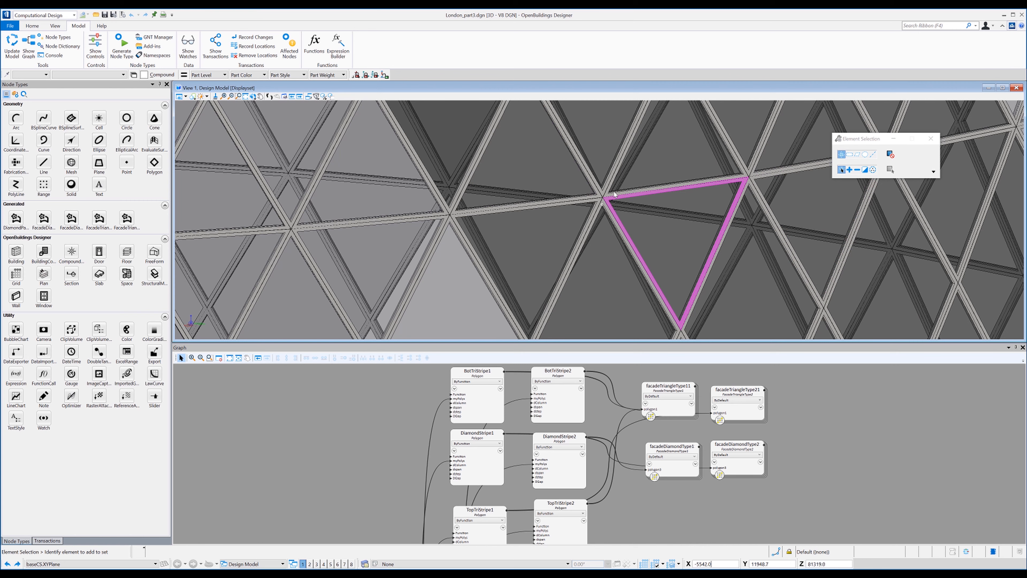
scroll(623, 202, up, 3)
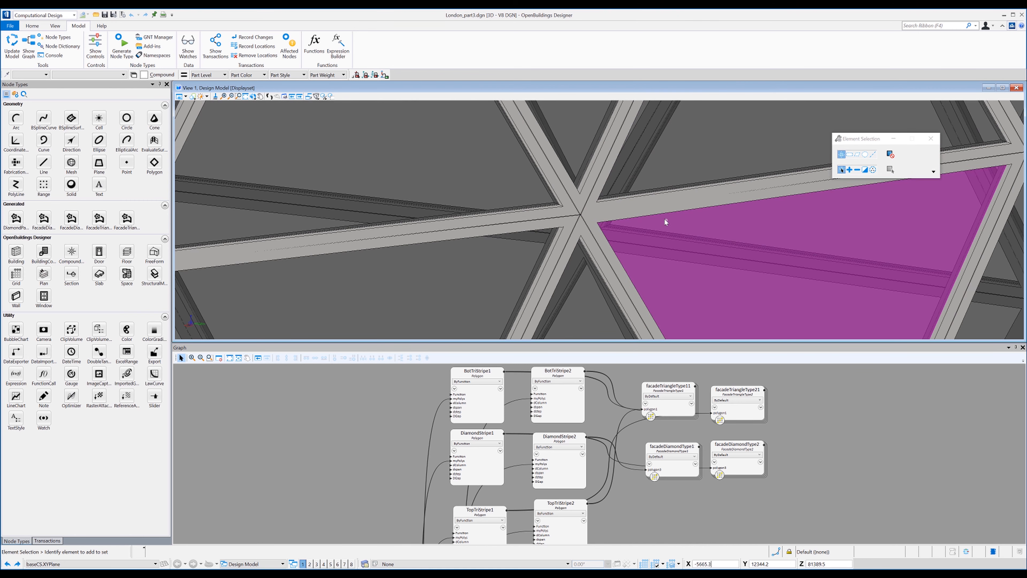
scroll(664, 218, down, 4)
scroll(727, 220, down, 8)
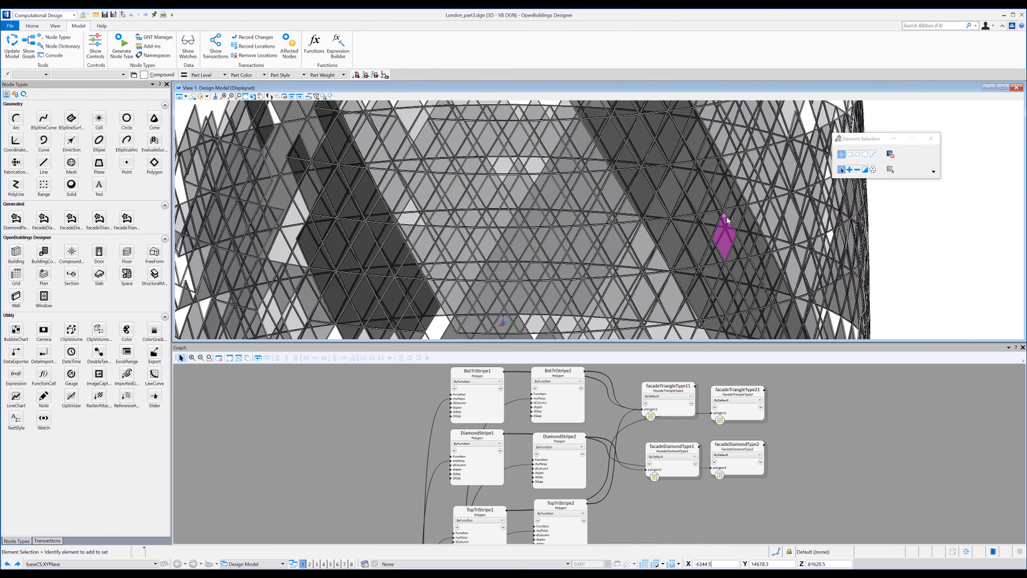
scroll(759, 237, down, 3)
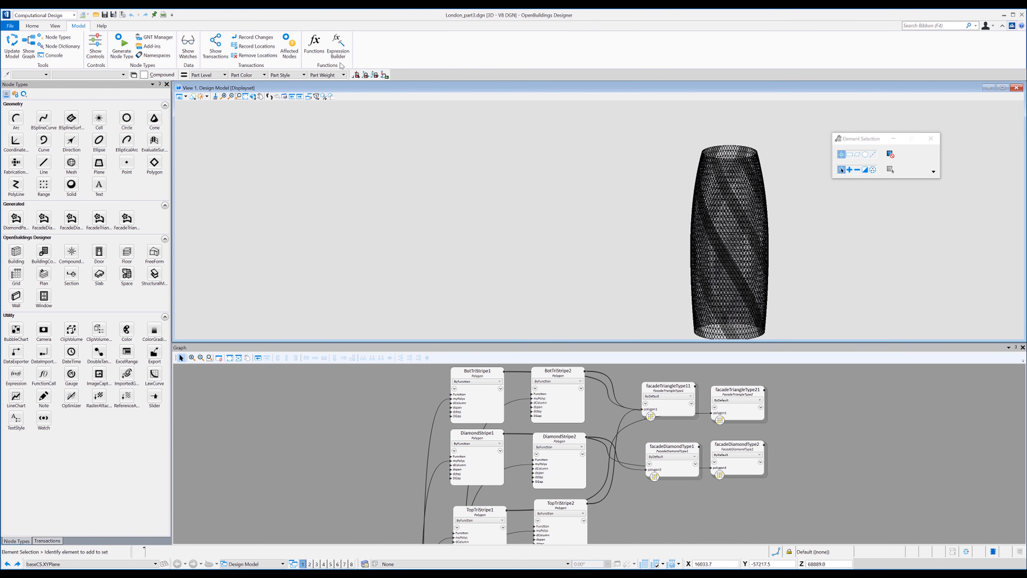
- Rotate the tower to inspect its striped facade and the open top edge, ending on a view of the whole tower
click(253, 96)
drag(790, 216, 647, 219)
drag(579, 216, 545, 216)
right_click(572, 214)
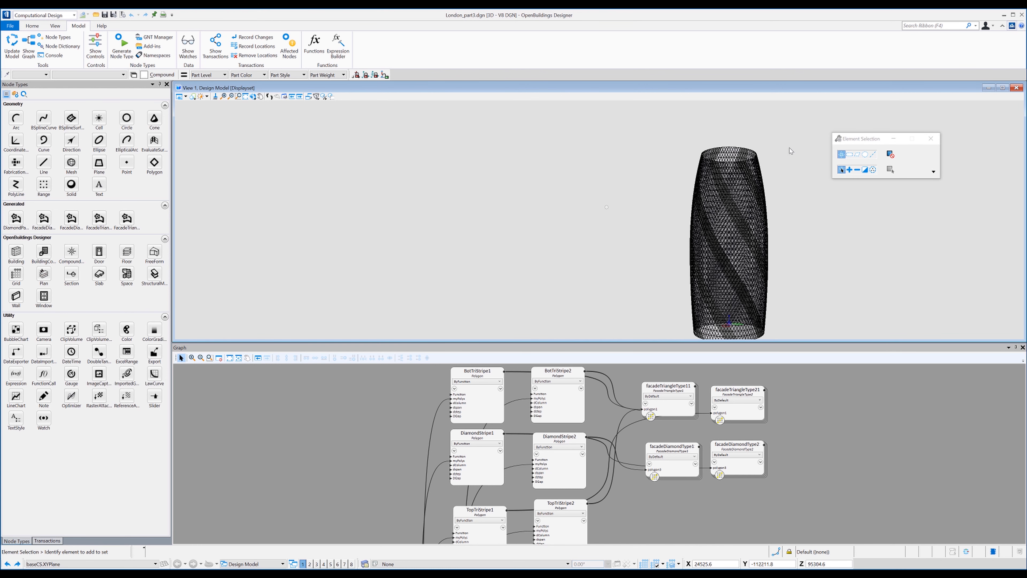
scroll(760, 161, up, 5)
scroll(719, 160, down, 2)
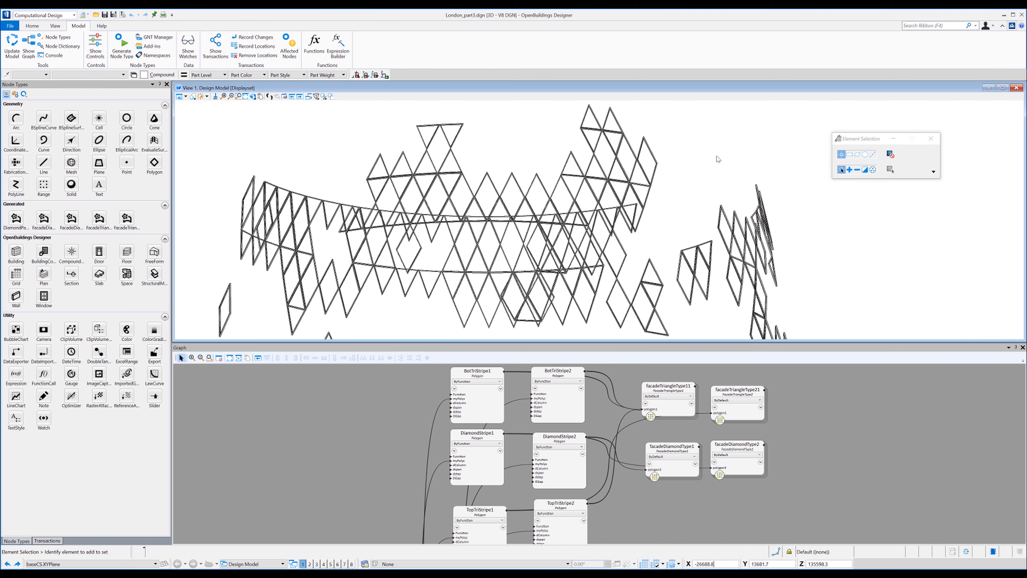
scroll(516, 243, down, 1)
scroll(519, 230, down, 1)
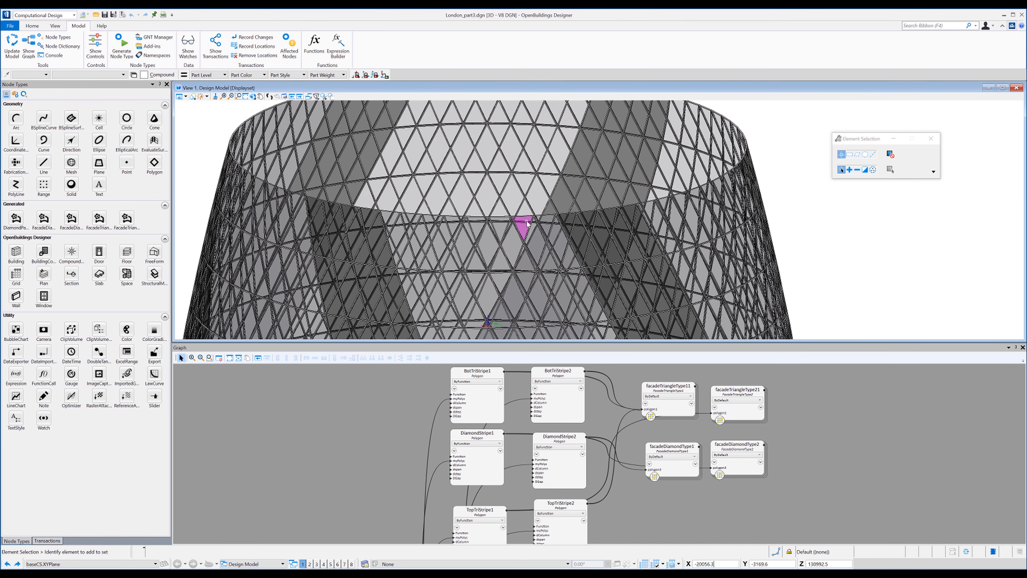
scroll(528, 222, up, 4)
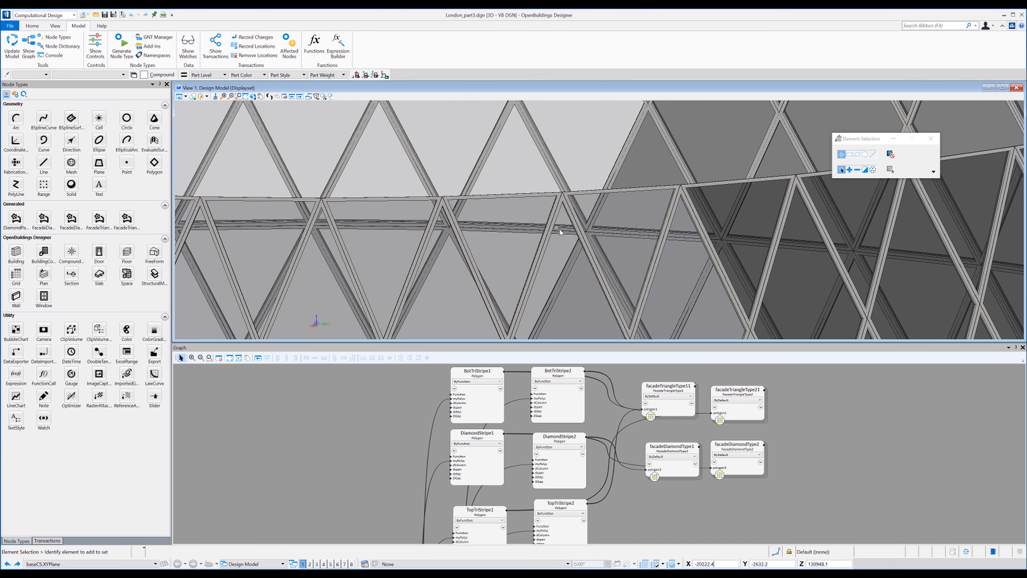
scroll(618, 249, down, 6)
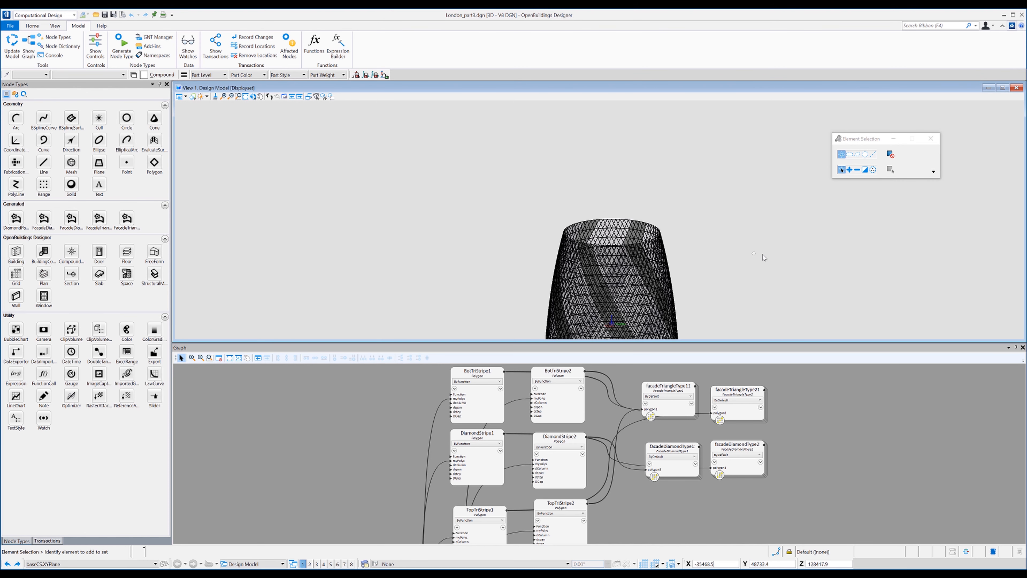
click(245, 96)
click(706, 197)
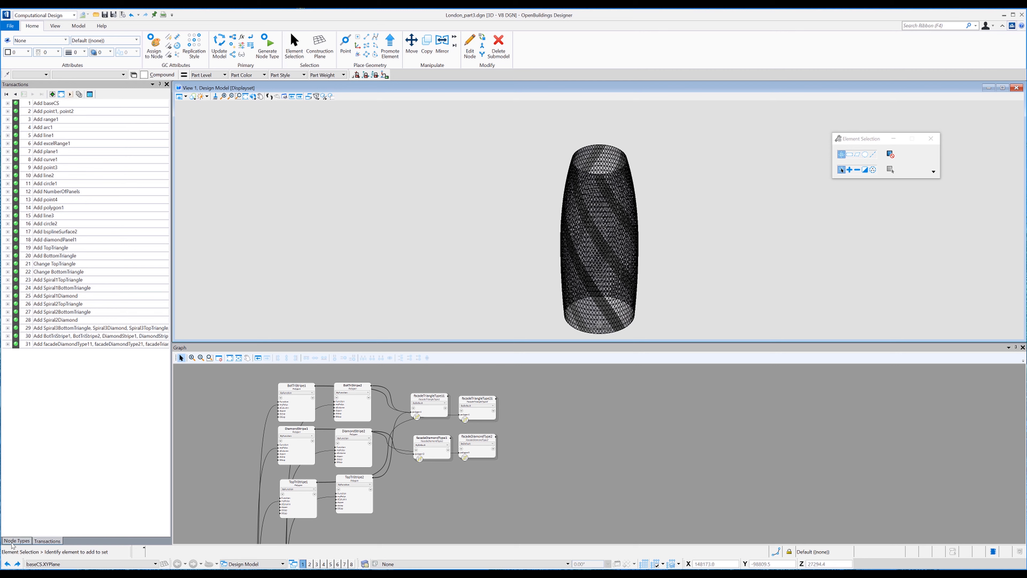
- Add an Export utility node to the graph beside the facade nodes
click(15, 541)
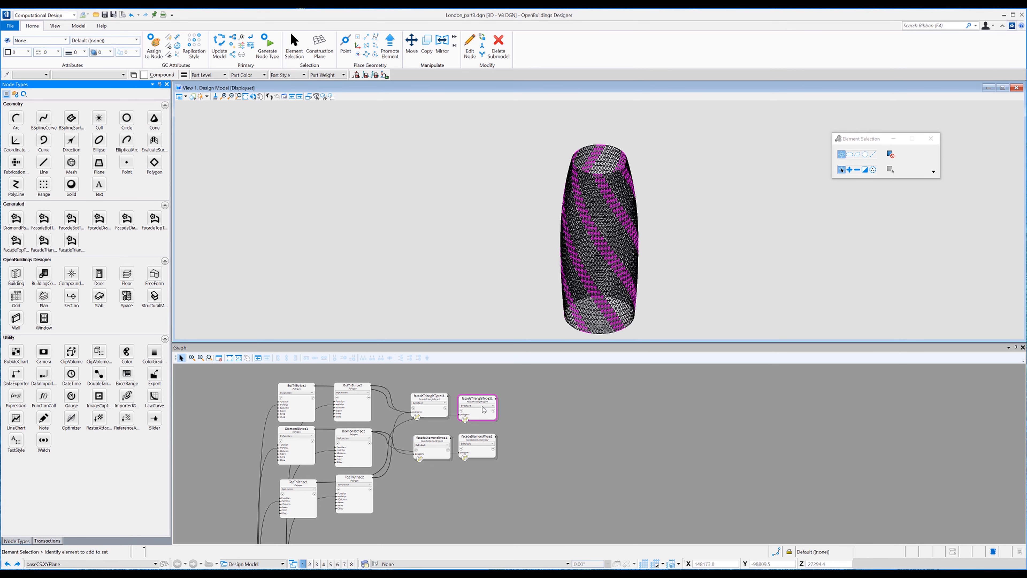
click(552, 420)
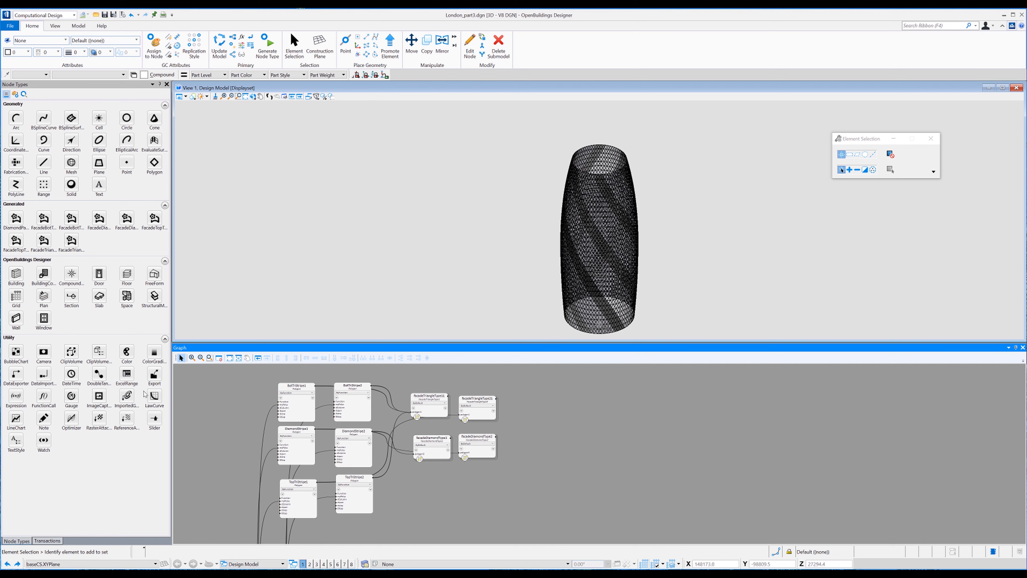
drag(154, 374, 551, 428)
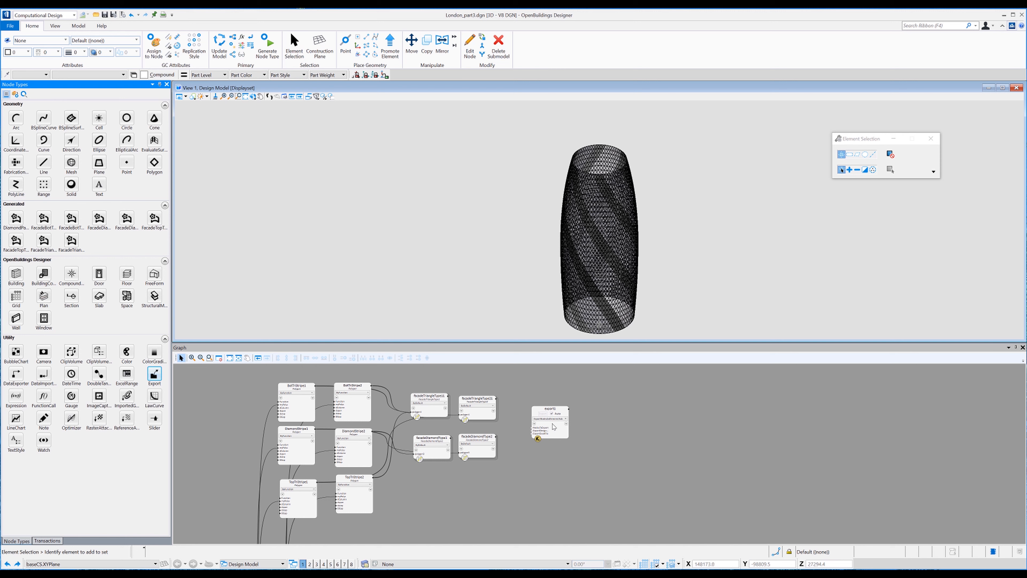
click(551, 413)
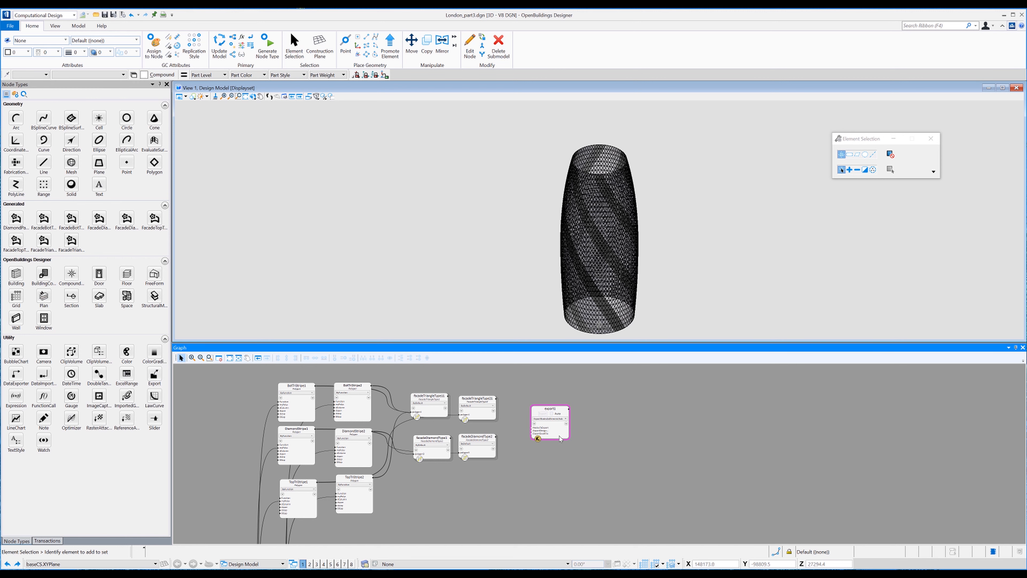
click(546, 428)
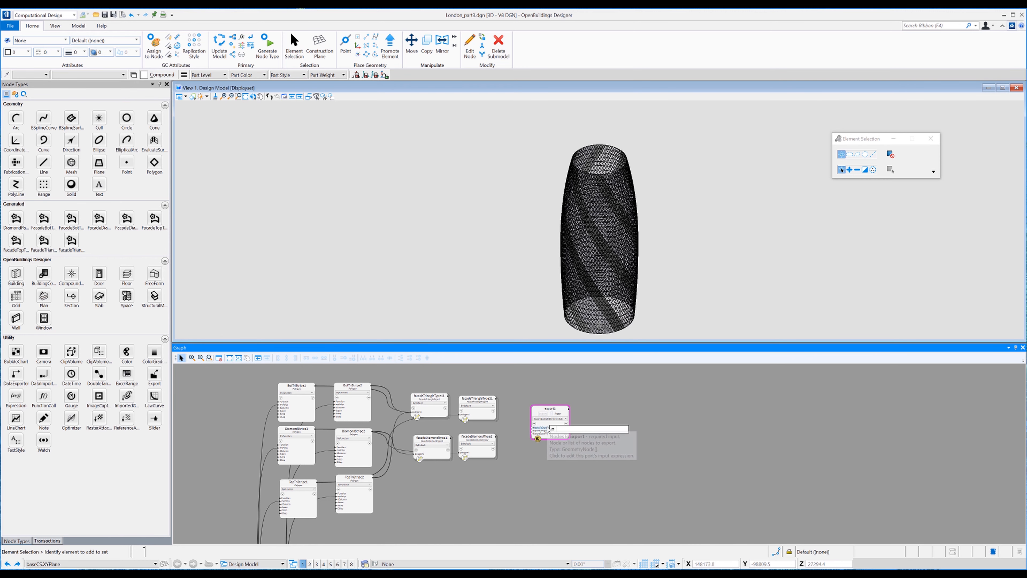
key(Escape)
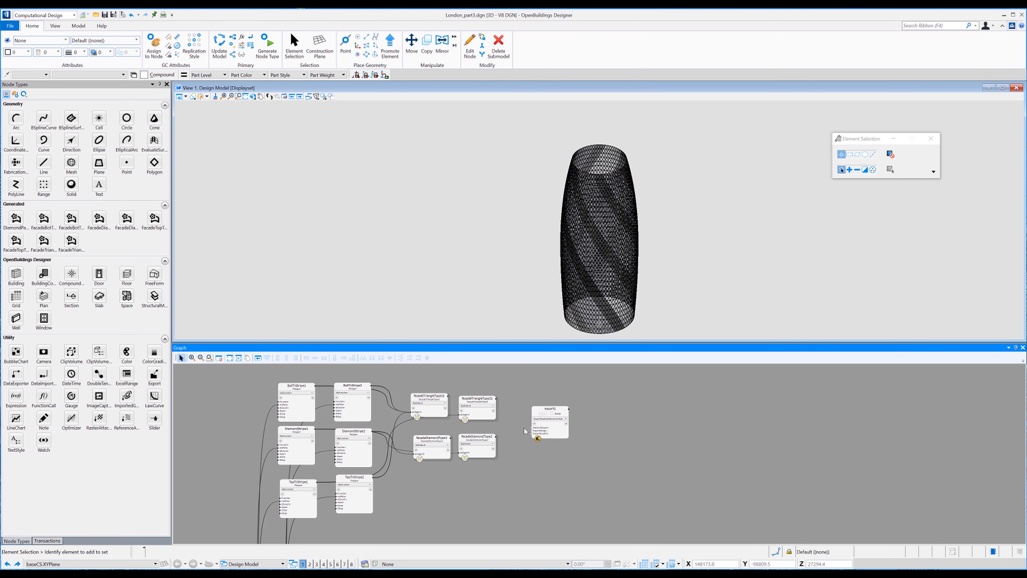
- Wire the two facade triangle nodes and the two facade diamond nodes into the Export node's nodes-to-export input
drag(532, 427, 493, 400)
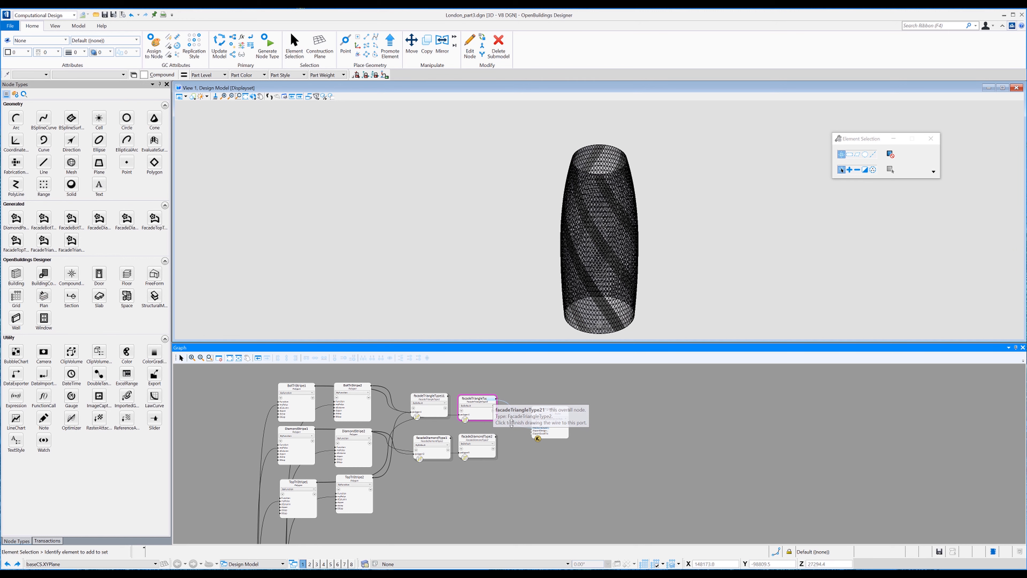
click(533, 430)
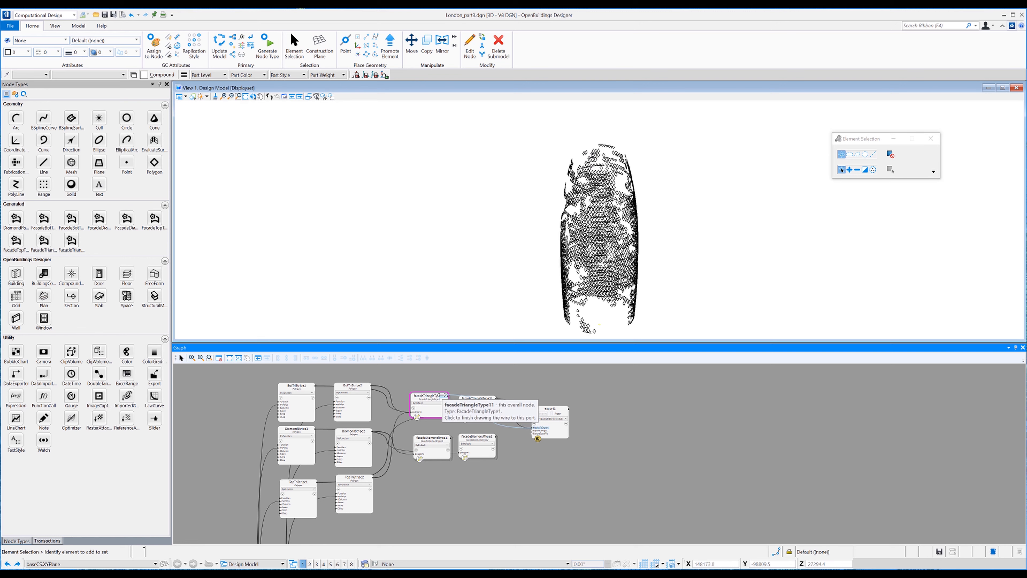
click(441, 394)
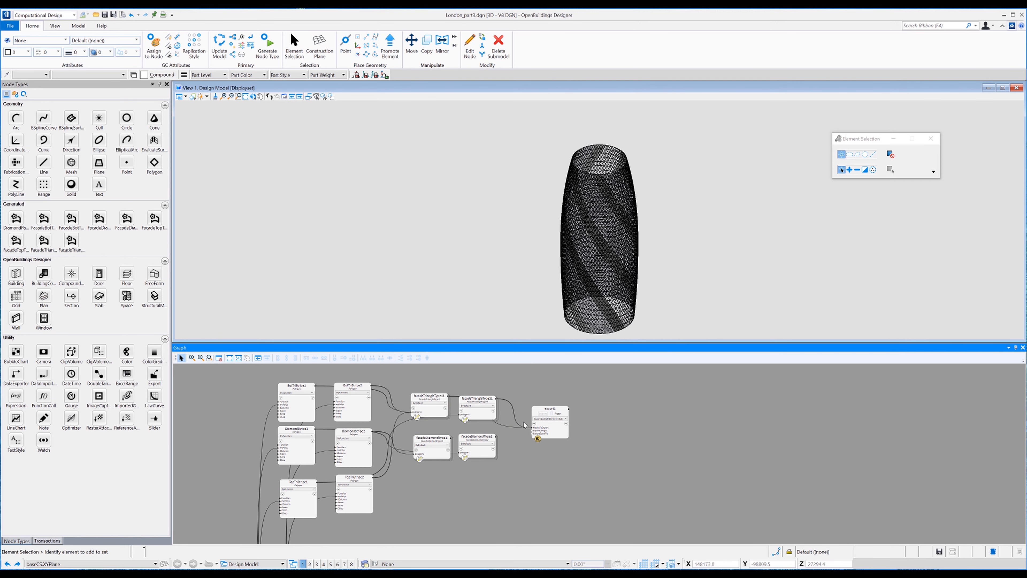
click(532, 429)
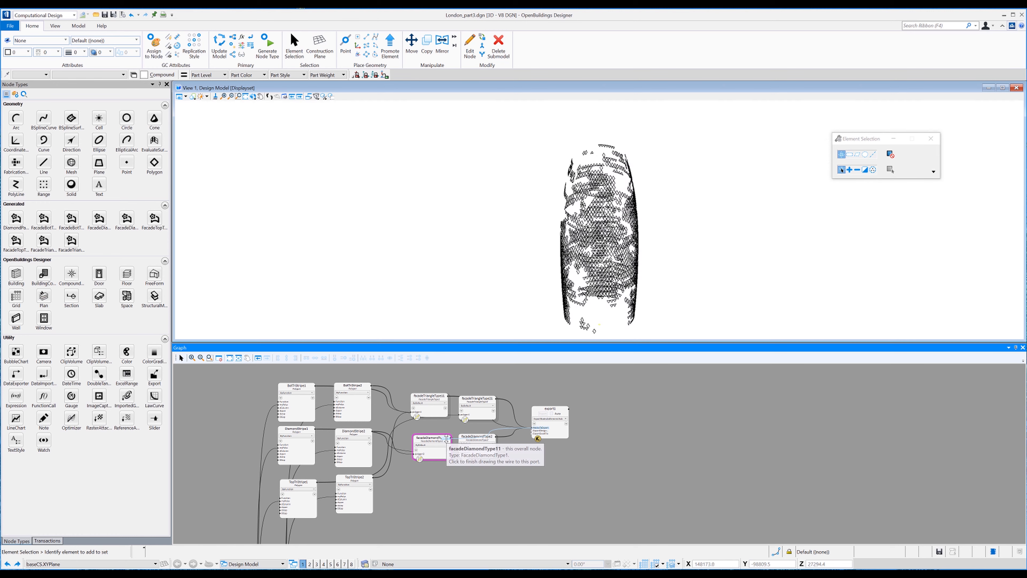
click(446, 439)
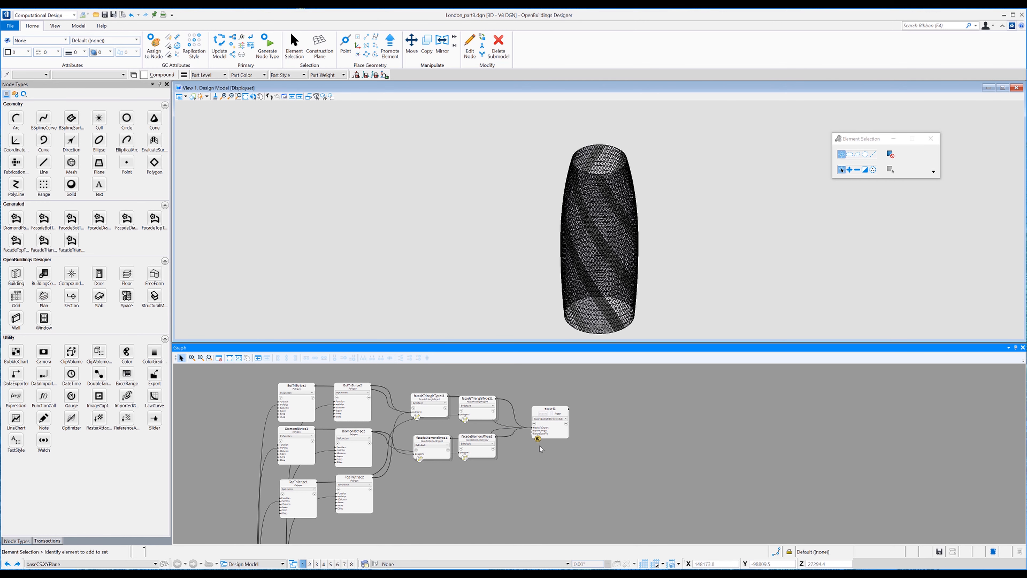
- Set the Export node's design file to Gherkin-Export.dgn in the Temp folder and open its ExportSeedFile input for editing
click(545, 432)
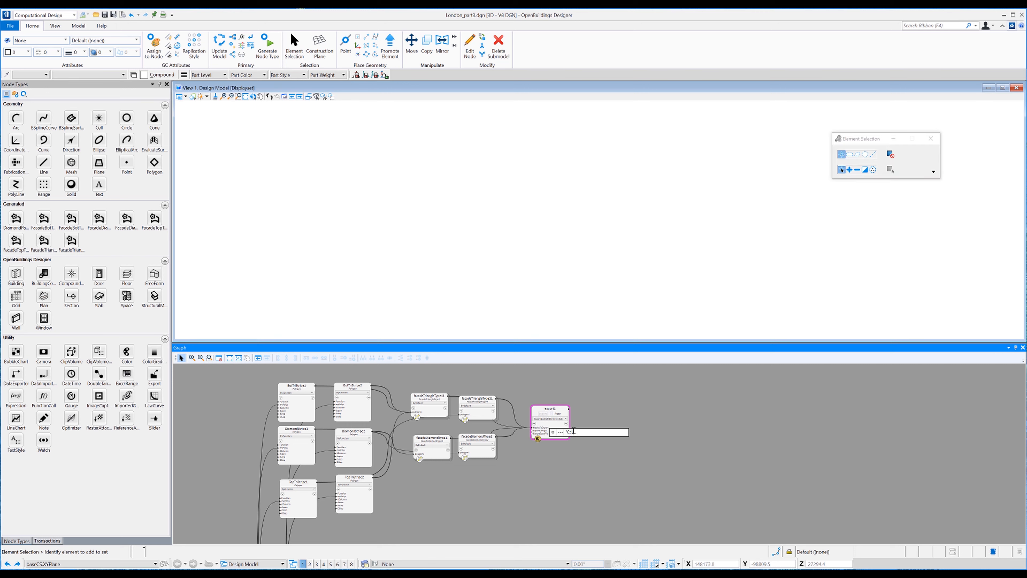
text(\Temp)
key(BackSpace)
text(Gherkin-Export.dgn')
key(Return)
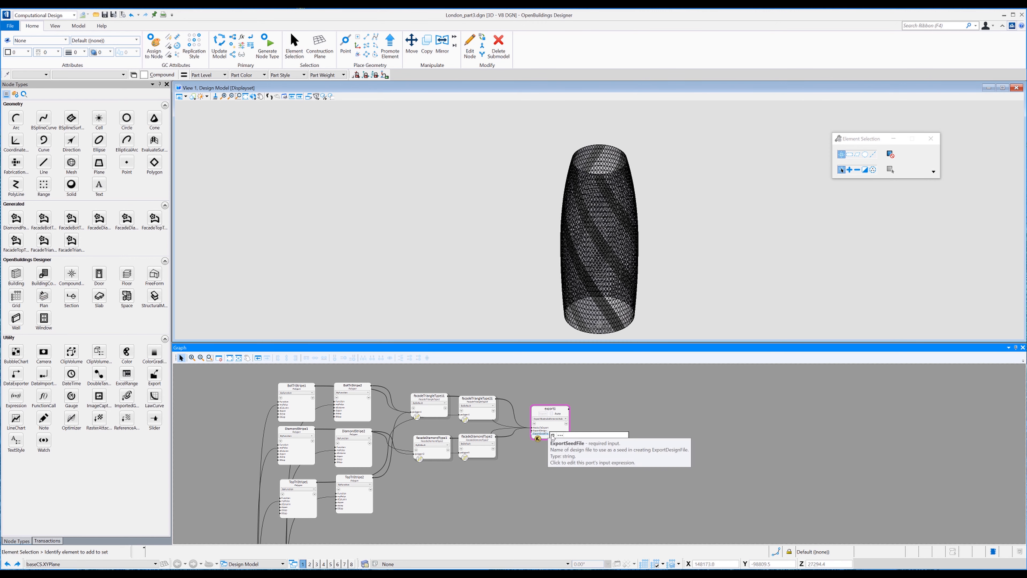
click(561, 436)
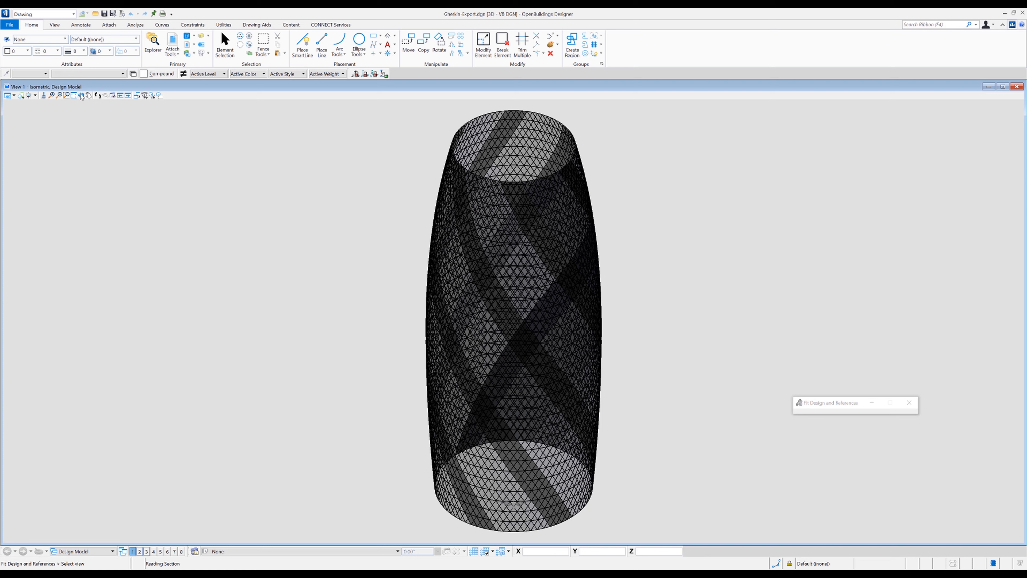
- Rotate the exported tower in Gherkin-Export.dgn and examine the panels and the family and part information of a curtain wall frame
click(82, 96)
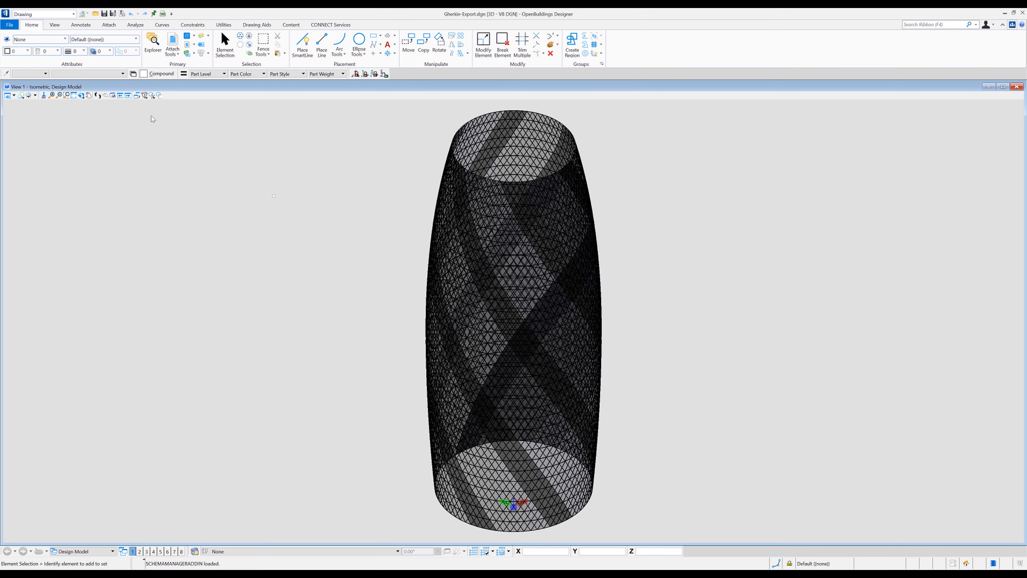
click(81, 95)
mouse_move(424, 336)
mouse_down()
mouse_move(792, 307)
mouse_move(779, 295)
mouse_up()
right_click(777, 296)
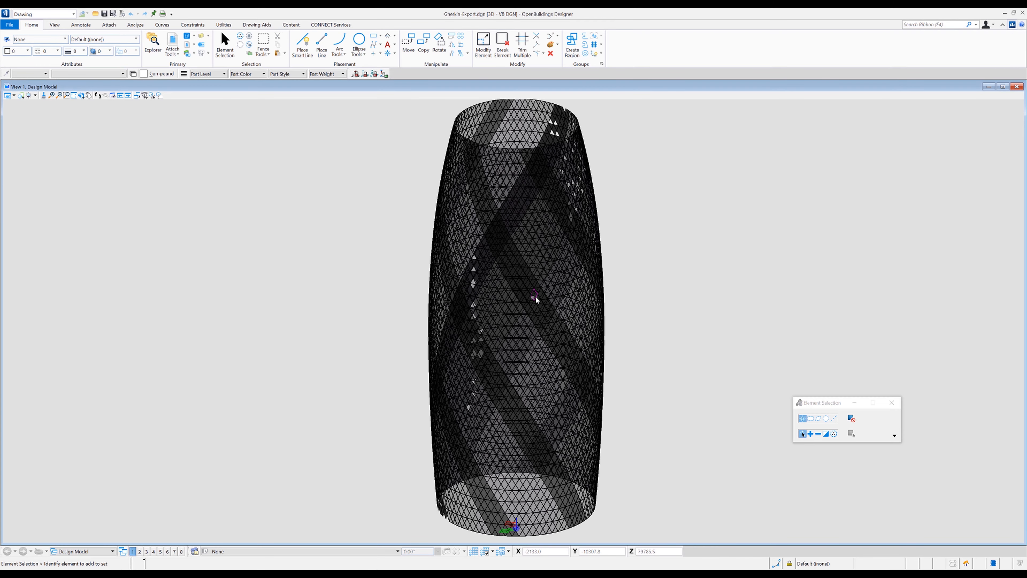
scroll(534, 301, up, 6)
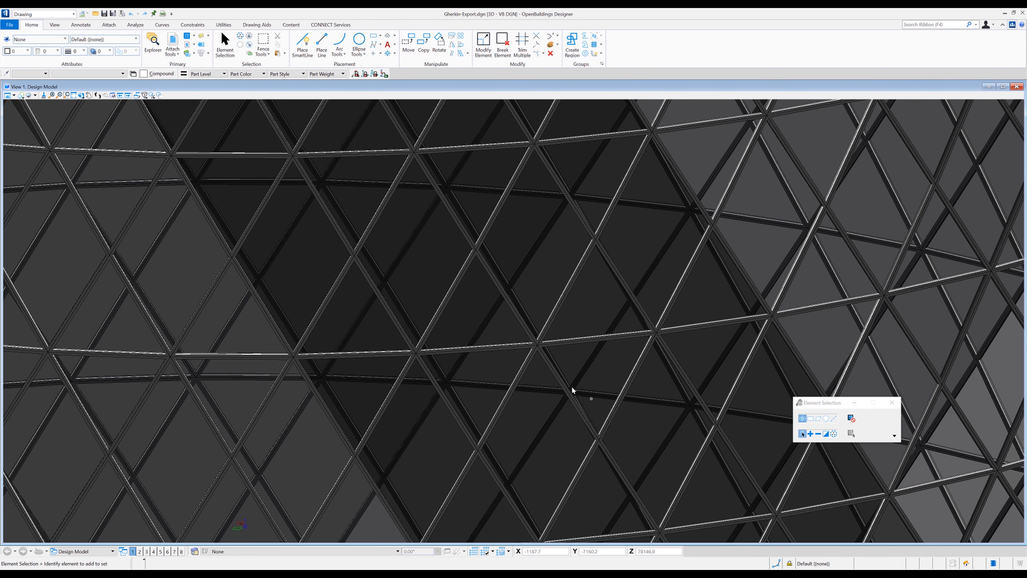
click(573, 387)
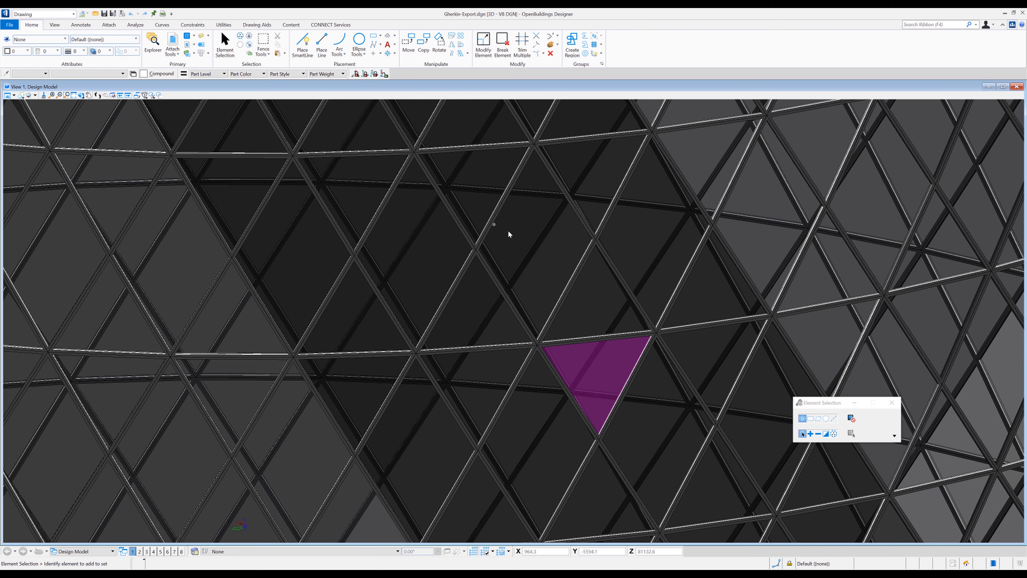
scroll(581, 340, up, 4)
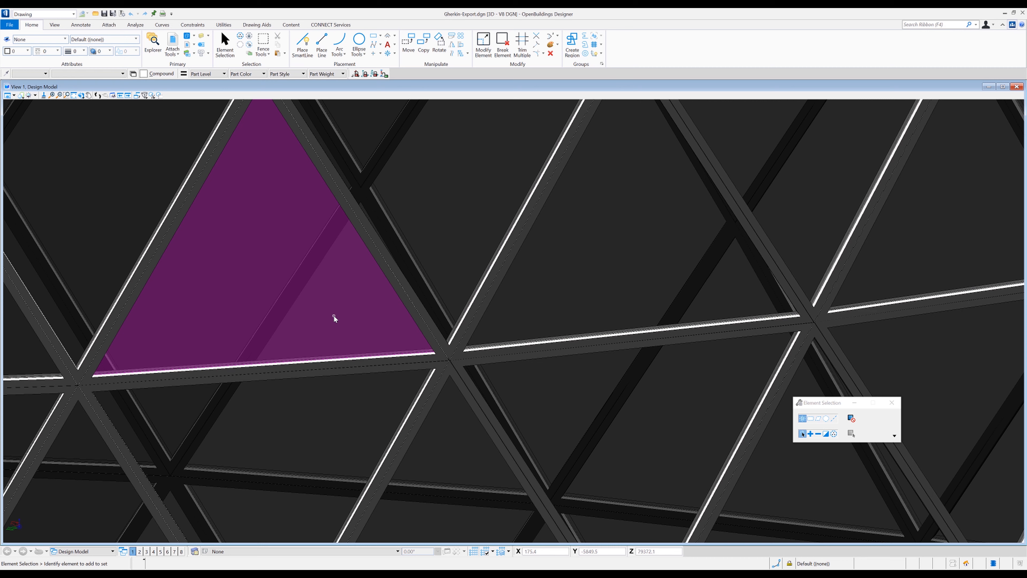
mouse_move(334, 318)
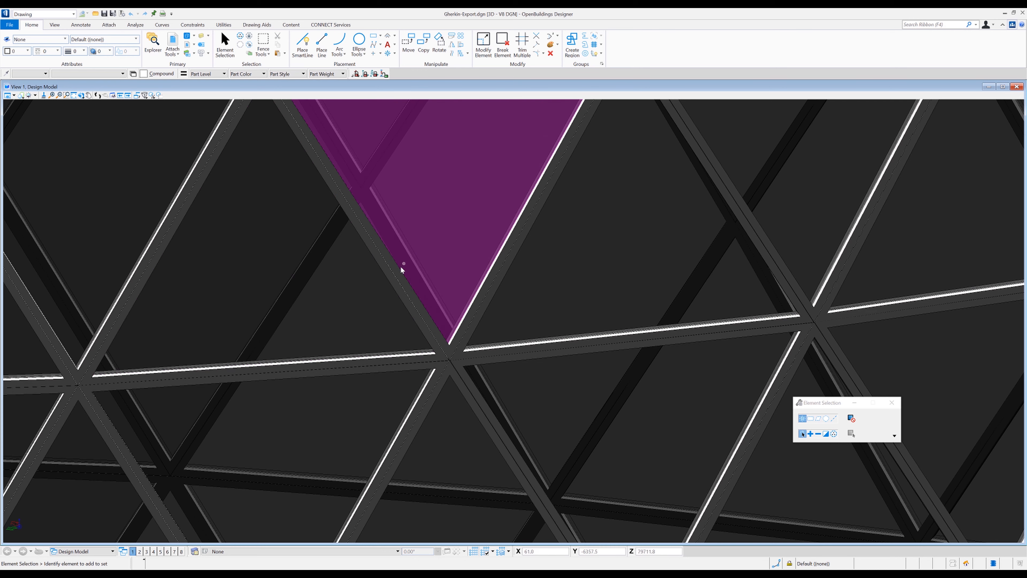
mouse_move(398, 272)
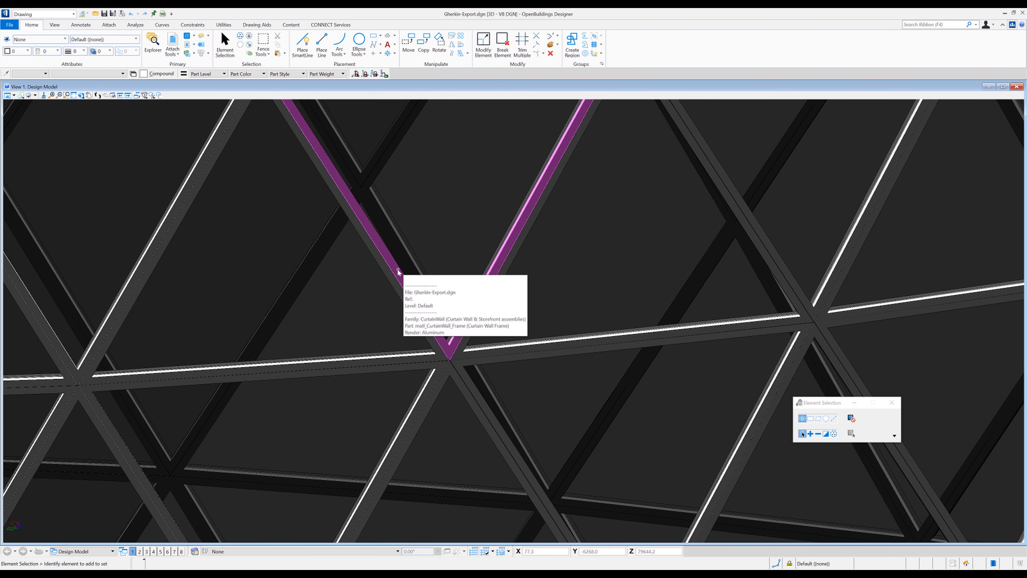
- Set the view of the exported tower to Front and show the whole tower
scroll(397, 271, down, 5)
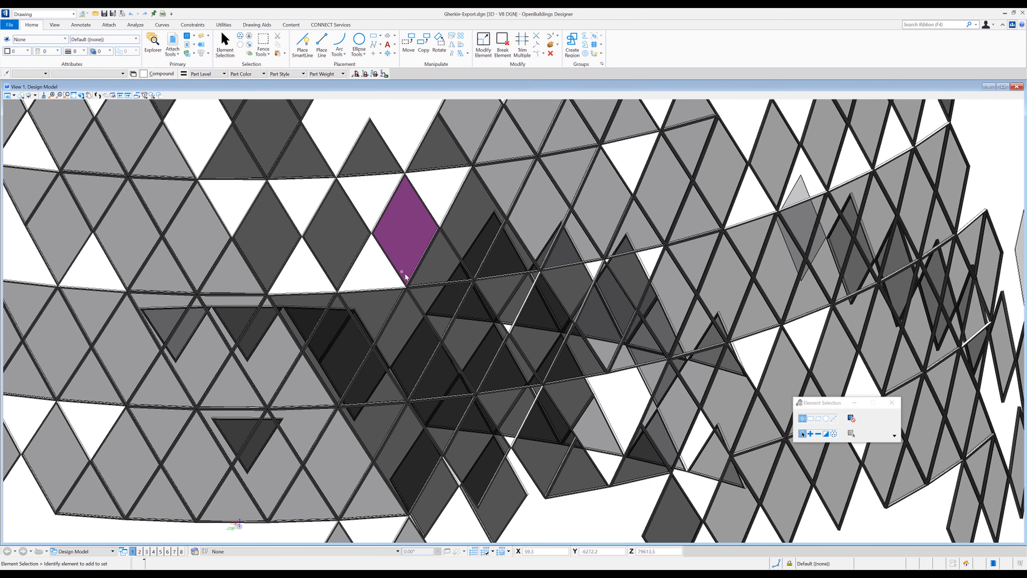
scroll(404, 274, down, 5)
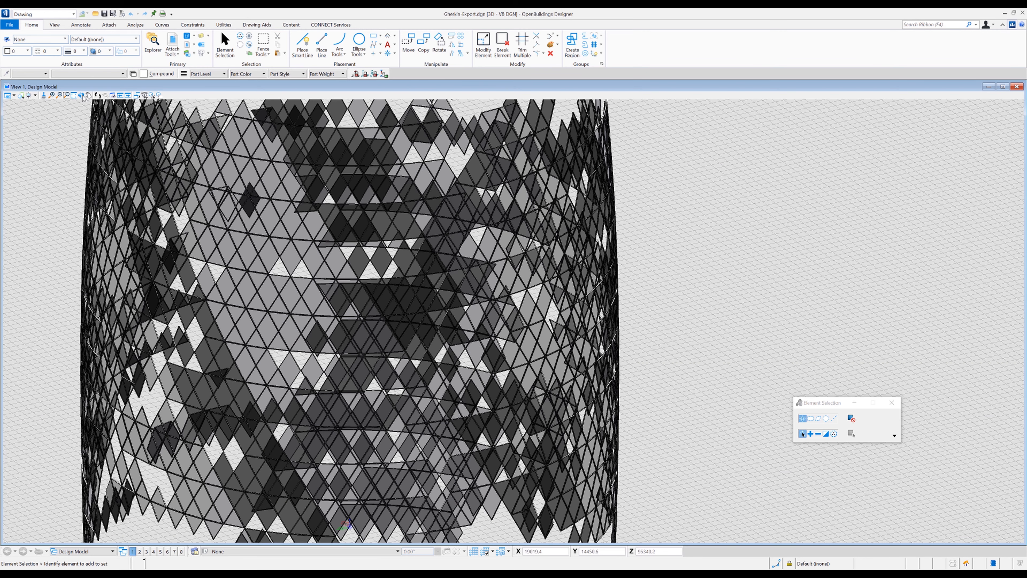
click(81, 96)
click(98, 123)
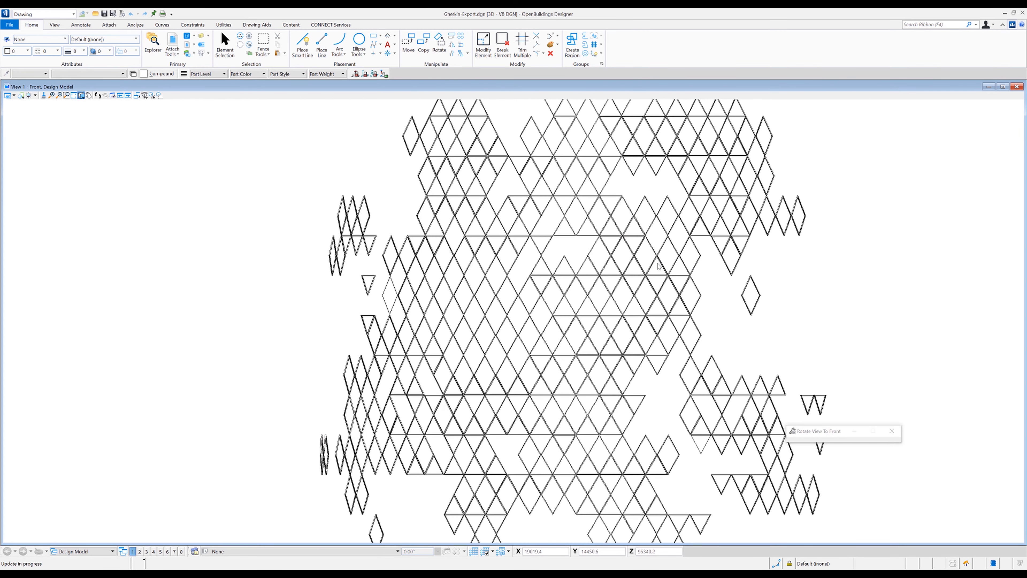
scroll(665, 287, down, 5)
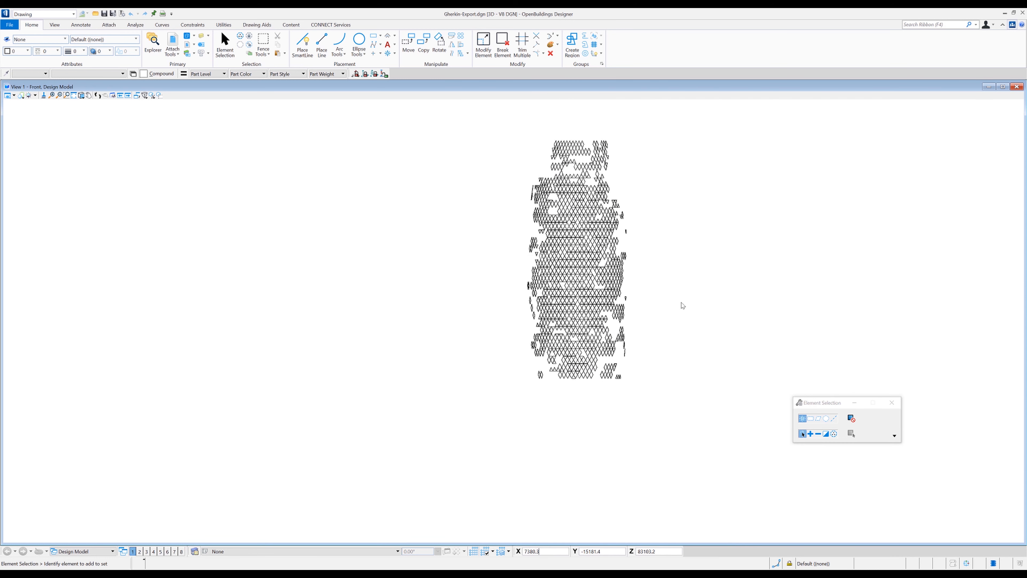